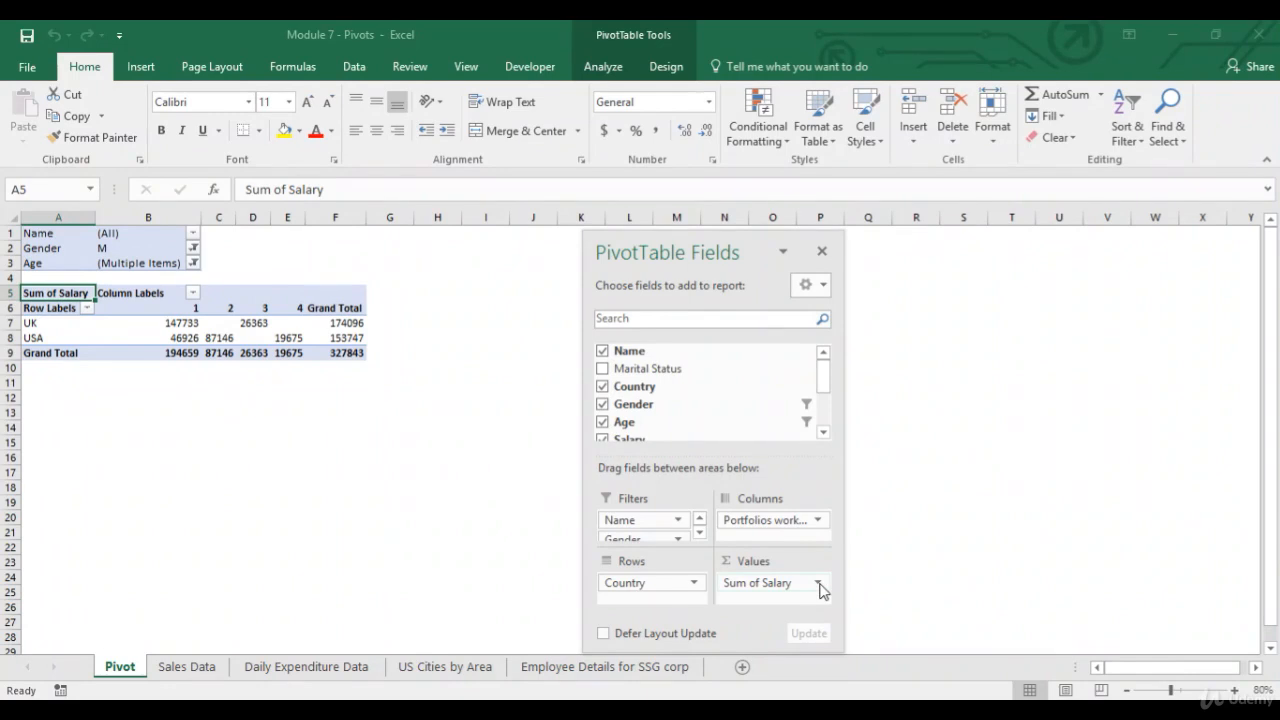
Format the Sum of Salary values as Currency with 0 decimal places through the value field's number format.
click(819, 586)
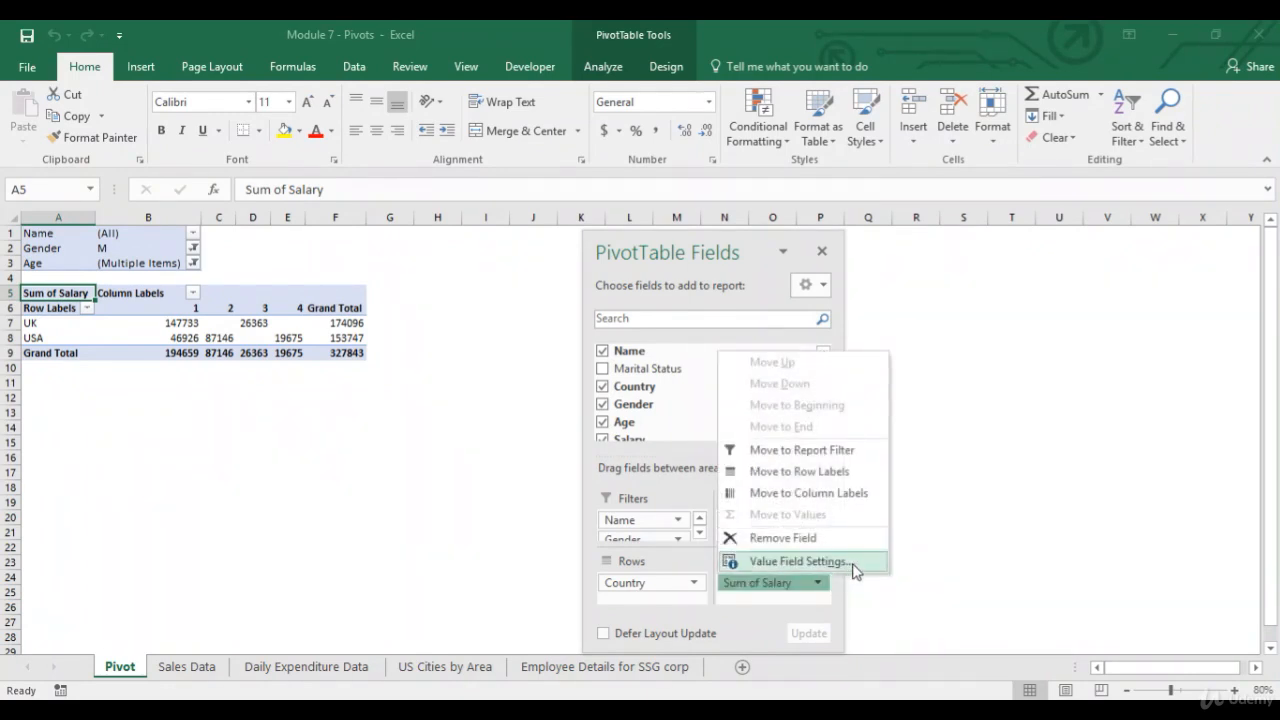
click(800, 562)
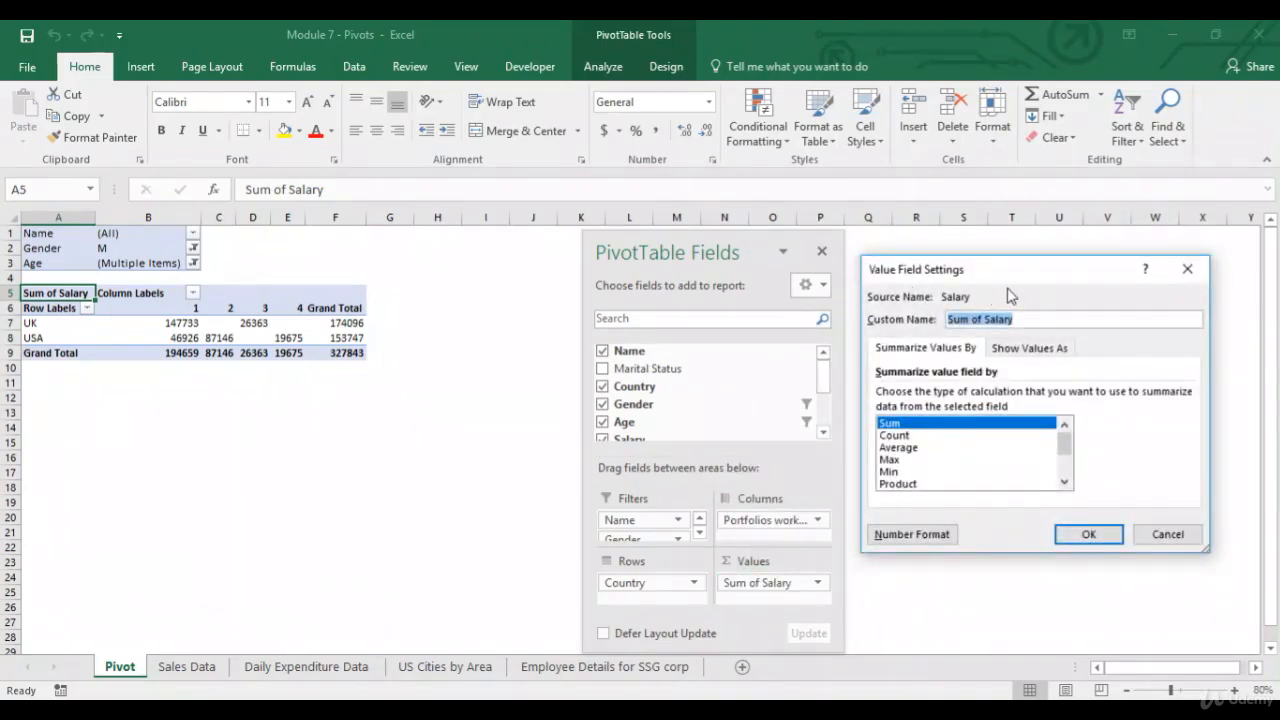
click(912, 535)
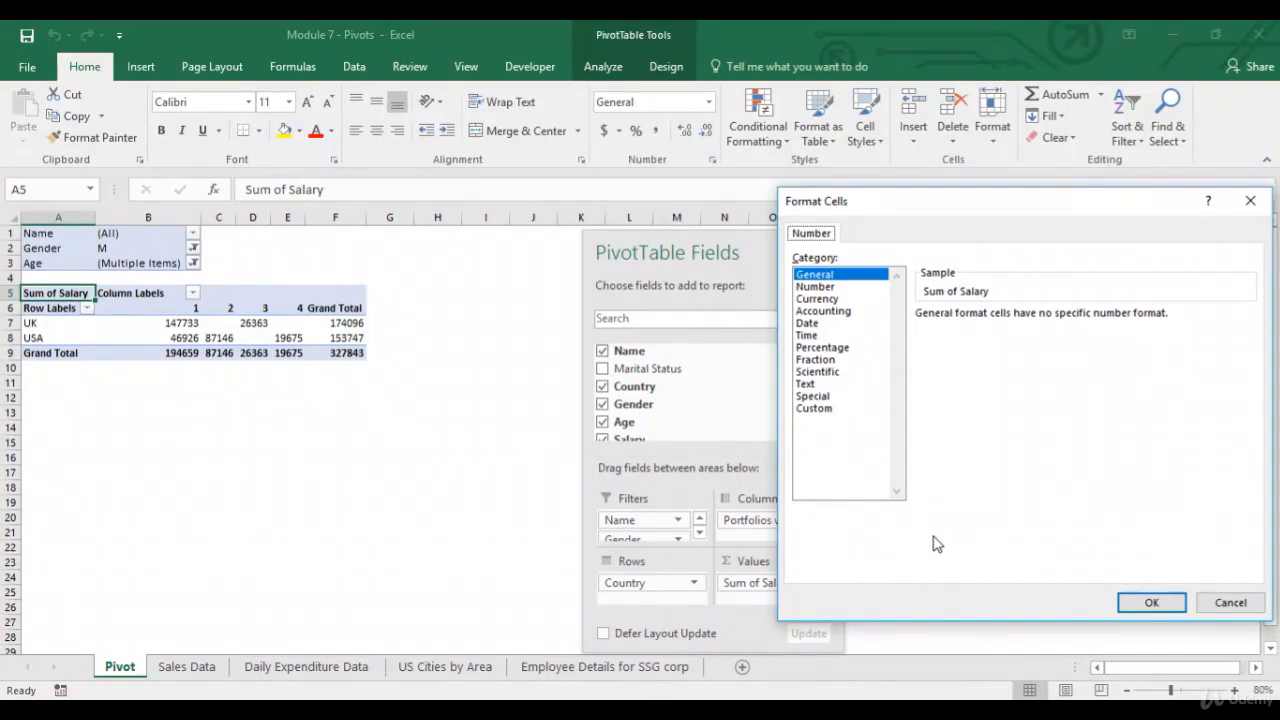
click(829, 300)
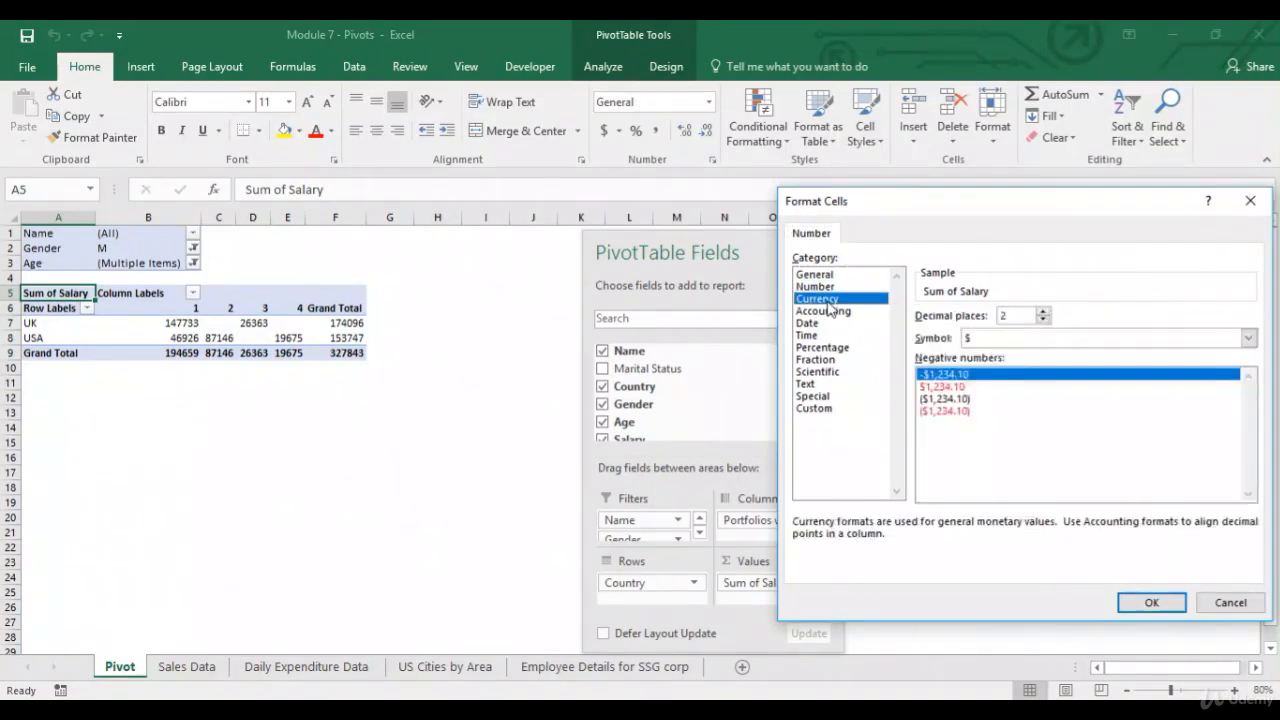
double_click(1043, 320)
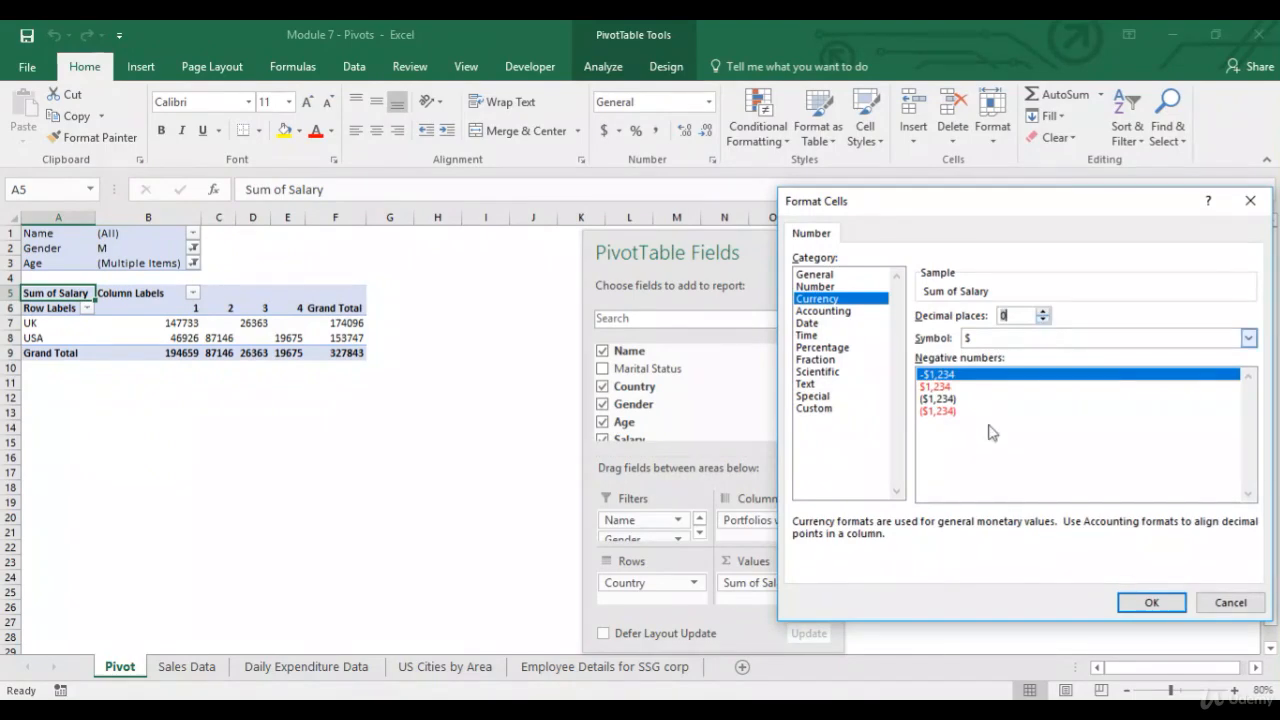
click(1147, 603)
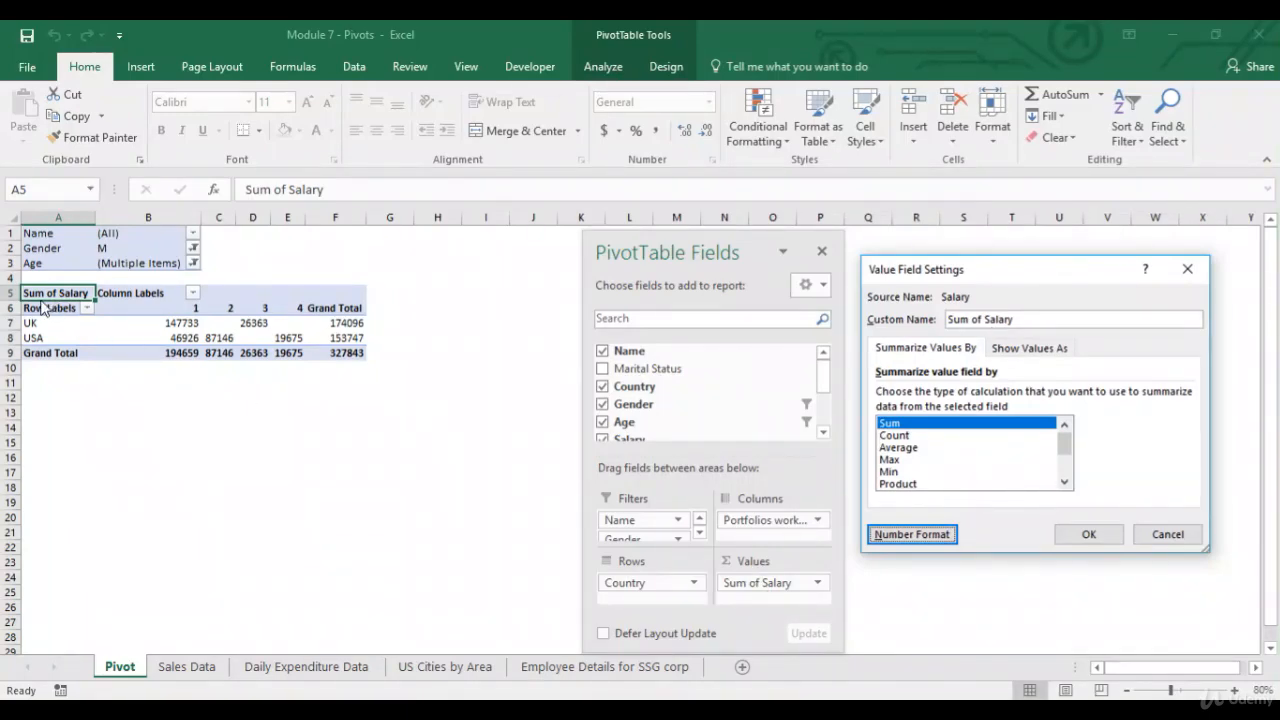
Rename the value field's custom name to Sum Salary1234 and apply the settings.
click(985, 320)
key(BackSpace)
key(BackSpace)
key(BackSpace)
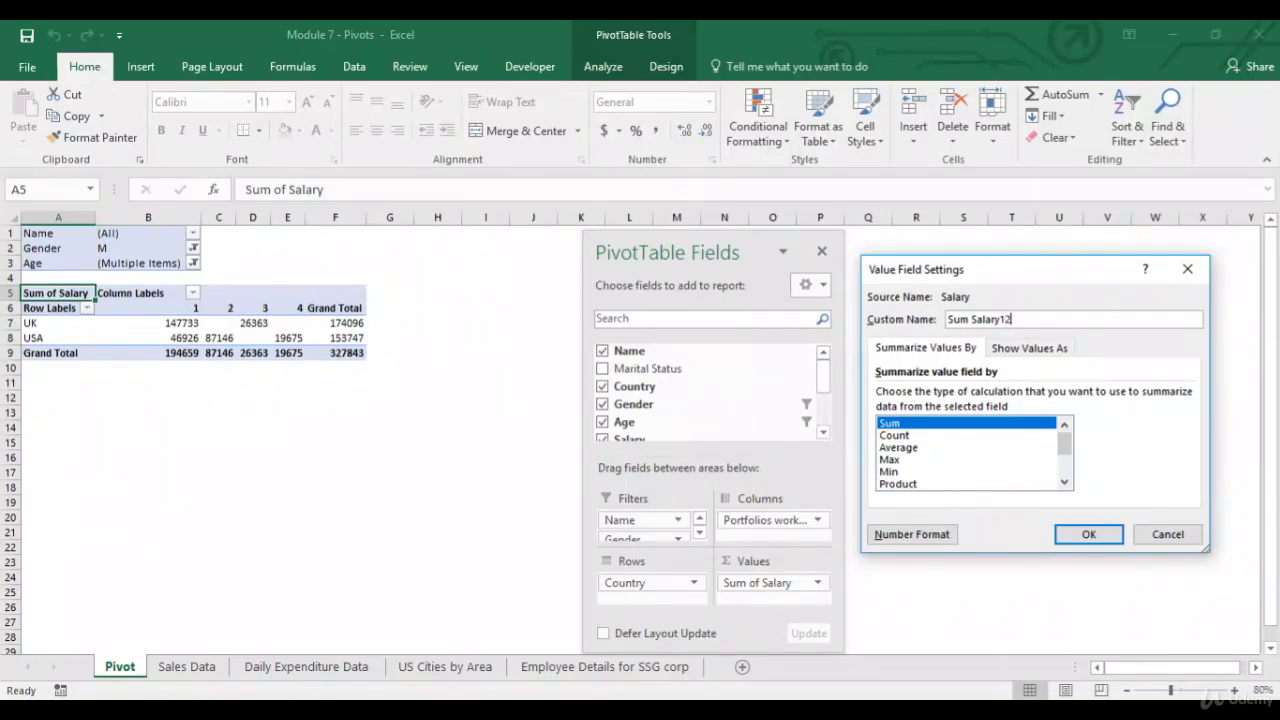
click(1086, 535)
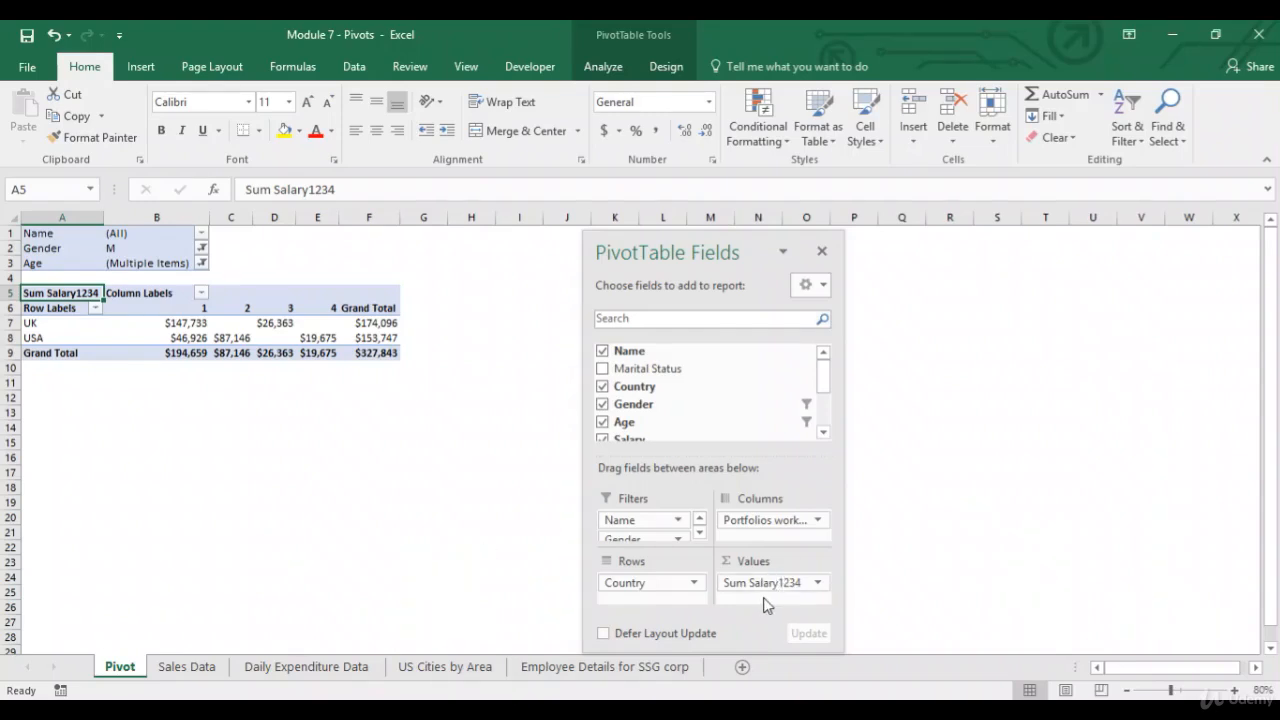
Change the value field to summarize Salary by Count instead of Sum.
click(815, 583)
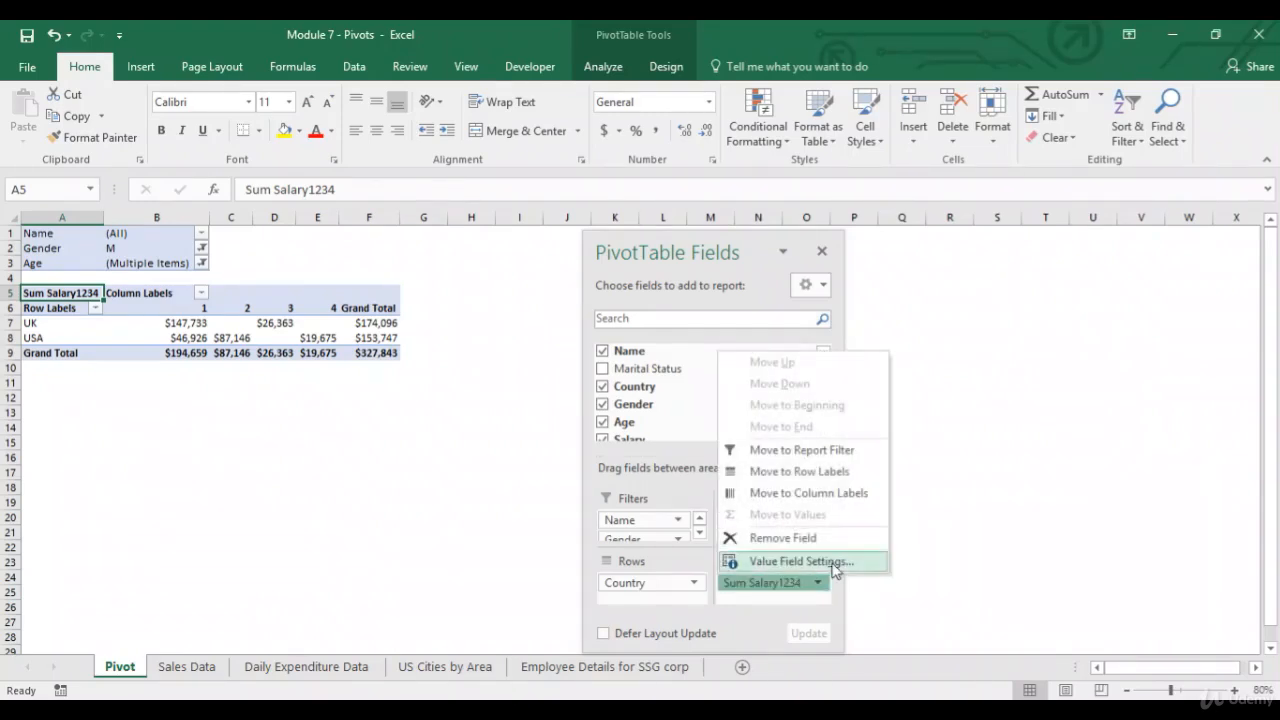
click(846, 562)
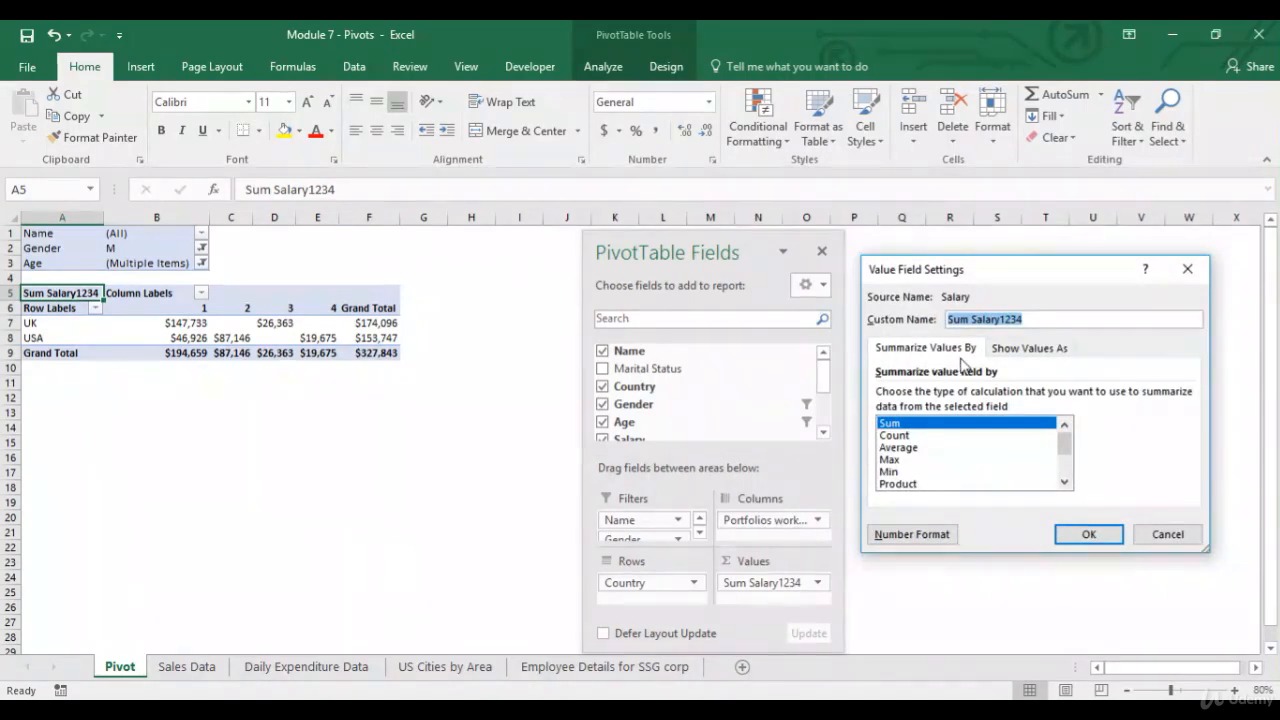
click(1030, 350)
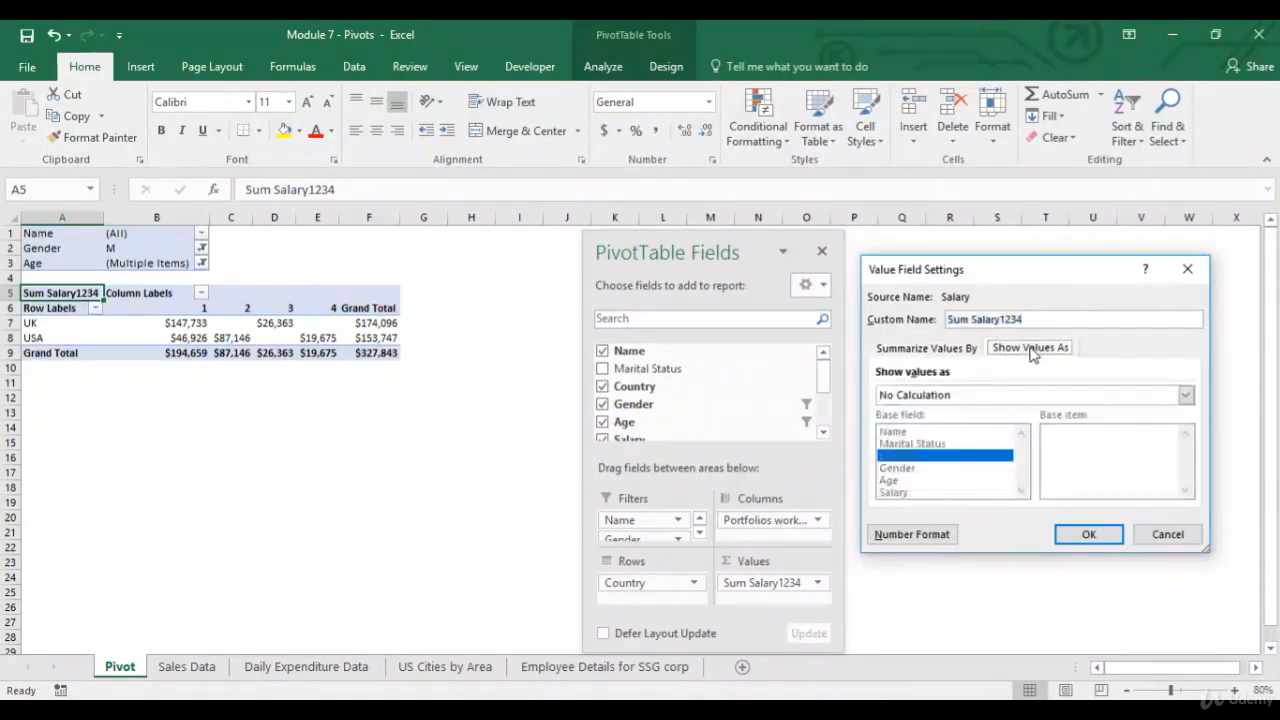
click(950, 350)
click(915, 423)
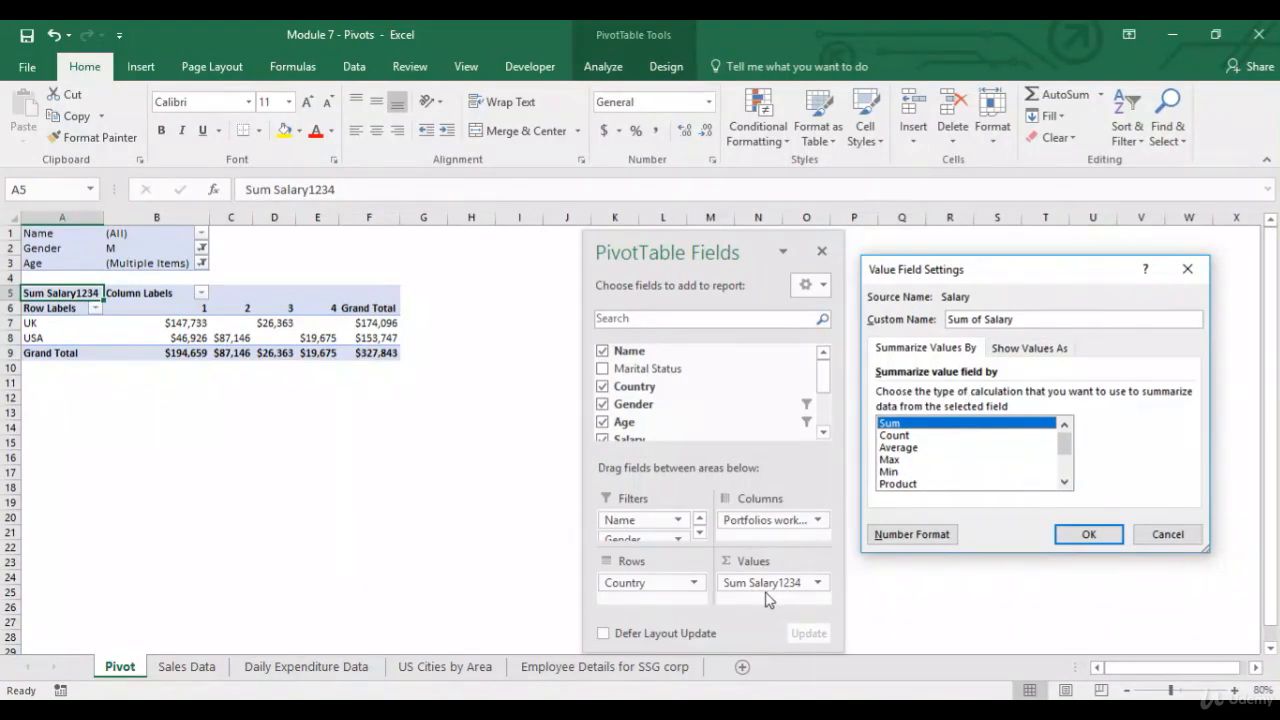
click(917, 438)
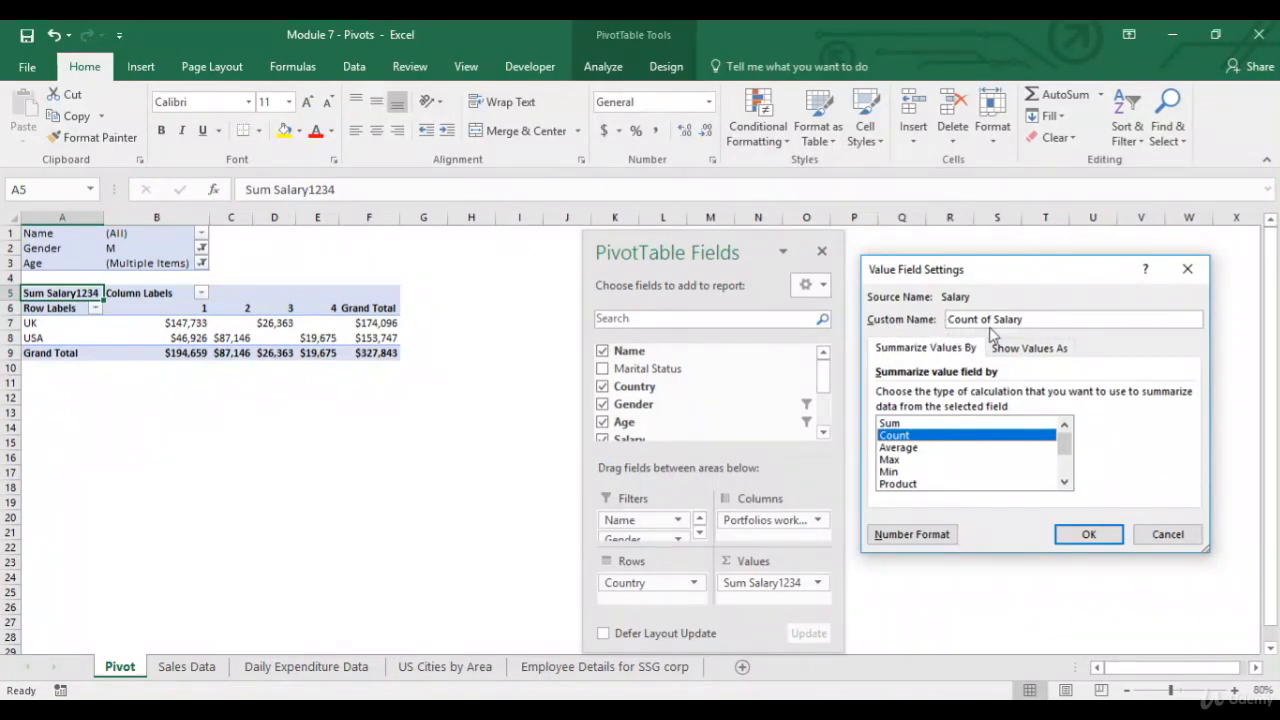
click(1089, 537)
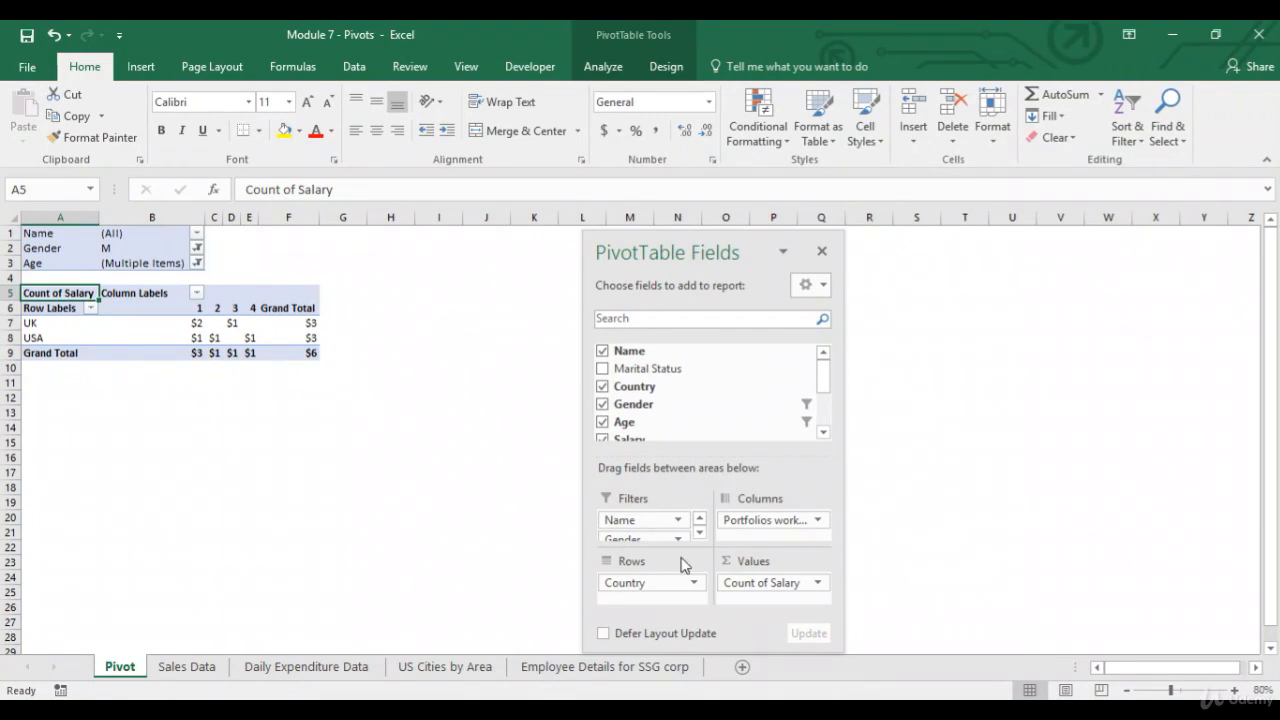
Set the Count of Salary field's number format to the Number category.
click(800, 582)
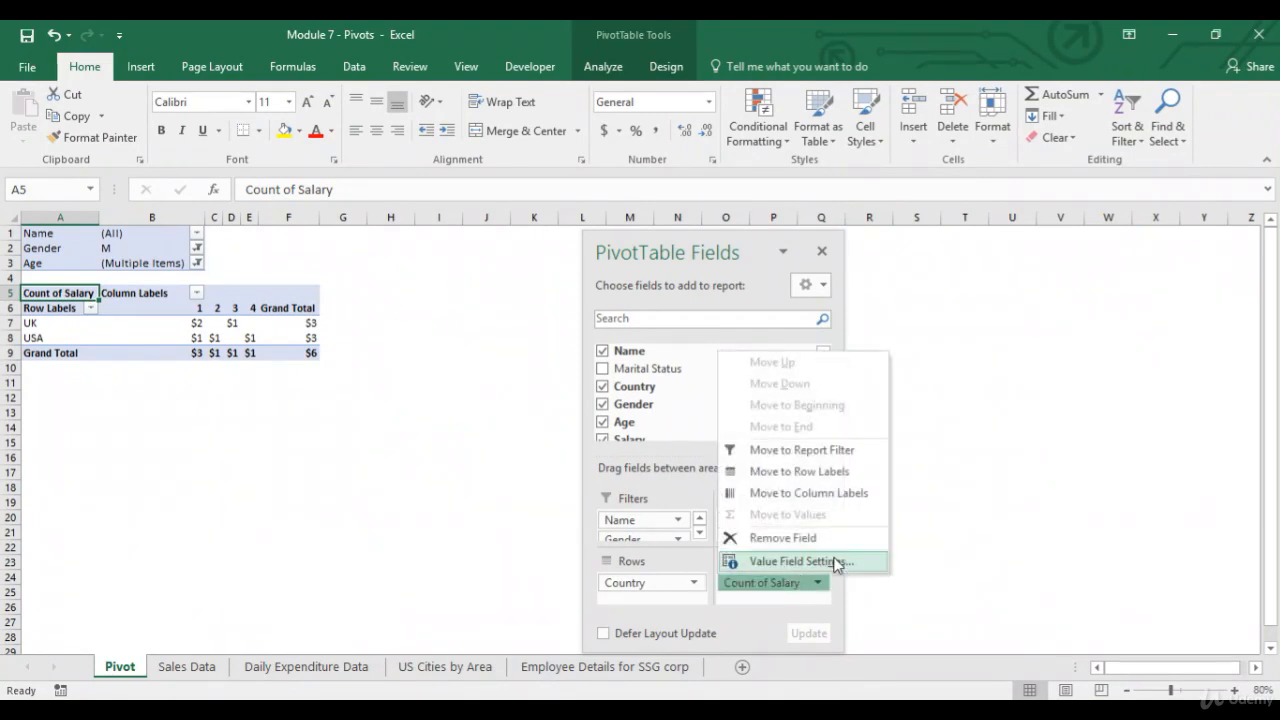
click(836, 563)
click(921, 540)
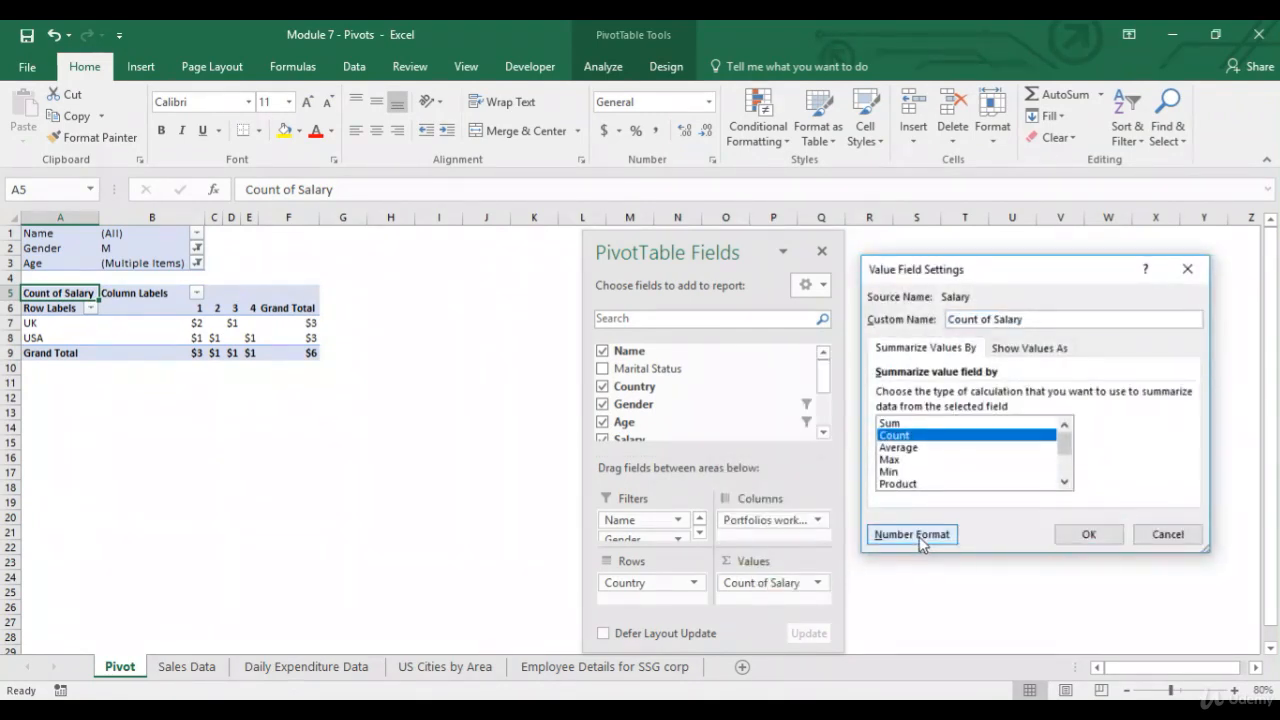
click(830, 286)
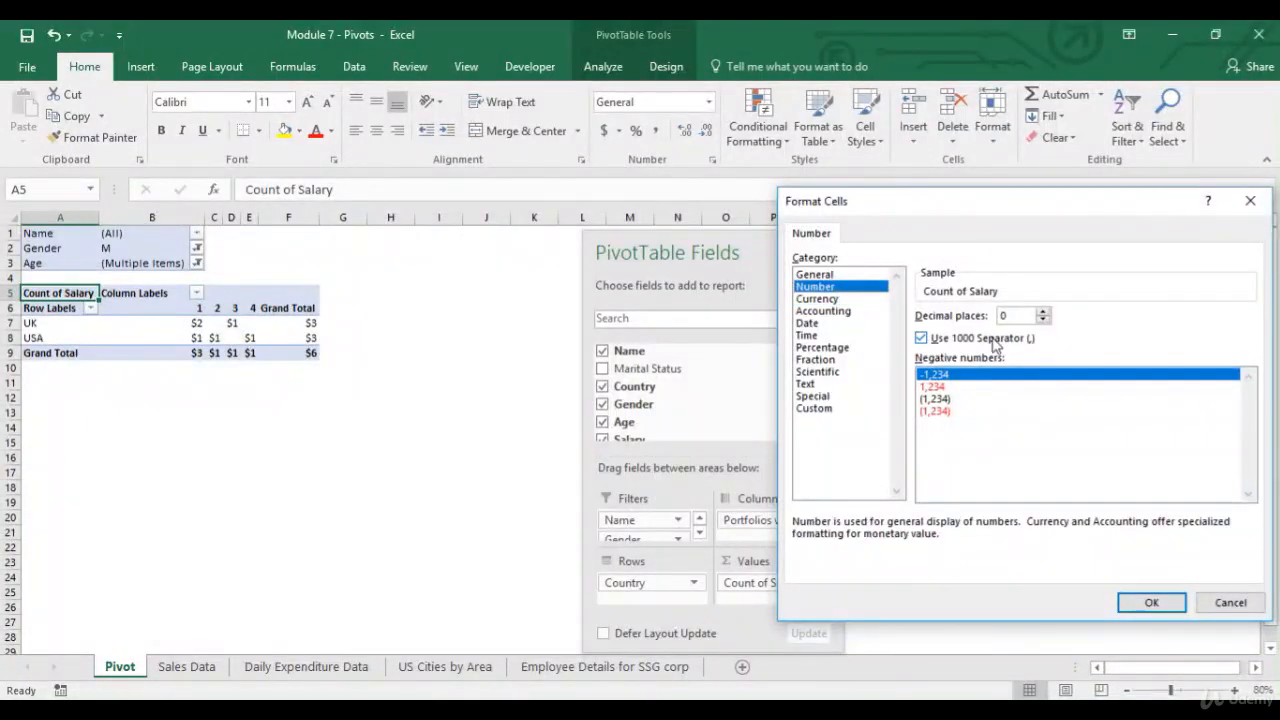
click(1151, 605)
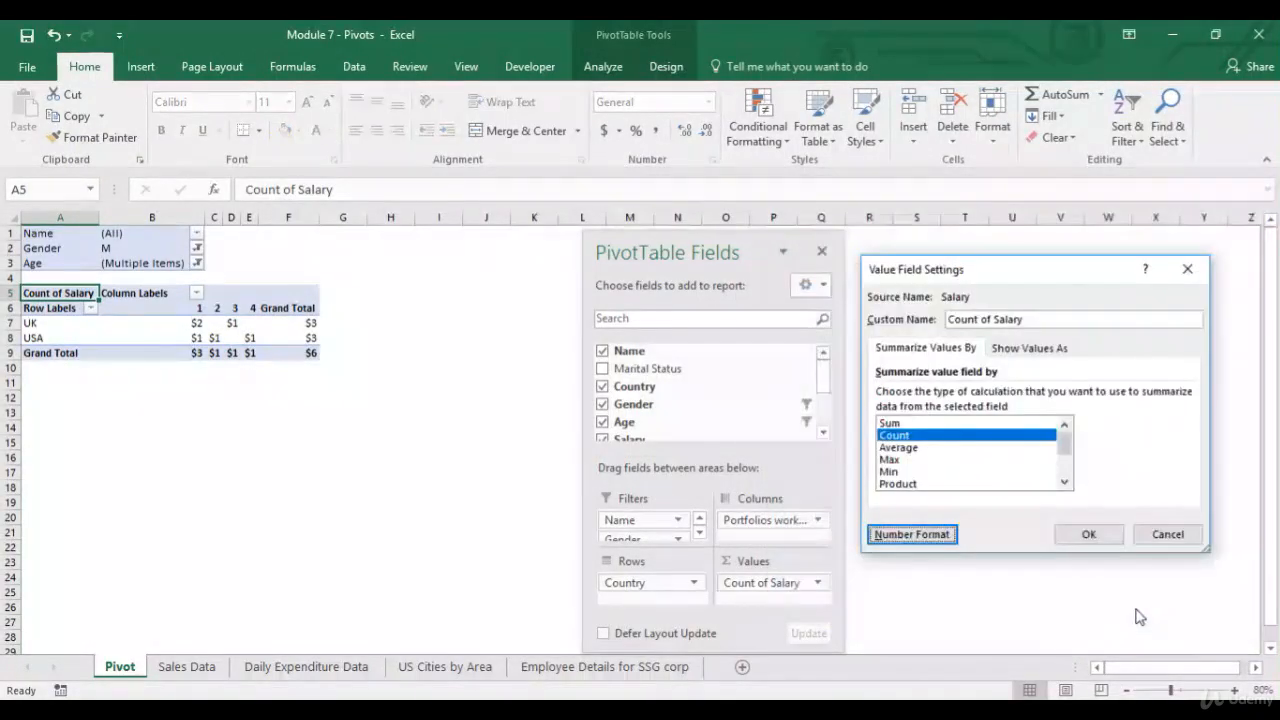
click(1088, 534)
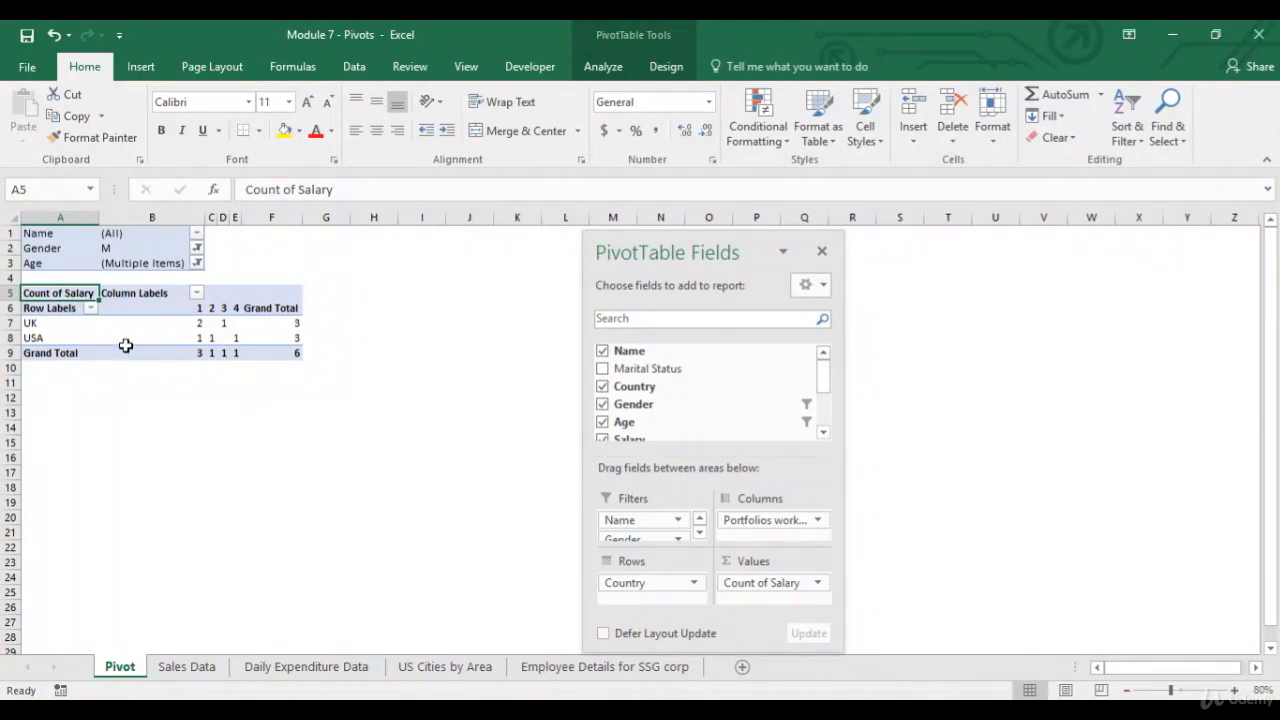
Change the value field to summarize Salary by Average.
click(293, 353)
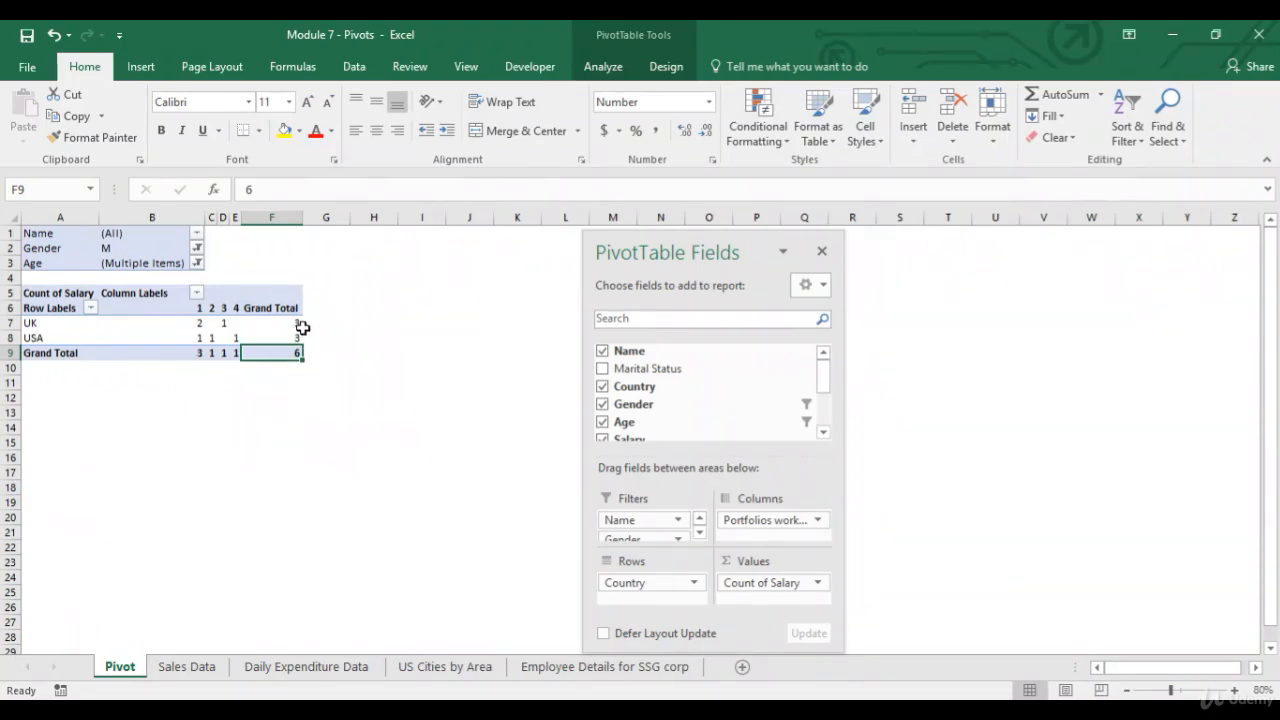
click(797, 588)
click(790, 480)
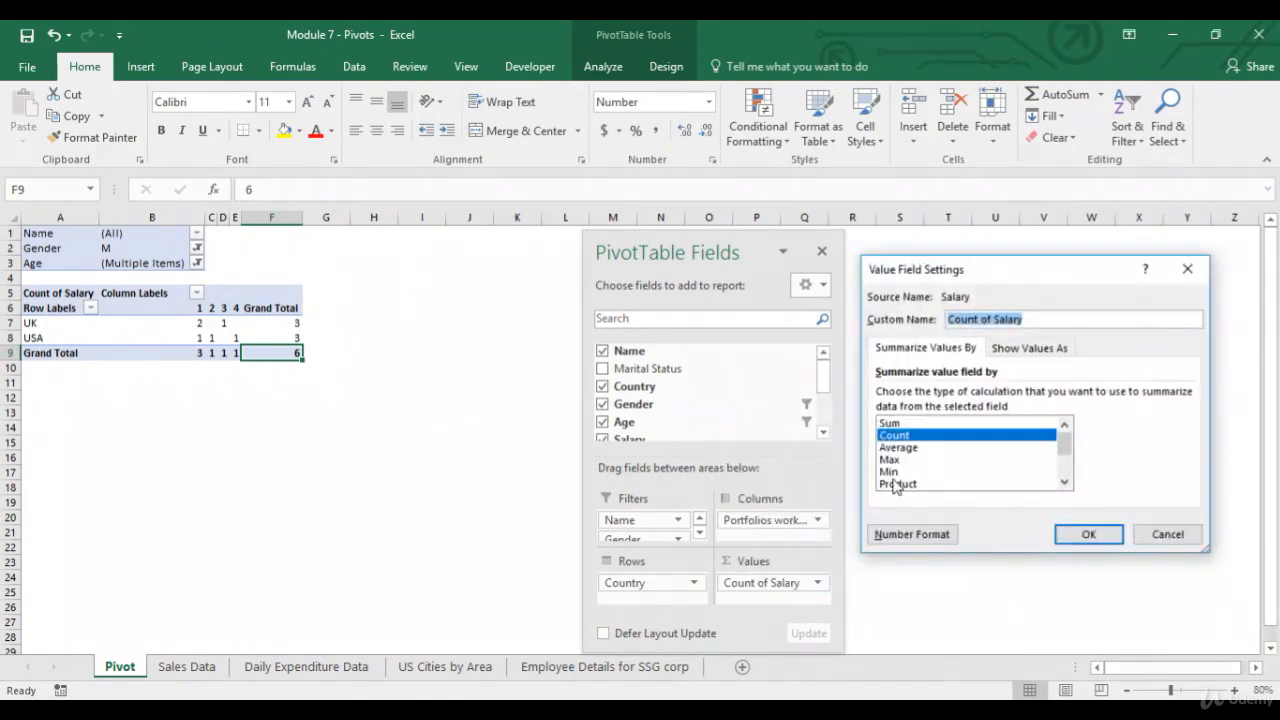
click(914, 448)
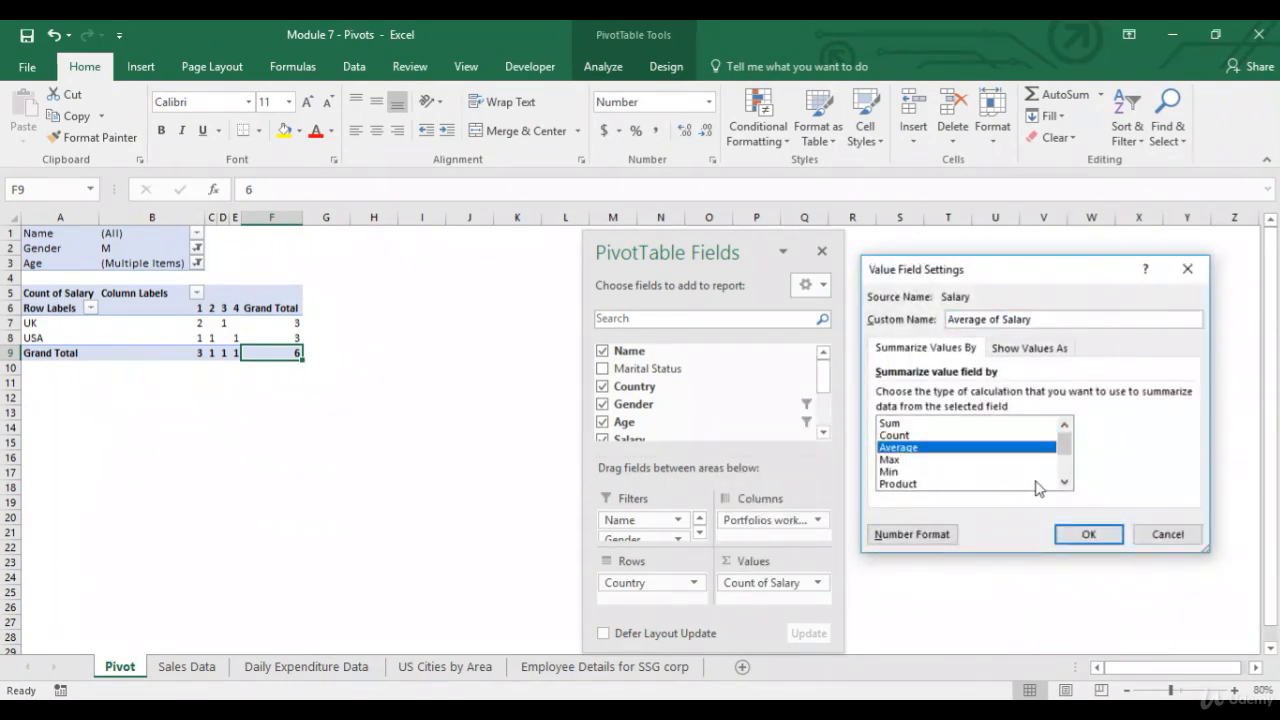
click(1088, 535)
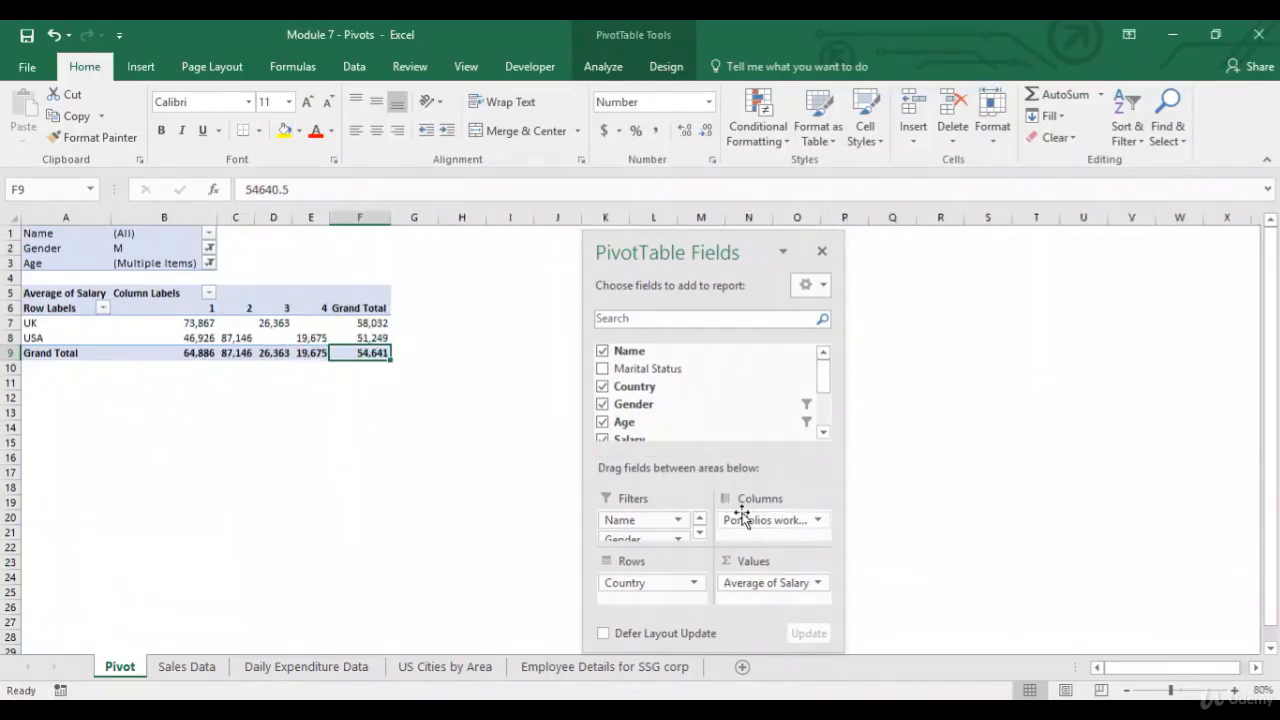
Format the Average of Salary values as Currency through the value field's number format.
click(781, 582)
click(780, 560)
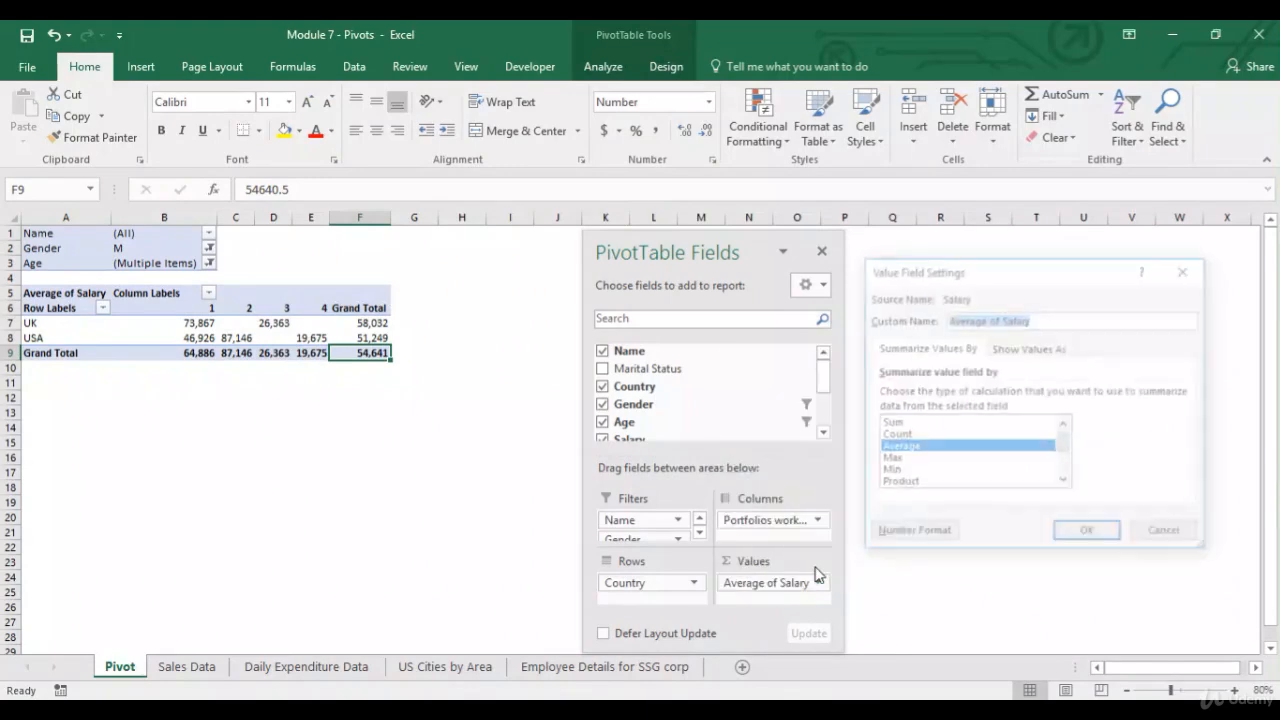
click(896, 537)
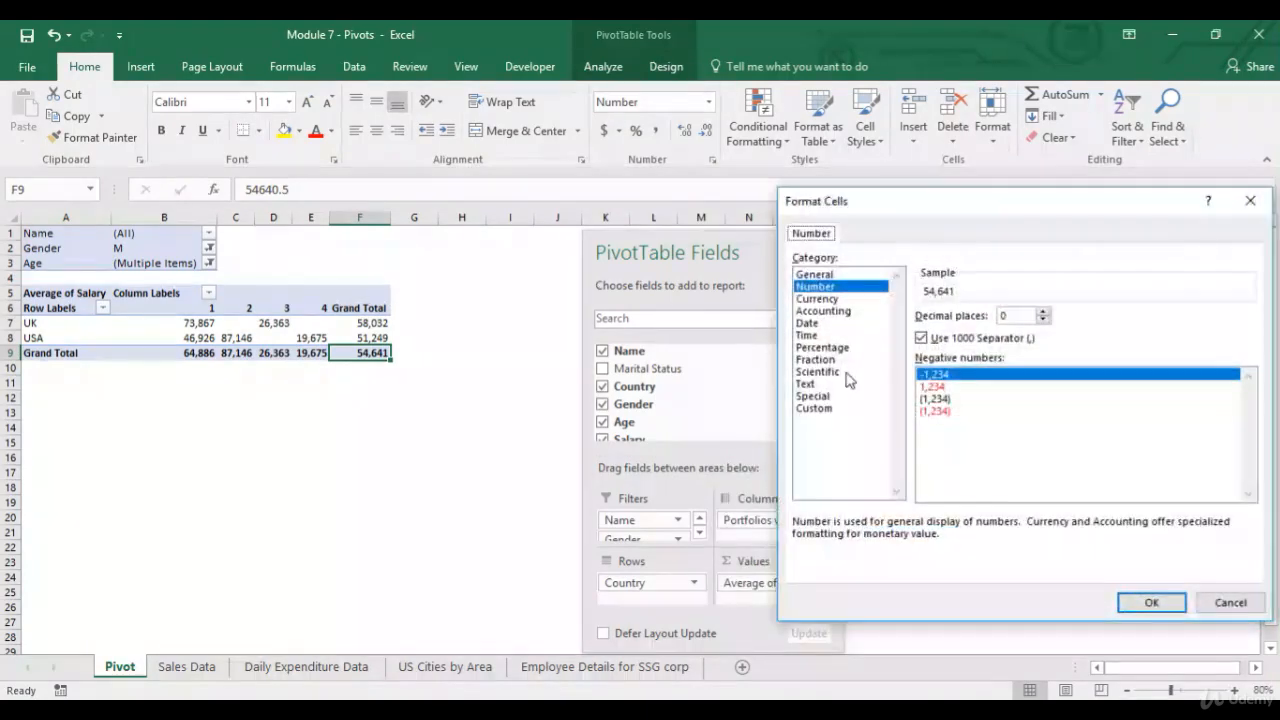
click(845, 298)
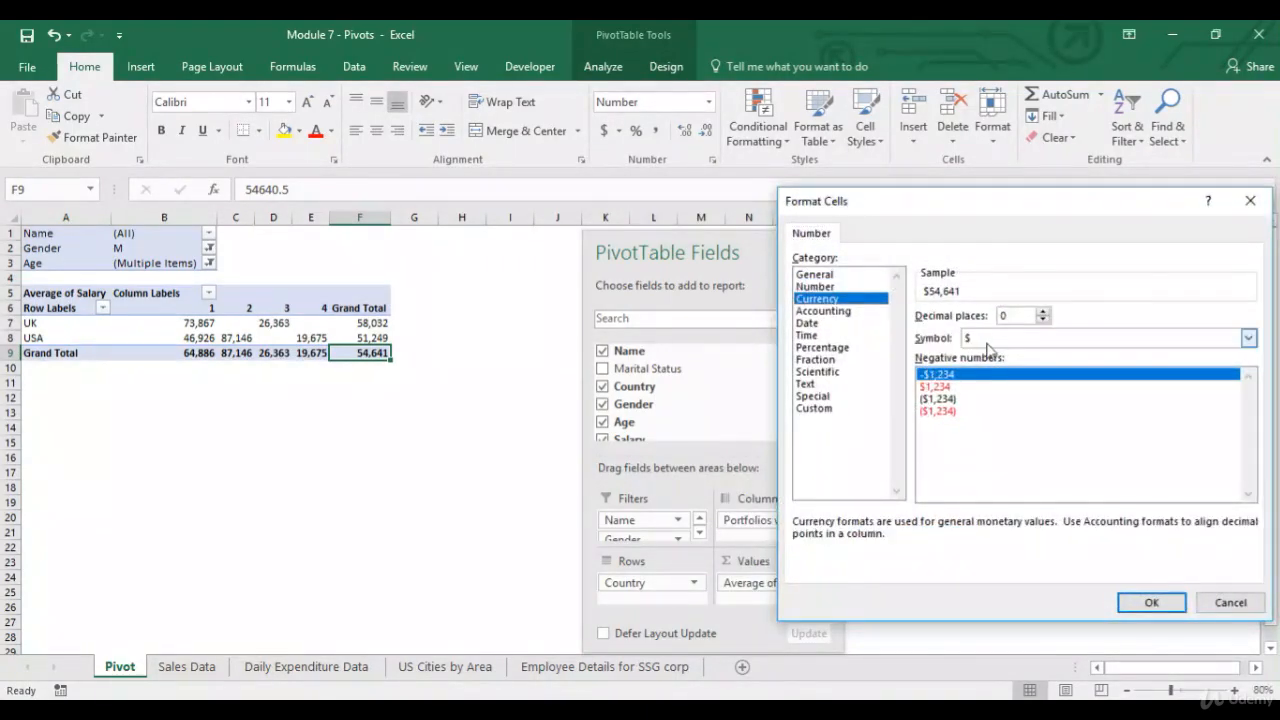
click(1140, 602)
click(1080, 534)
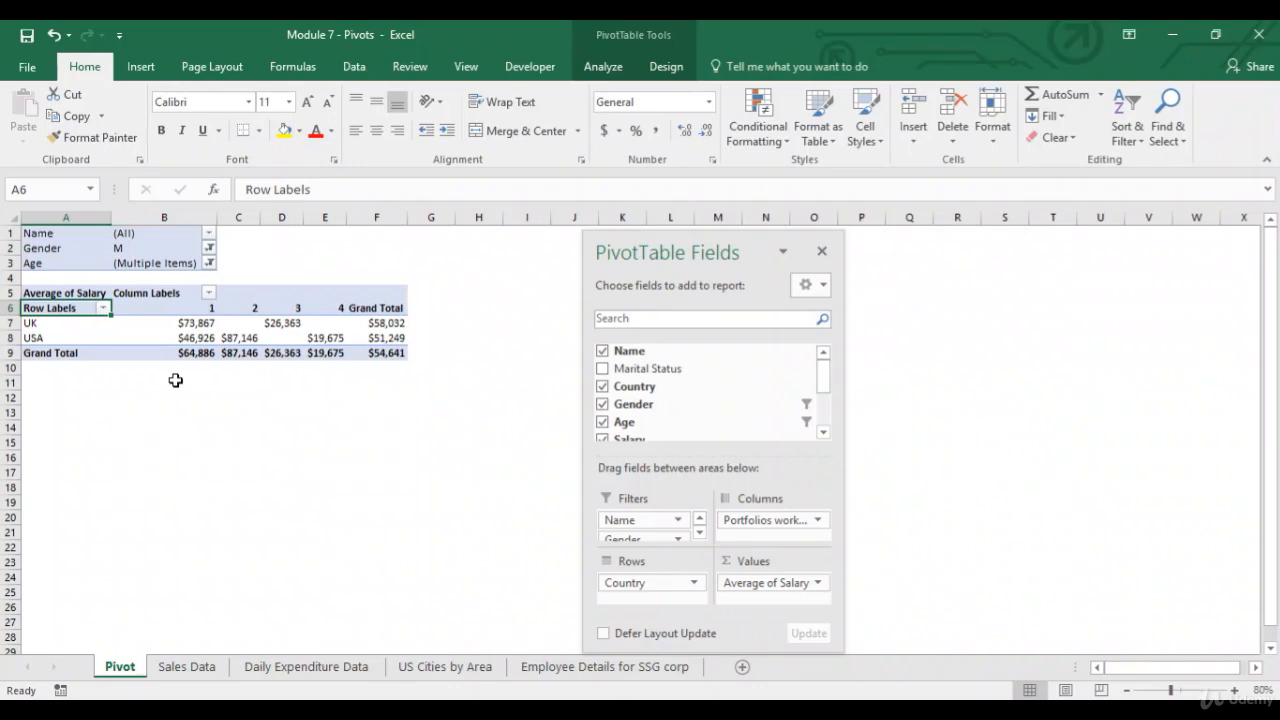
Inspect the average salary cells in the Grand Total column and Grand Total row.
click(396, 351)
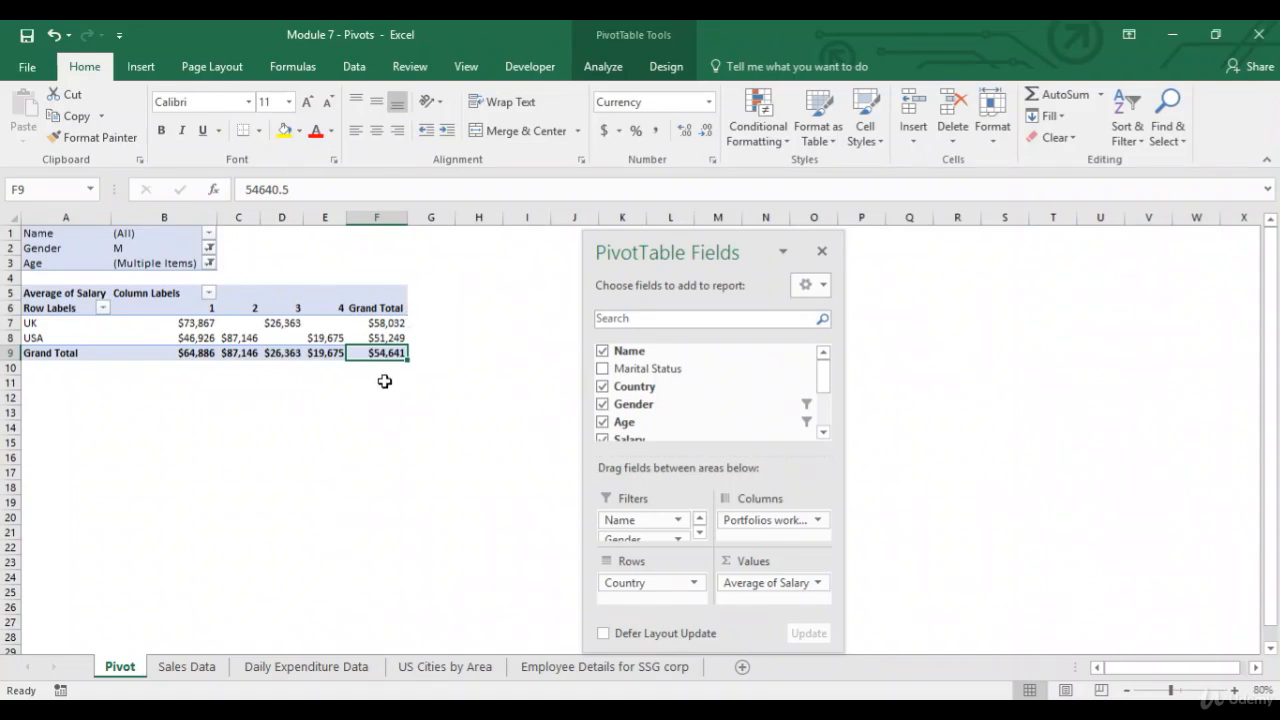
key(Up)
key(Up)
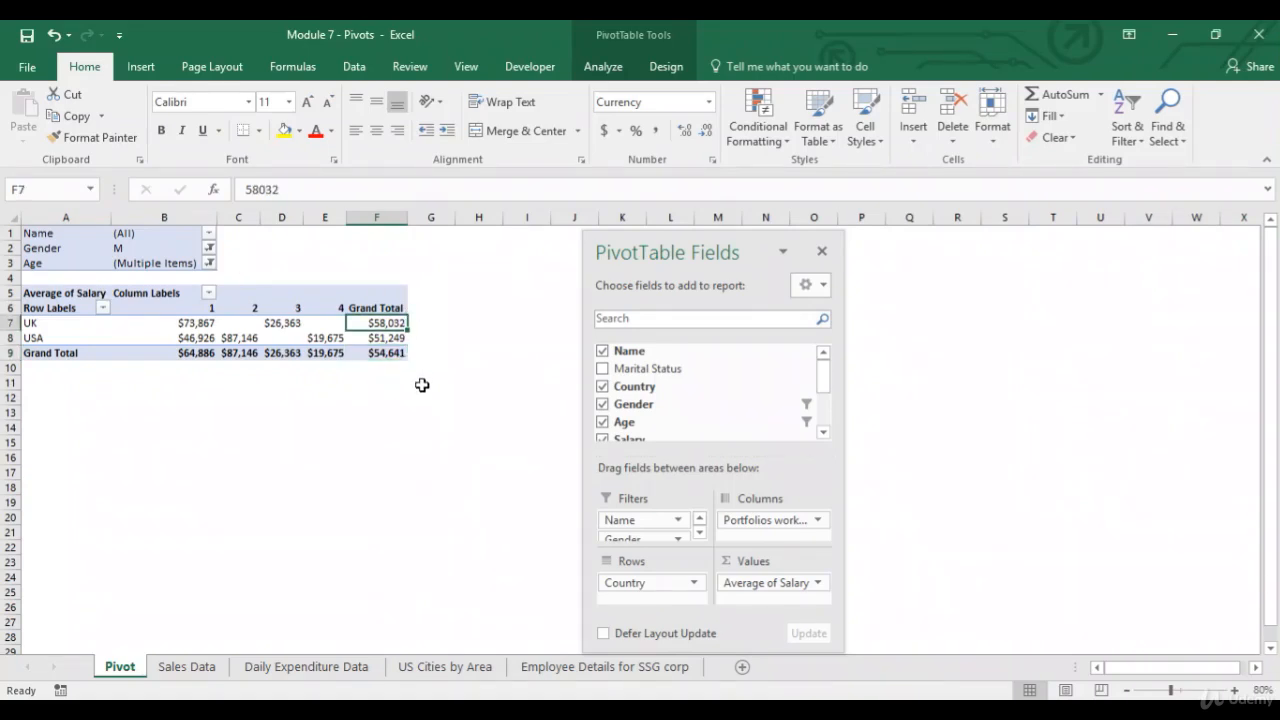
click(395, 339)
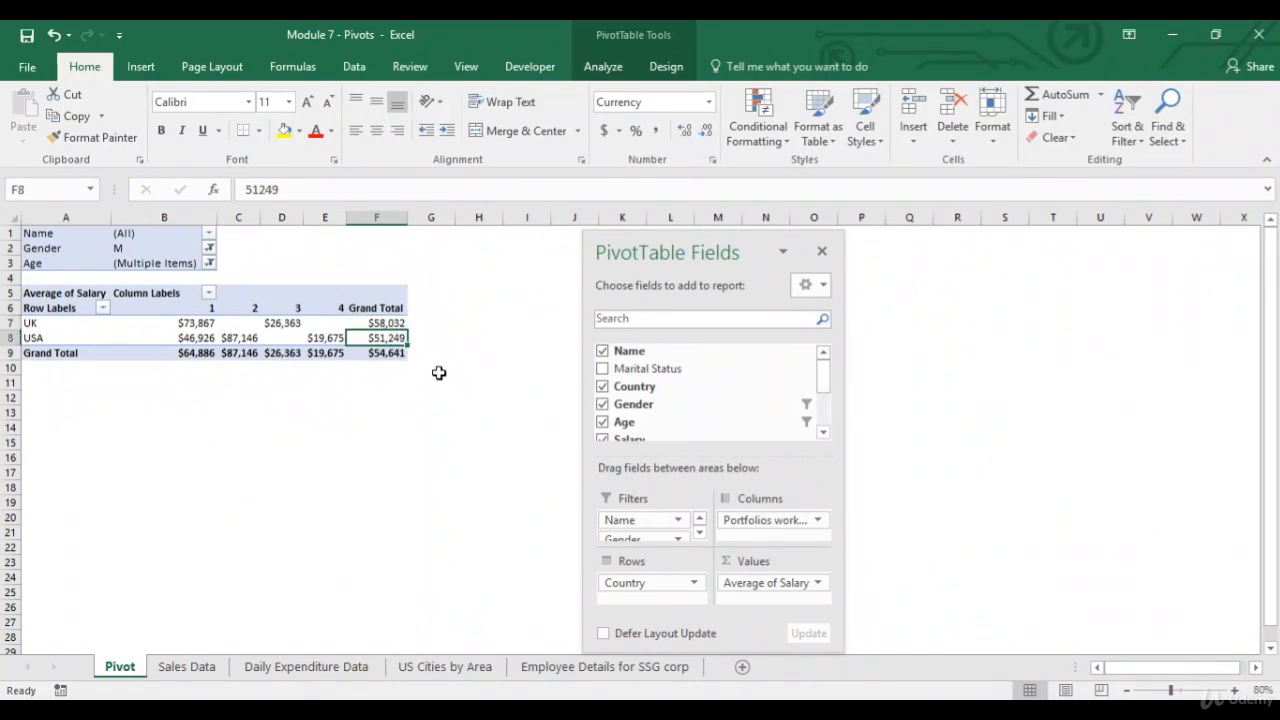
click(388, 323)
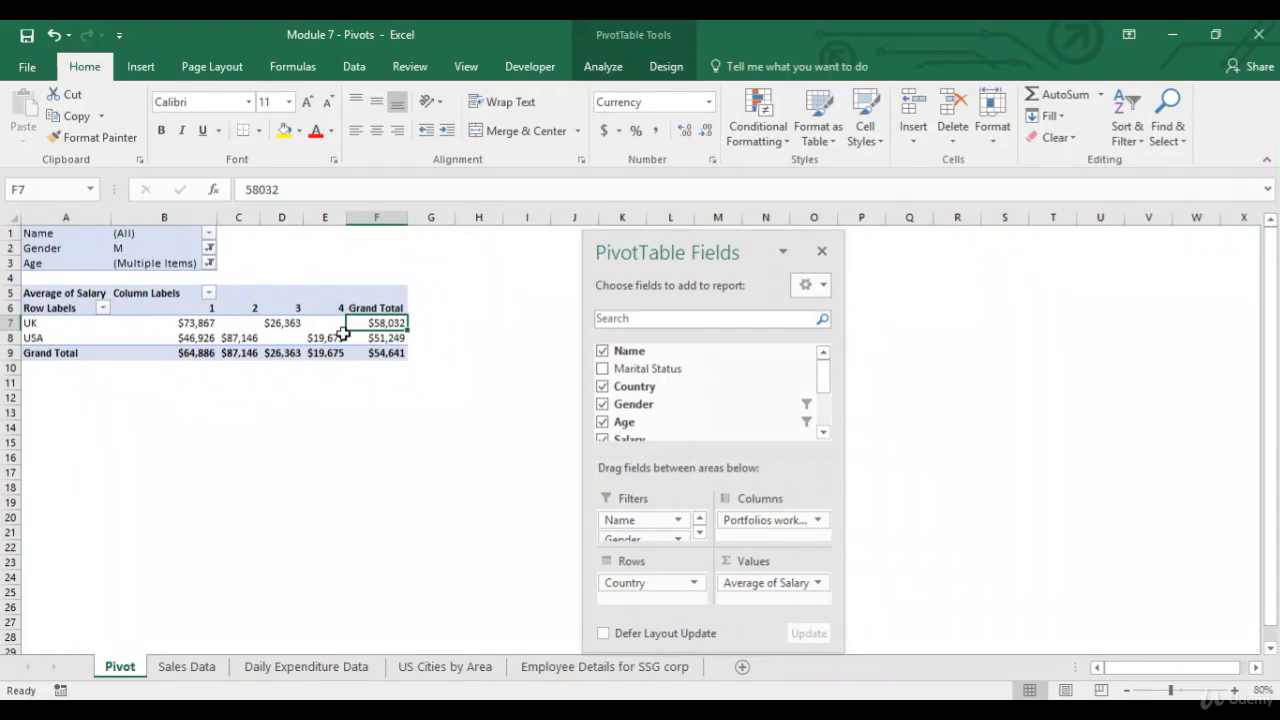
click(380, 339)
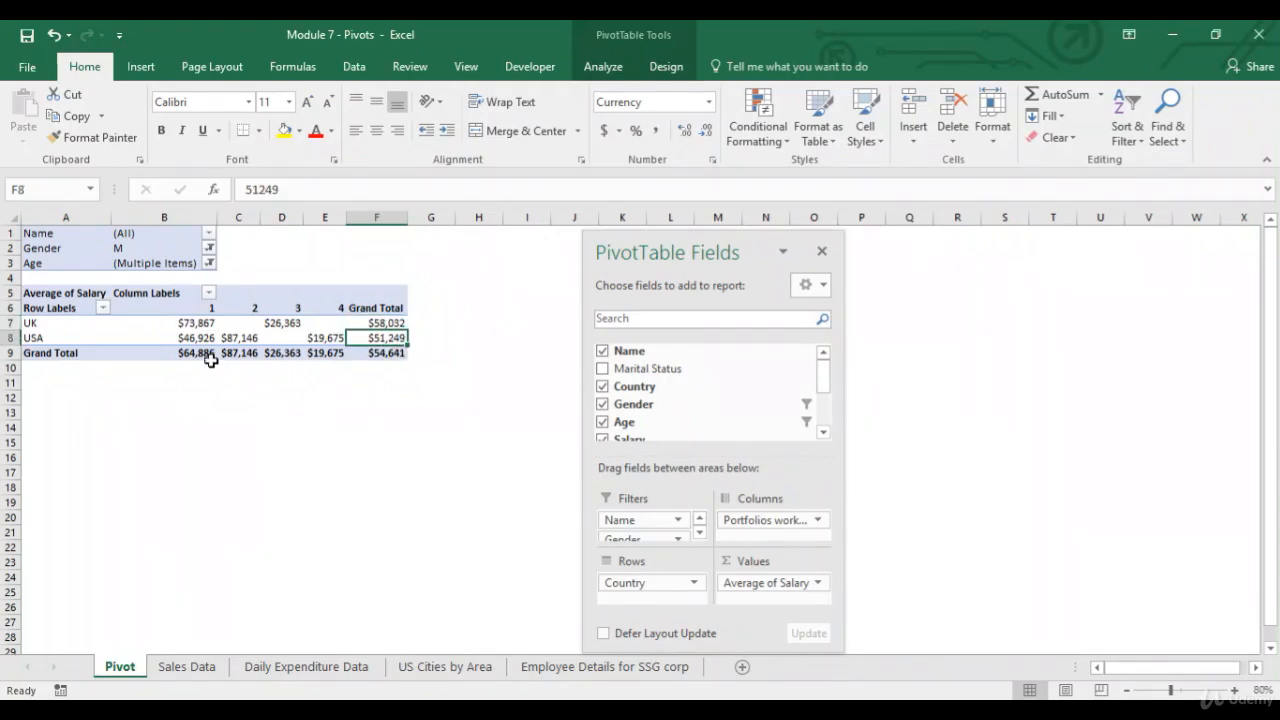
mouse_move(207, 357)
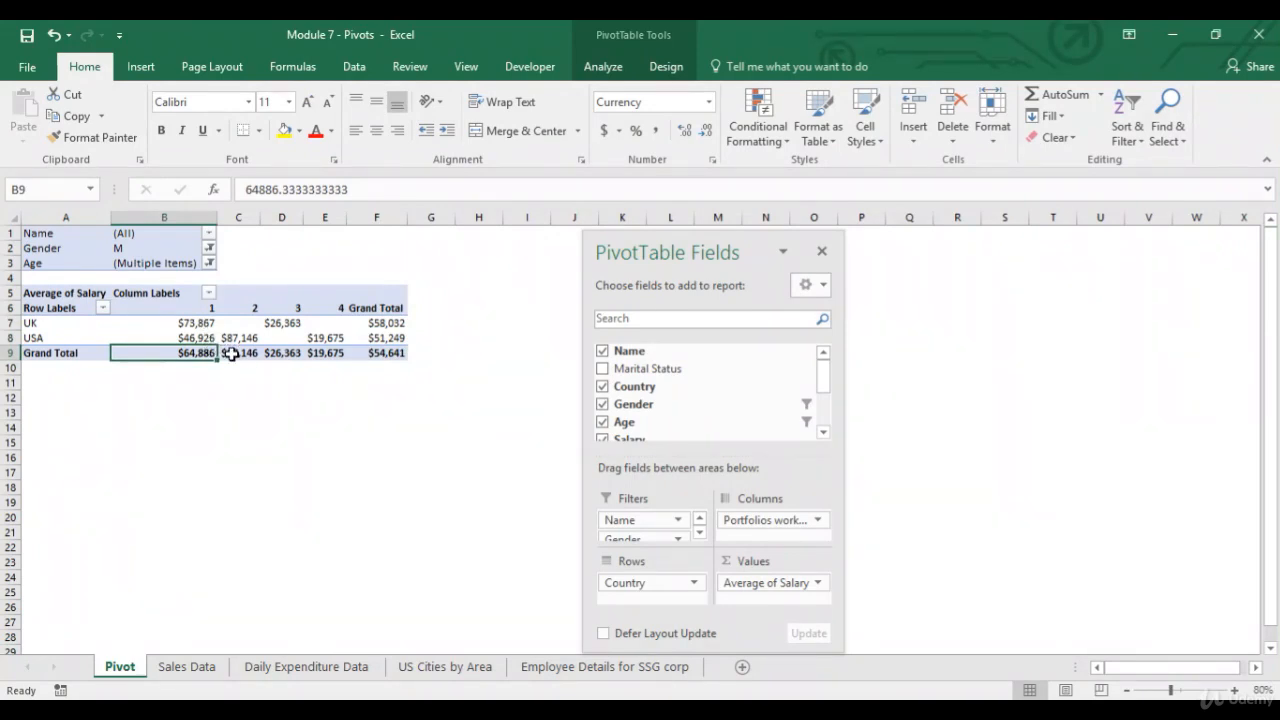
drag(231, 354, 203, 354)
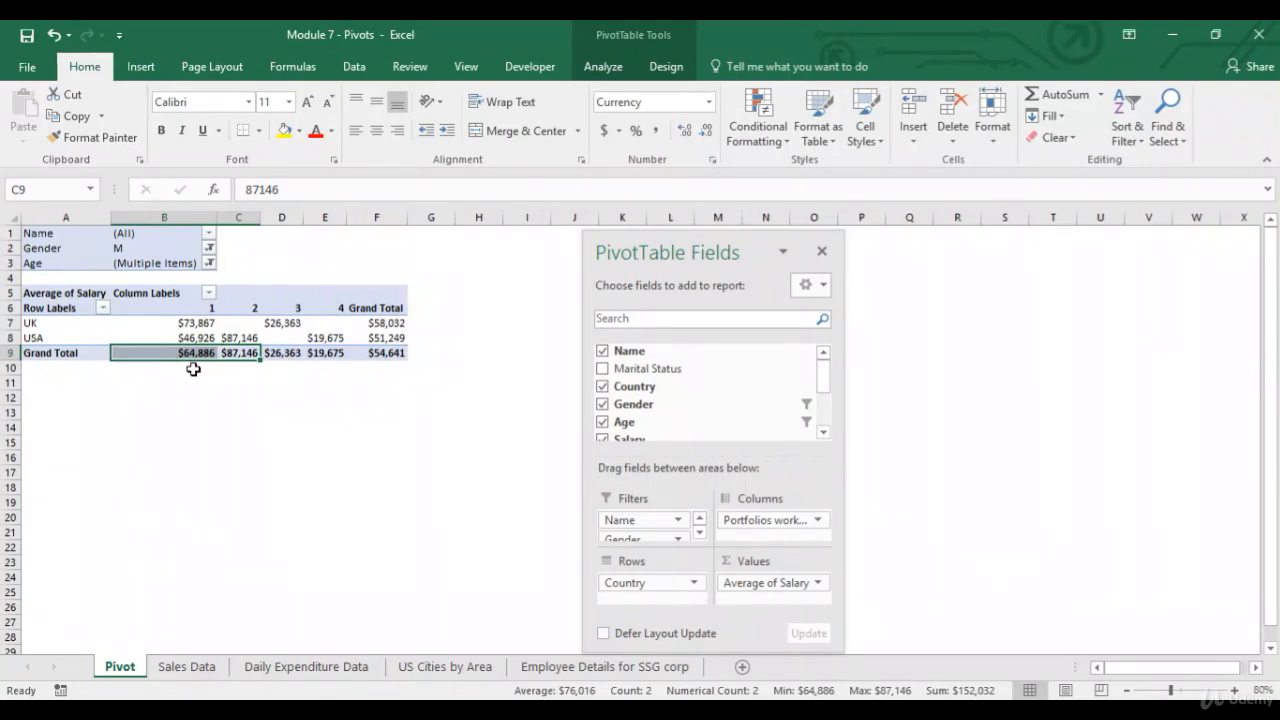
click(185, 353)
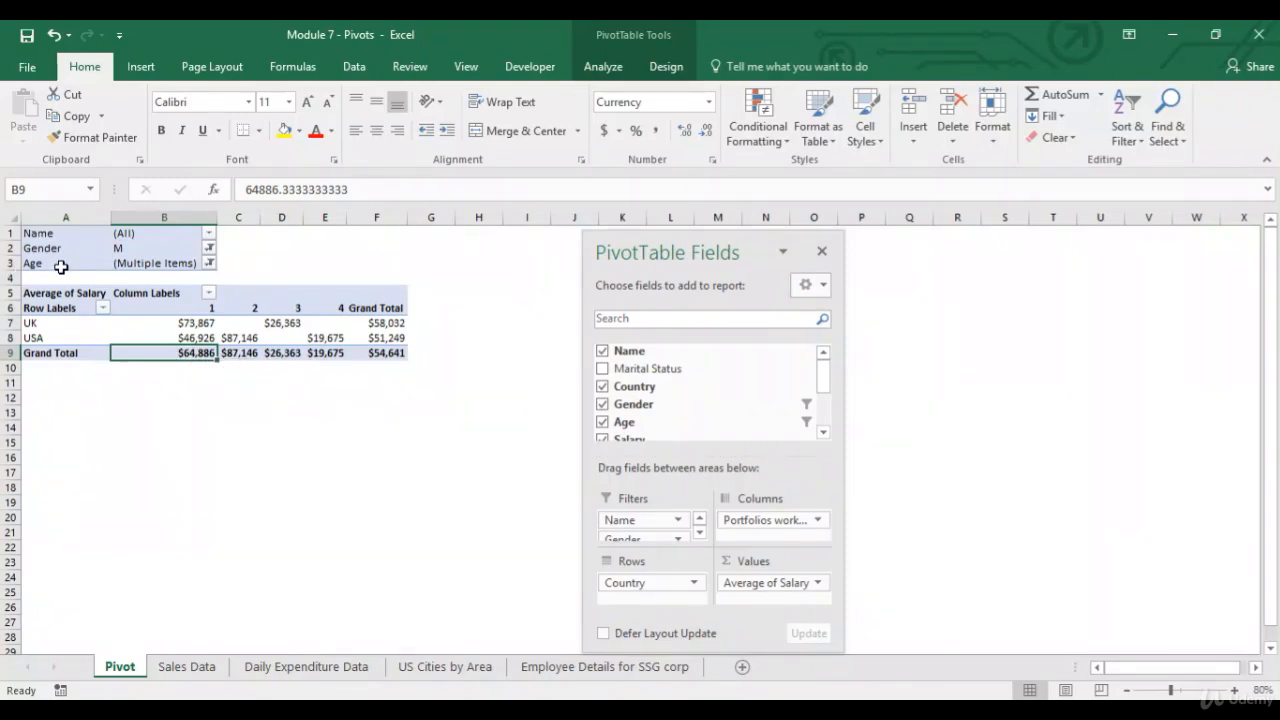
Replace Country with Age as the PivotTable's row field.
click(649, 586)
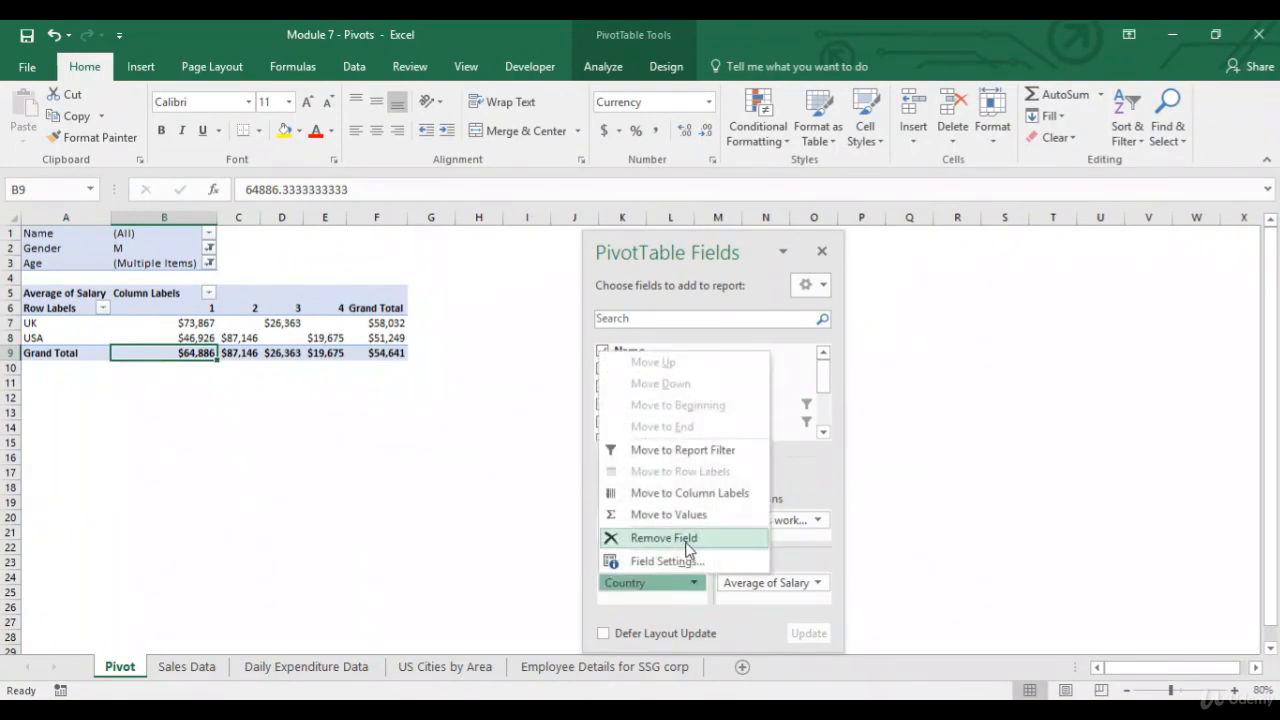
click(687, 545)
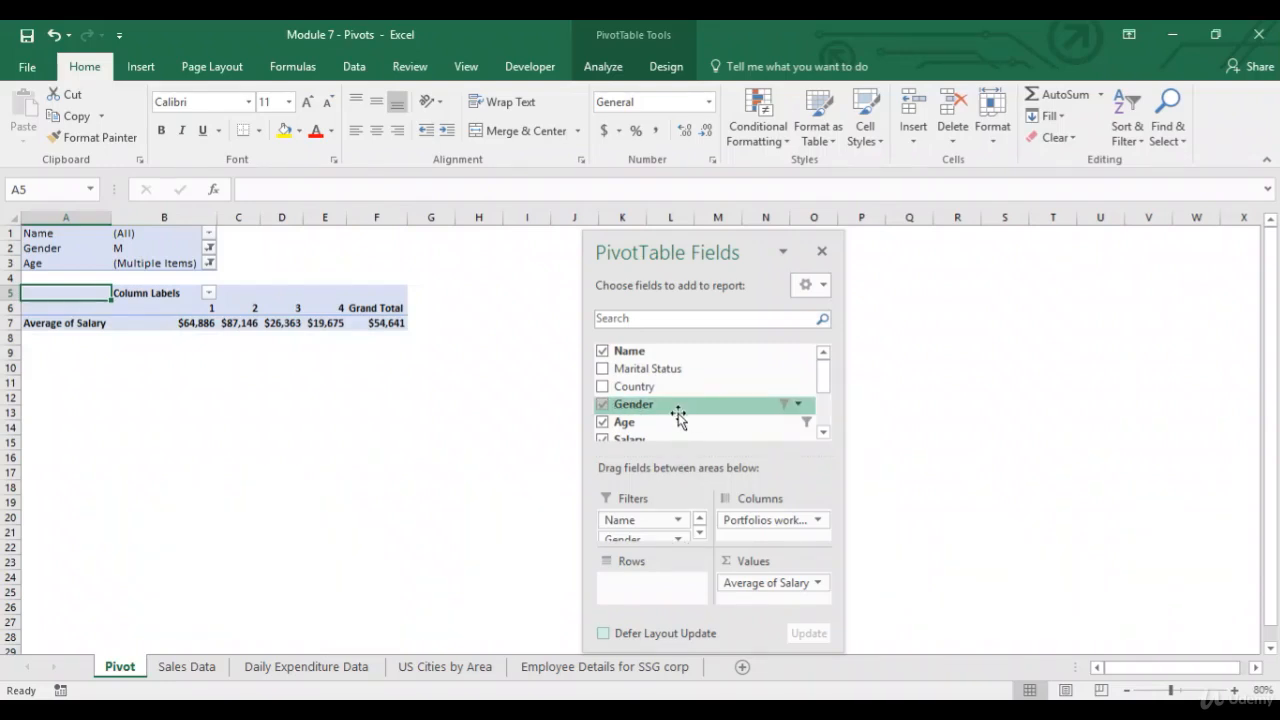
drag(669, 424, 637, 586)
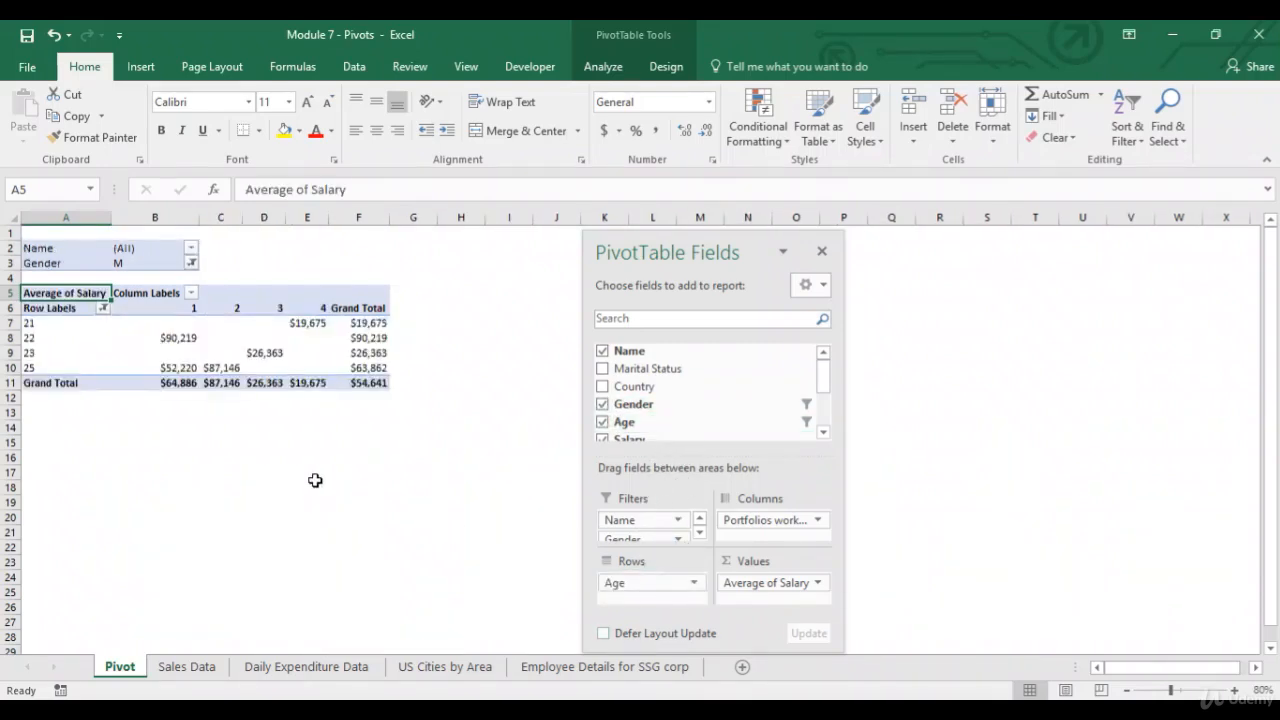
Clear the filter from the Age row labels.
click(103, 309)
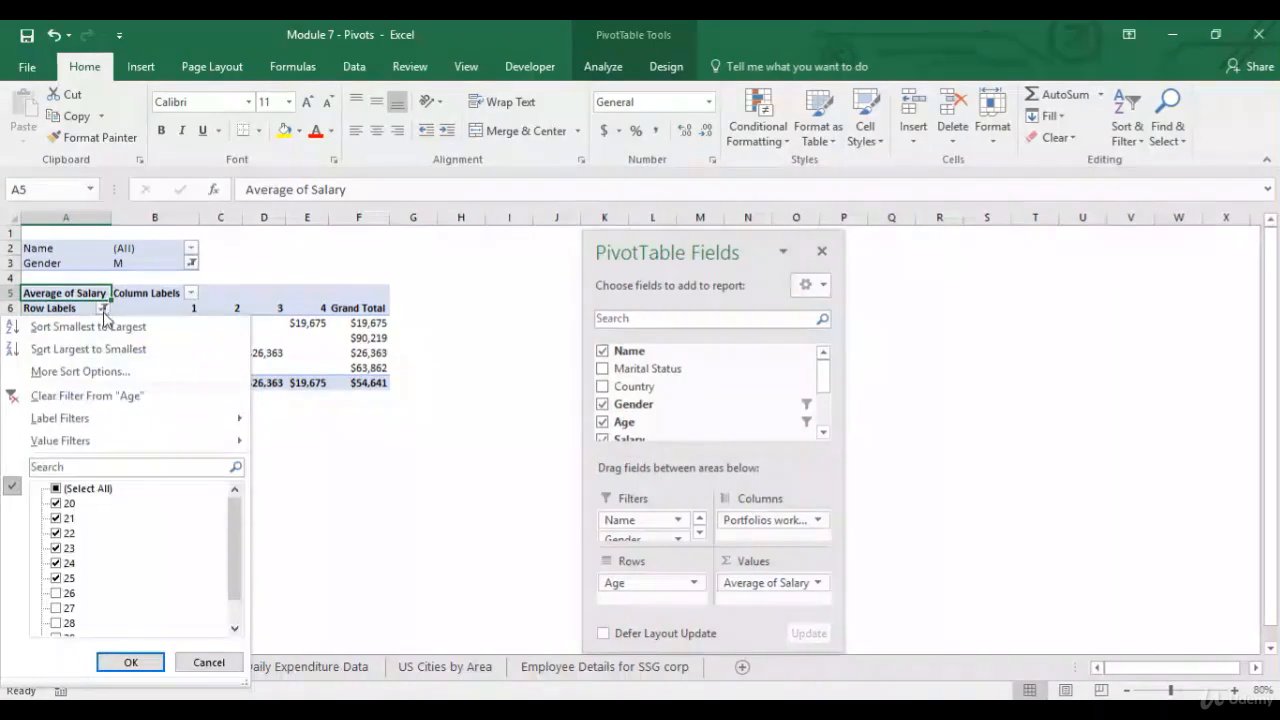
click(70, 400)
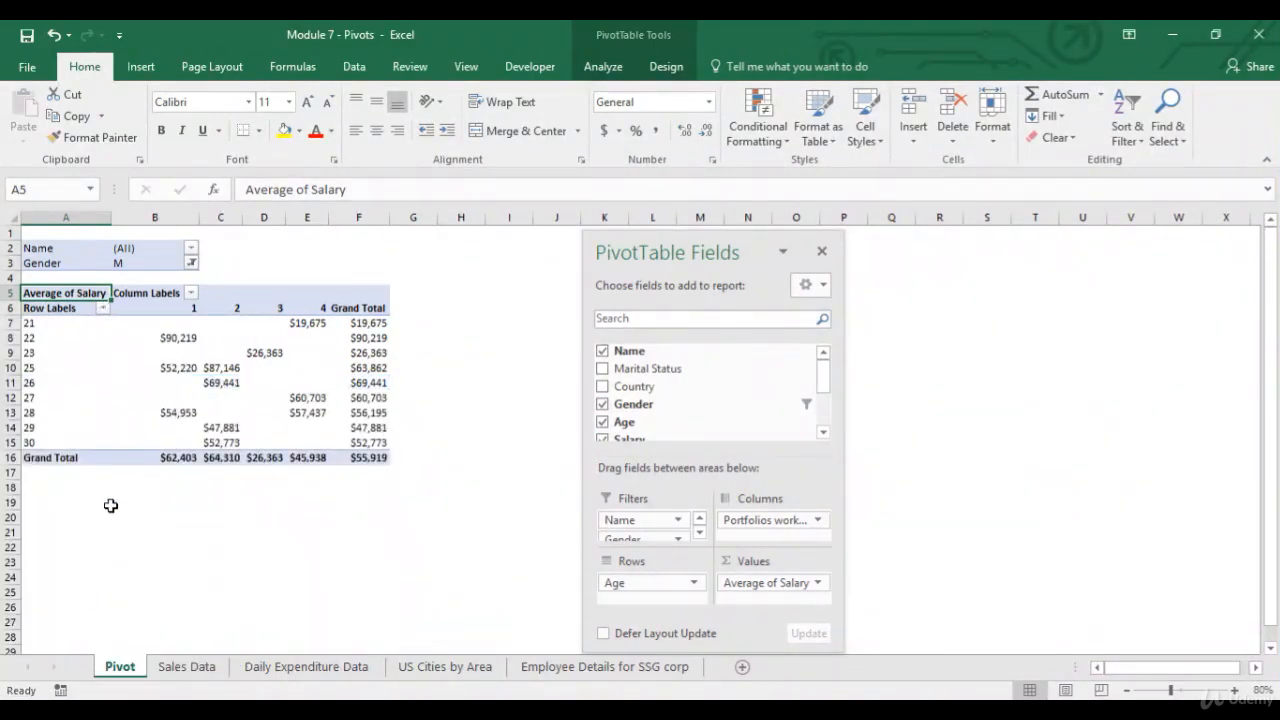
Examine the average salary cells in the Grand Total row and Grand Total column by age.
mouse_move(381, 326)
click(372, 458)
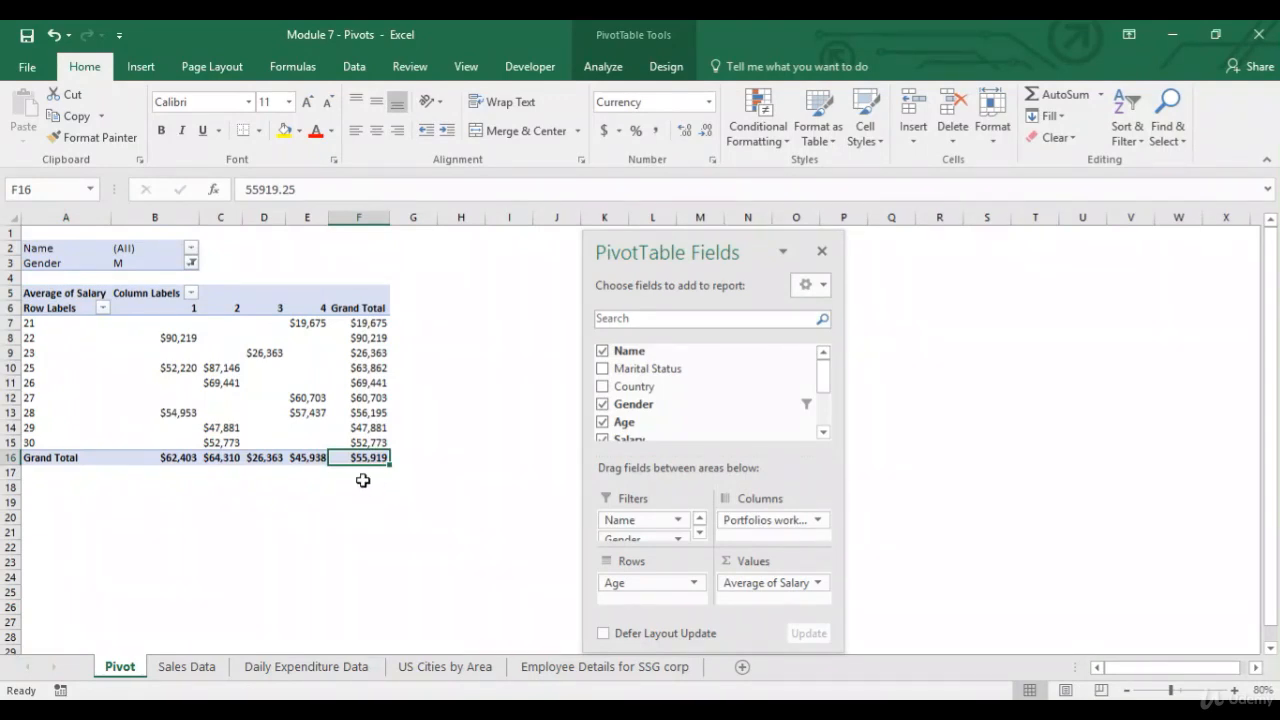
click(219, 458)
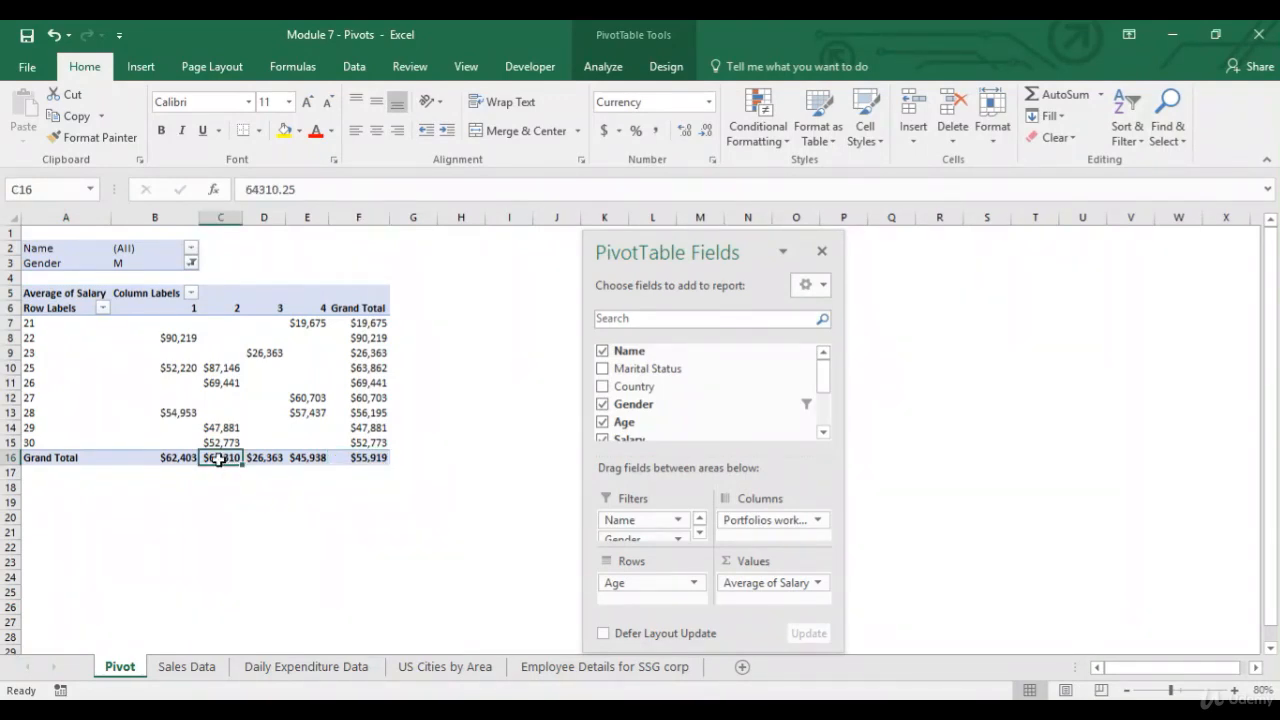
drag(219, 458, 186, 459)
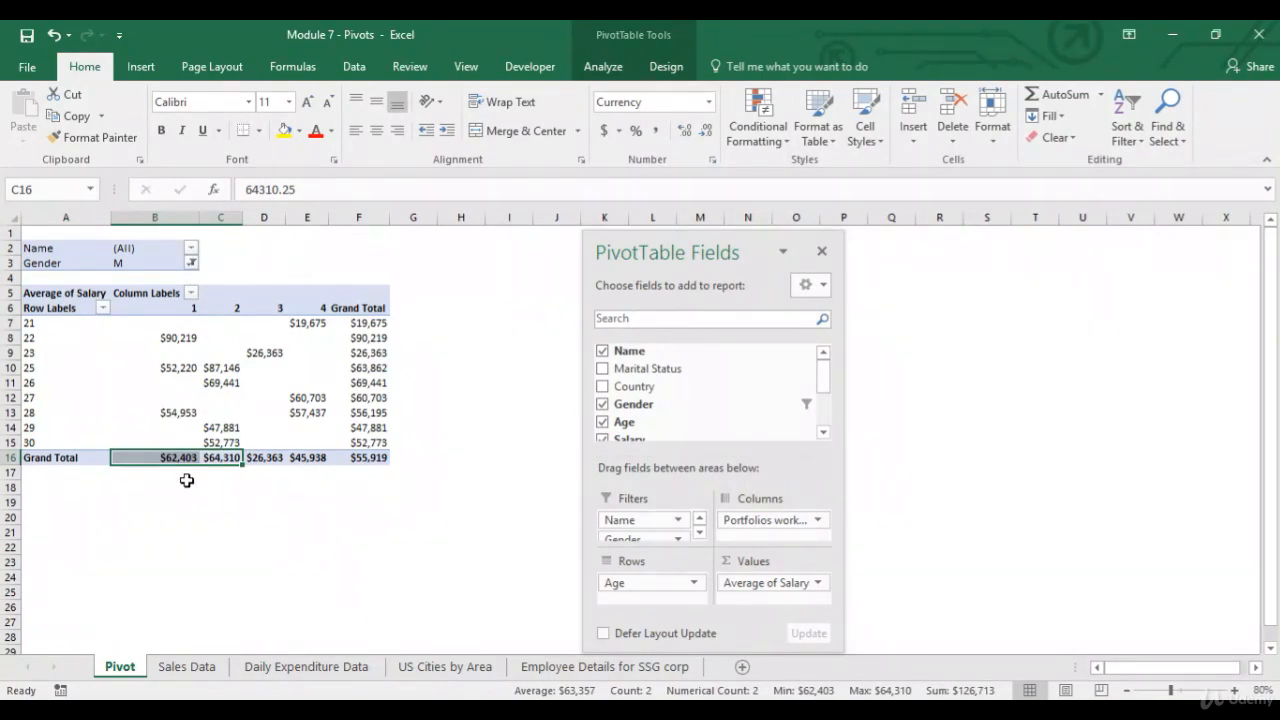
key(Up)
key(Up)
key(Up)
key(Up)
key(Up)
key(Up)
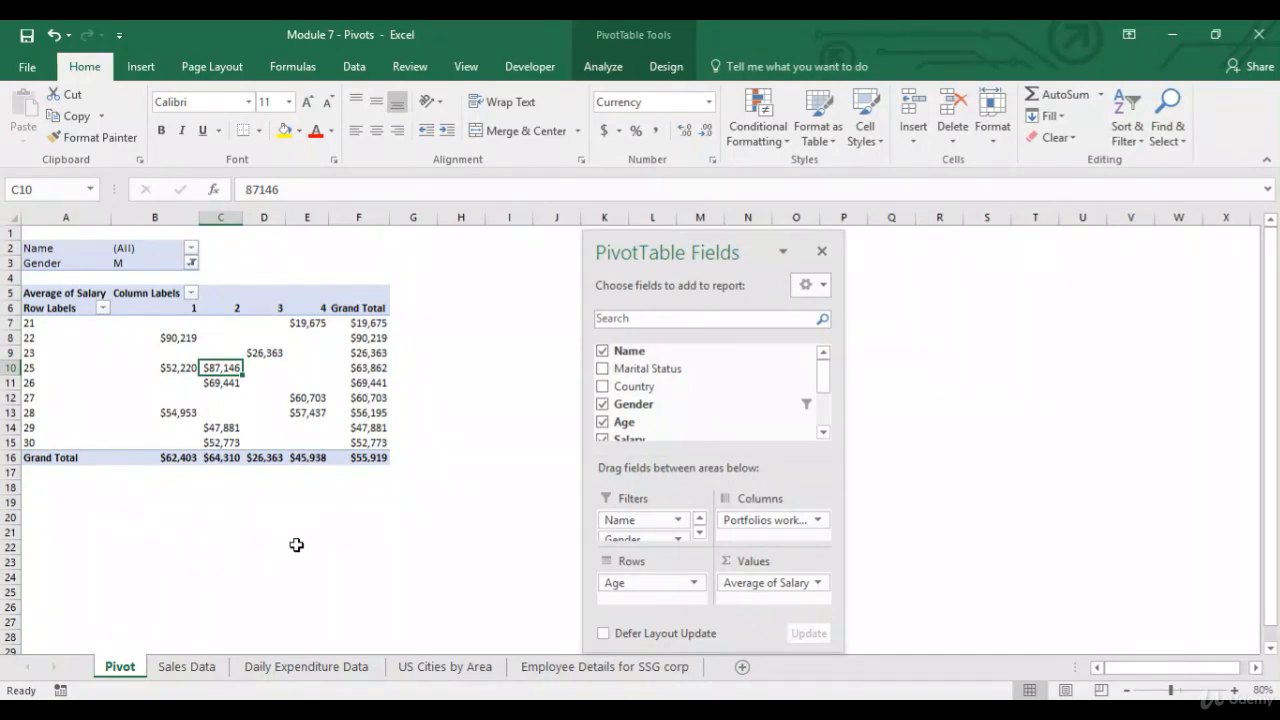
click(372, 338)
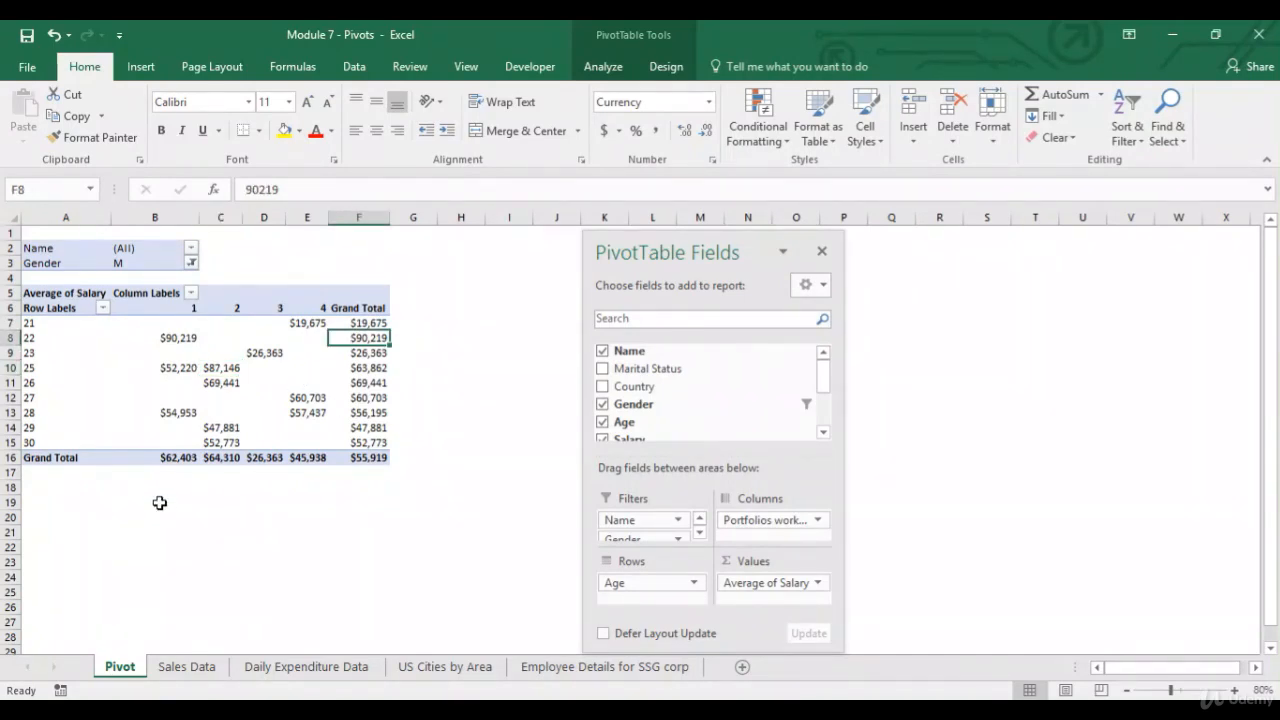
click(171, 460)
drag(222, 457, 188, 460)
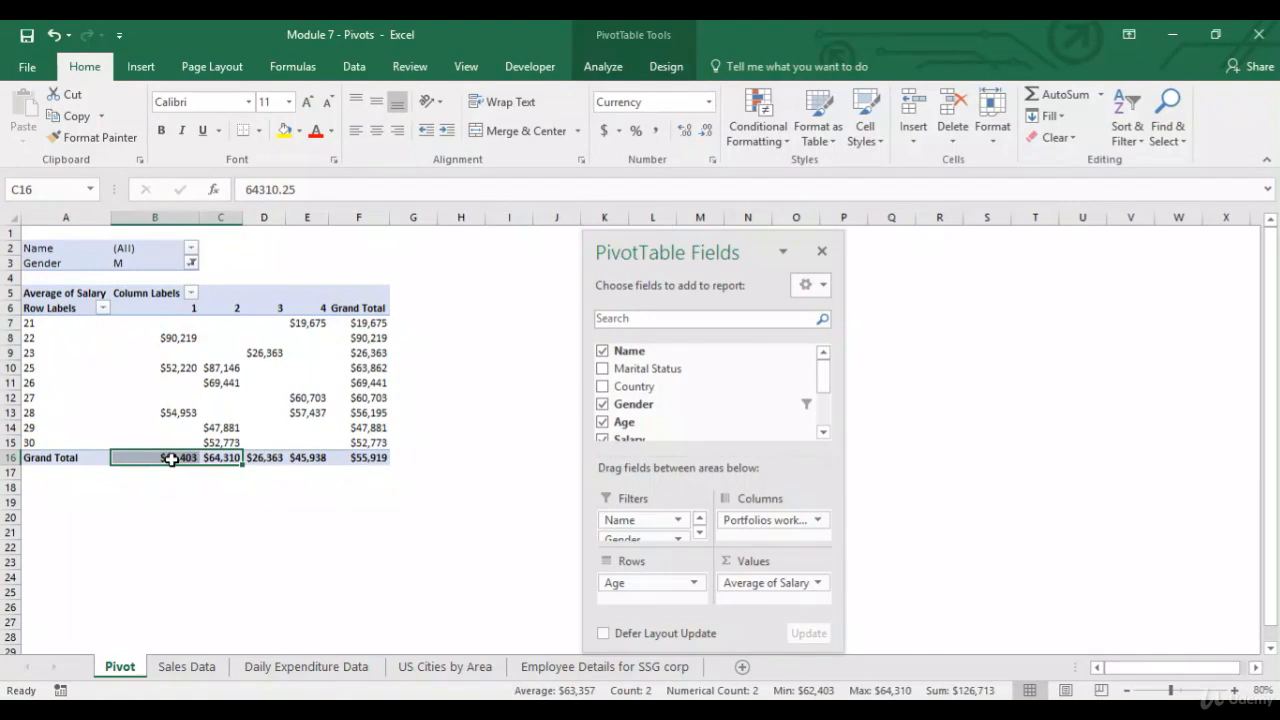
click(171, 459)
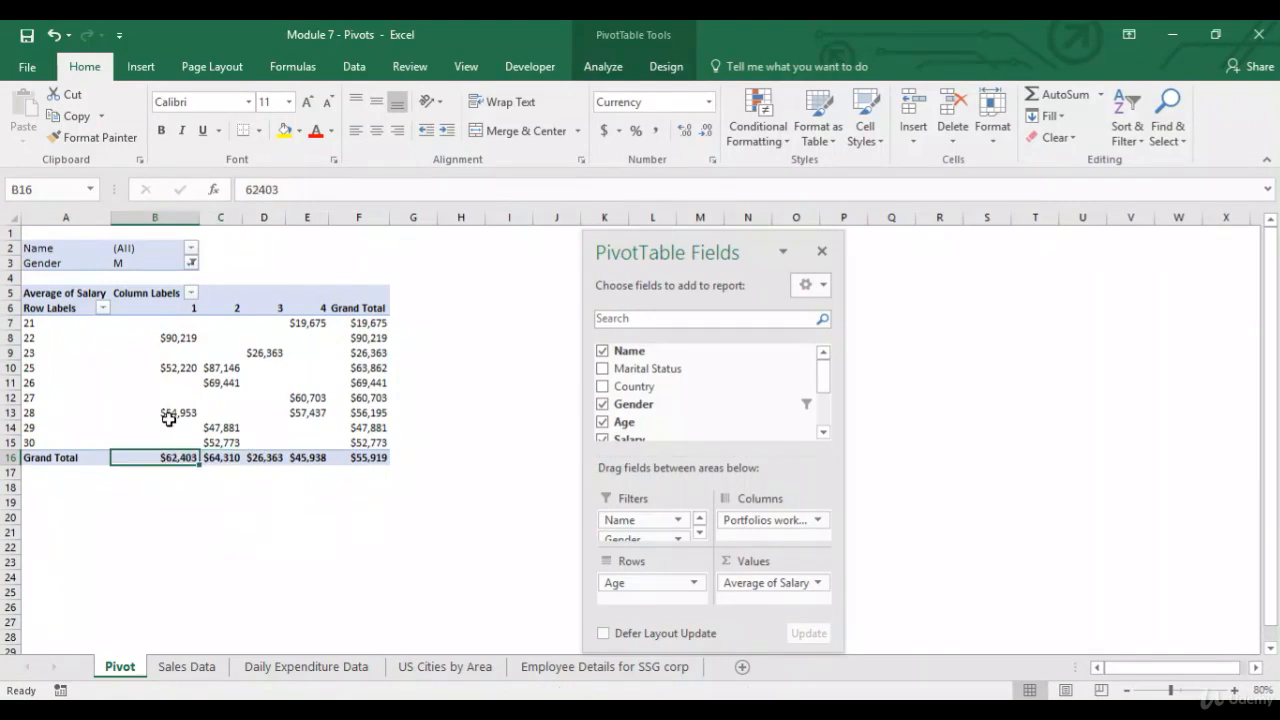
Filter the report to Gender F and inspect the Grand Total row averages.
click(191, 264)
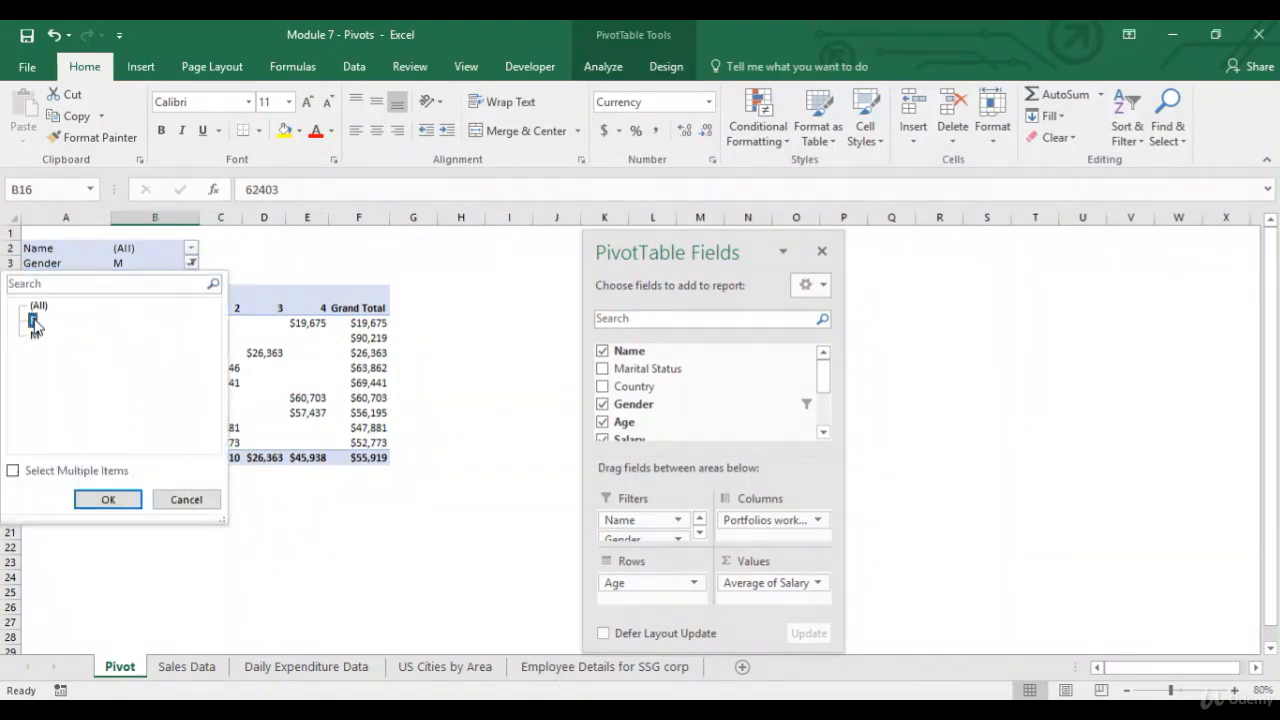
click(107, 498)
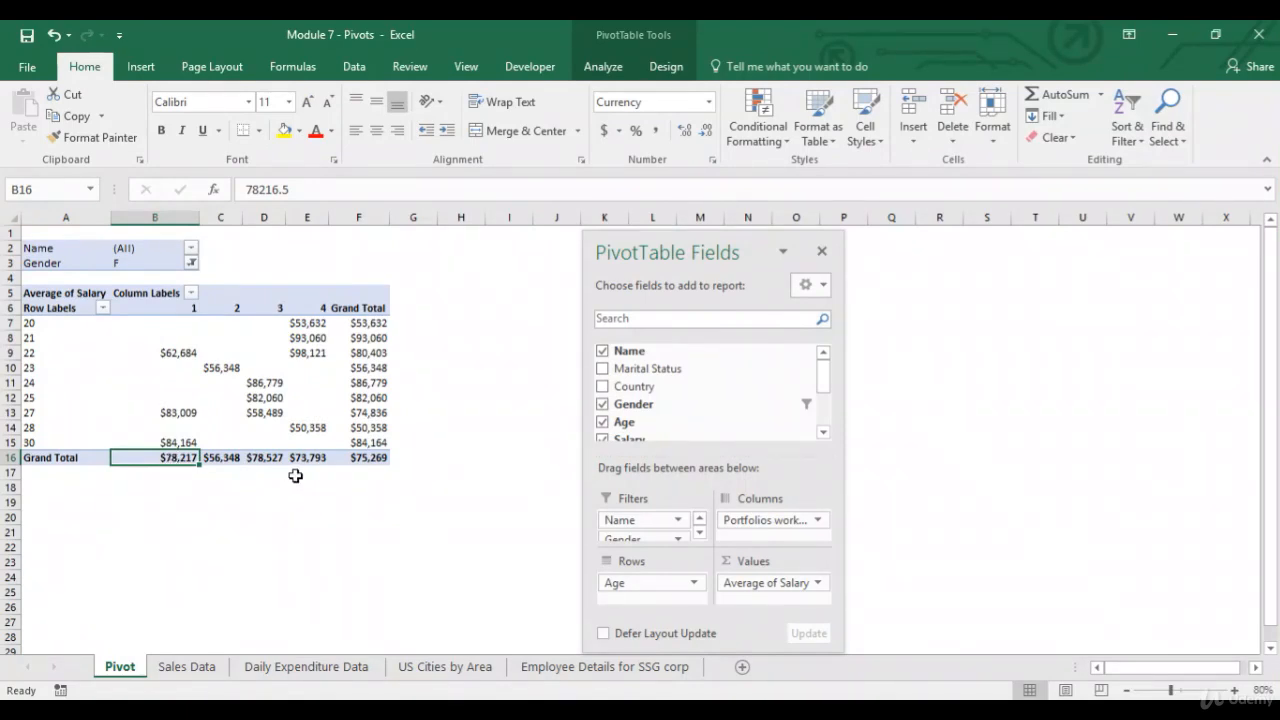
click(226, 458)
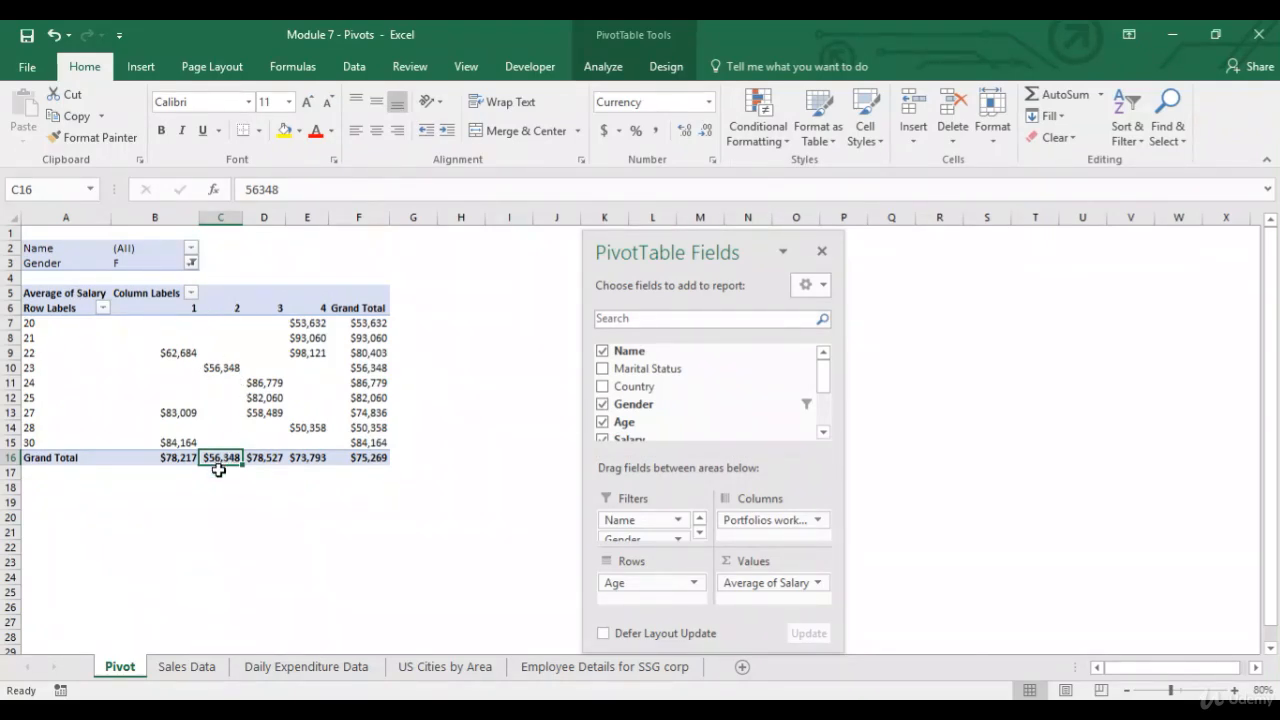
drag(168, 456, 304, 456)
click(155, 458)
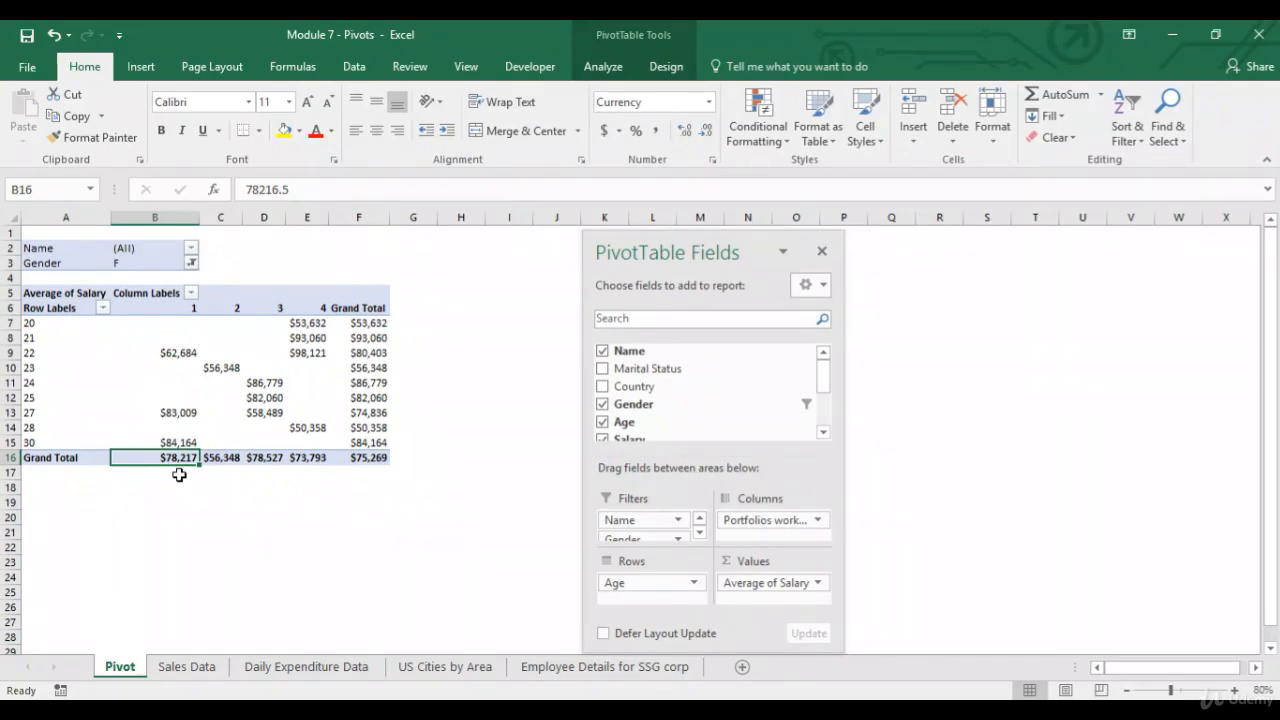
Undo the four latest changes to the PivotTable layout and filters.
click(53, 36)
click(53, 36)
click(53, 36)
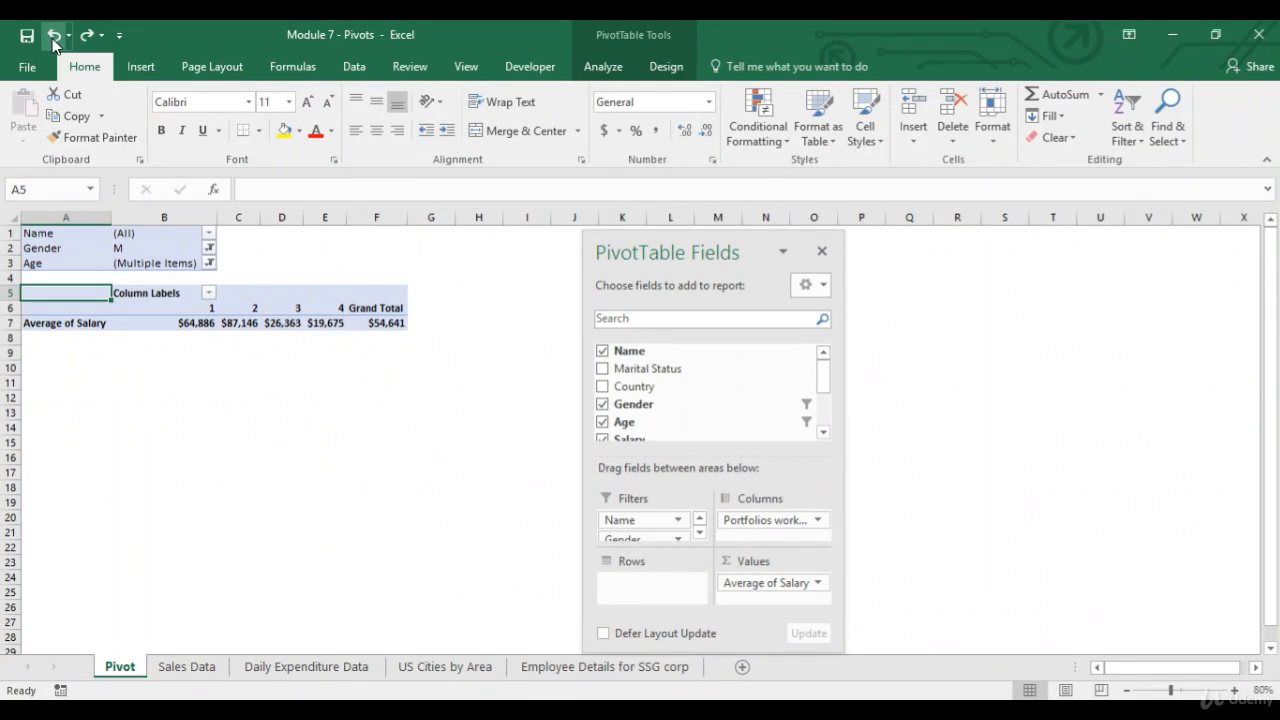
click(52, 38)
Change the value field to summarize Salary by Count and set its number format to the Number category.
click(806, 591)
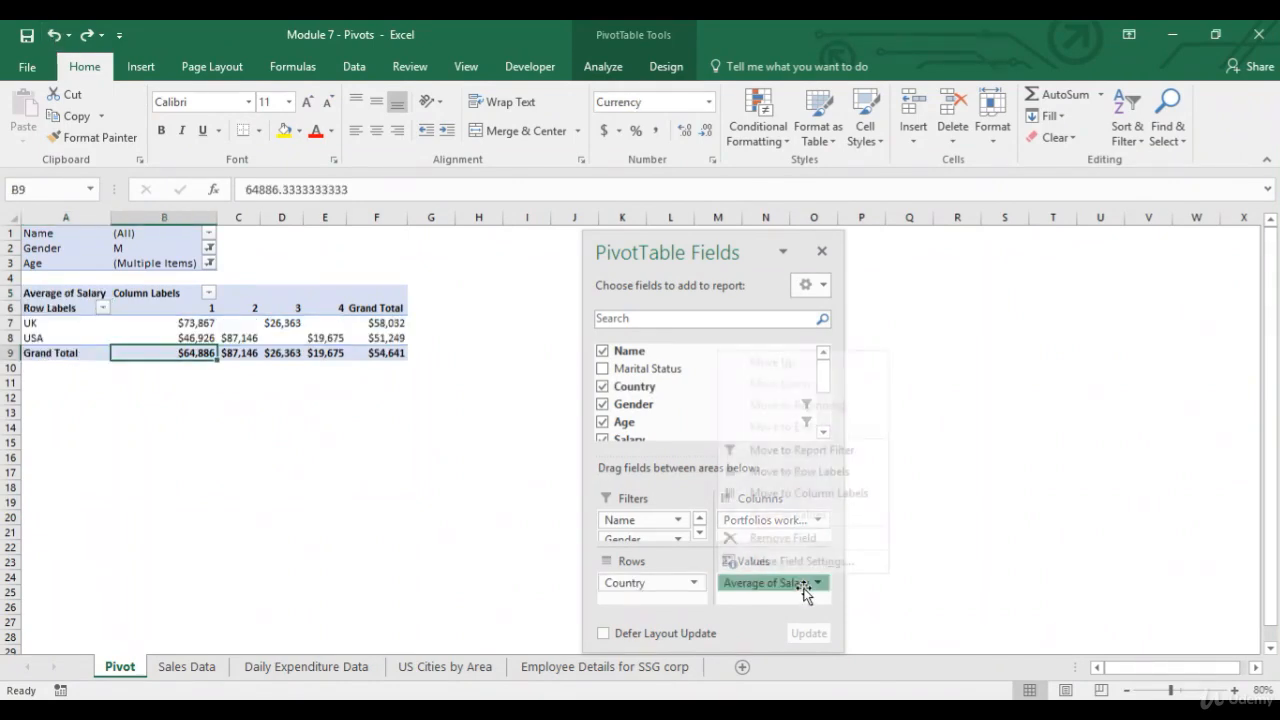
click(811, 564)
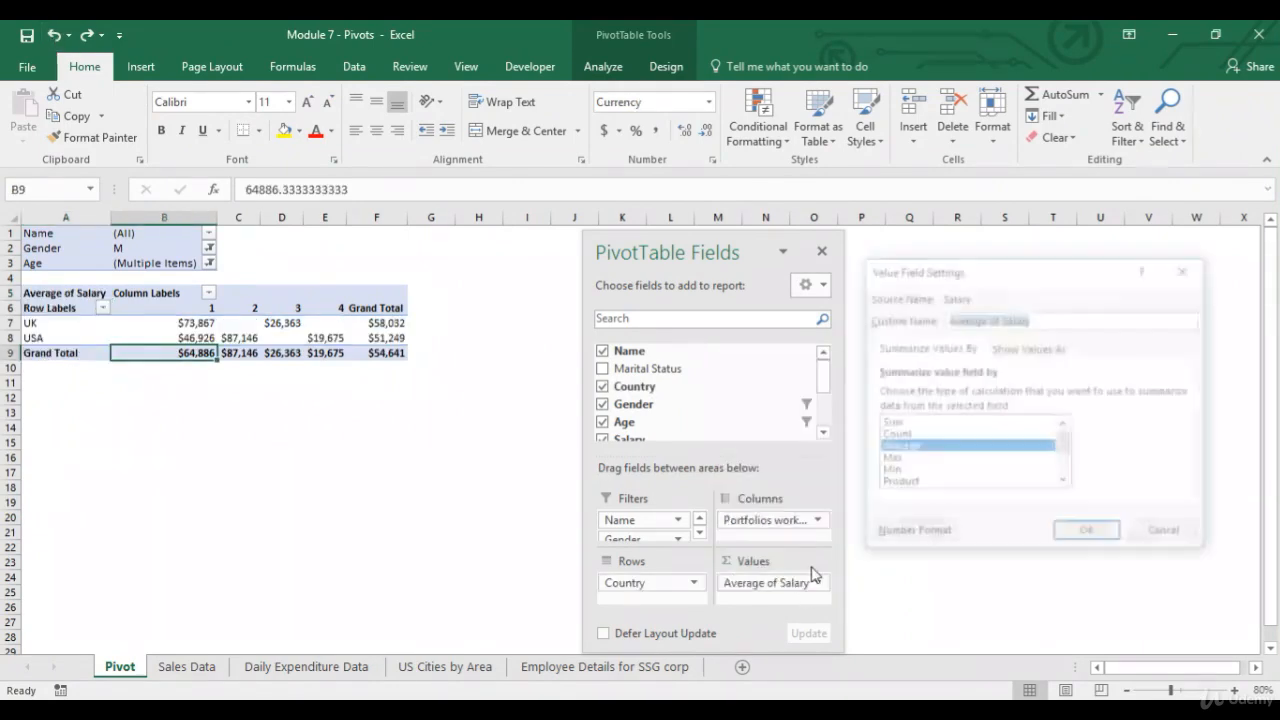
click(924, 460)
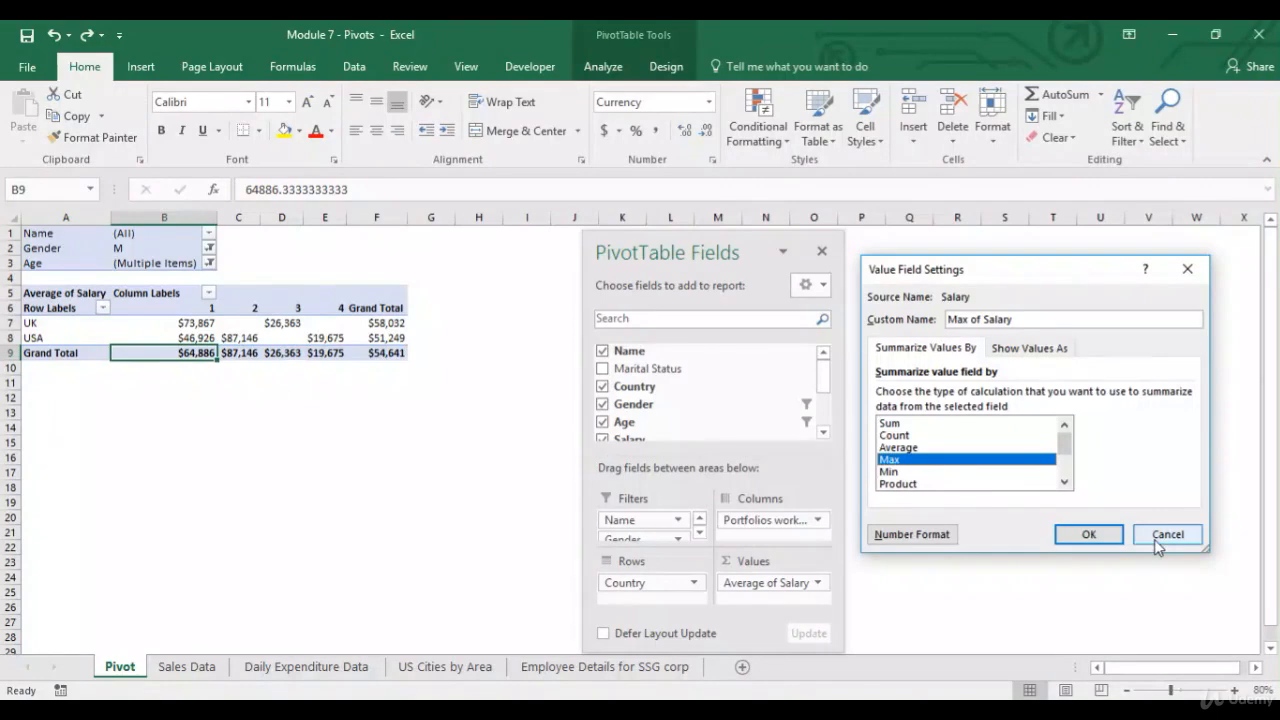
click(893, 435)
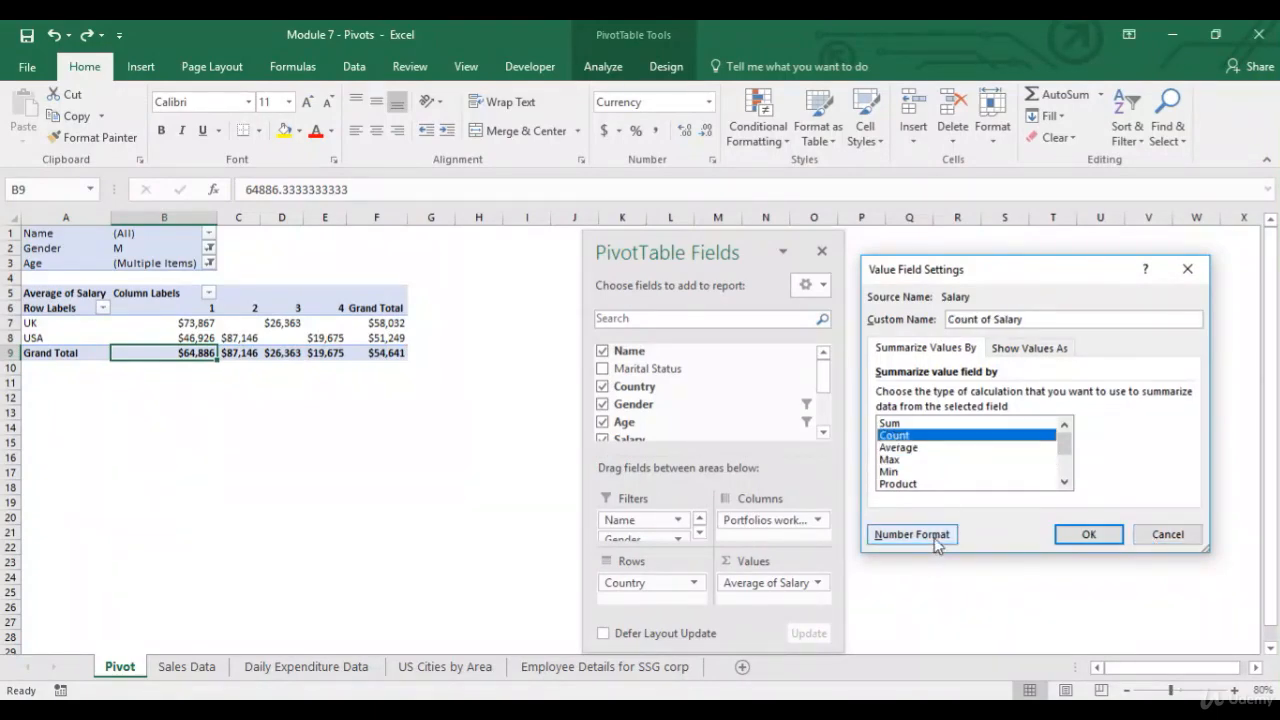
click(912, 534)
click(842, 286)
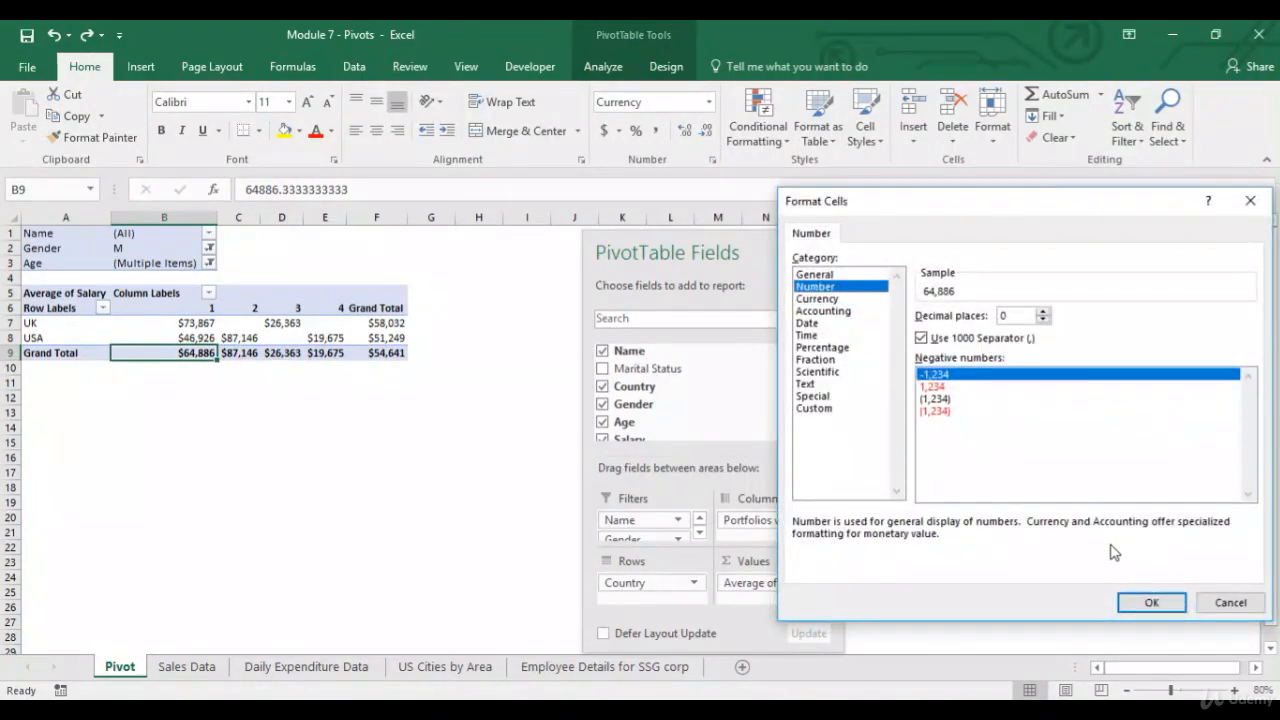
click(1152, 604)
click(1090, 535)
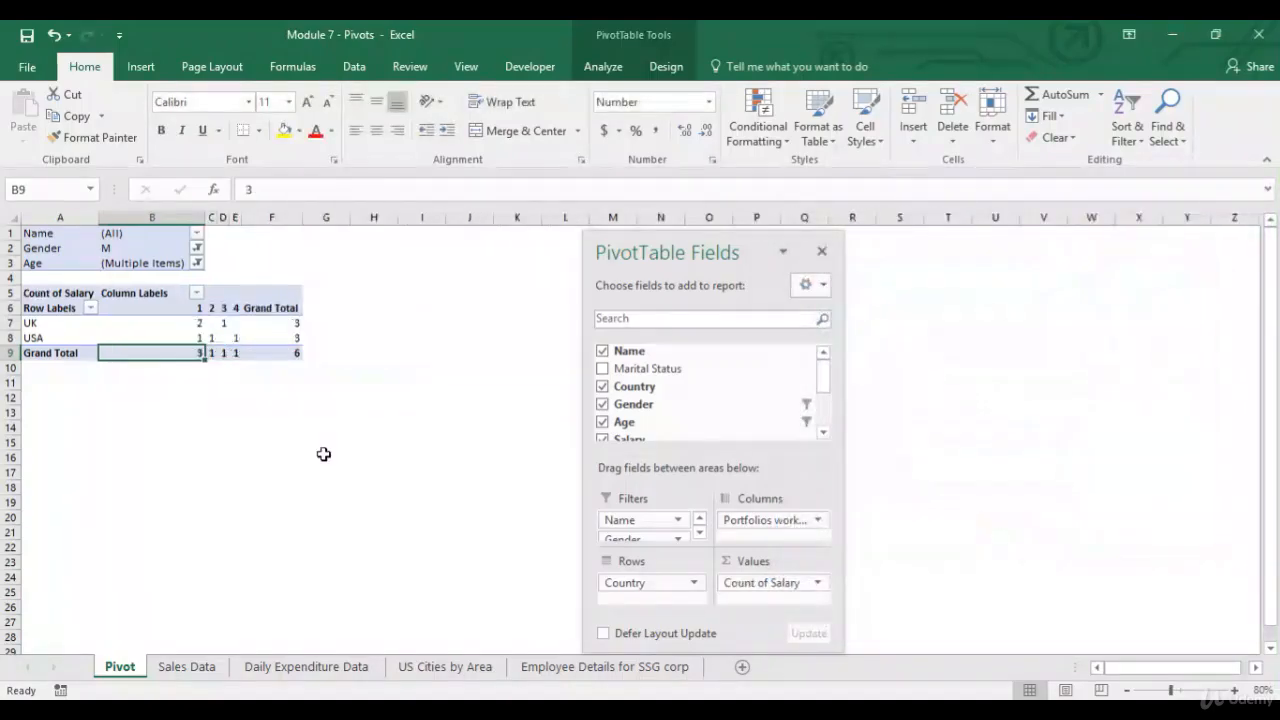
Copy the PivotTable's row labels and values range and paste it as a copy starting at cell A13.
drag(55, 308, 262, 349)
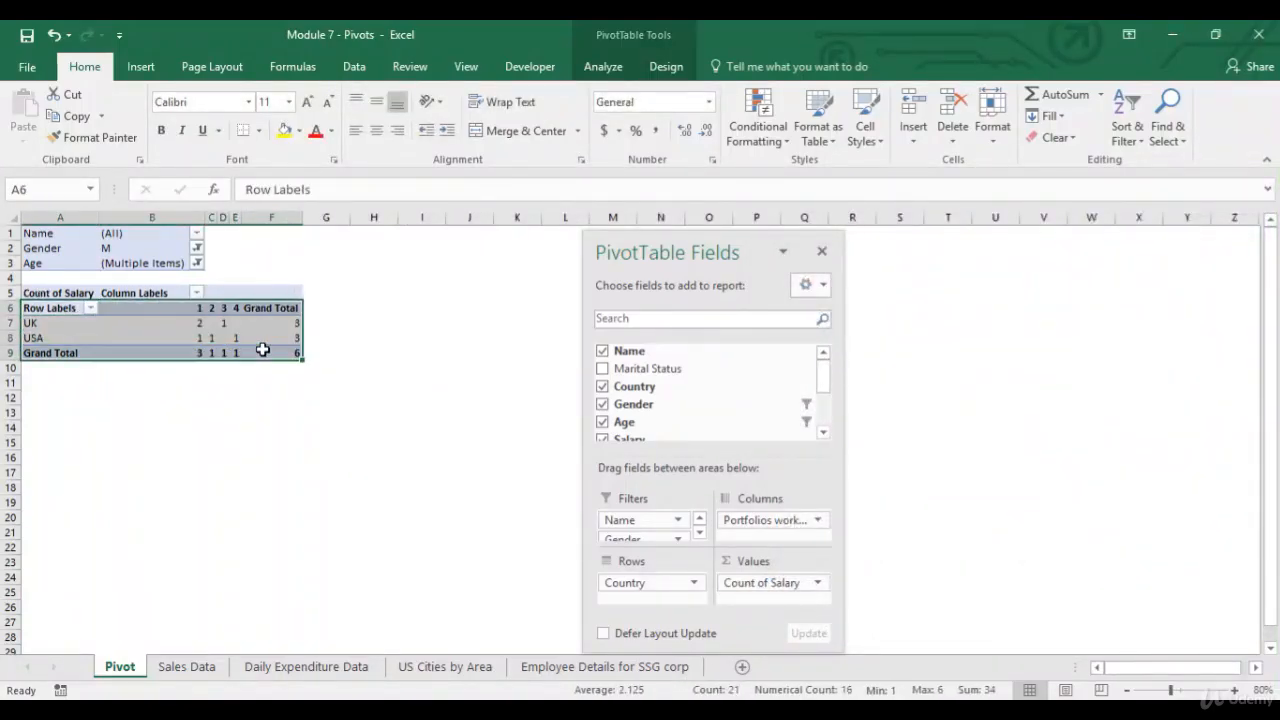
key(ctrl+c)
click(43, 410)
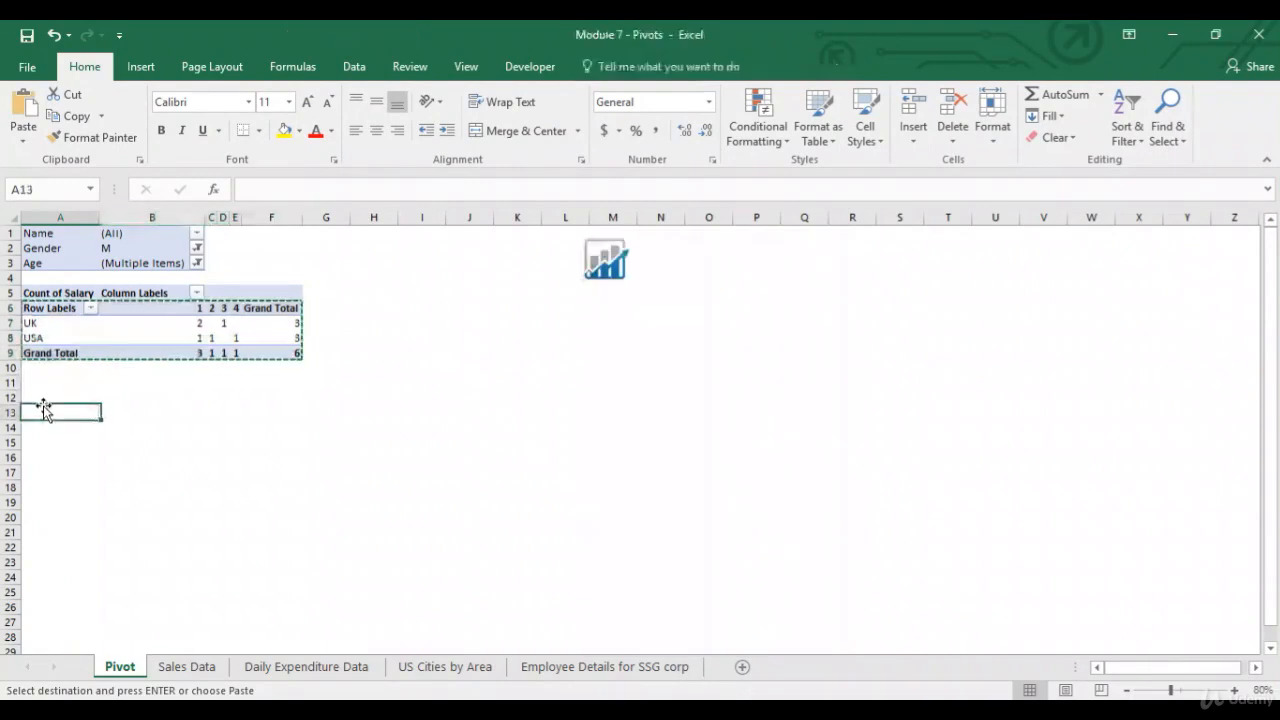
key(ctrl+v)
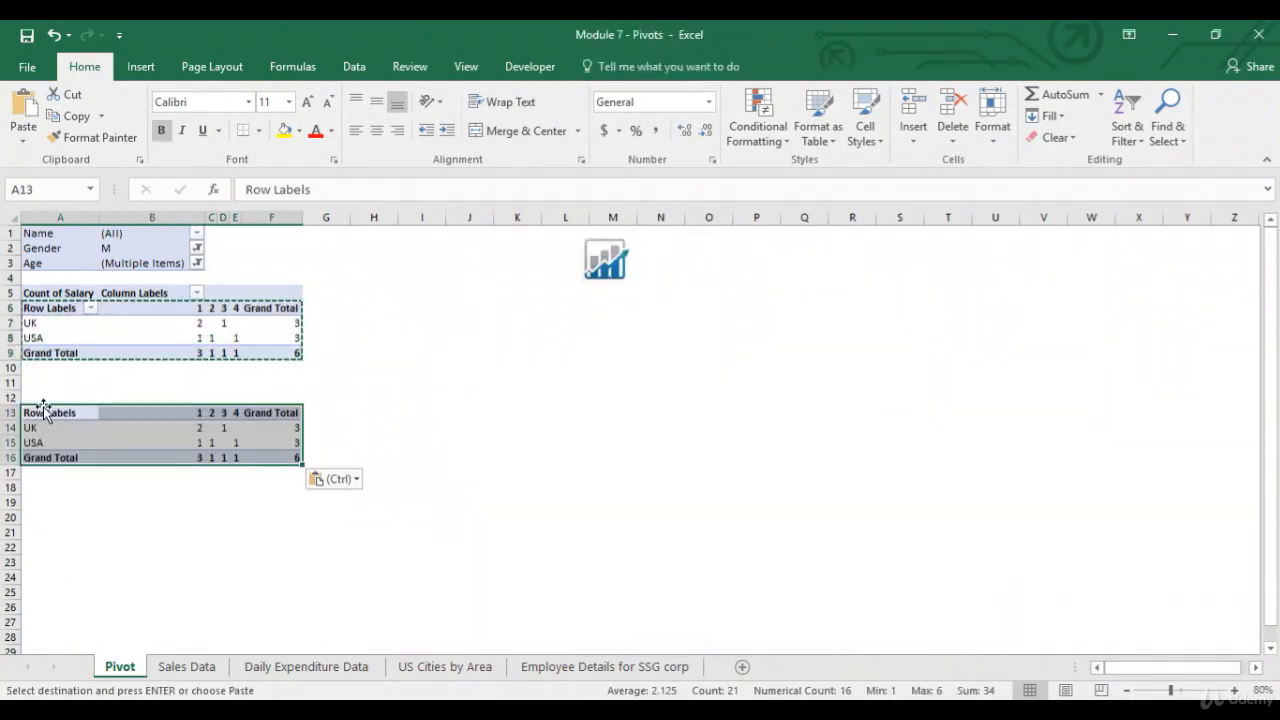
key(Escape)
Change the value field to summarize Salary by Max and format it as Currency.
click(60, 352)
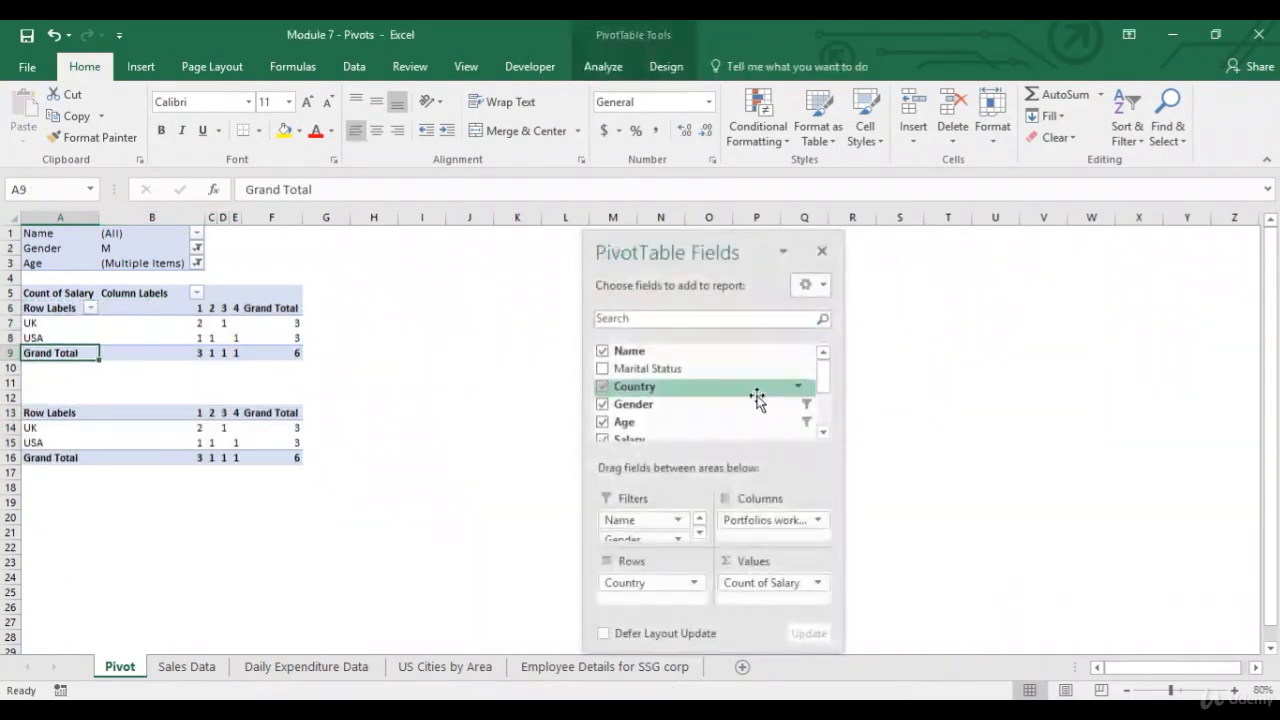
click(758, 583)
click(800, 561)
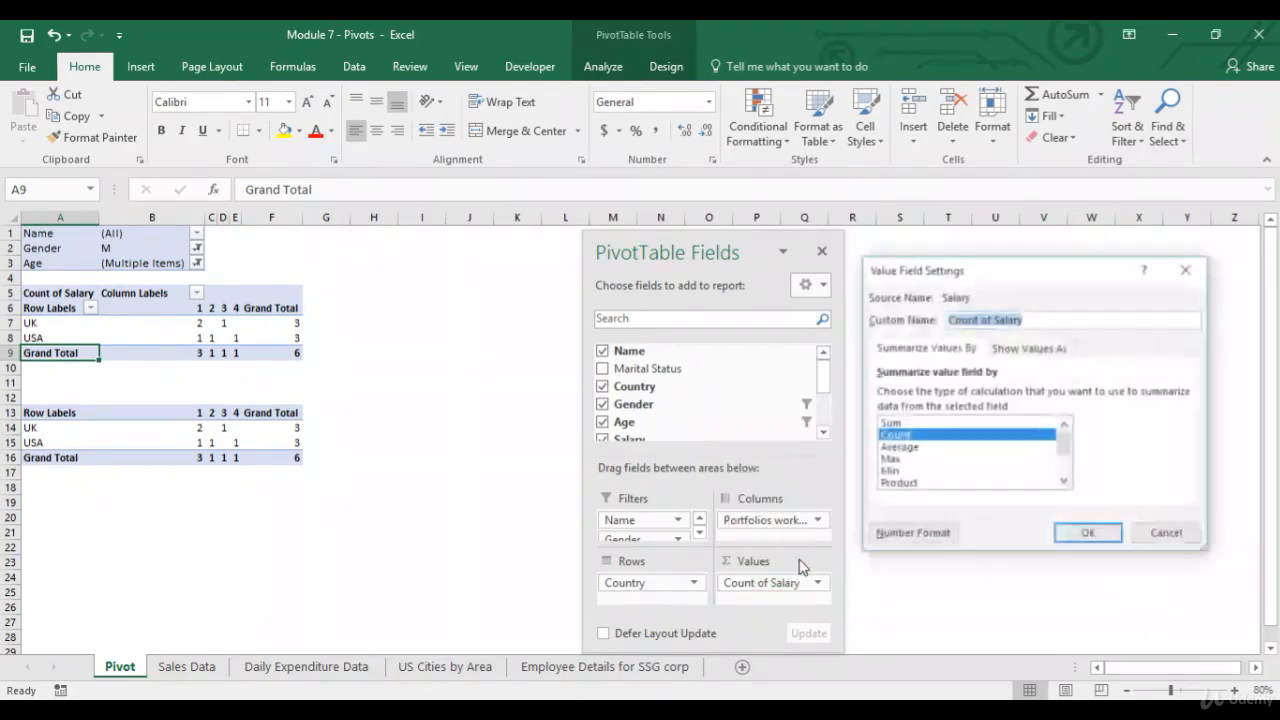
click(910, 460)
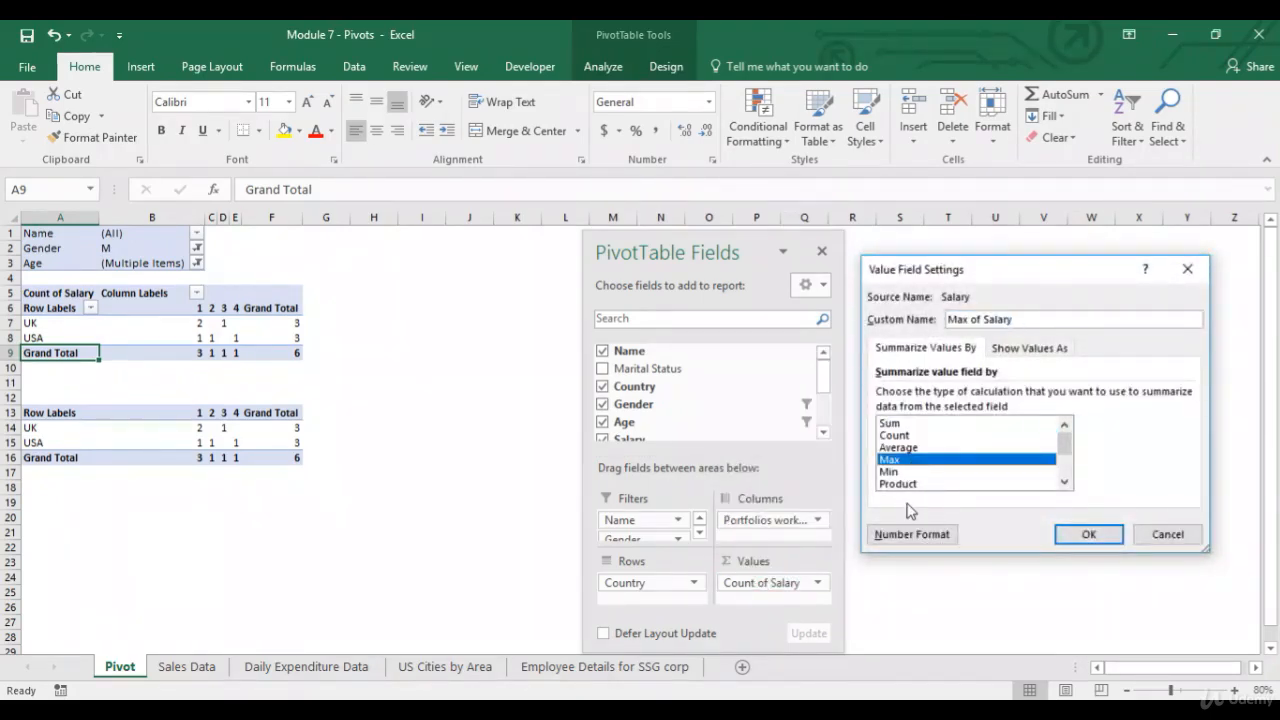
click(910, 534)
click(826, 300)
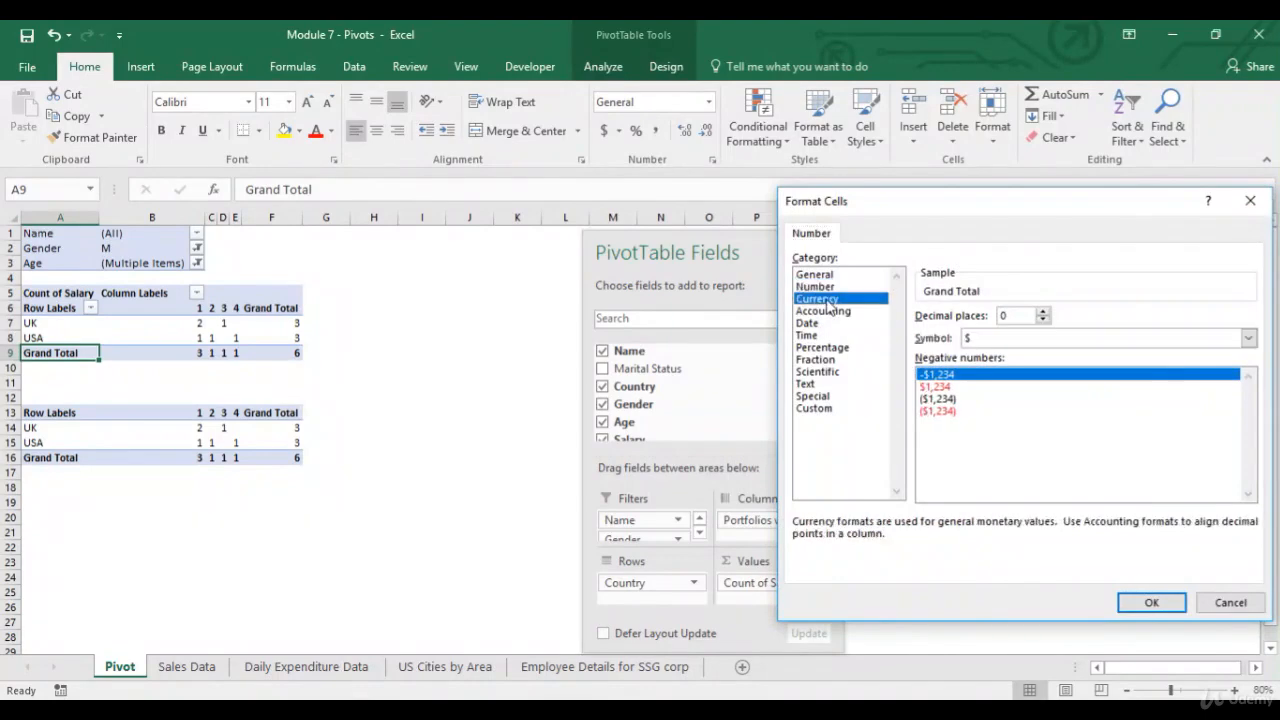
click(1151, 602)
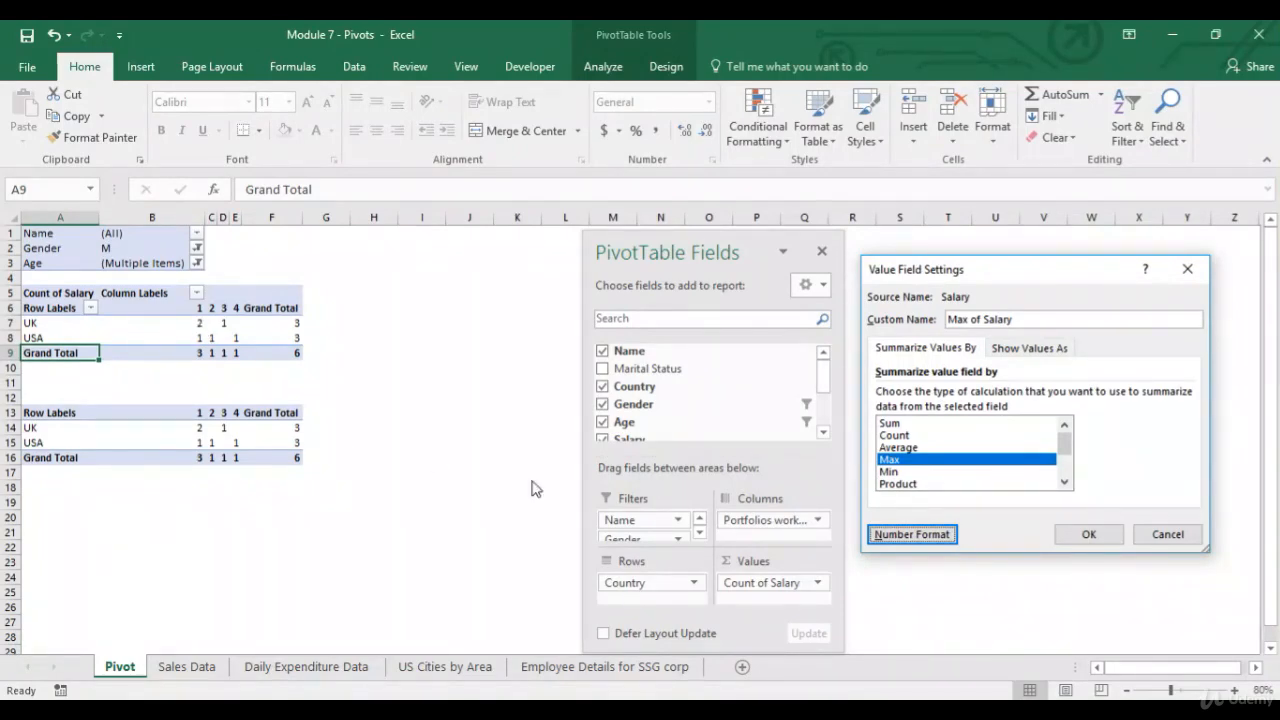
click(1089, 535)
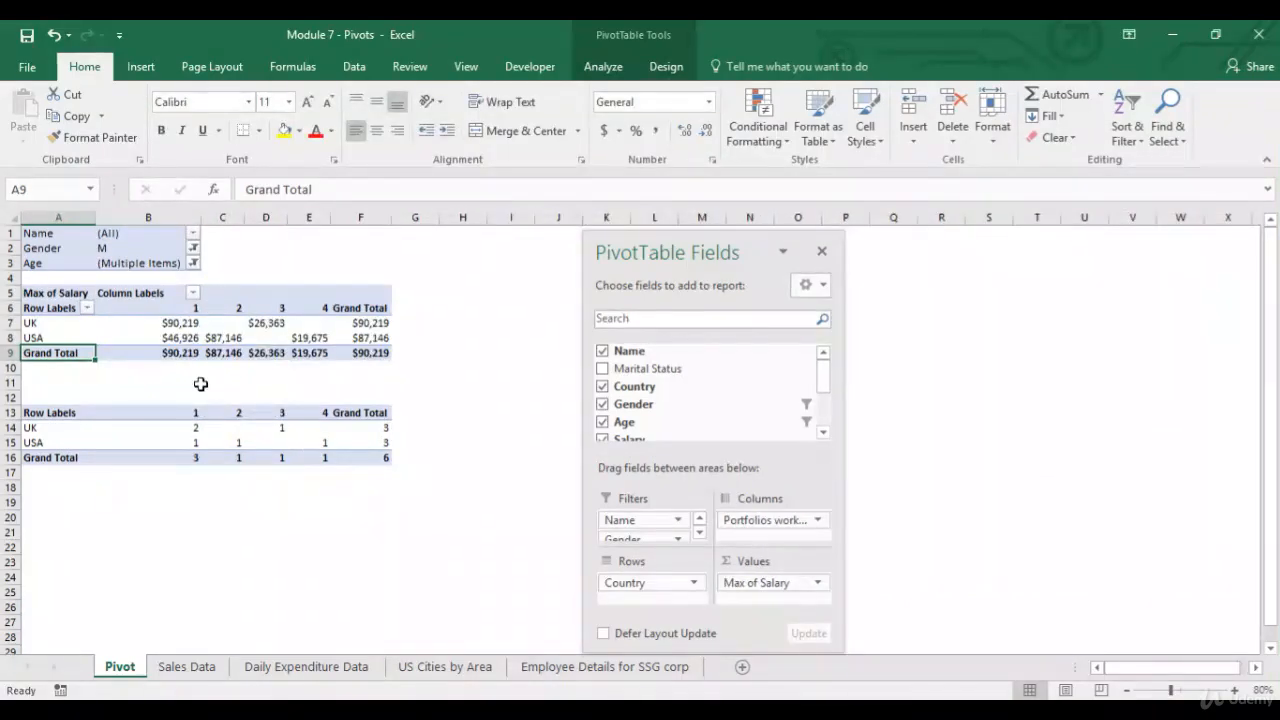
Open the Sales Data sheet and its Data ribbon to review the source data.
click(187, 325)
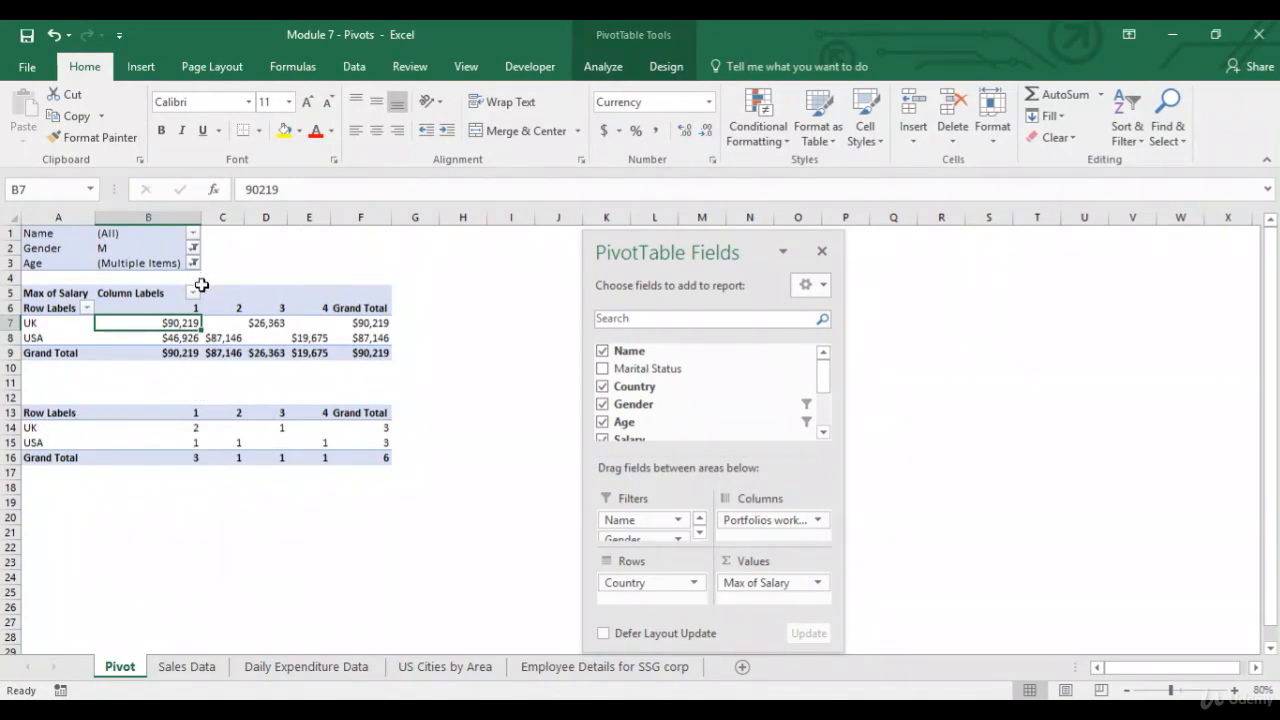
click(172, 665)
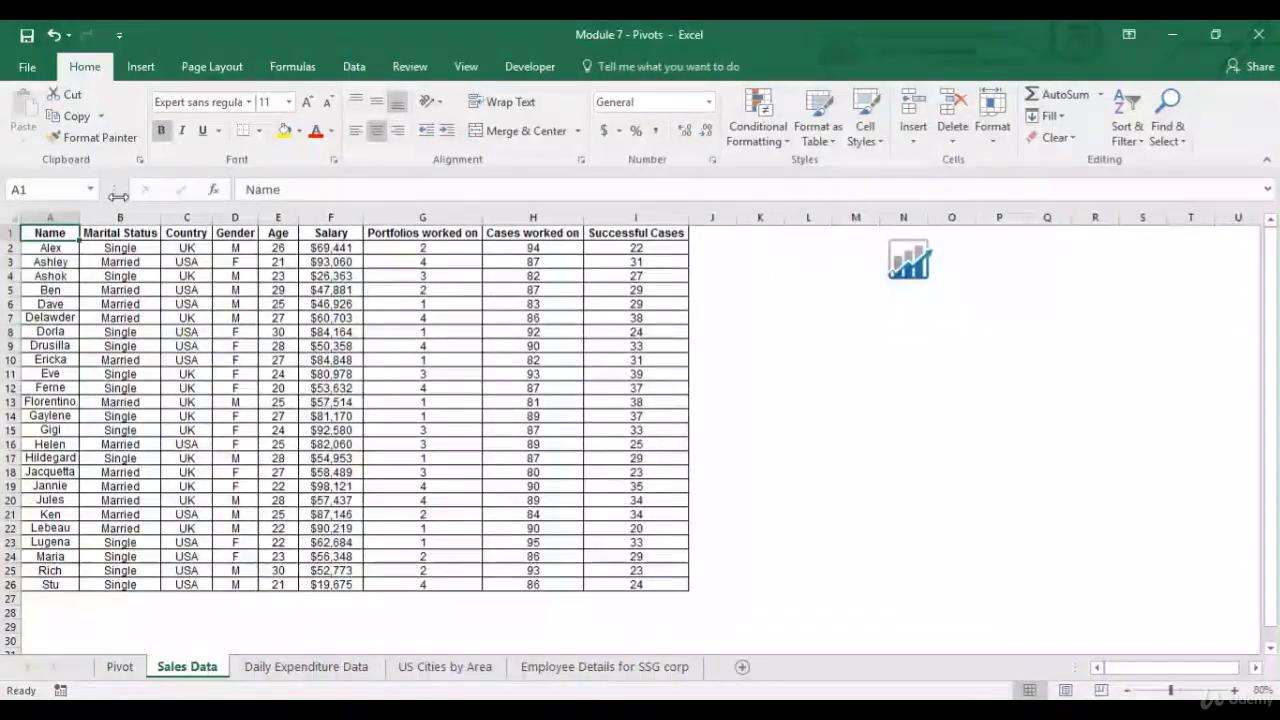
click(352, 67)
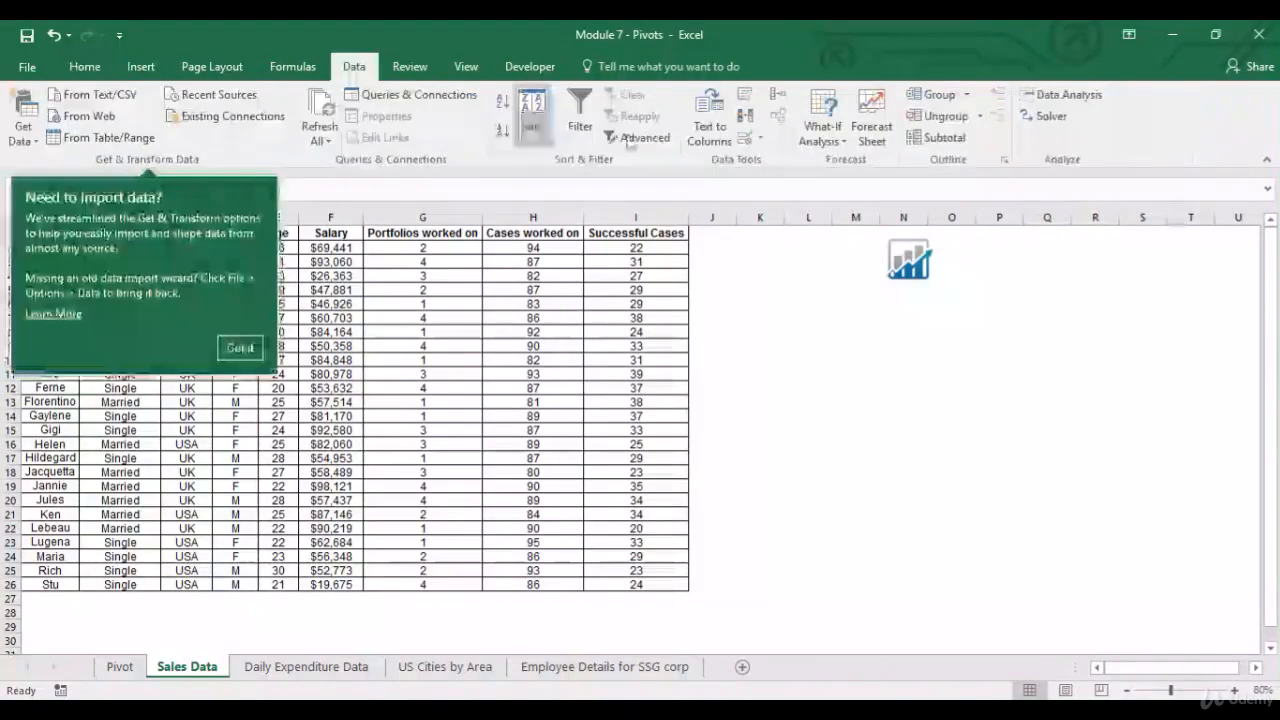
Turn on filtering for the Sales Data table and filter Gender to show only M.
click(580, 112)
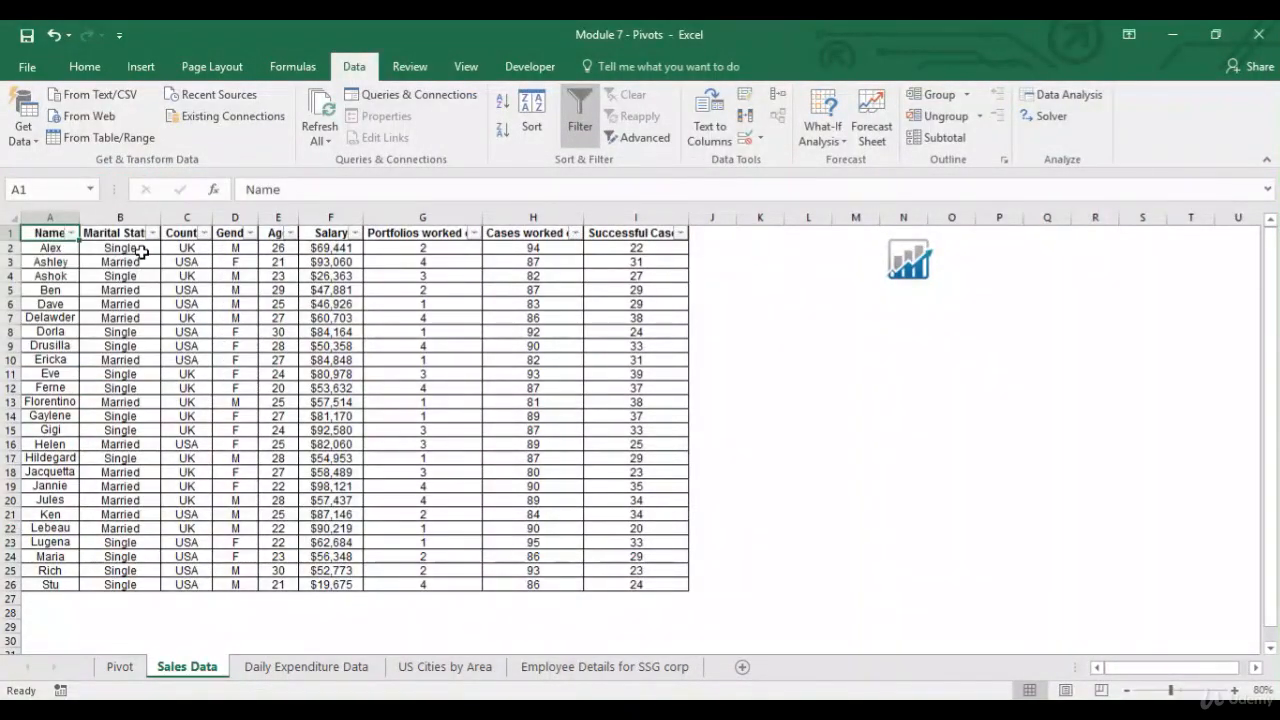
click(248, 233)
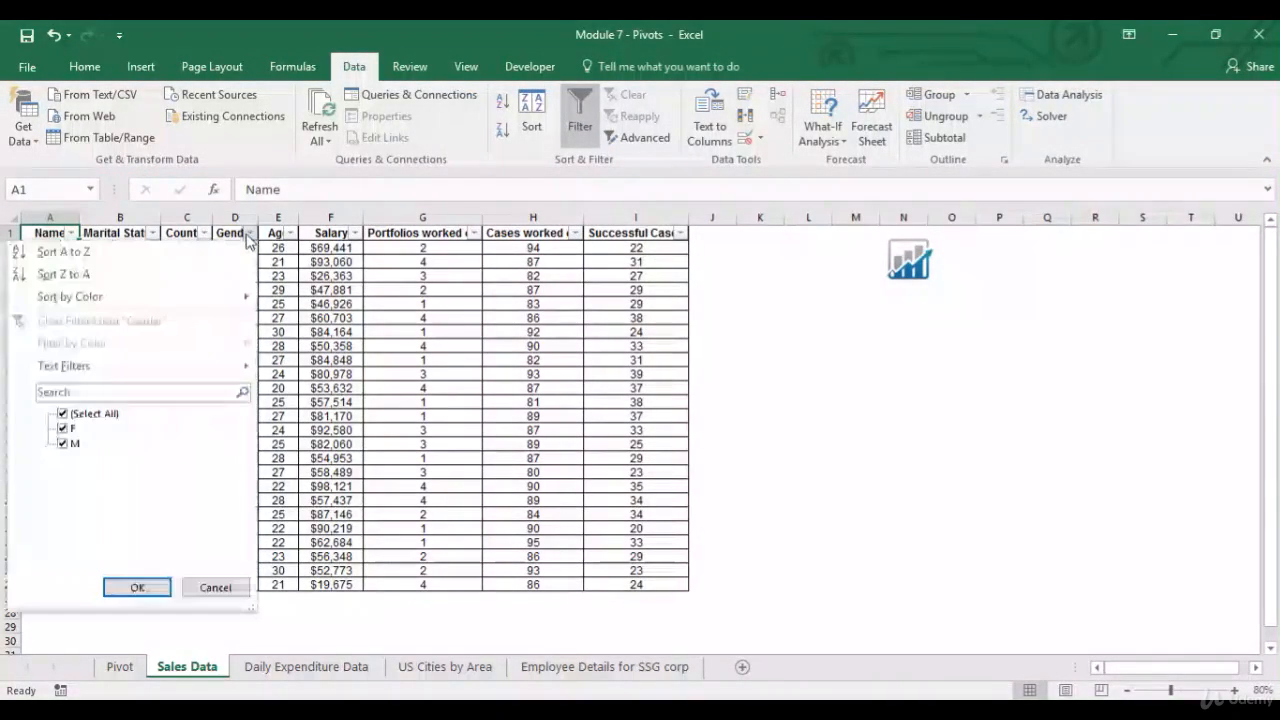
click(64, 429)
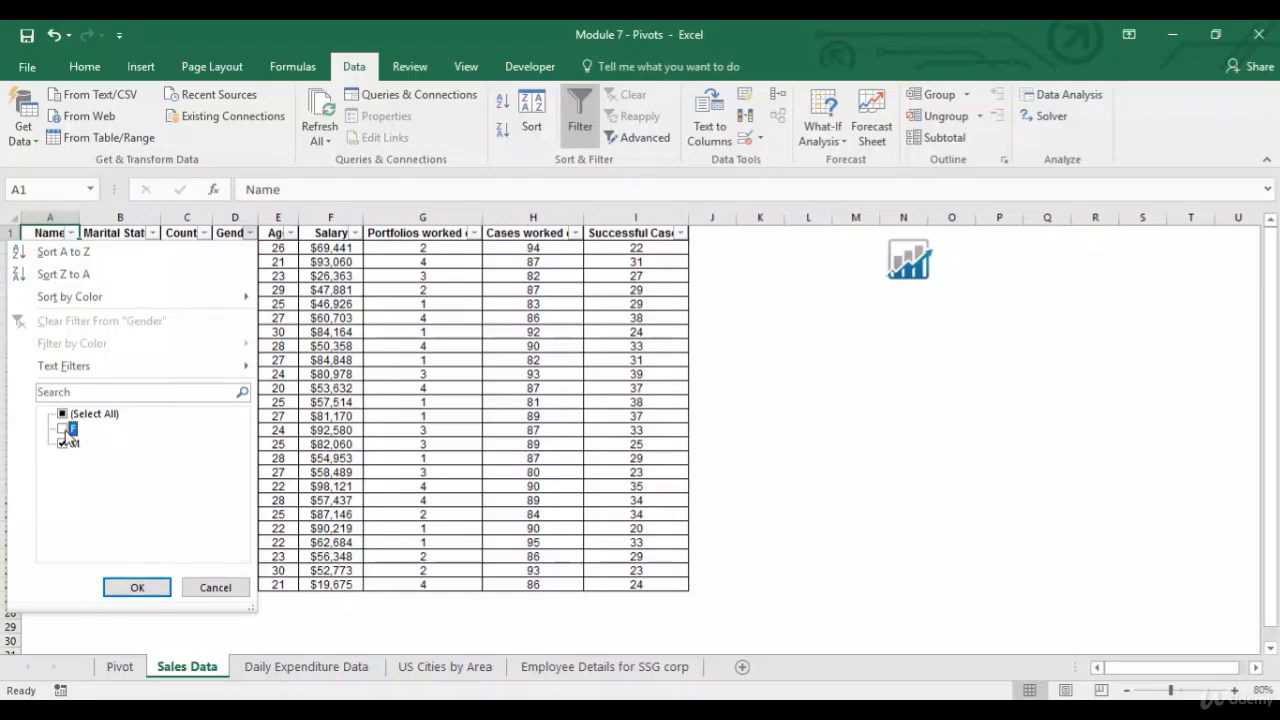
click(137, 587)
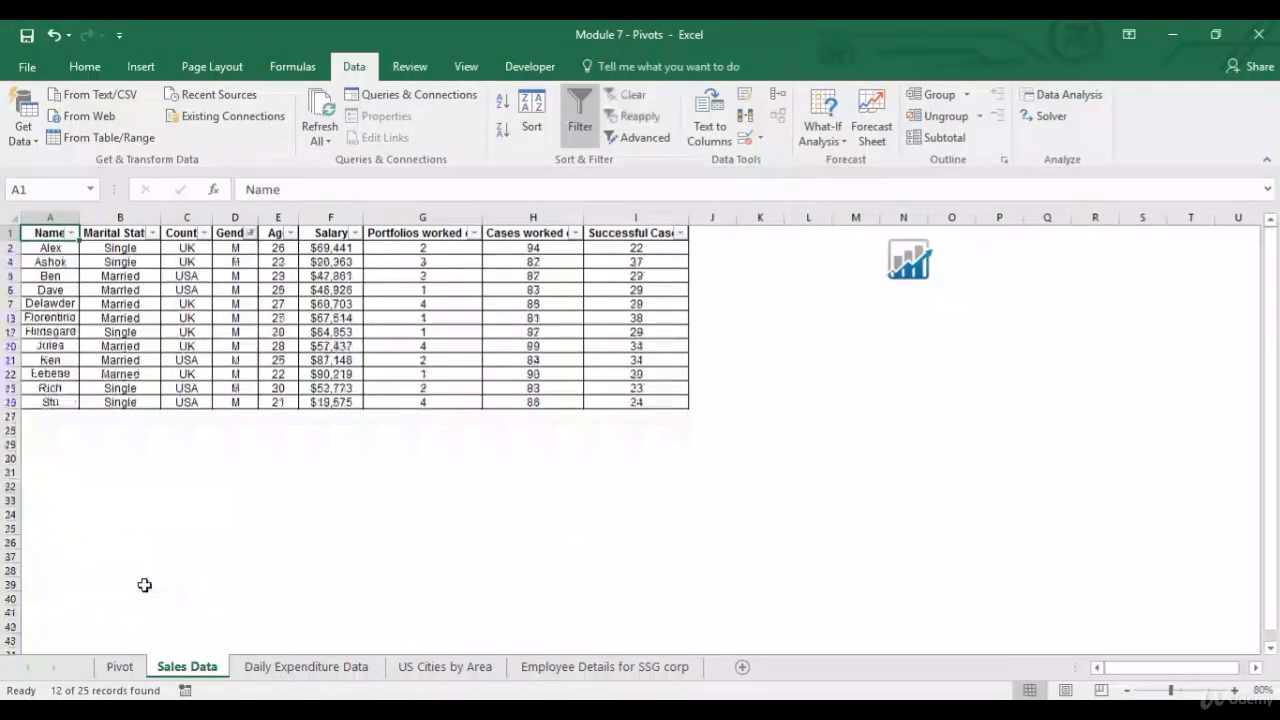
Filter the Portfolios worked on column to show only 1.
click(474, 233)
click(287, 415)
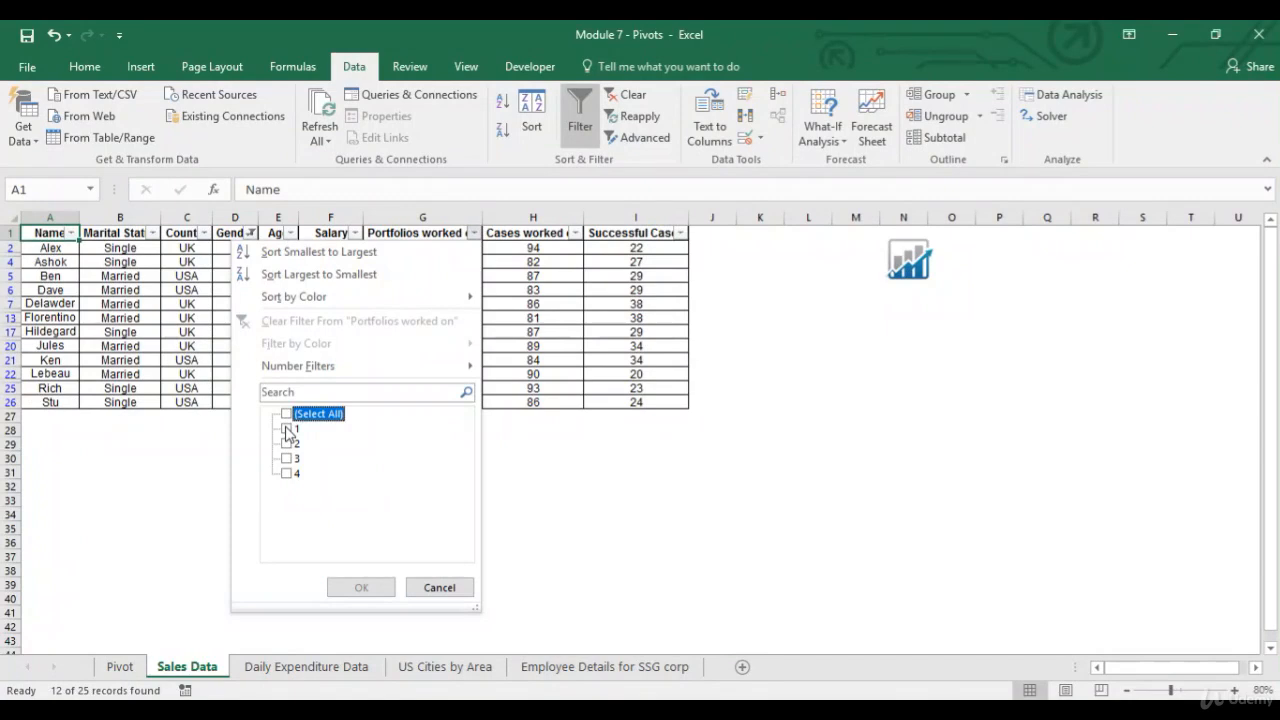
click(288, 428)
click(350, 586)
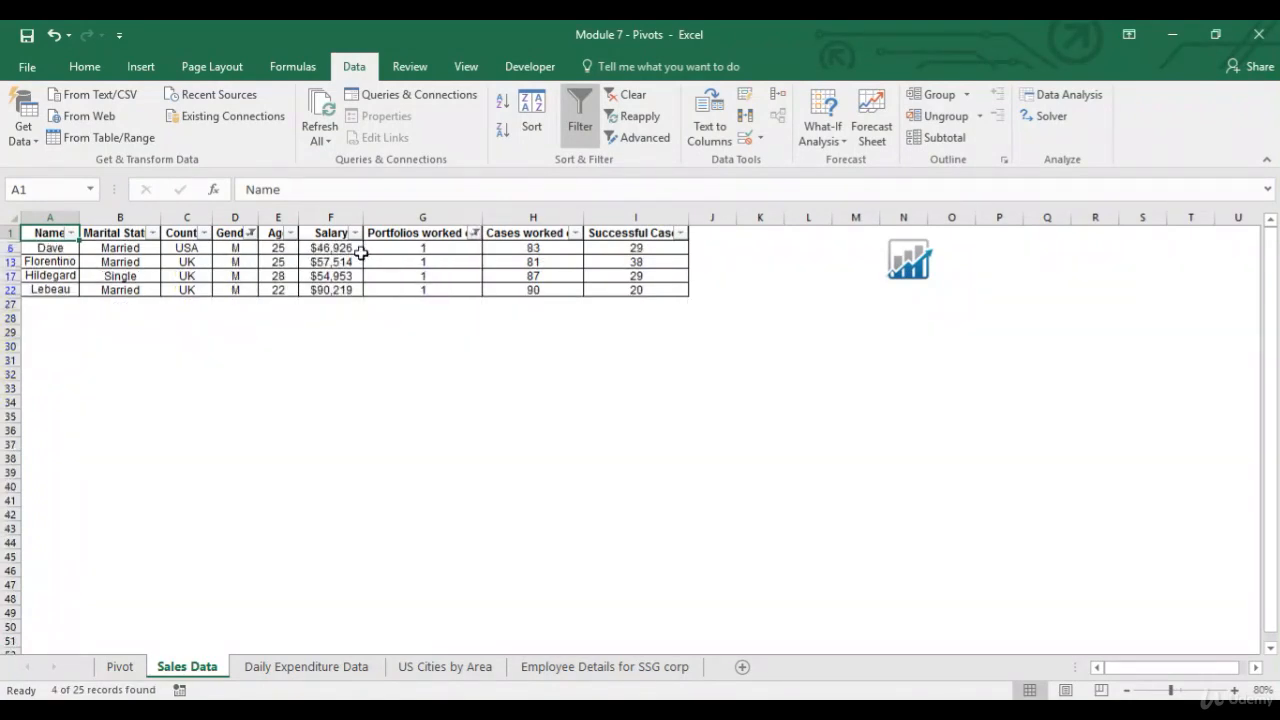
Filter the Age column to exclude 28, keeping 22 and 25.
click(290, 232)
click(108, 458)
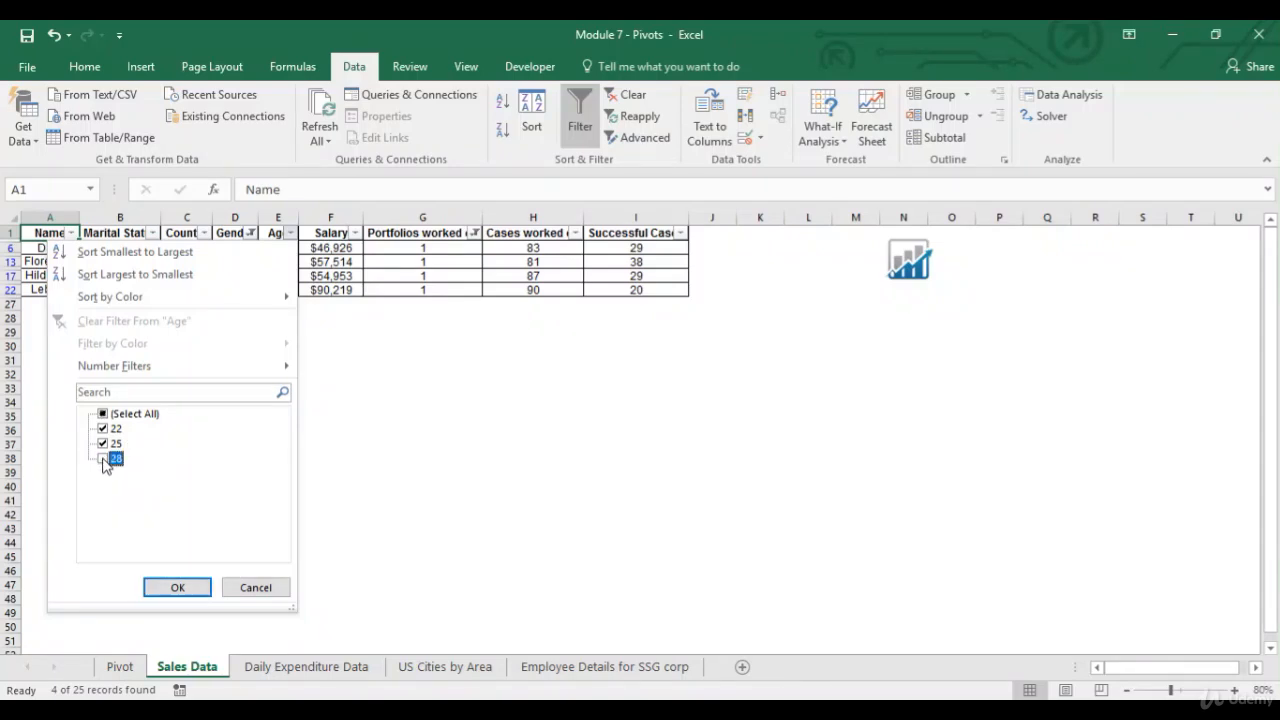
click(178, 587)
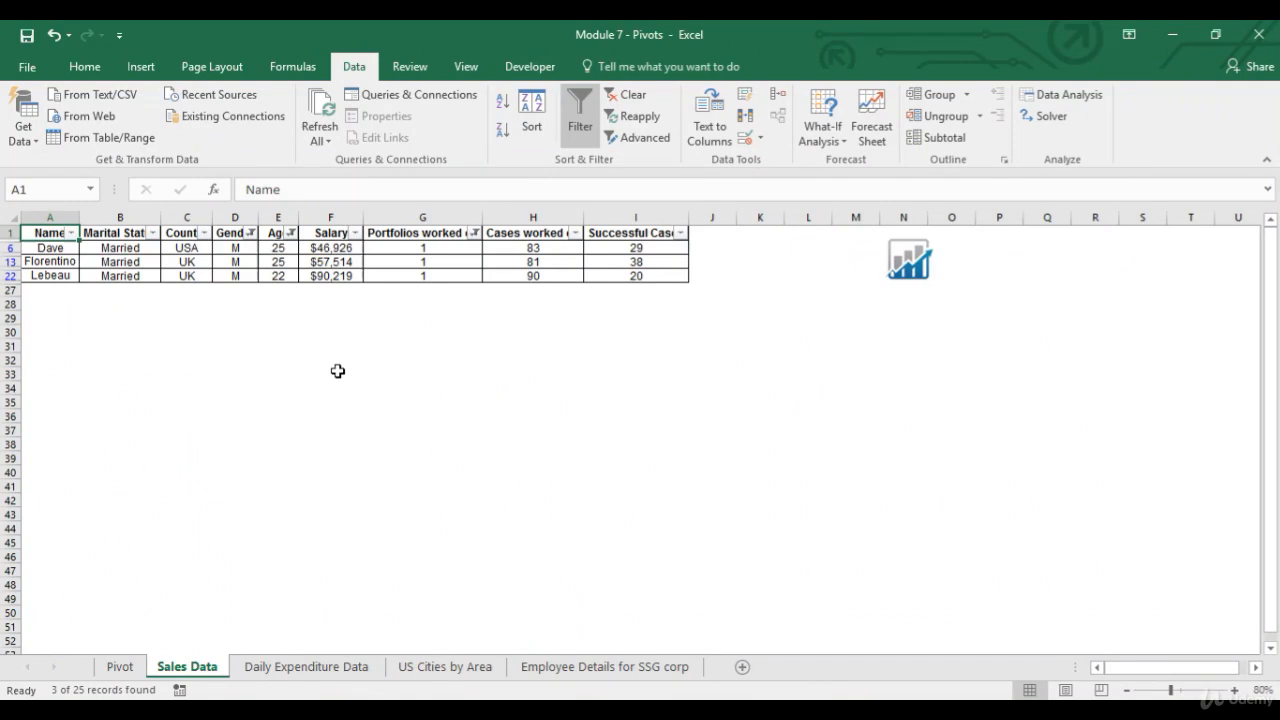
Filter the Country column to show only UK.
click(204, 232)
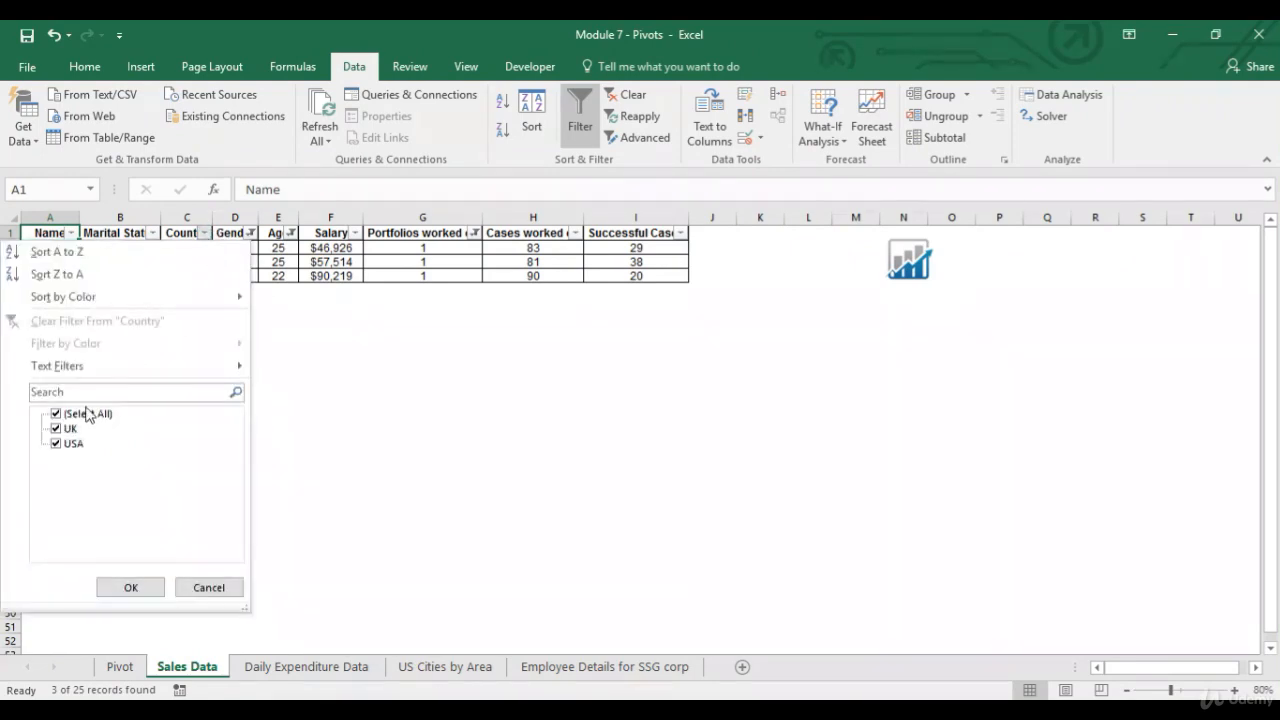
click(56, 443)
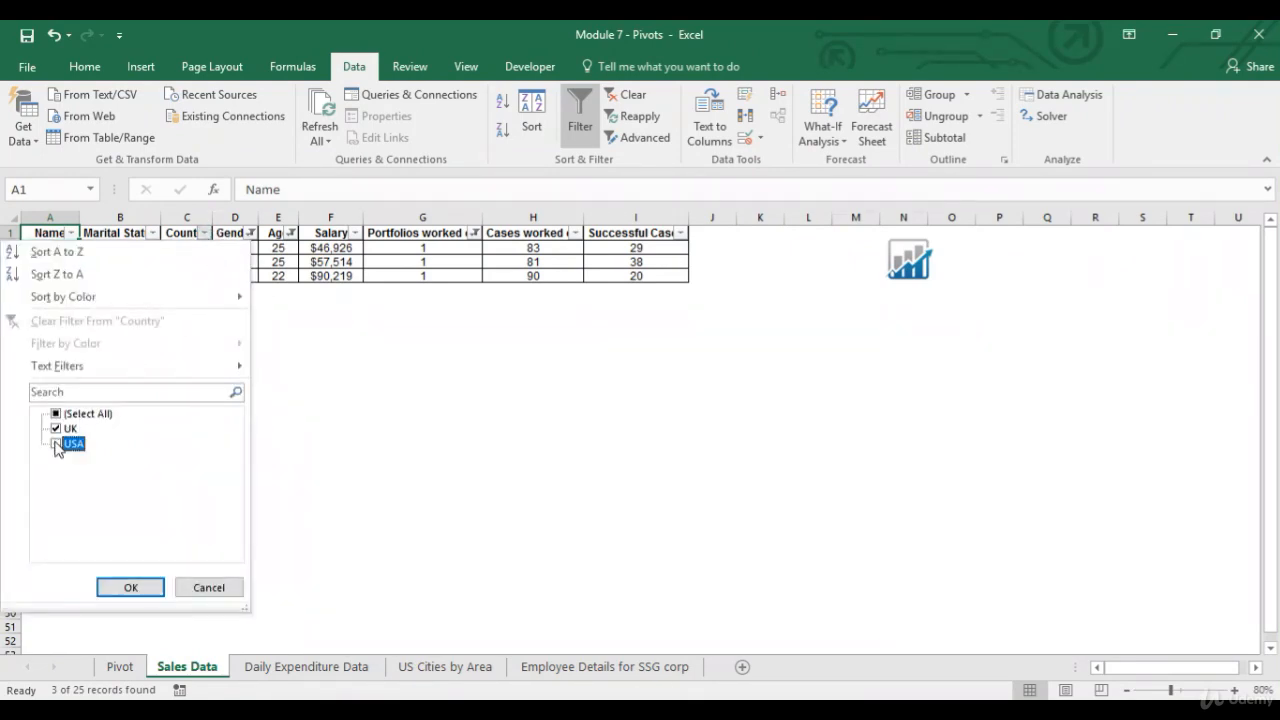
click(137, 588)
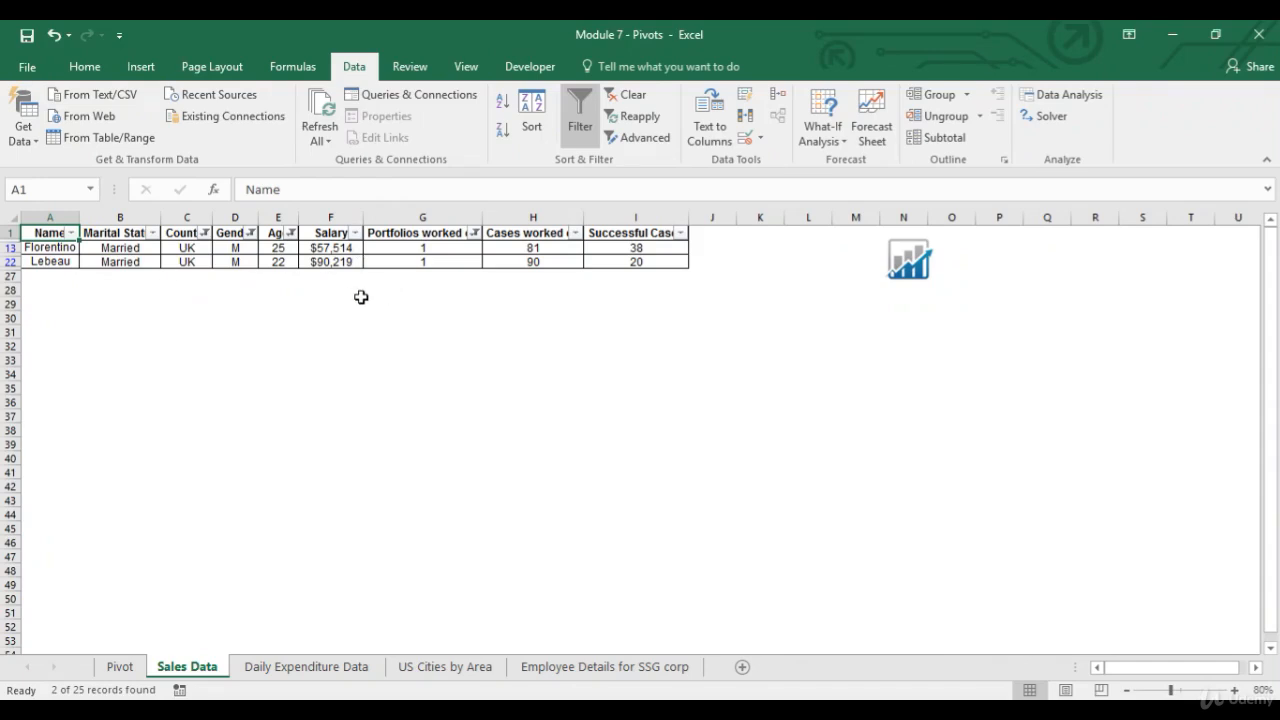
Select the filtered Salary values to review them and return to the Pivot sheet.
click(350, 266)
drag(334, 249, 334, 272)
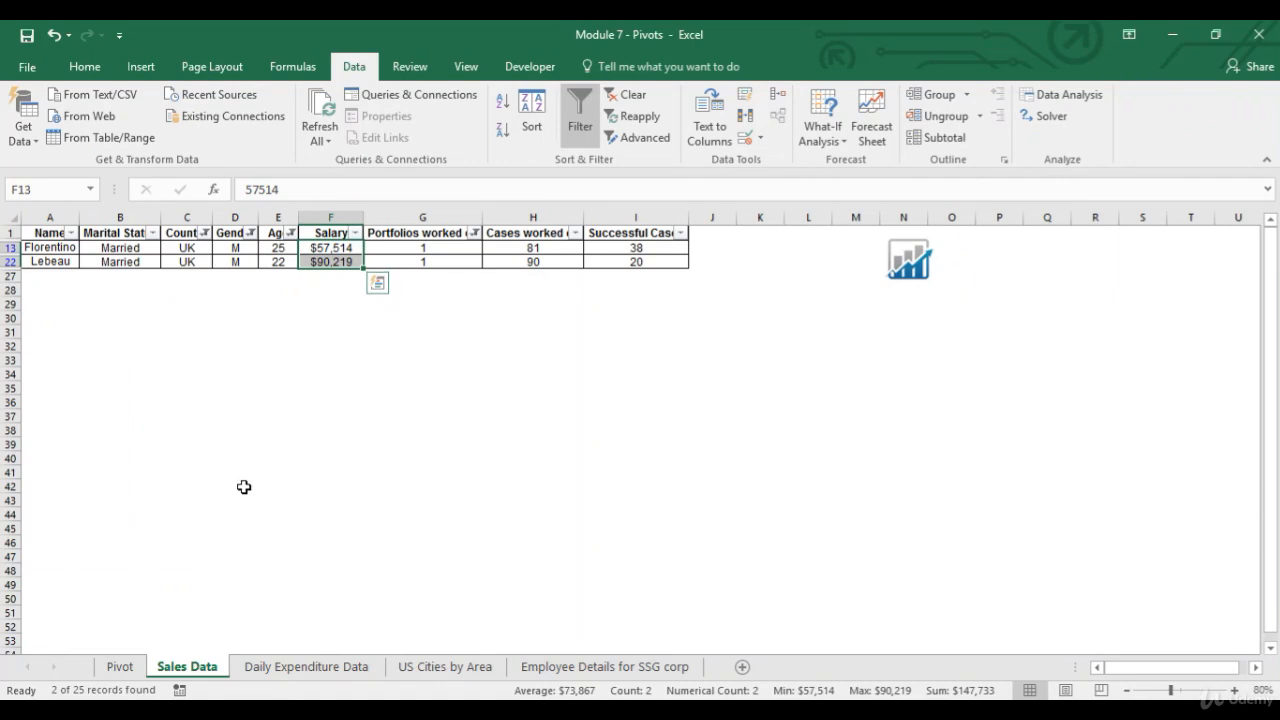
click(120, 667)
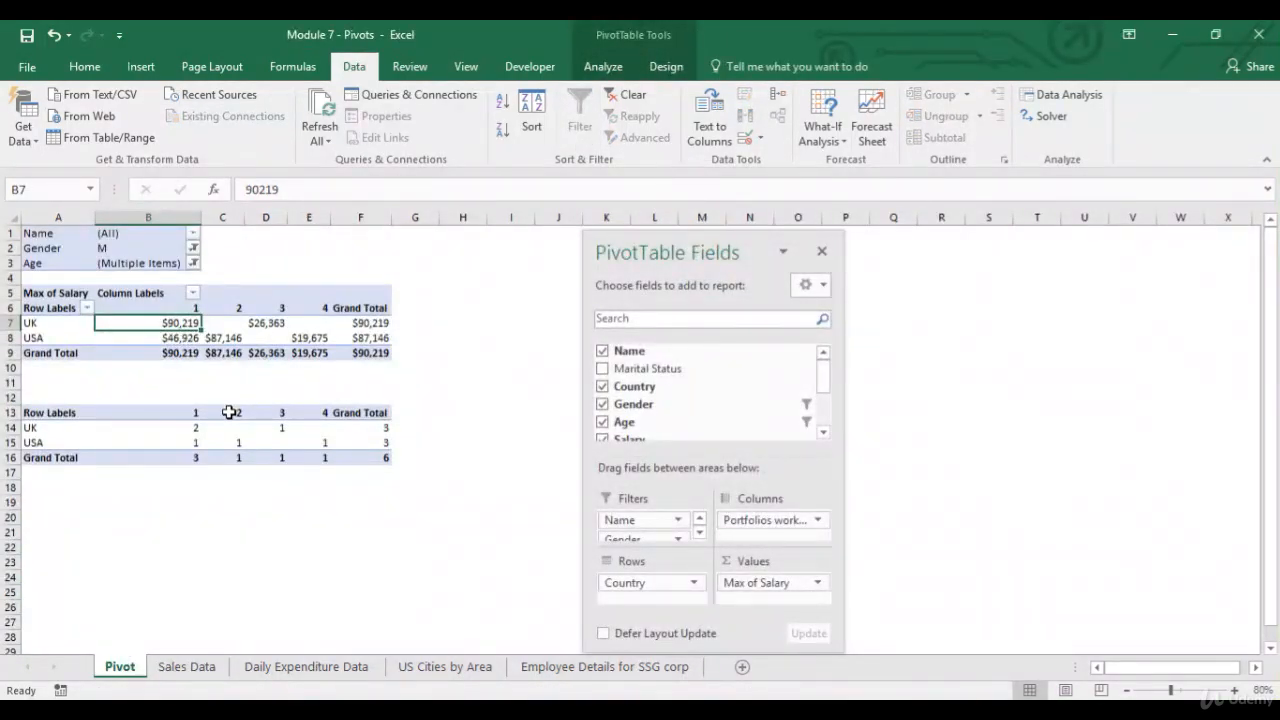
Change the value field to summarize Salary by Min.
click(780, 583)
click(805, 562)
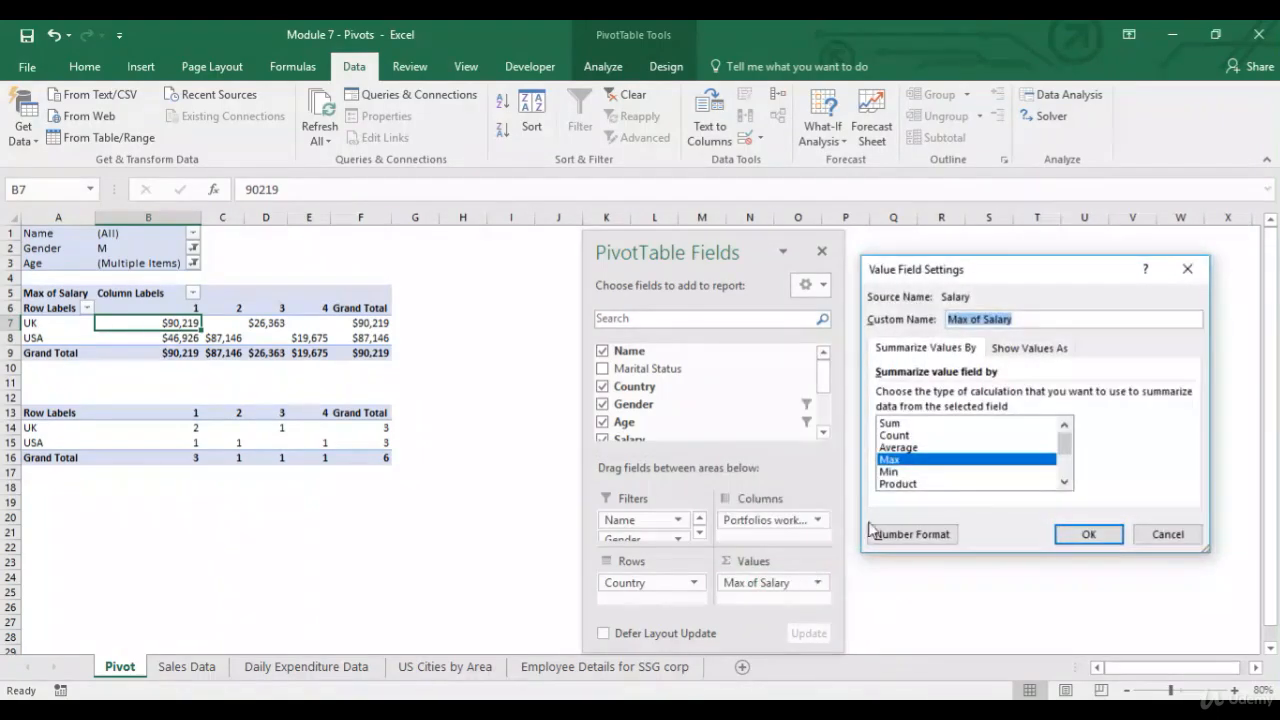
click(890, 472)
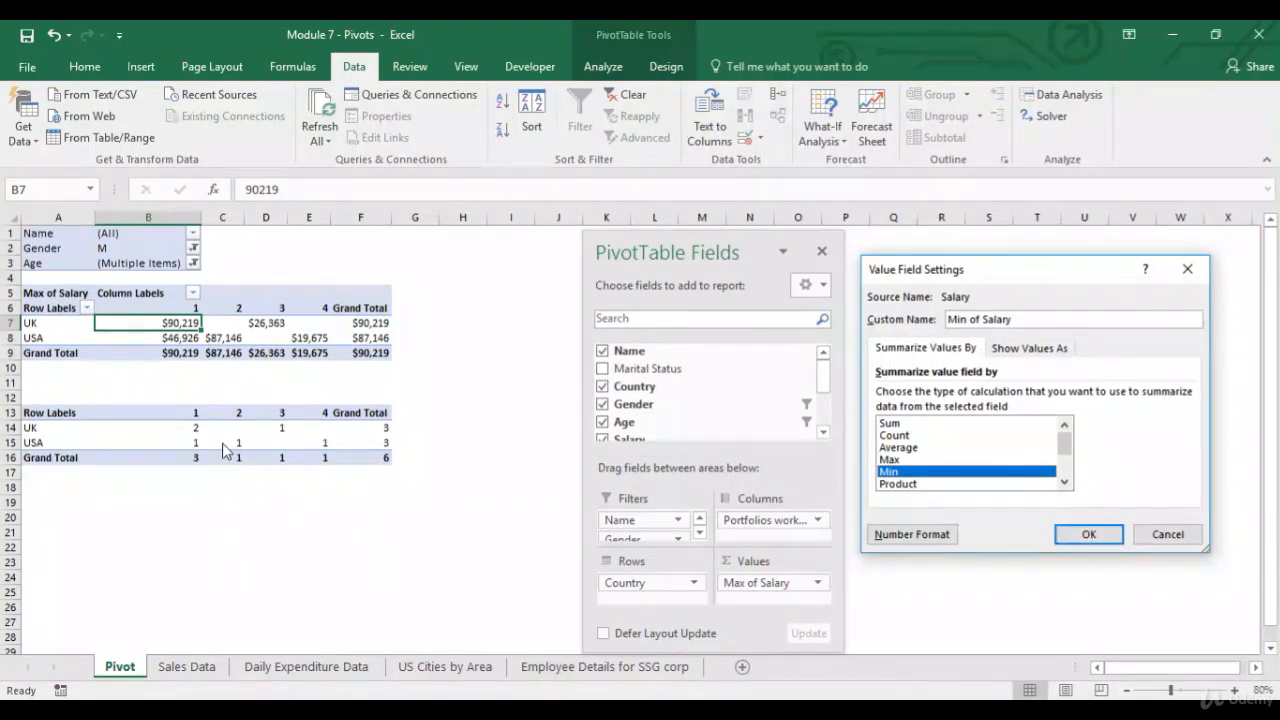
key(Return)
Change the value field to summarize Salary by Sum.
click(803, 584)
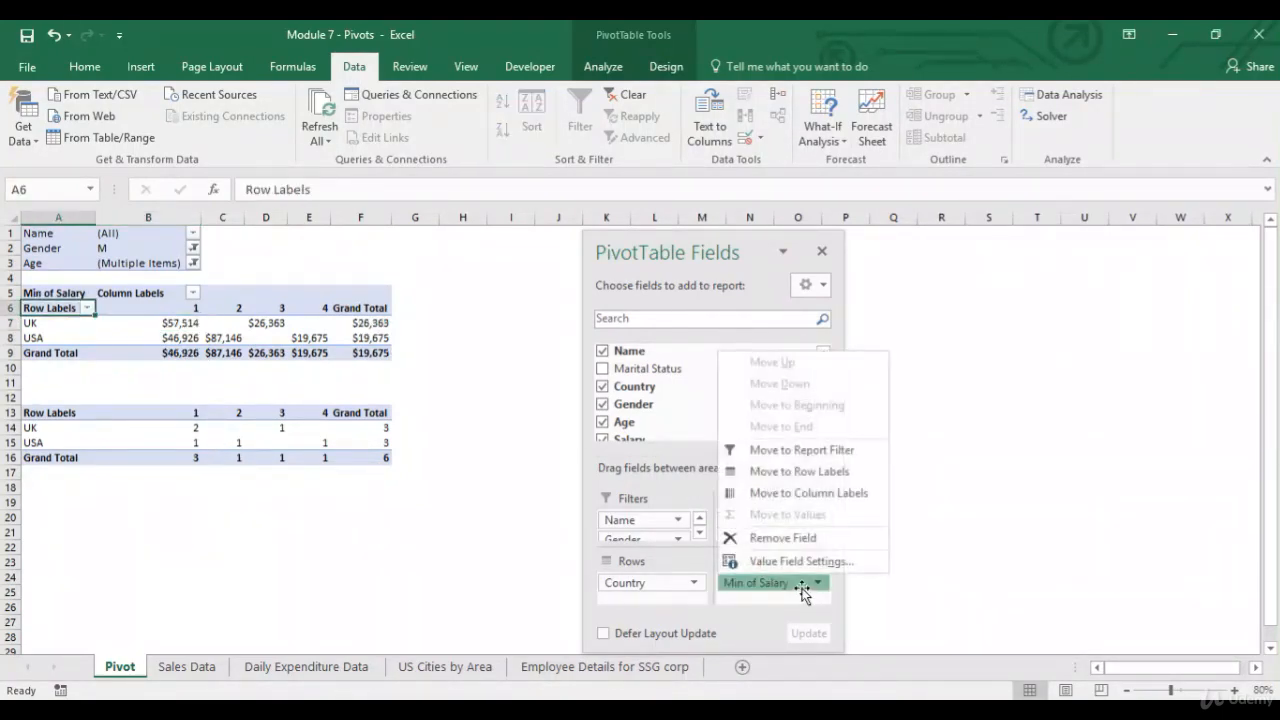
click(857, 563)
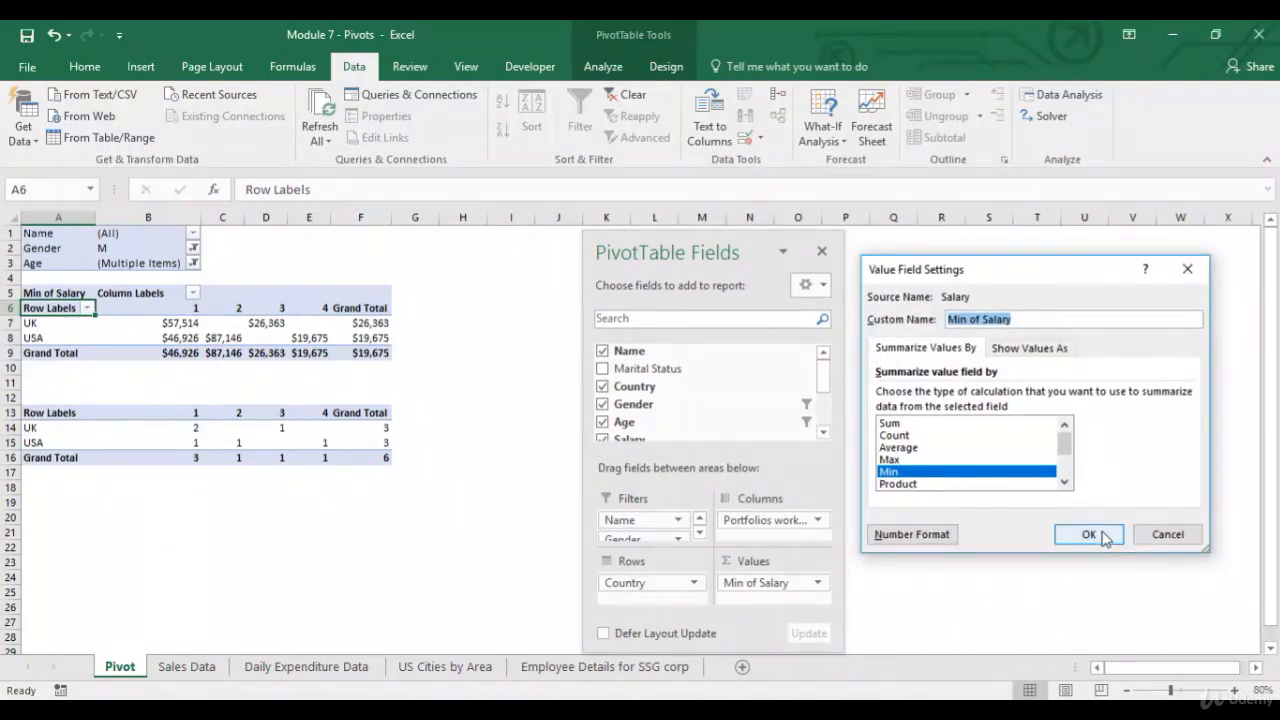
click(893, 424)
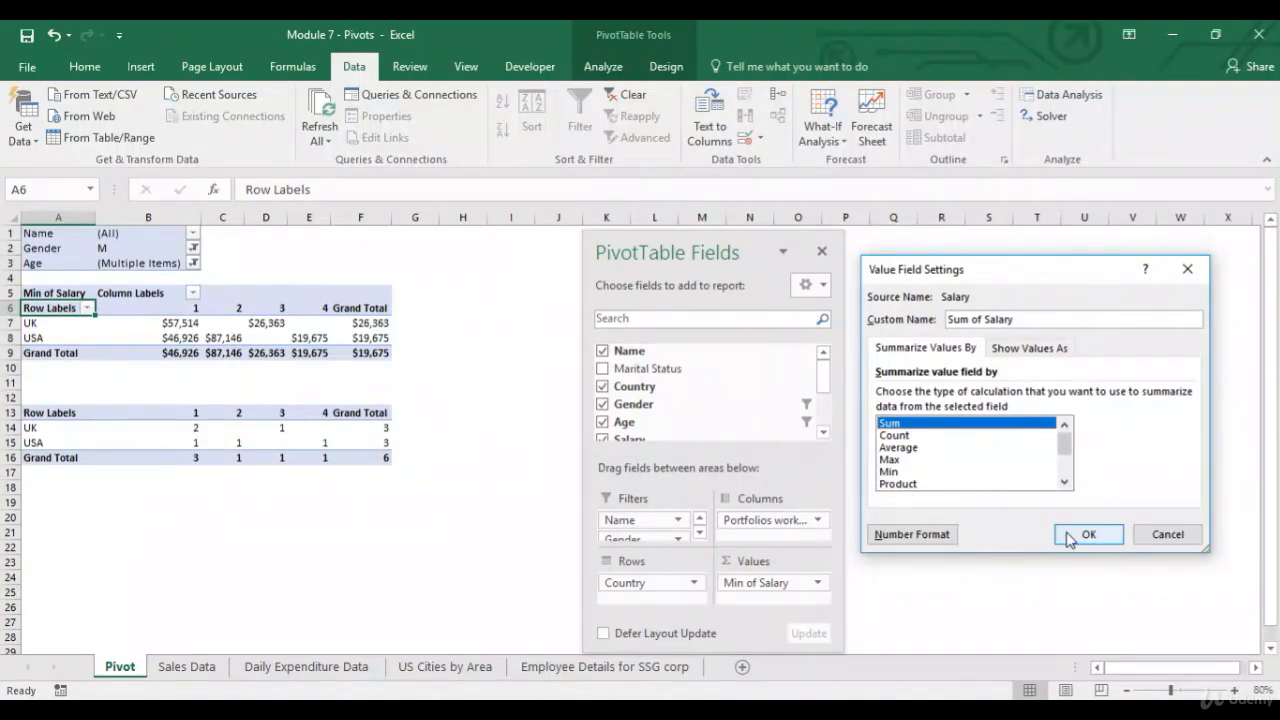
click(1070, 538)
Copy the PivotTable's row labels and values range and paste it as a copy starting at cell A18.
drag(57, 307, 351, 357)
key(ctrl+c)
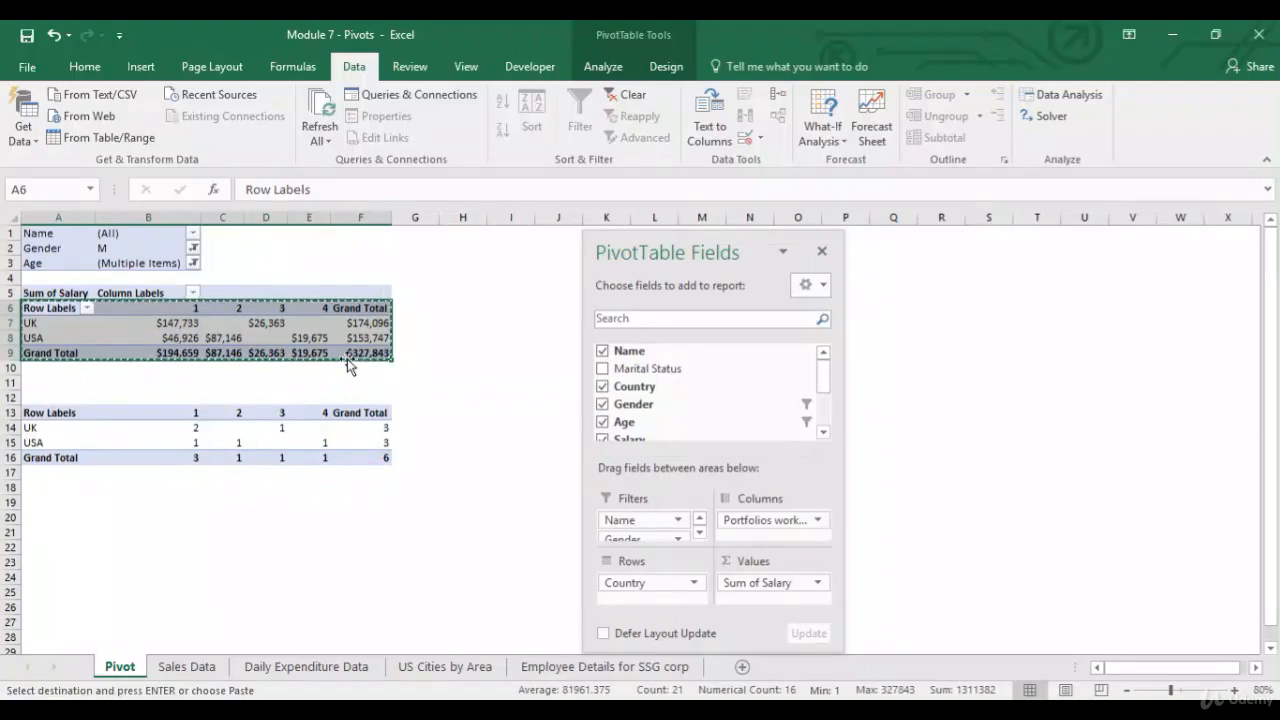
click(32, 487)
key(ctrl+v)
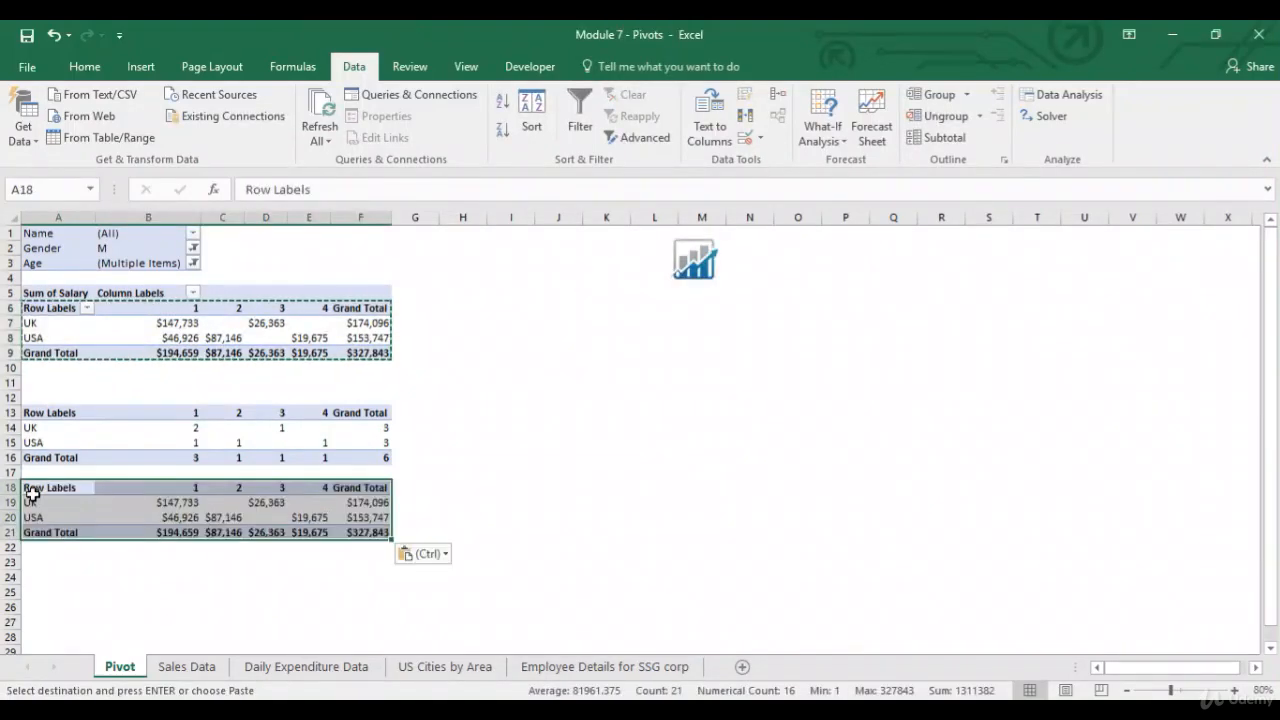
key(Escape)
Compare the summed salary copy with the count table cell by cell.
click(148, 517)
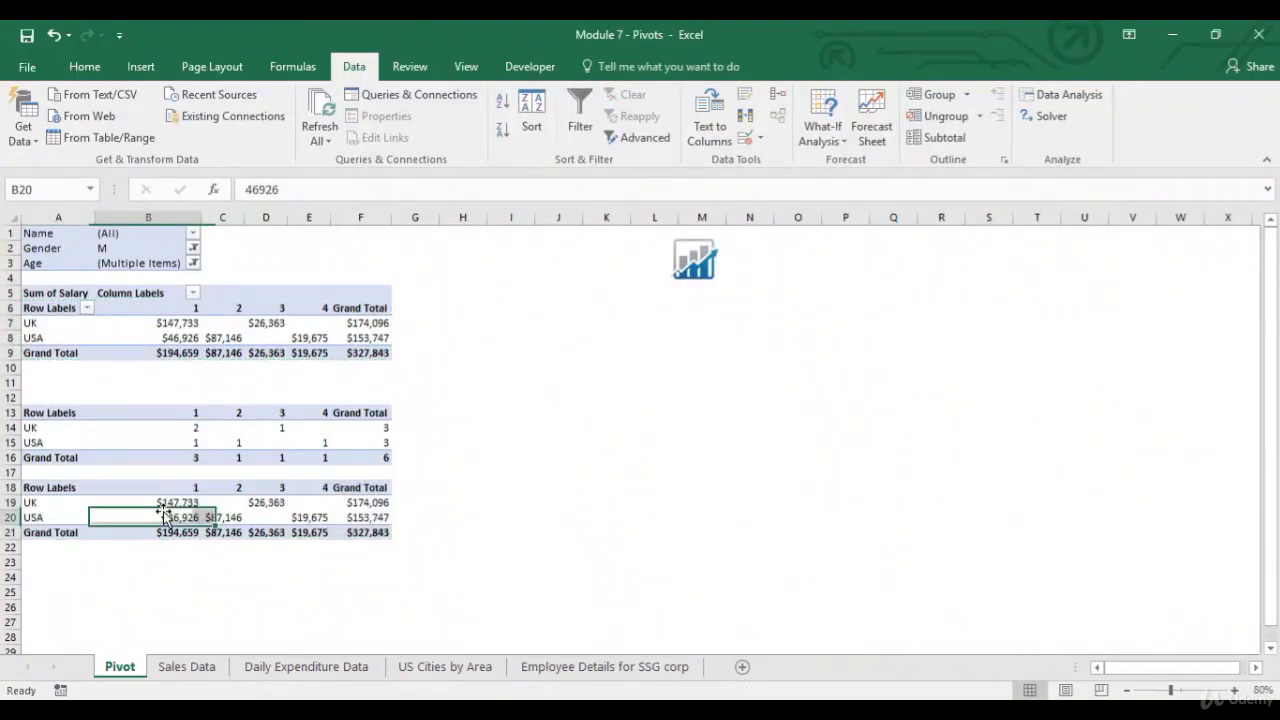
click(280, 429)
click(282, 502)
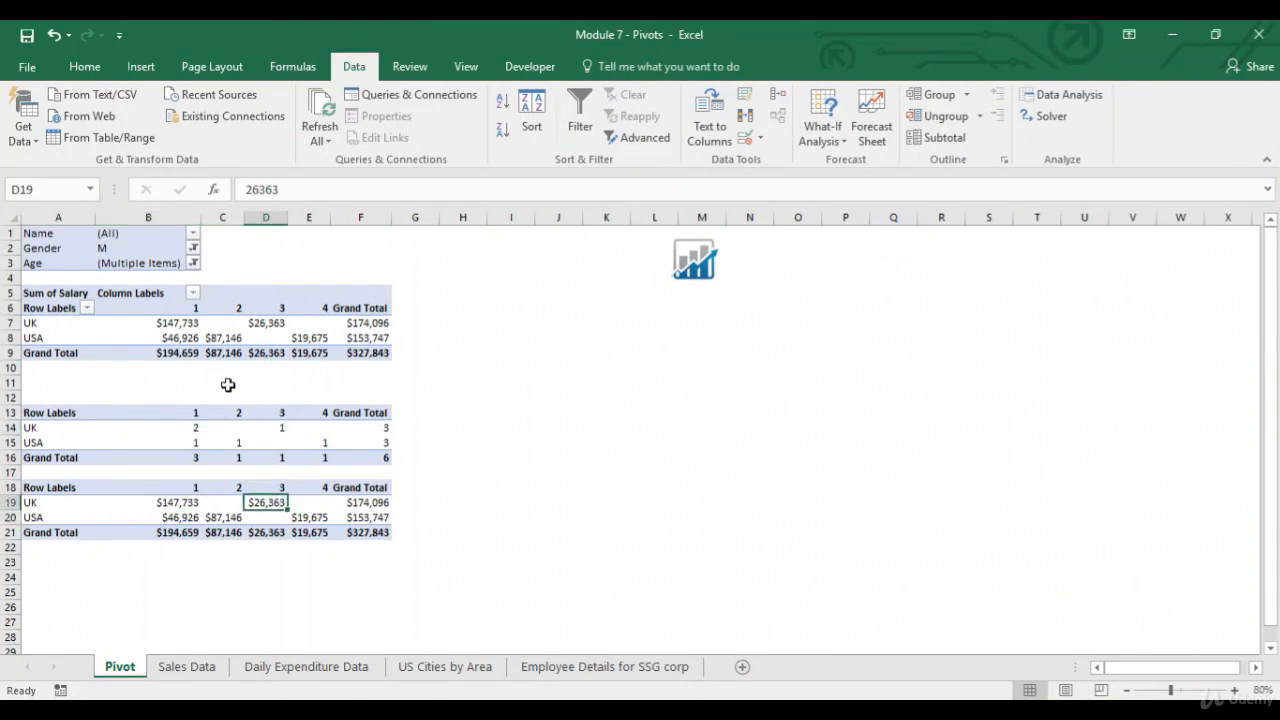
click(238, 443)
click(206, 517)
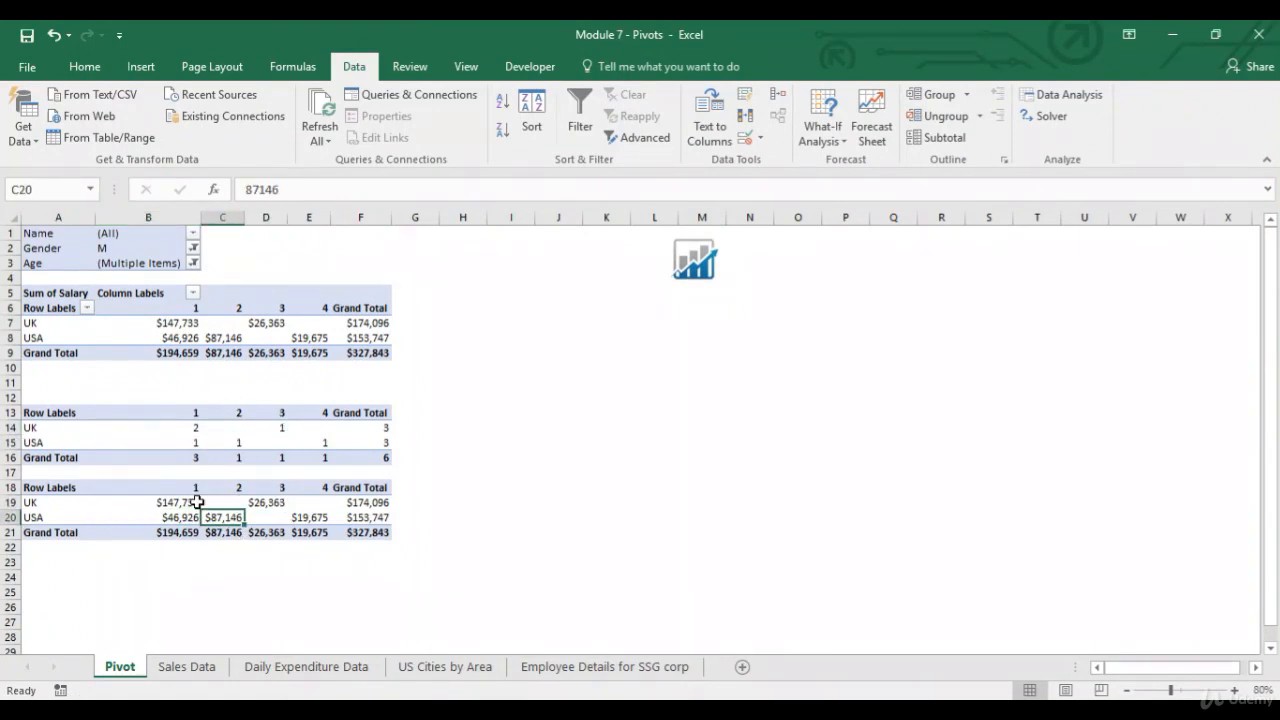
click(200, 429)
click(187, 500)
Copy the filtered Salary values from Sales Data and paste them into cell B23 of the Pivot sheet.
click(200, 668)
drag(334, 250, 333, 261)
key(ctrl+c)
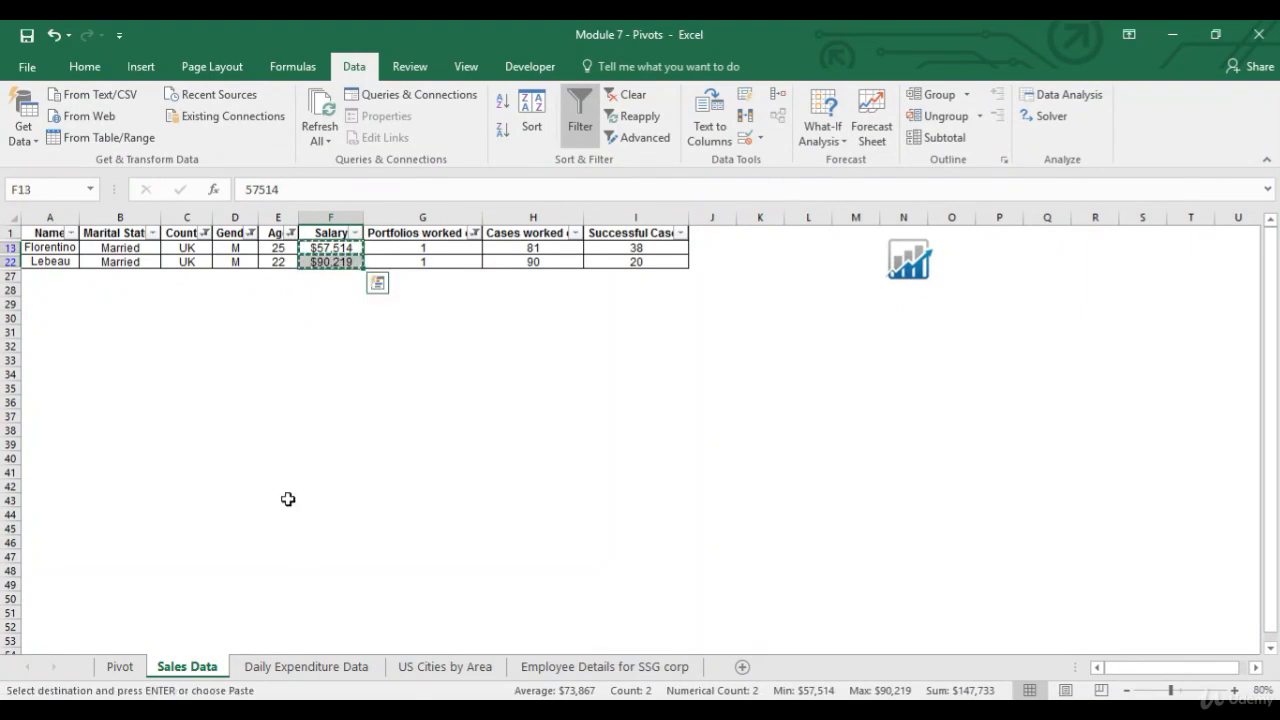
click(135, 667)
click(184, 566)
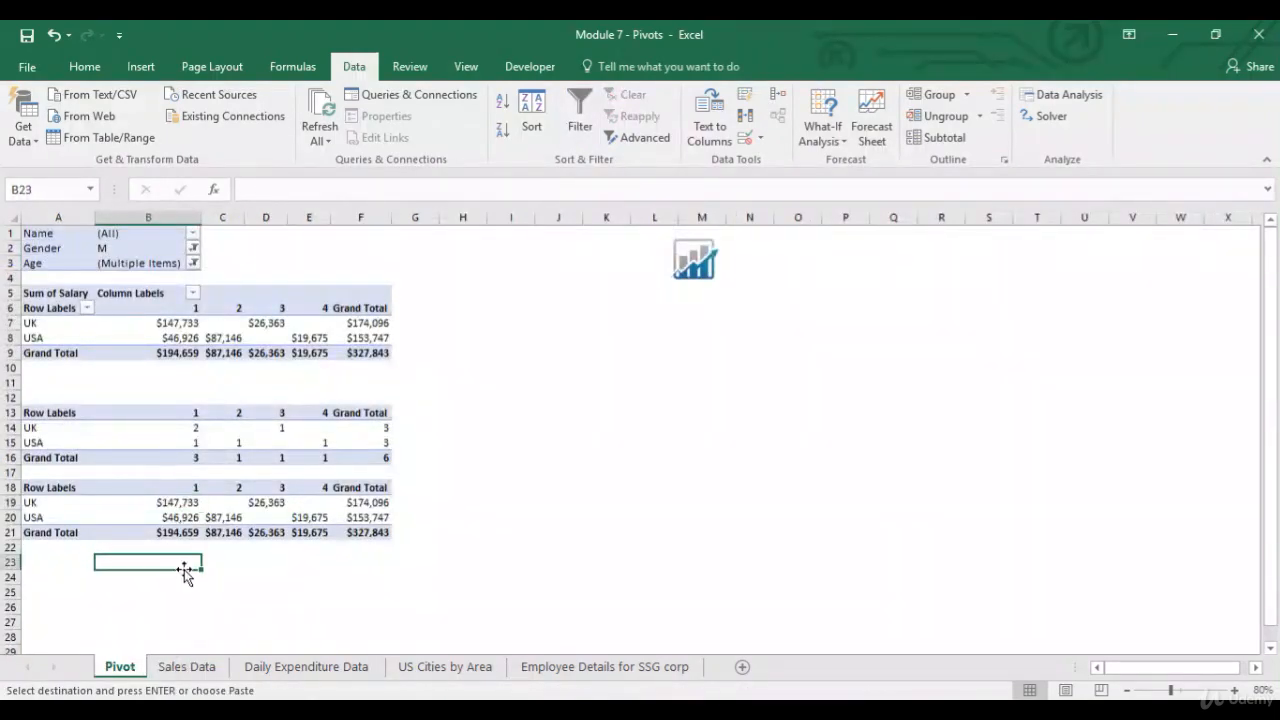
key(ctrl+v)
key(Escape)
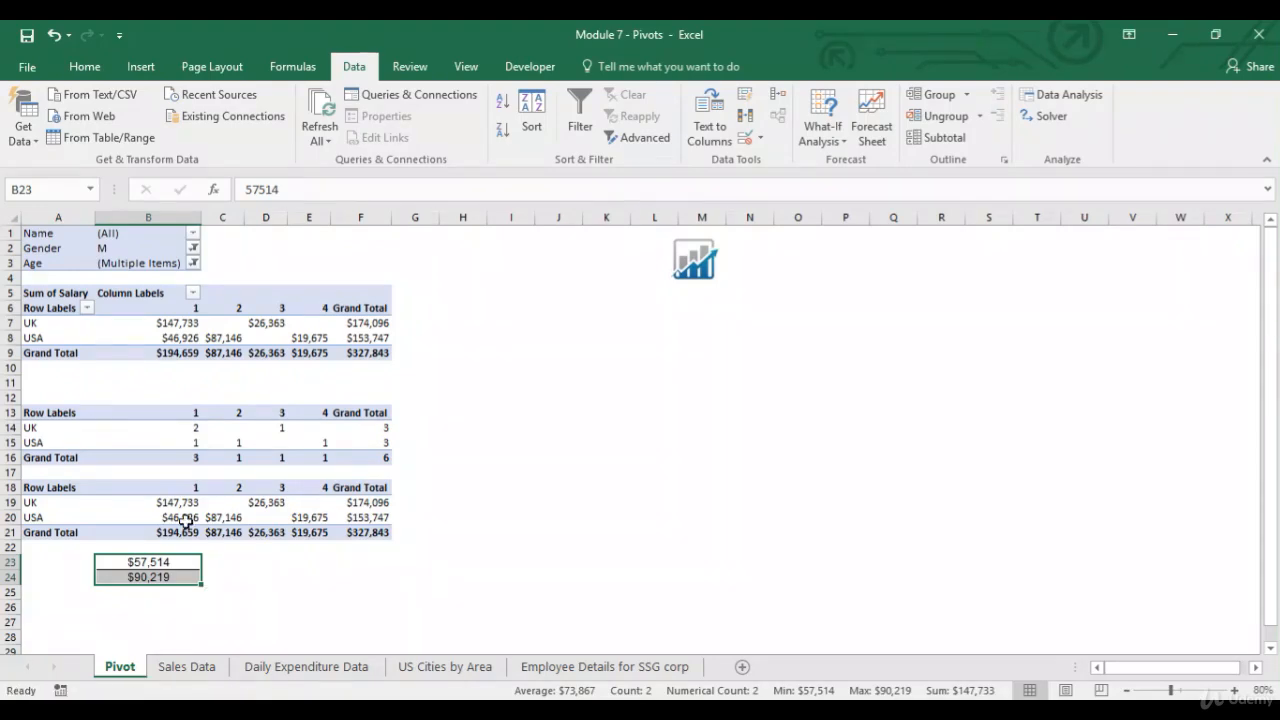
Change the value field to summarize Salary by Product.
click(179, 324)
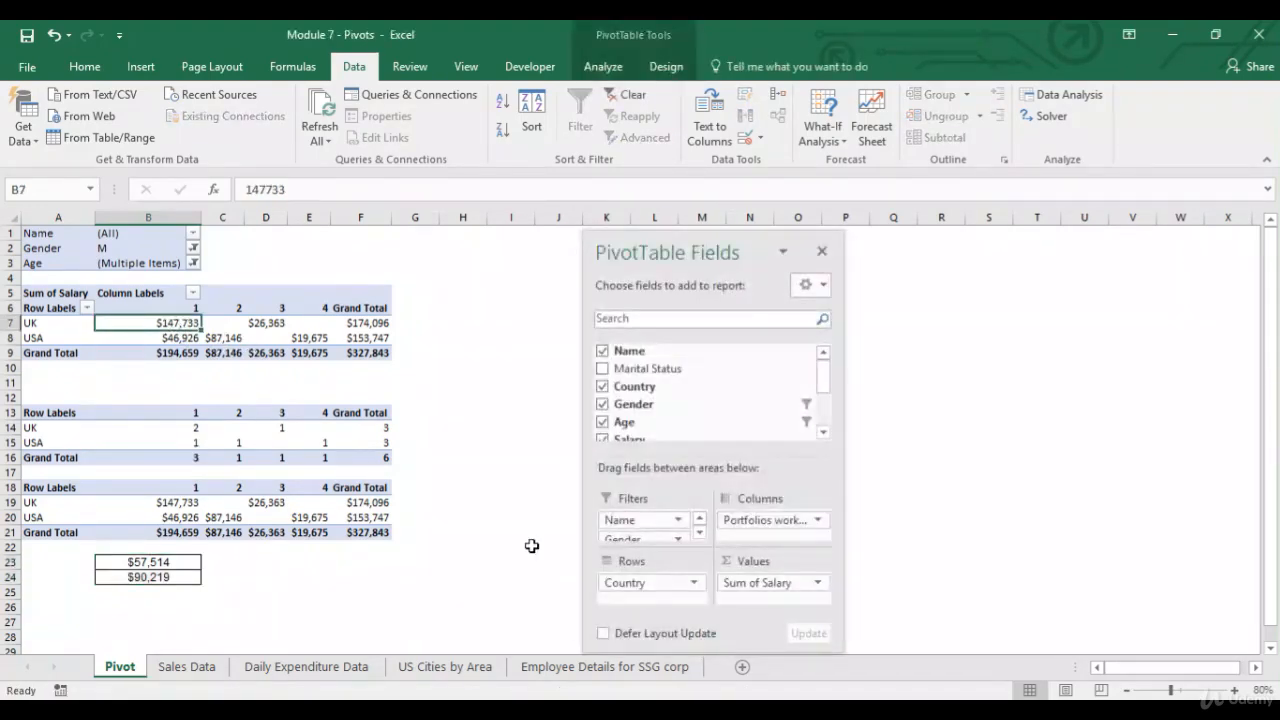
click(795, 588)
click(810, 563)
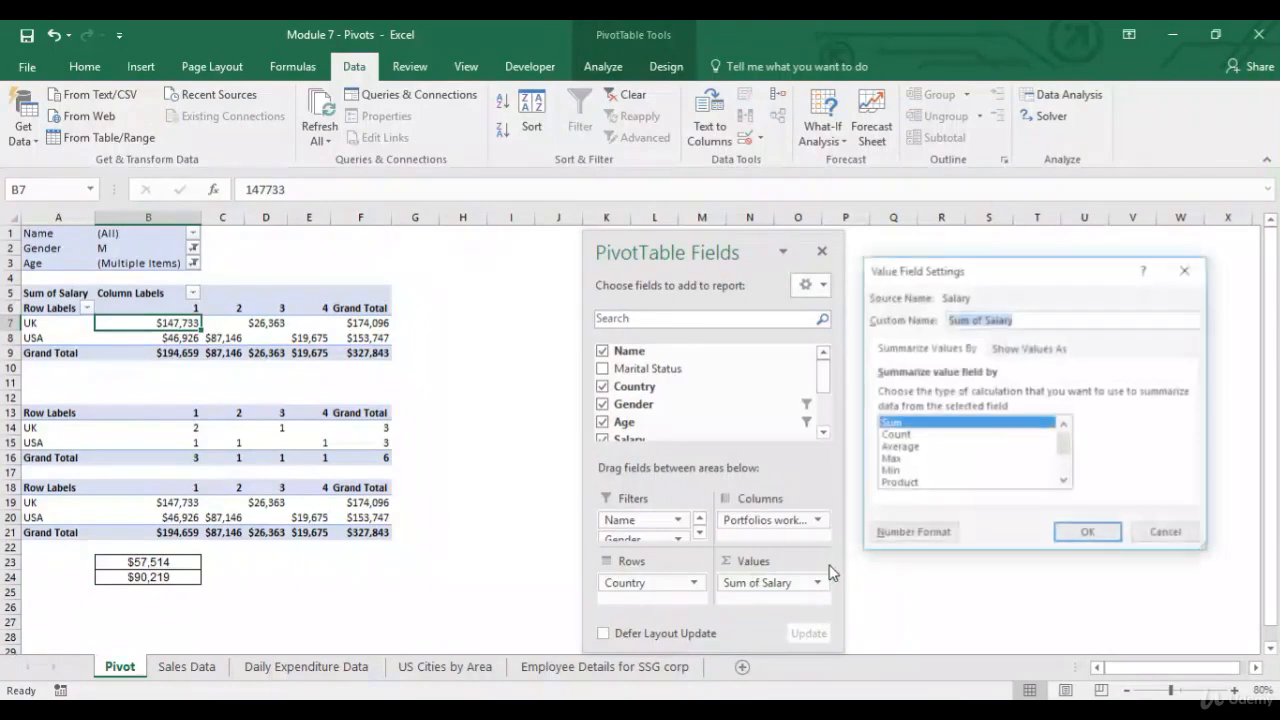
click(925, 488)
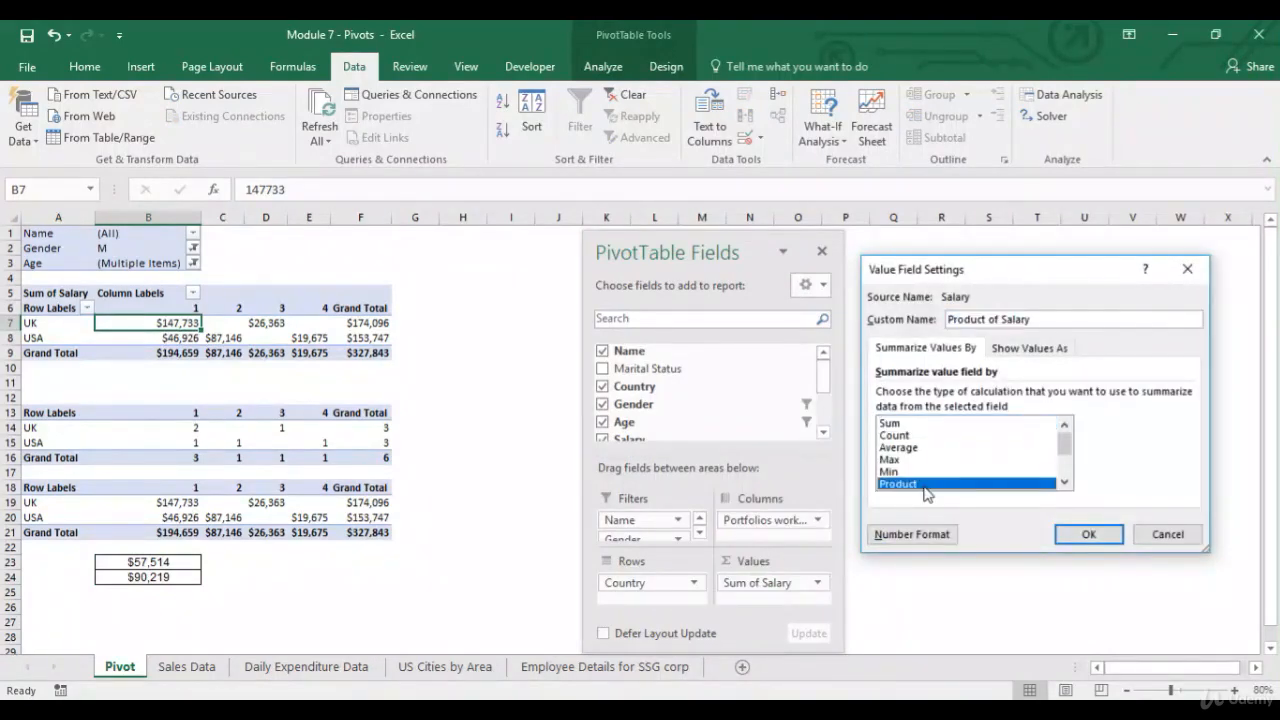
click(1080, 531)
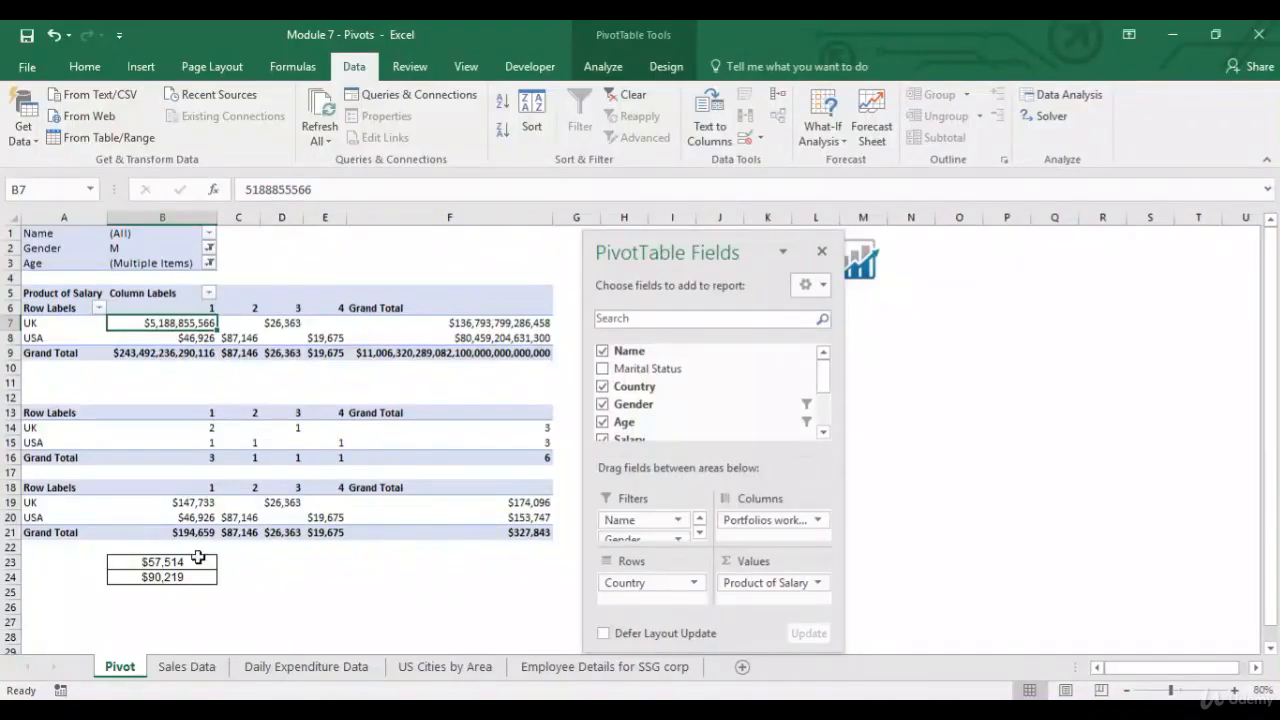
Compare the Product results against the pasted salaries and the summed copy.
drag(191, 563, 196, 577)
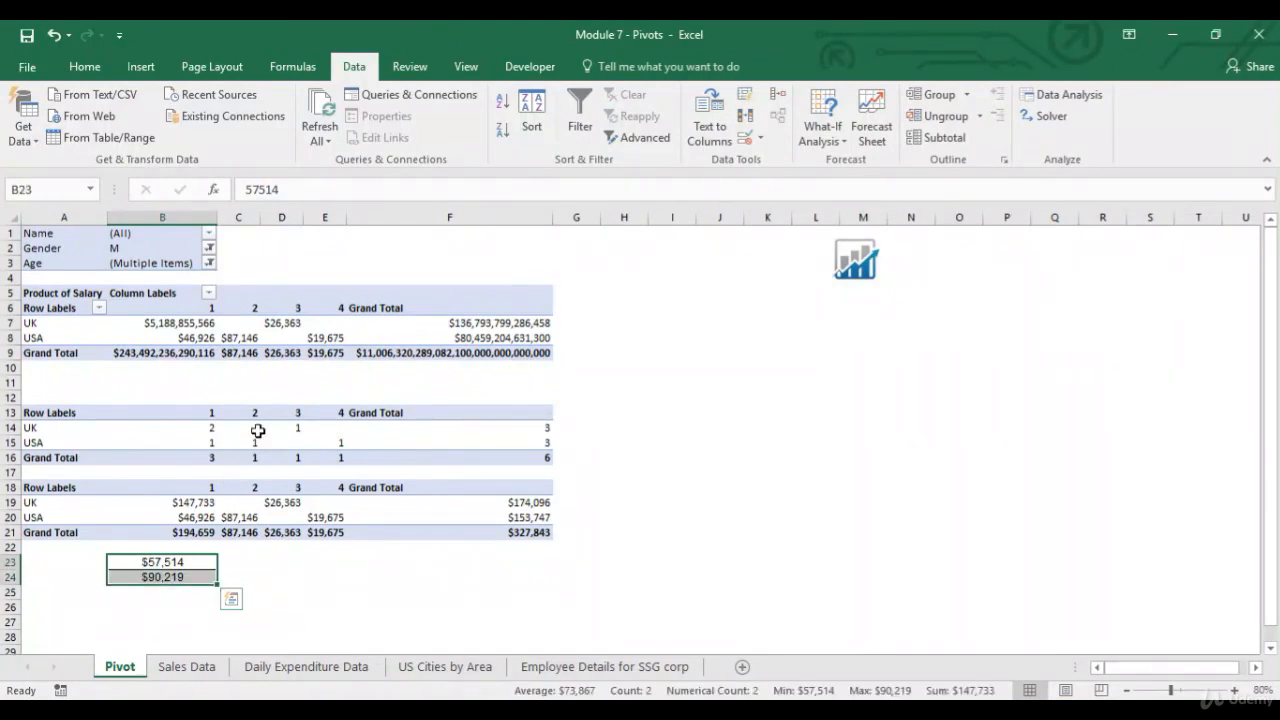
click(290, 322)
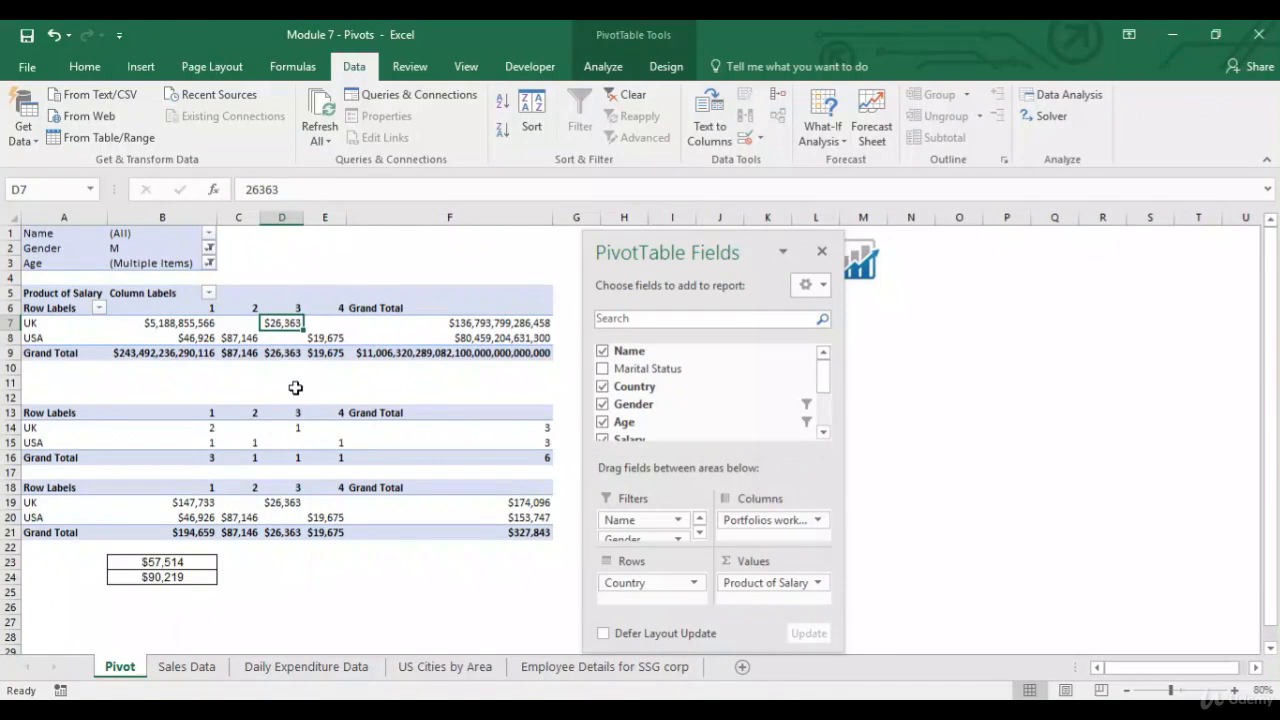
click(278, 497)
click(333, 337)
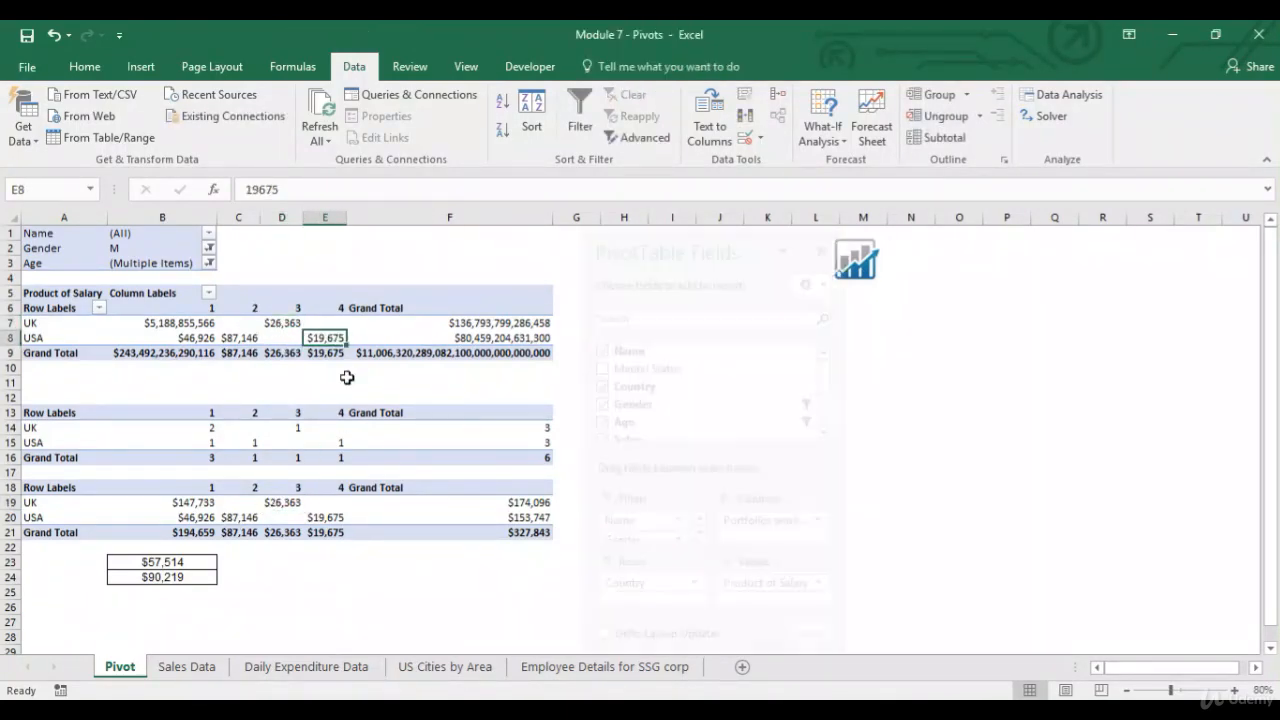
click(330, 517)
click(245, 338)
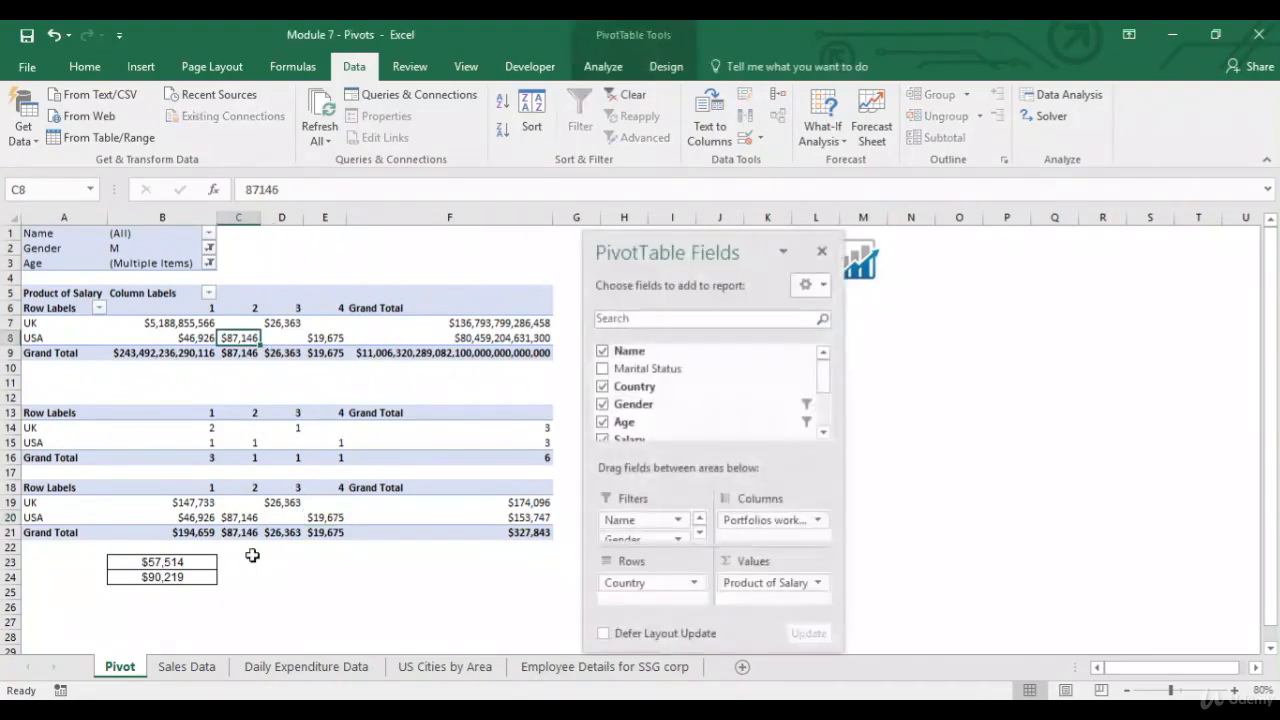
click(247, 515)
click(198, 340)
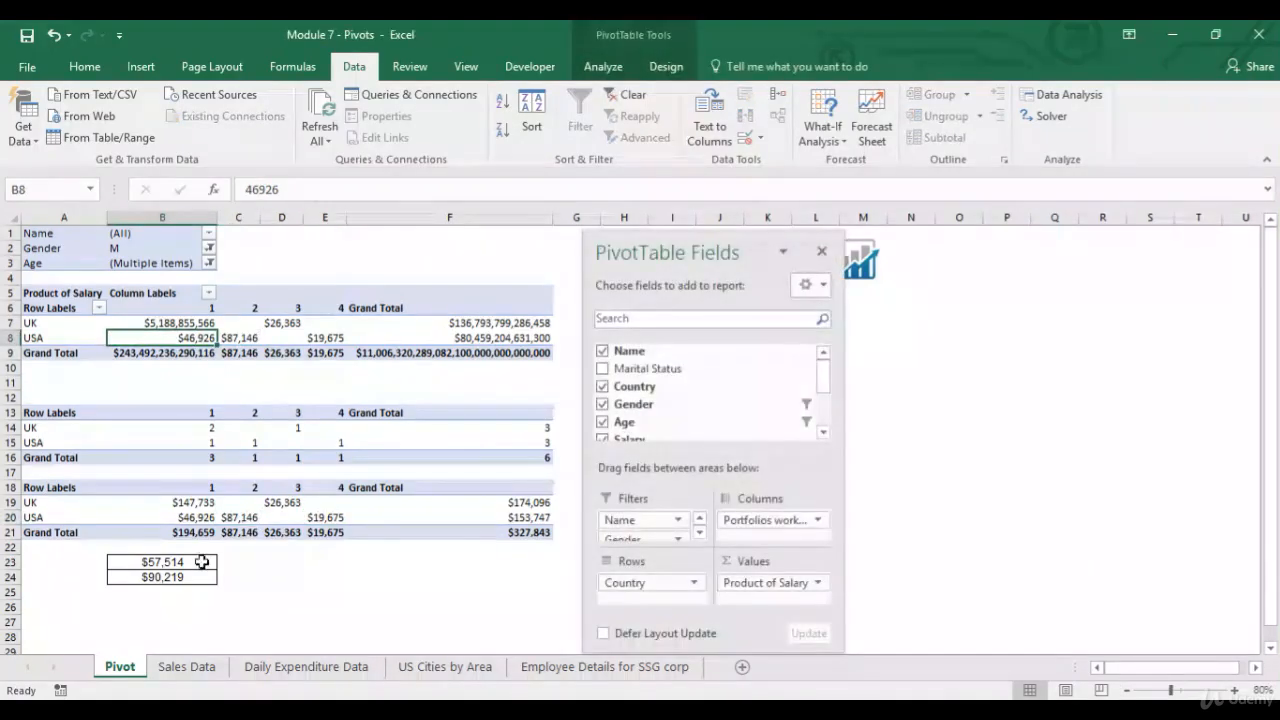
Multiply B23 by B24 in cell C23 and compare the result with the UK product value in B7.
click(205, 517)
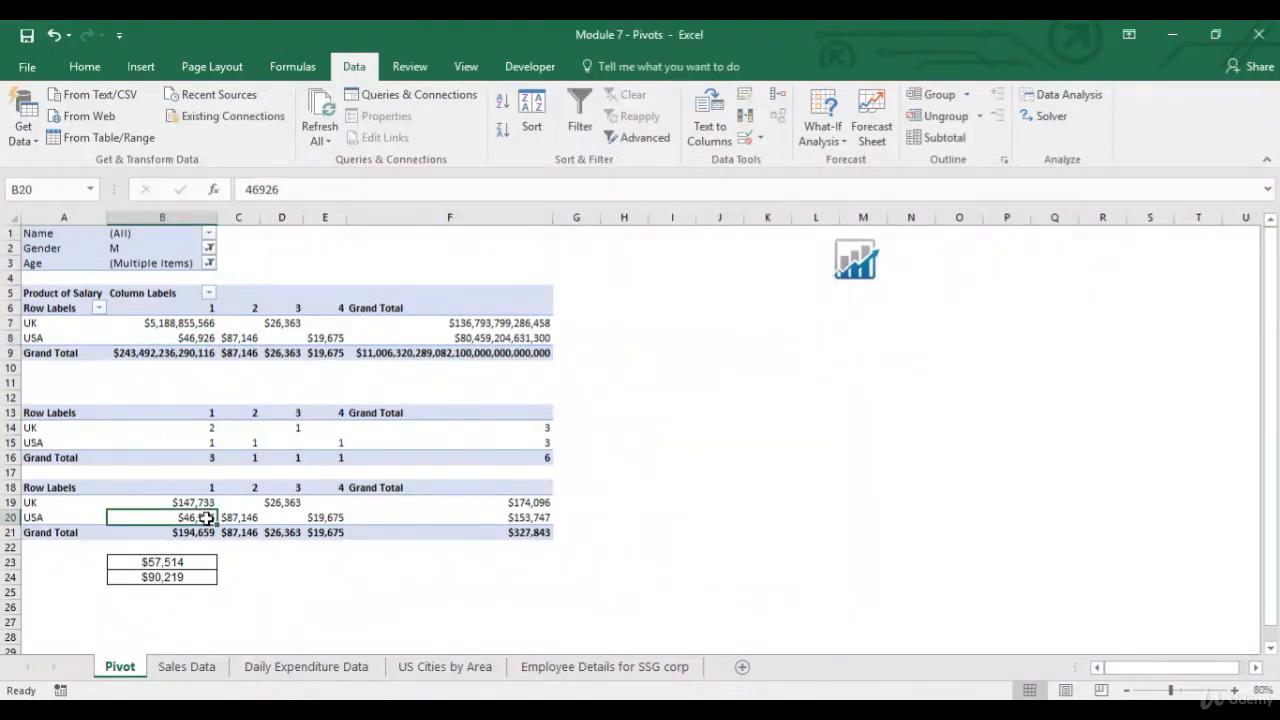
click(206, 326)
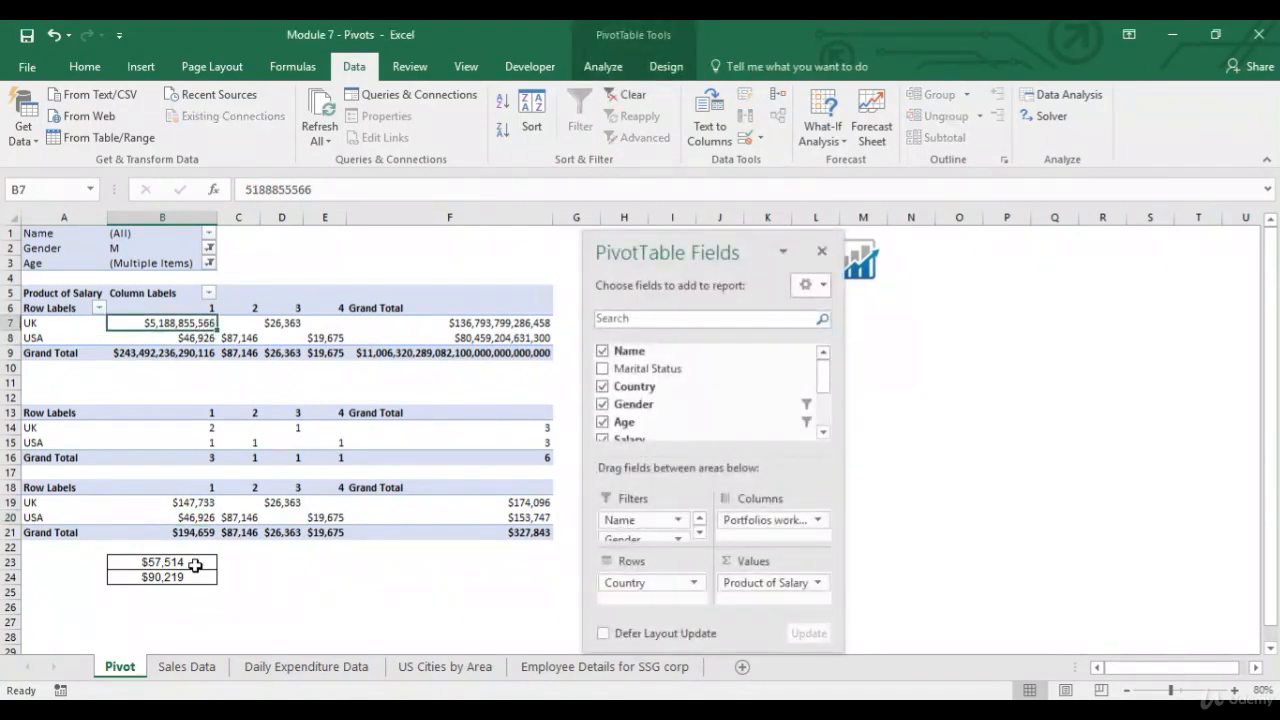
drag(194, 563, 195, 572)
click(229, 563)
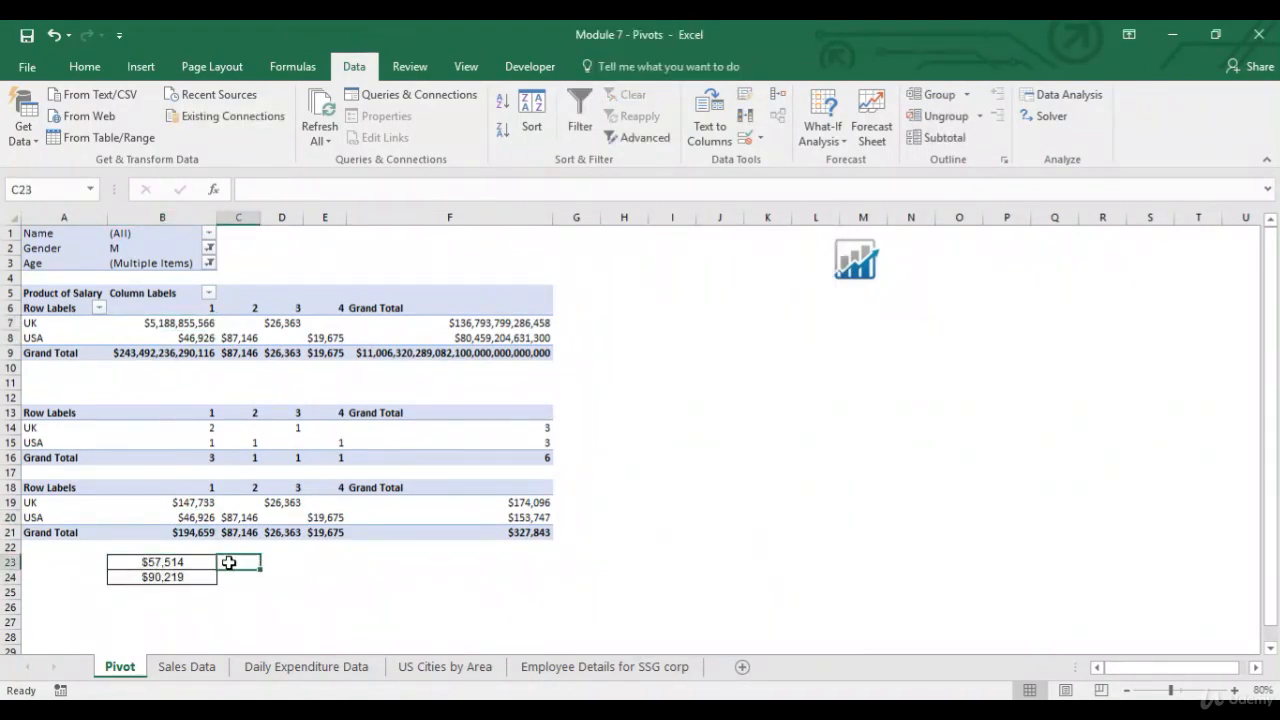
text(=)
key(Left)
text(*)
key(Left)
key(Down)
key(Return)
click(271, 565)
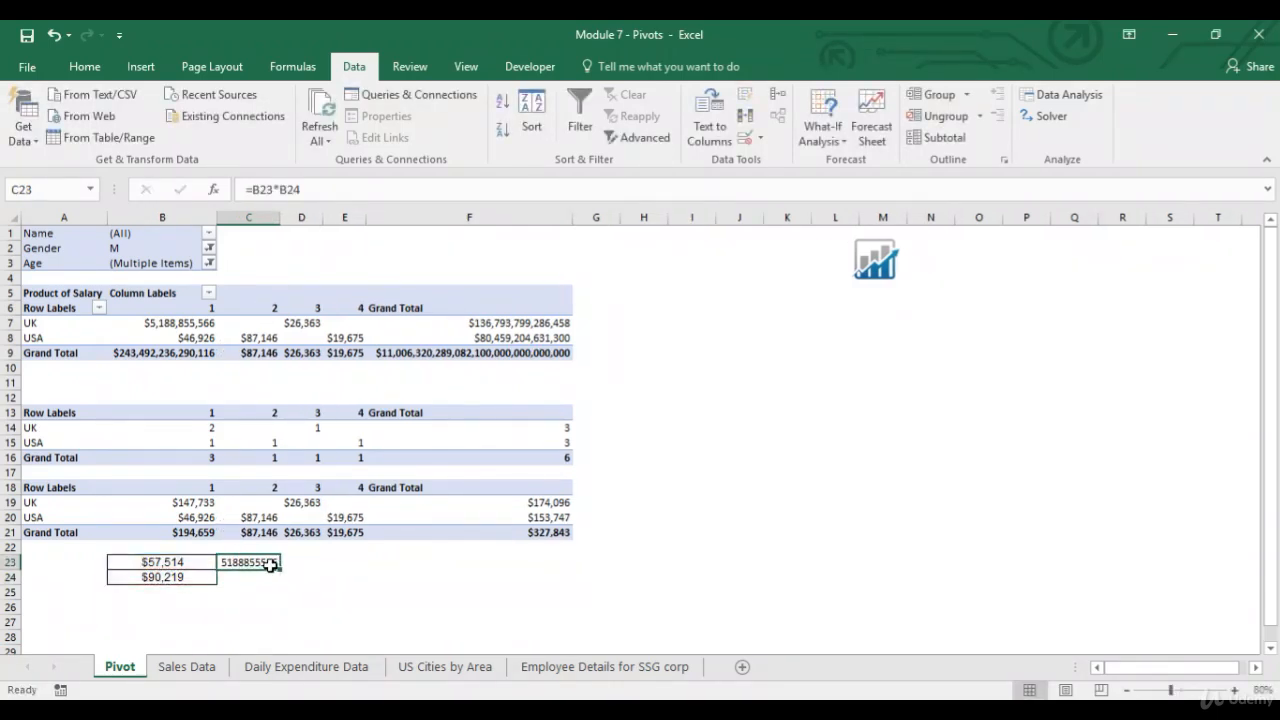
click(196, 325)
click(267, 563)
Delete rows 12 through 26 containing the extra tables and pasted salaries.
drag(10, 397, 8, 607)
right_click(7, 497)
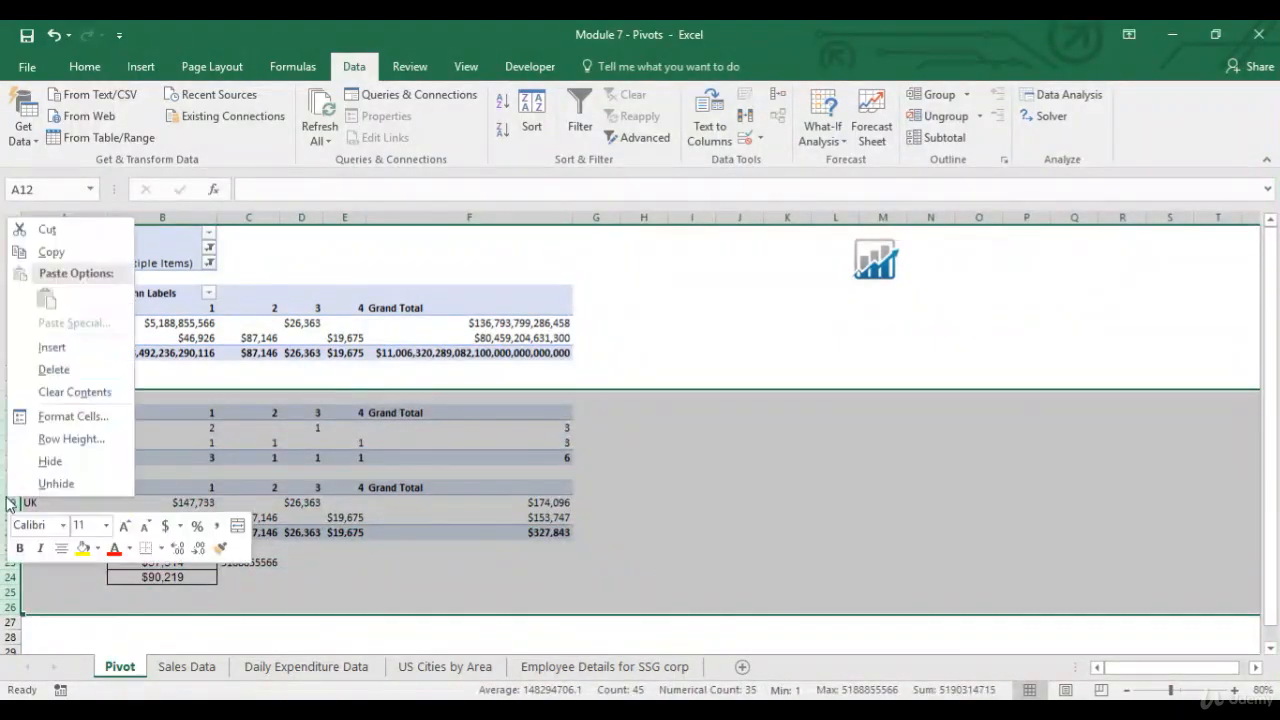
click(75, 369)
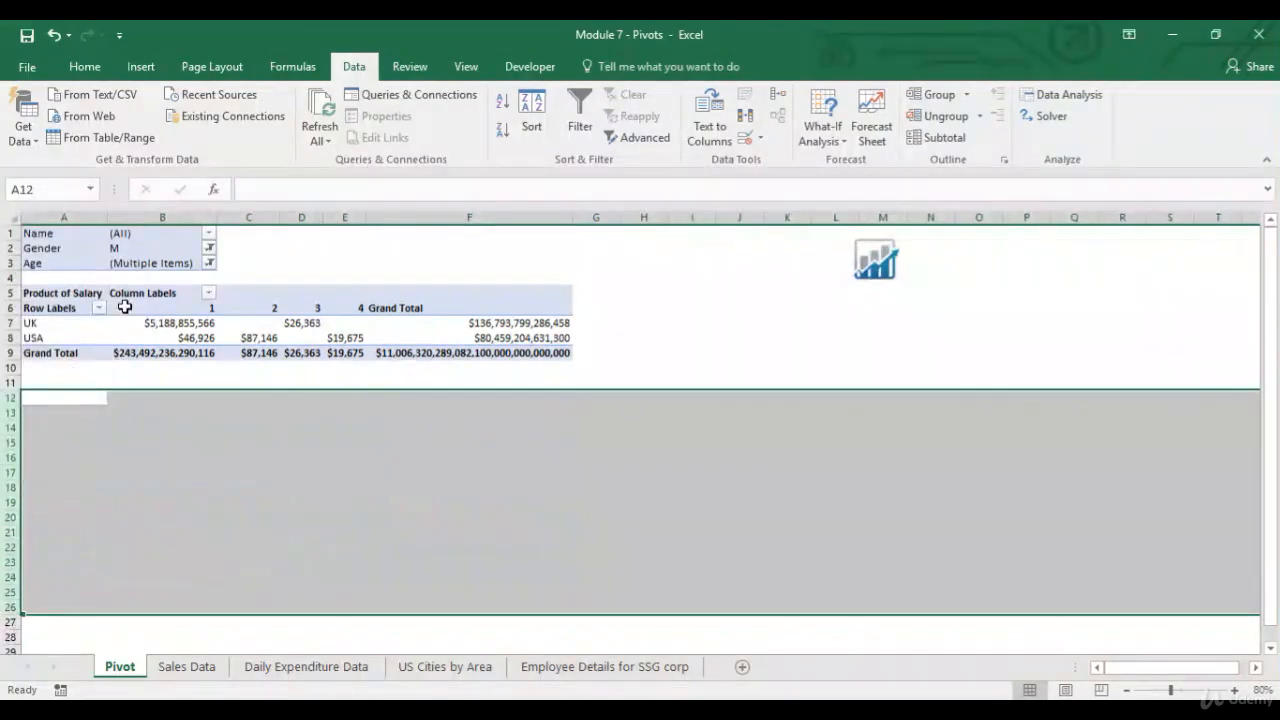
click(93, 337)
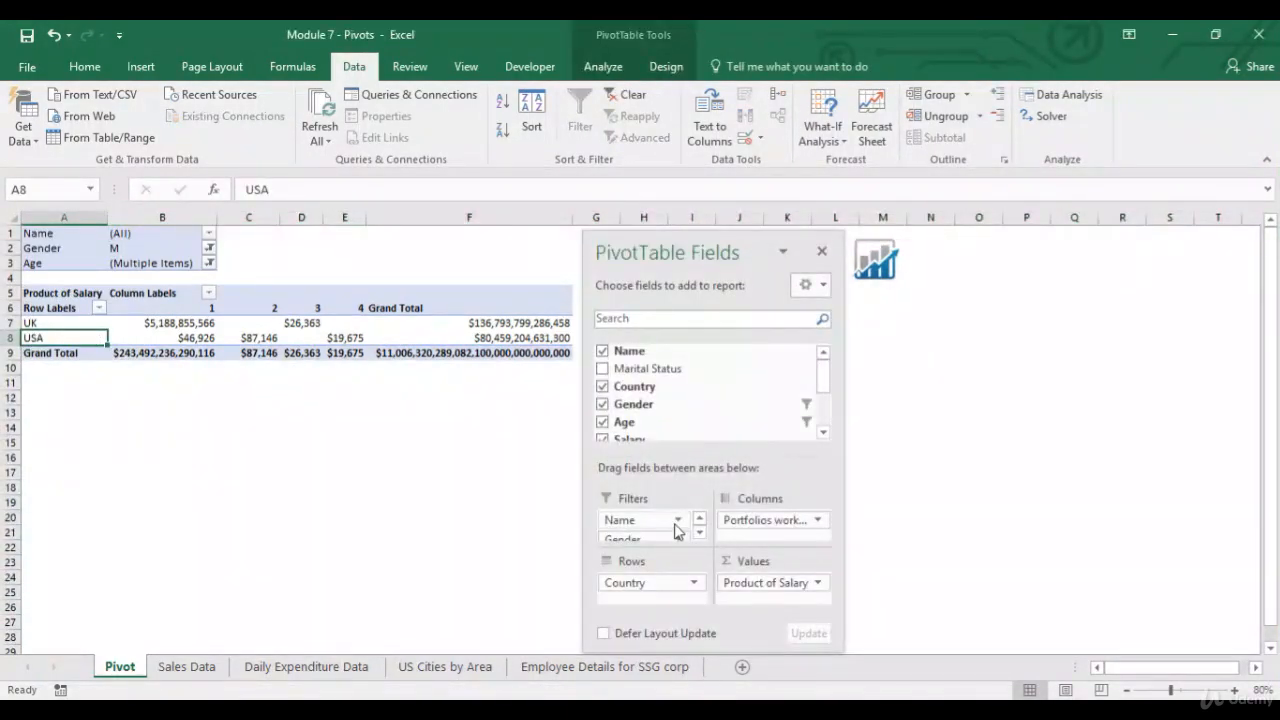
click(762, 584)
click(800, 561)
click(1065, 483)
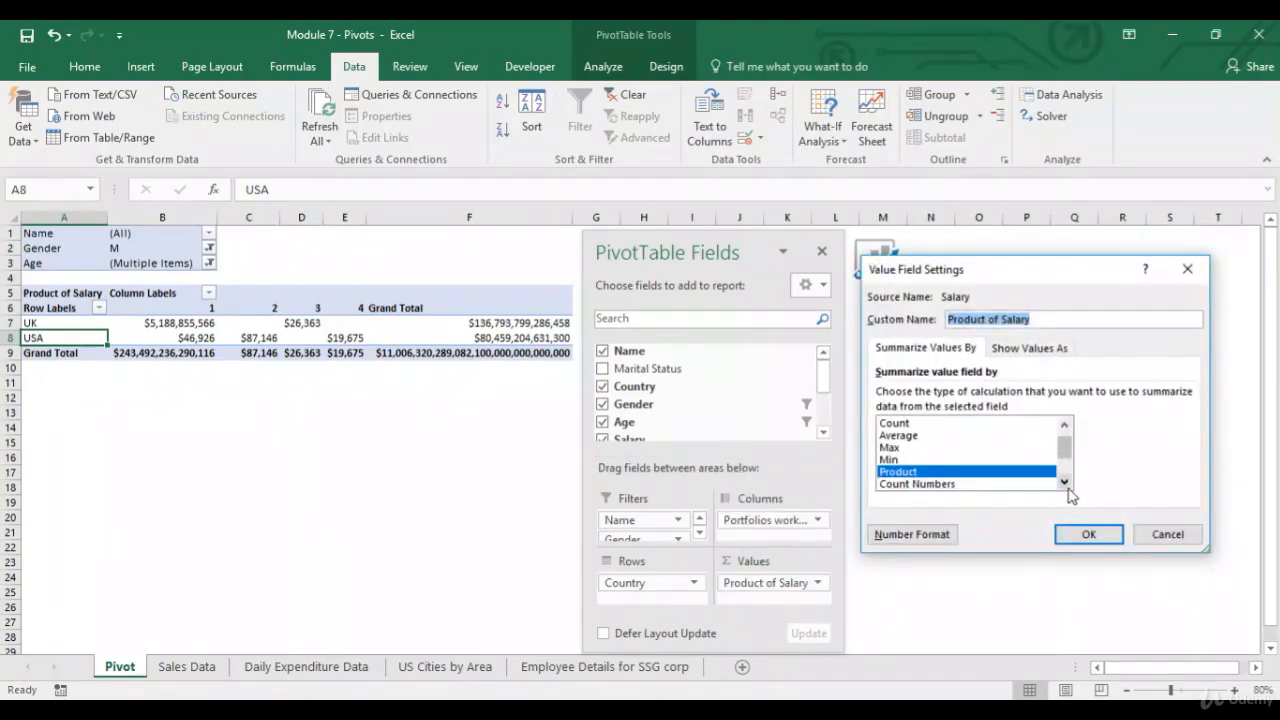
click(1166, 535)
Try summarizing the Name value field by Count Numbers.
mouse_move(762, 584)
mouse_down()
mouse_move(748, 385)
mouse_move(749, 586)
mouse_up()
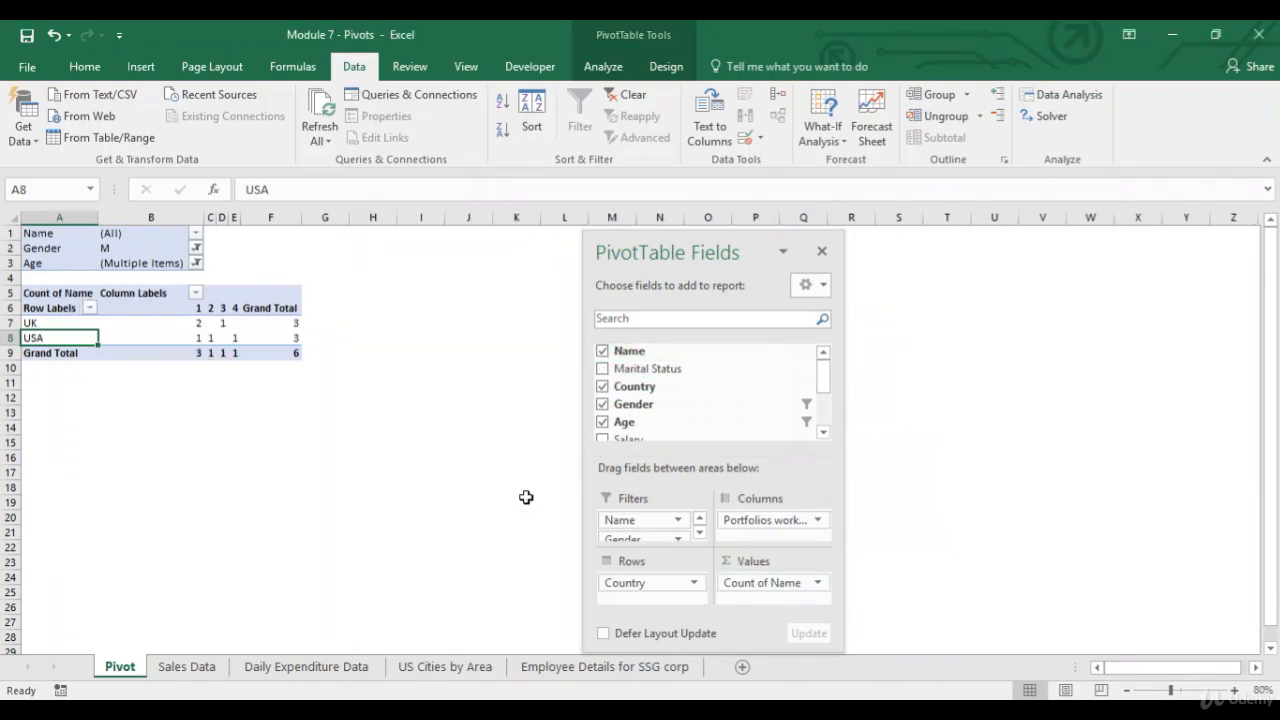
click(814, 583)
click(846, 564)
click(1064, 482)
click(1064, 482)
click(986, 472)
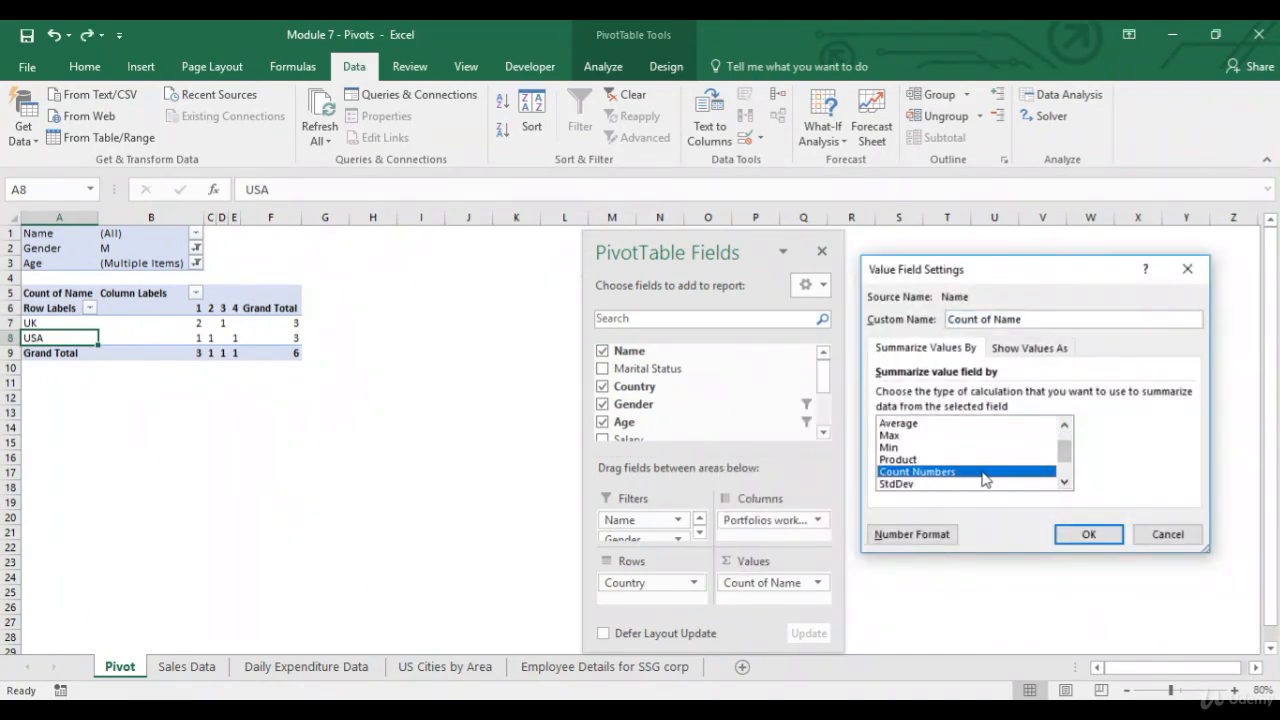
click(1088, 534)
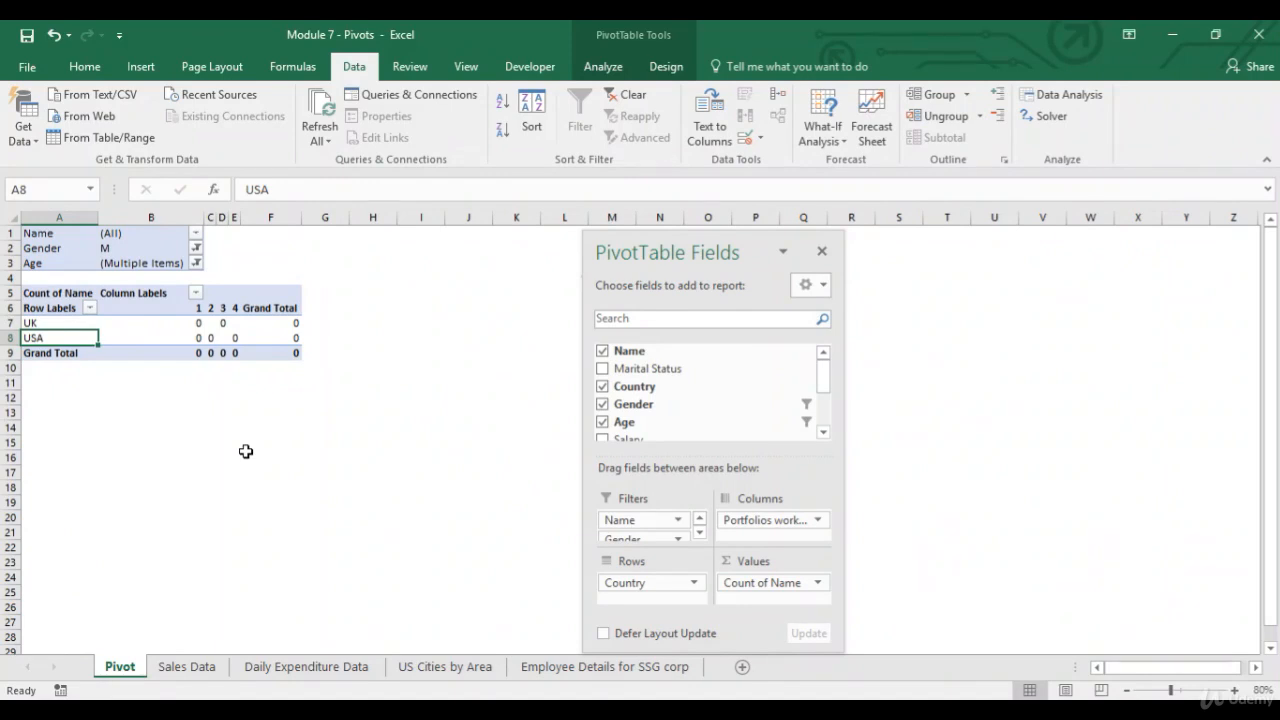
Undo the Count Numbers change and the value field replacement.
click(52, 39)
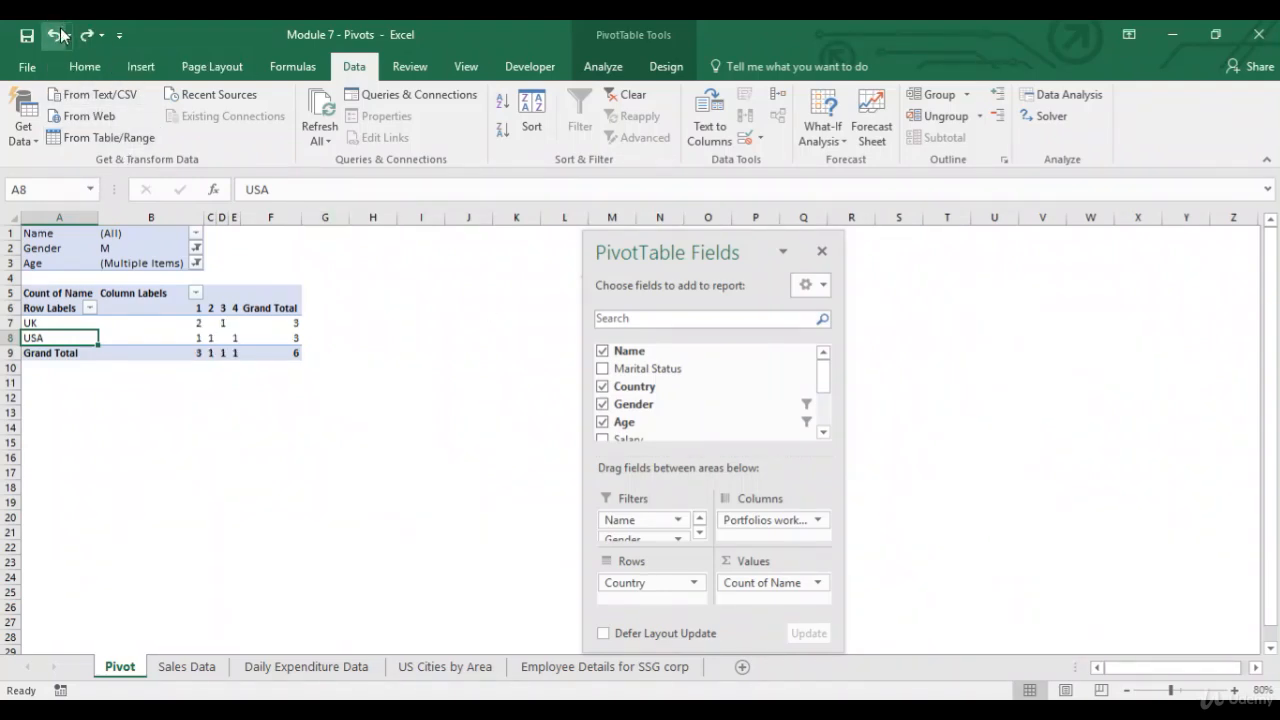
click(55, 38)
click(57, 38)
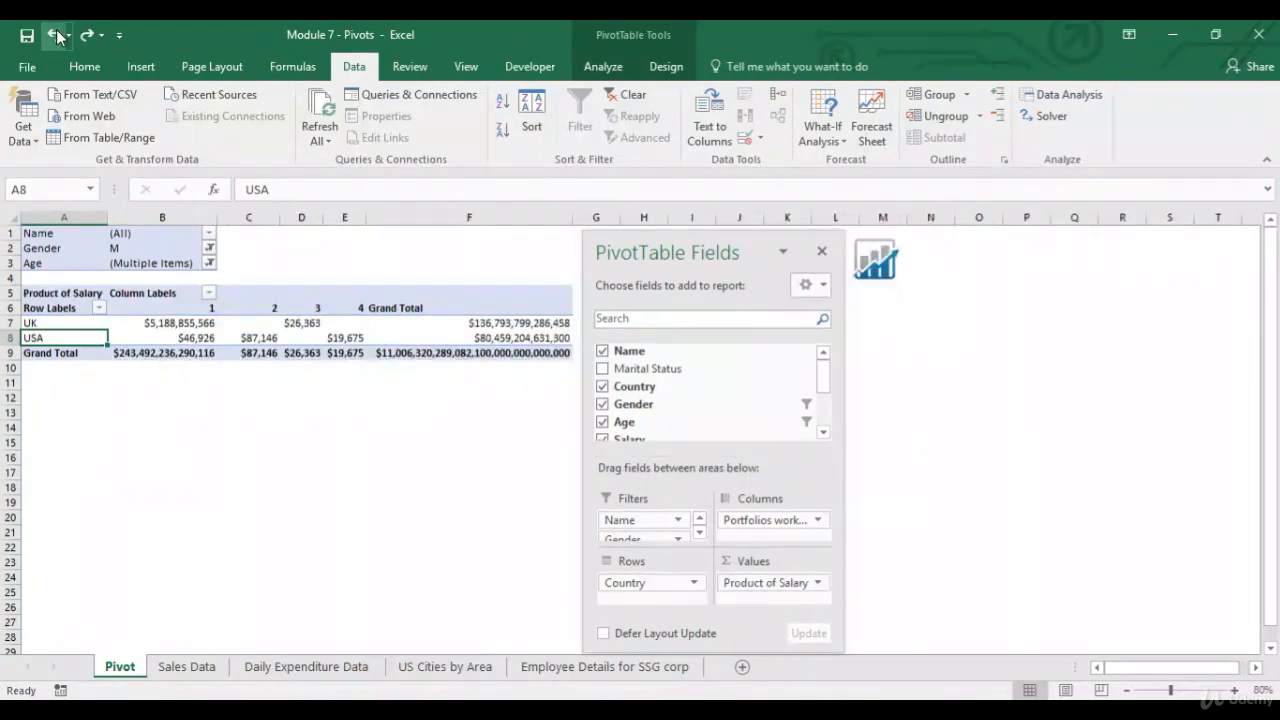
Show the Salary values as % of Grand Total.
click(812, 582)
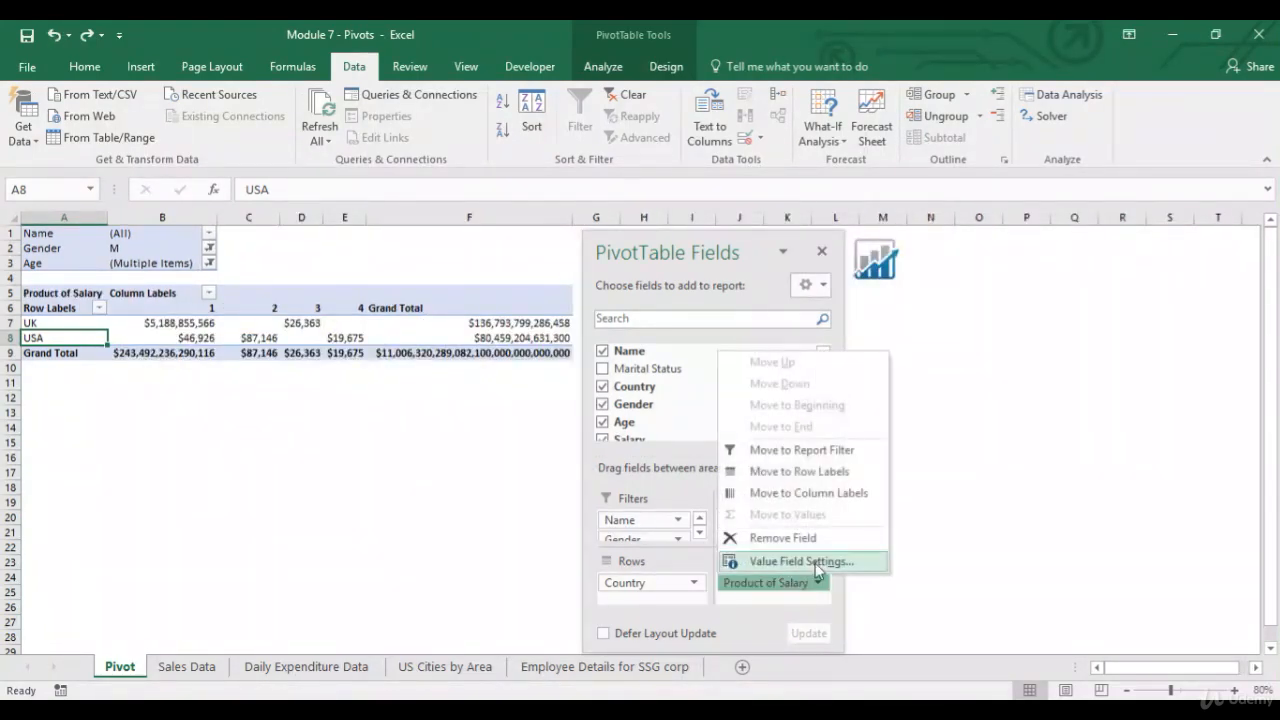
click(790, 561)
click(895, 424)
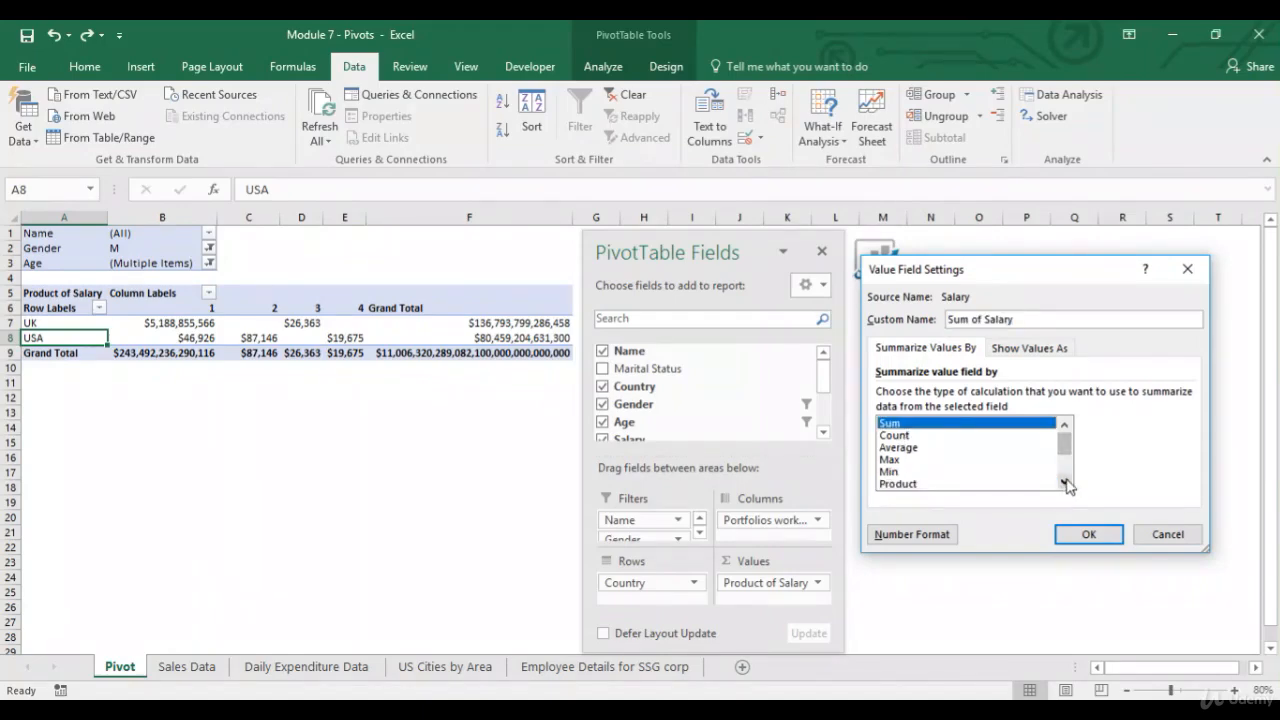
click(1065, 482)
click(1065, 482)
click(1065, 482)
click(1065, 482)
click(1065, 482)
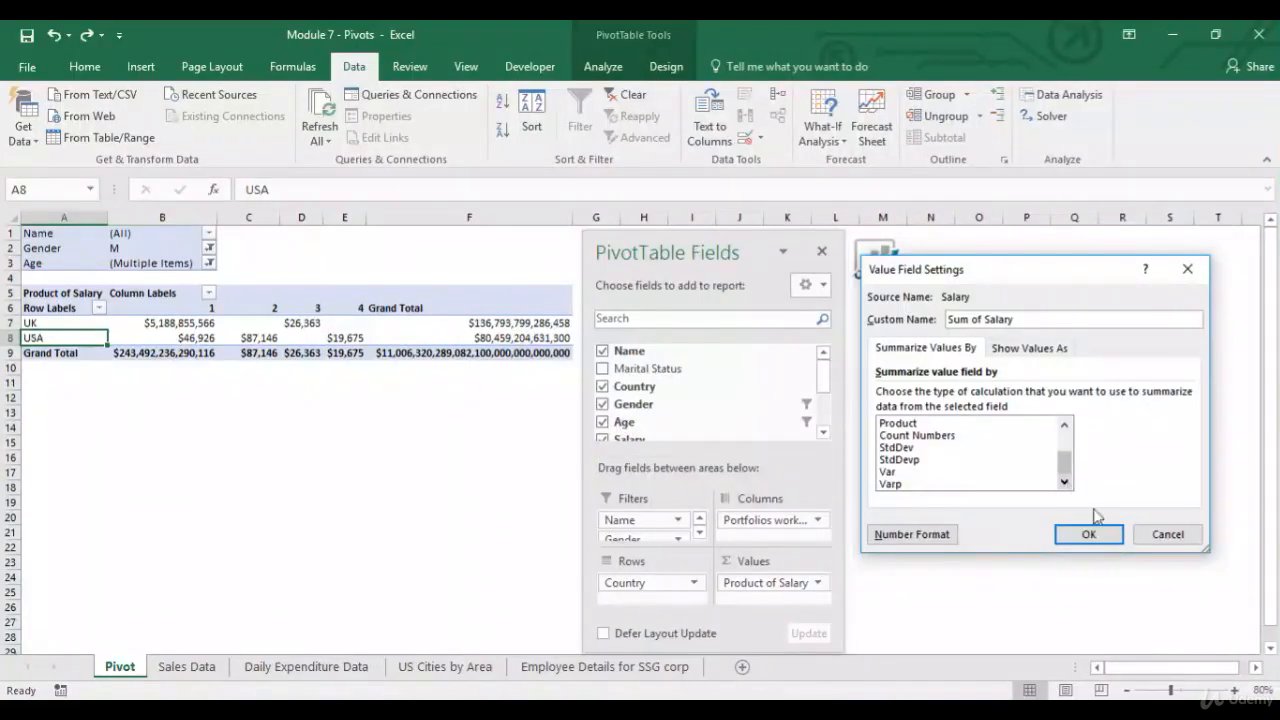
click(1062, 357)
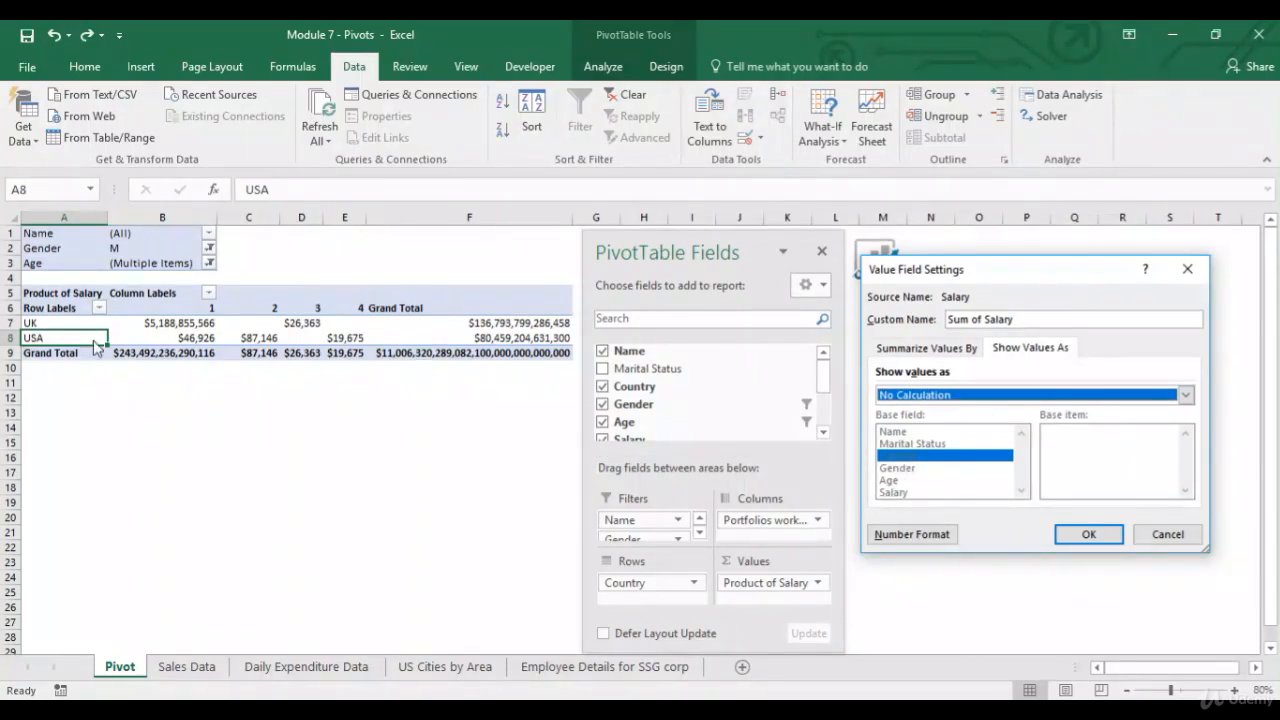
click(1185, 396)
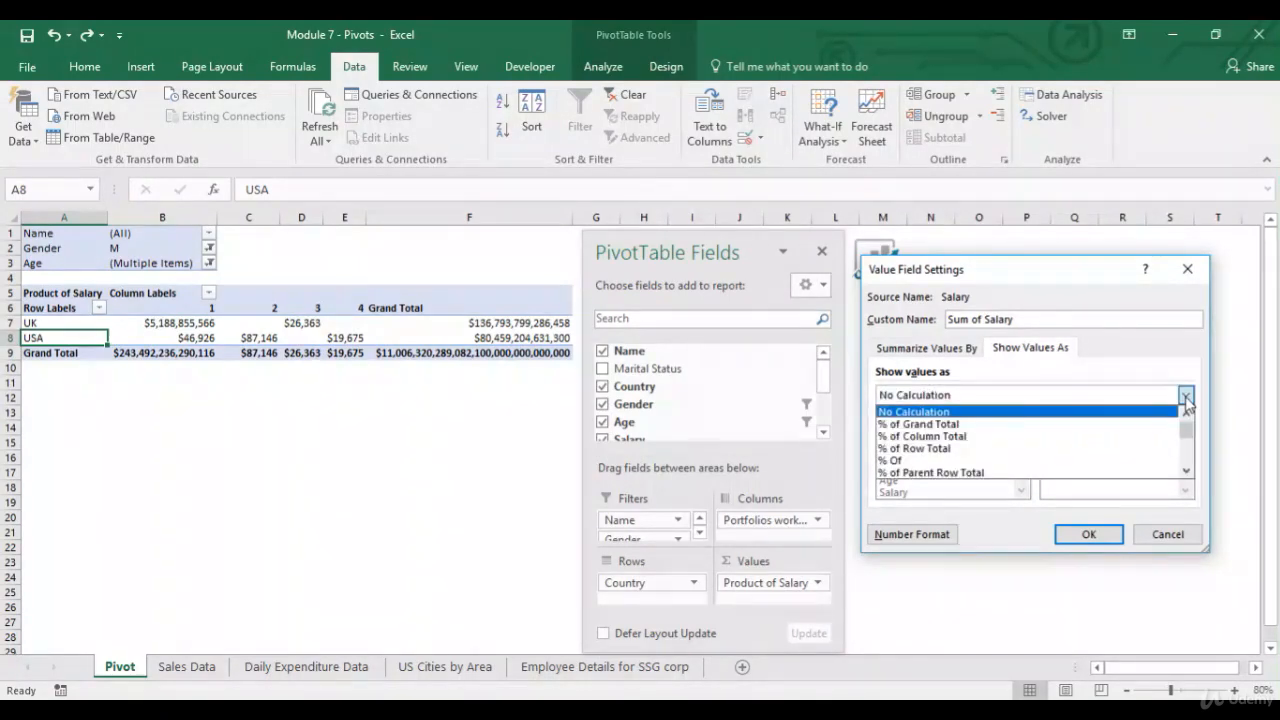
click(1125, 431)
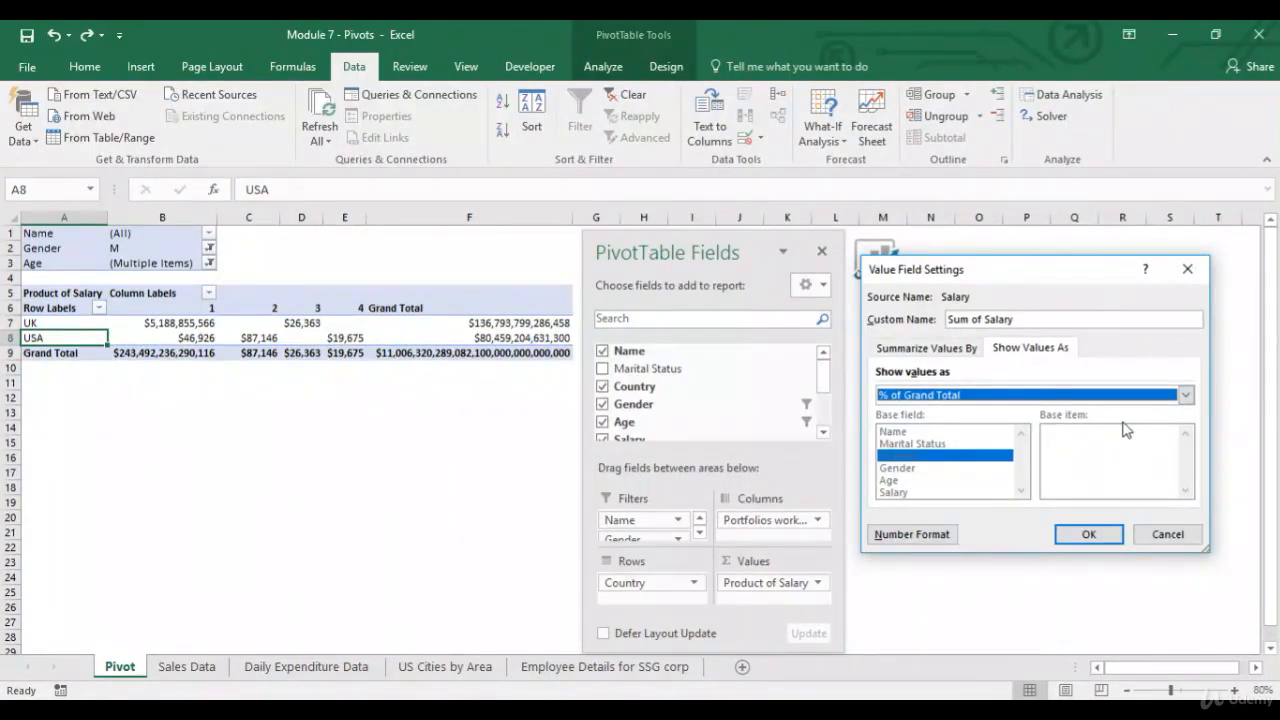
click(1088, 535)
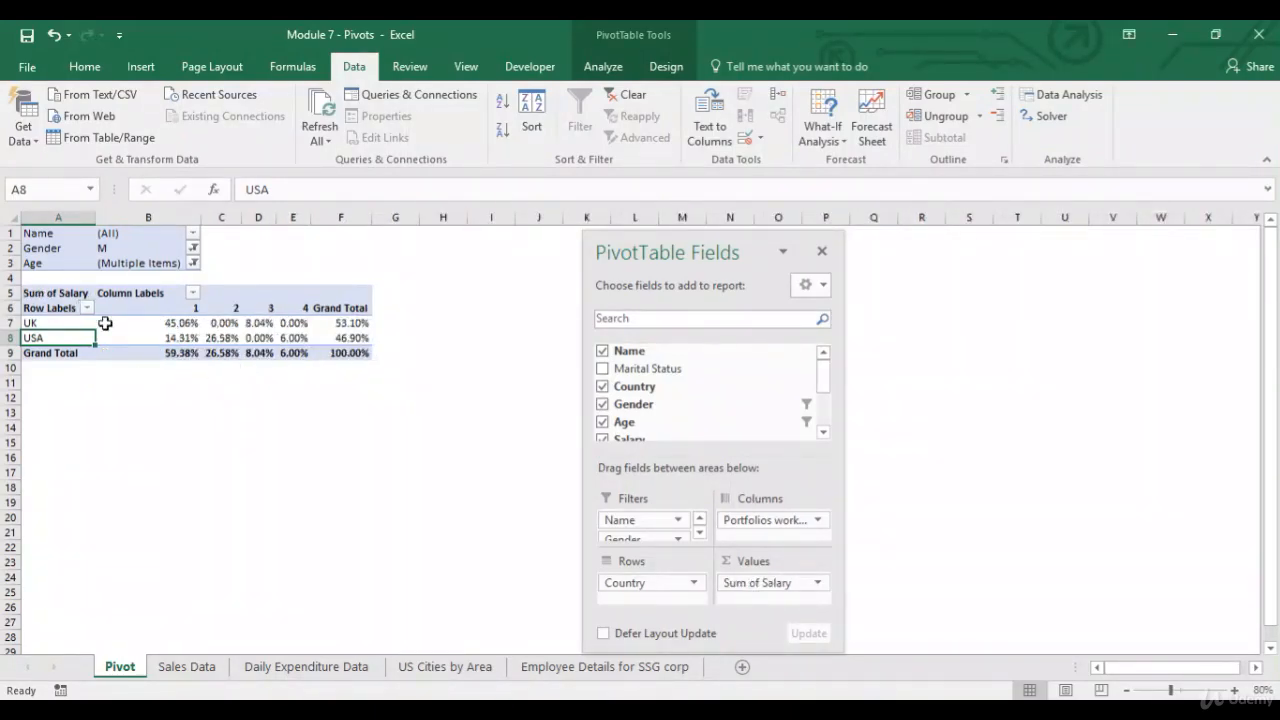
Examine the percentages in the Grand Total row and column.
drag(178, 353, 292, 351)
drag(355, 323, 360, 339)
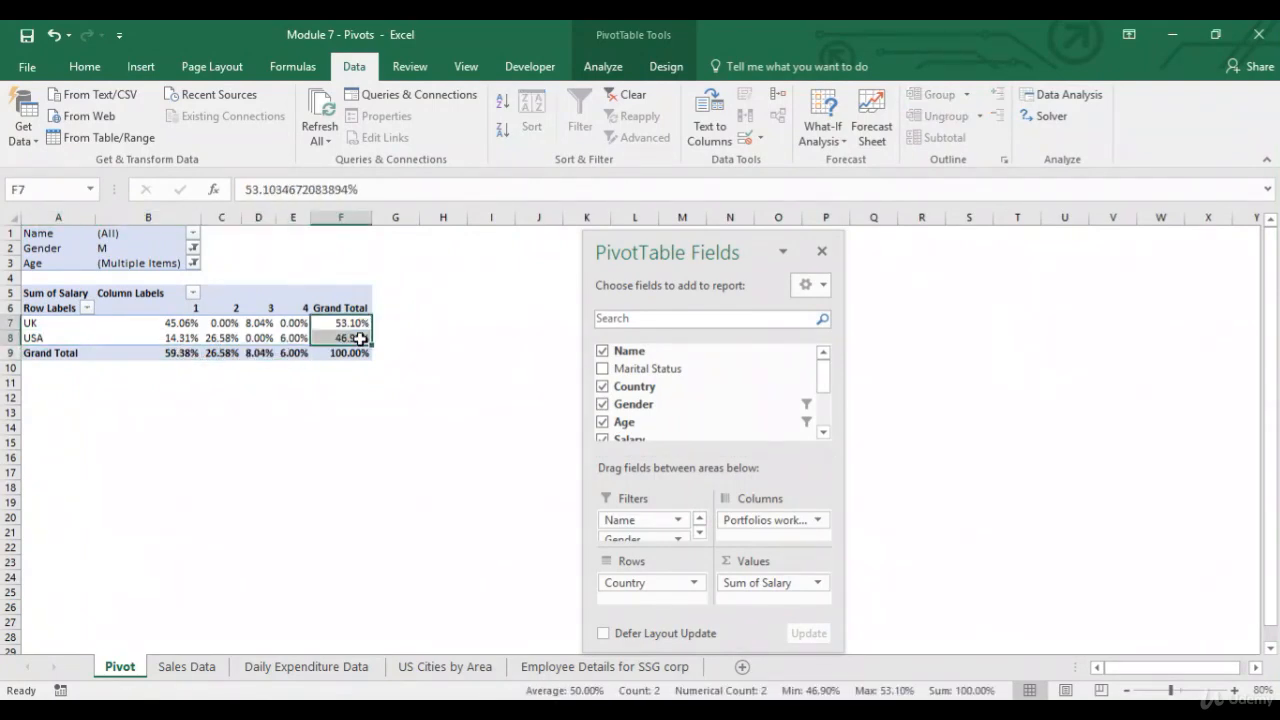
click(70, 352)
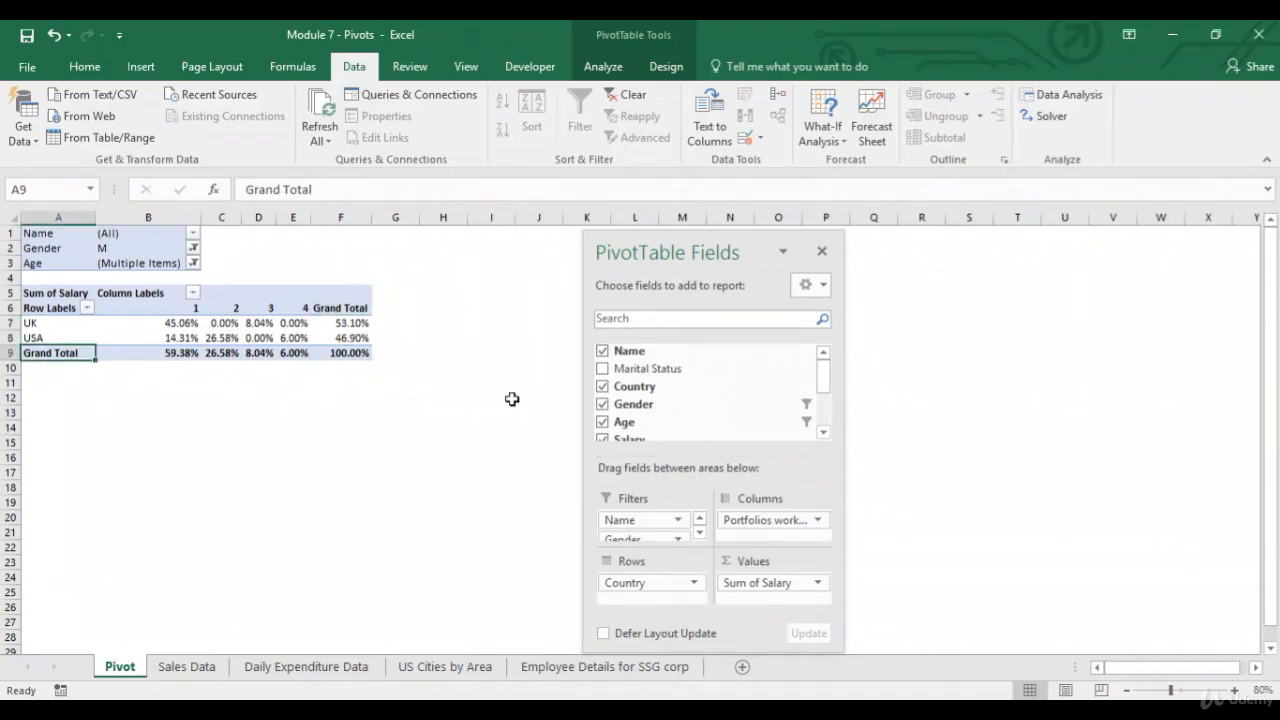
Reset Show Values As to No Calculation and summarize Salary by Count.
click(800, 583)
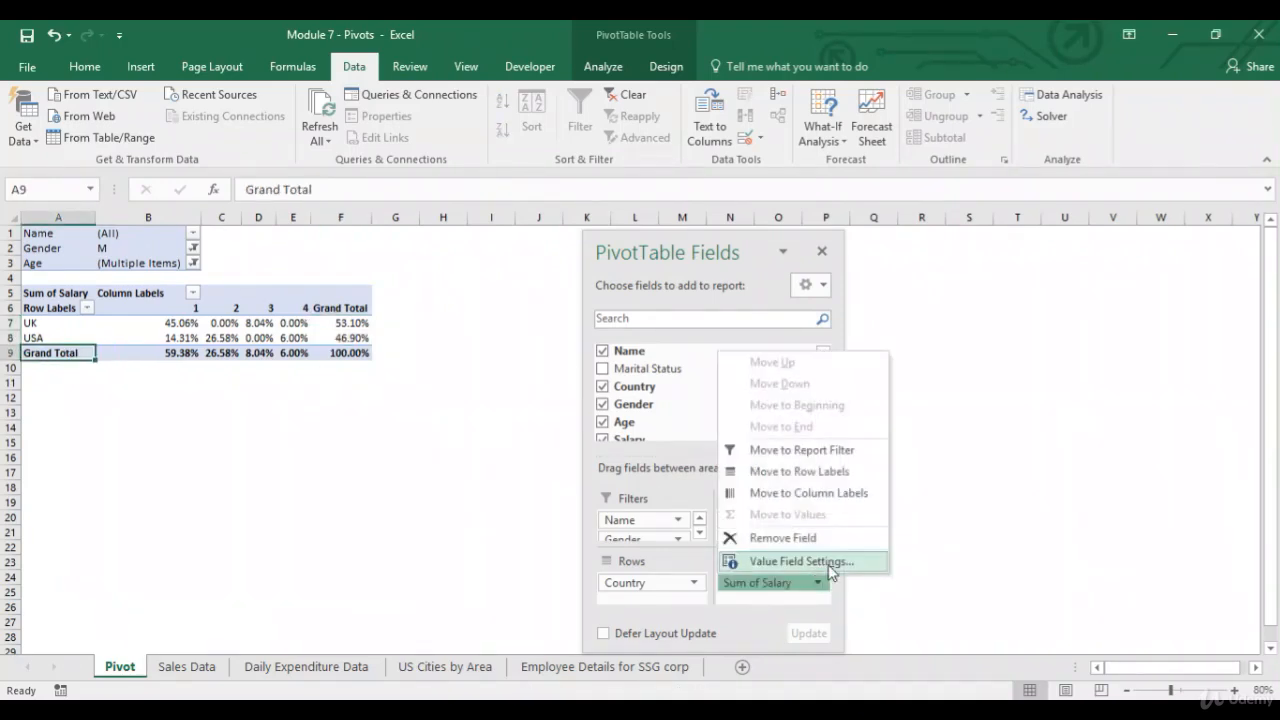
click(829, 563)
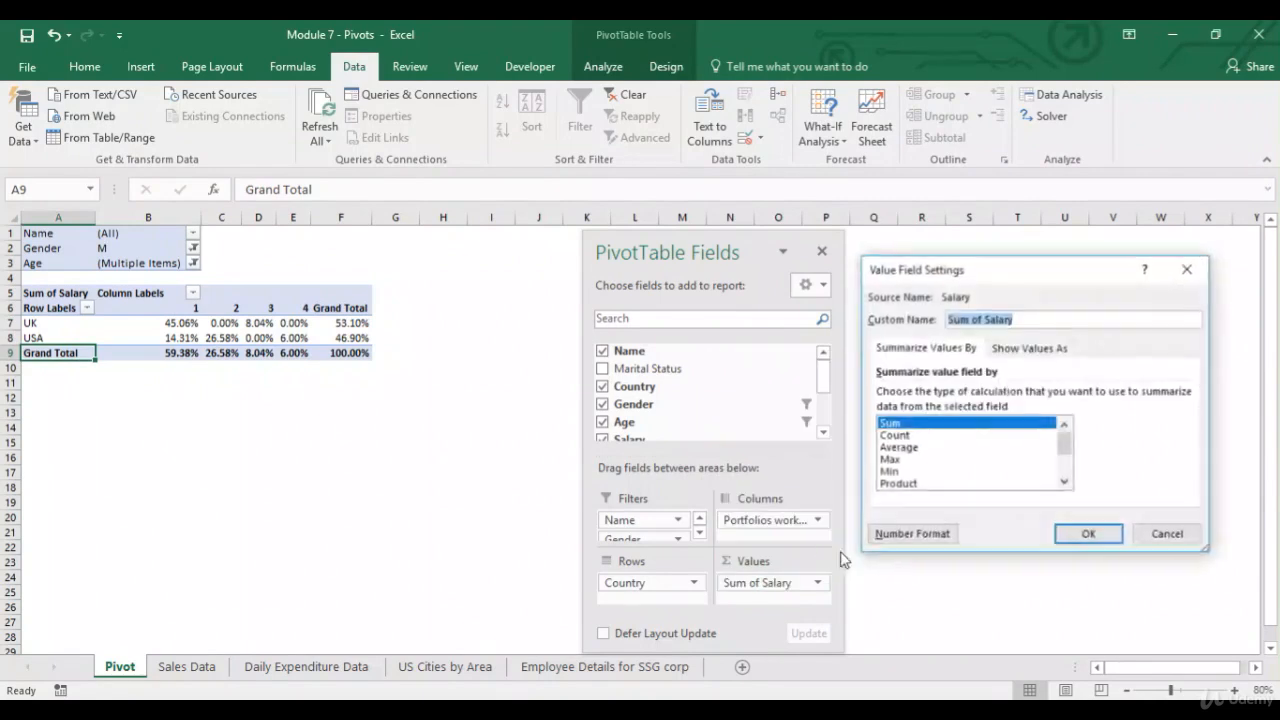
click(1055, 348)
click(1007, 396)
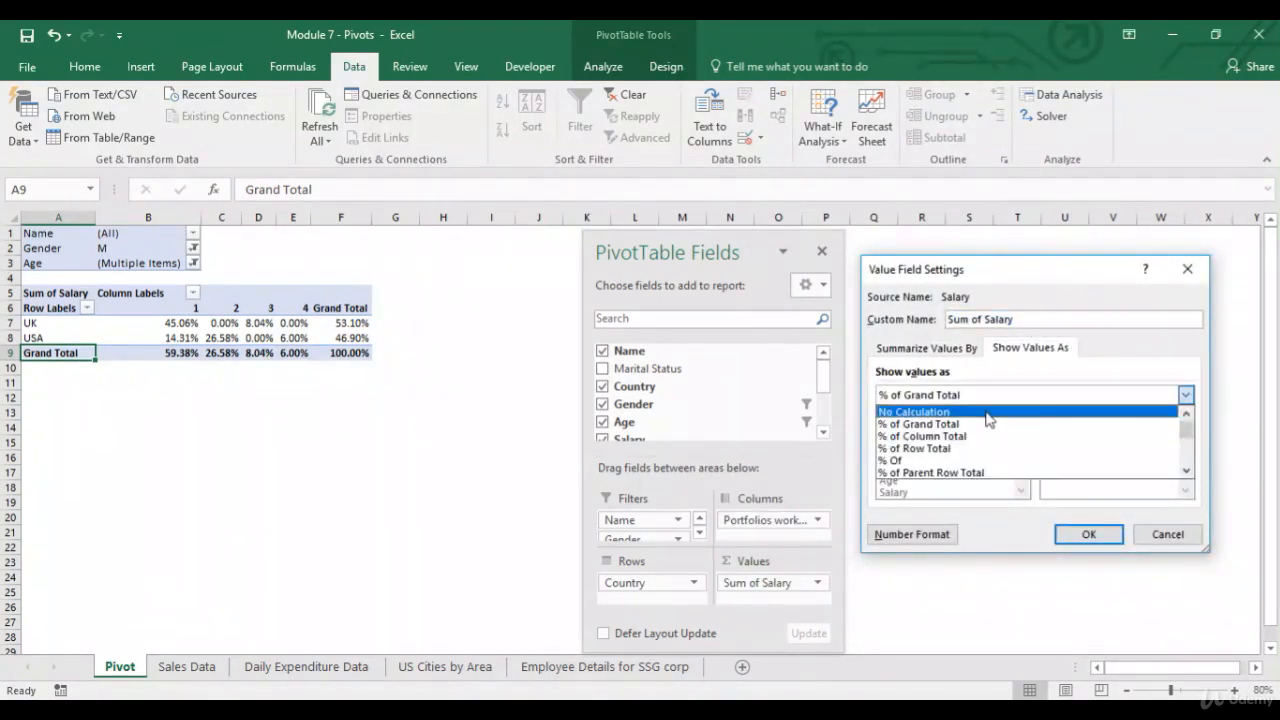
click(987, 409)
click(972, 350)
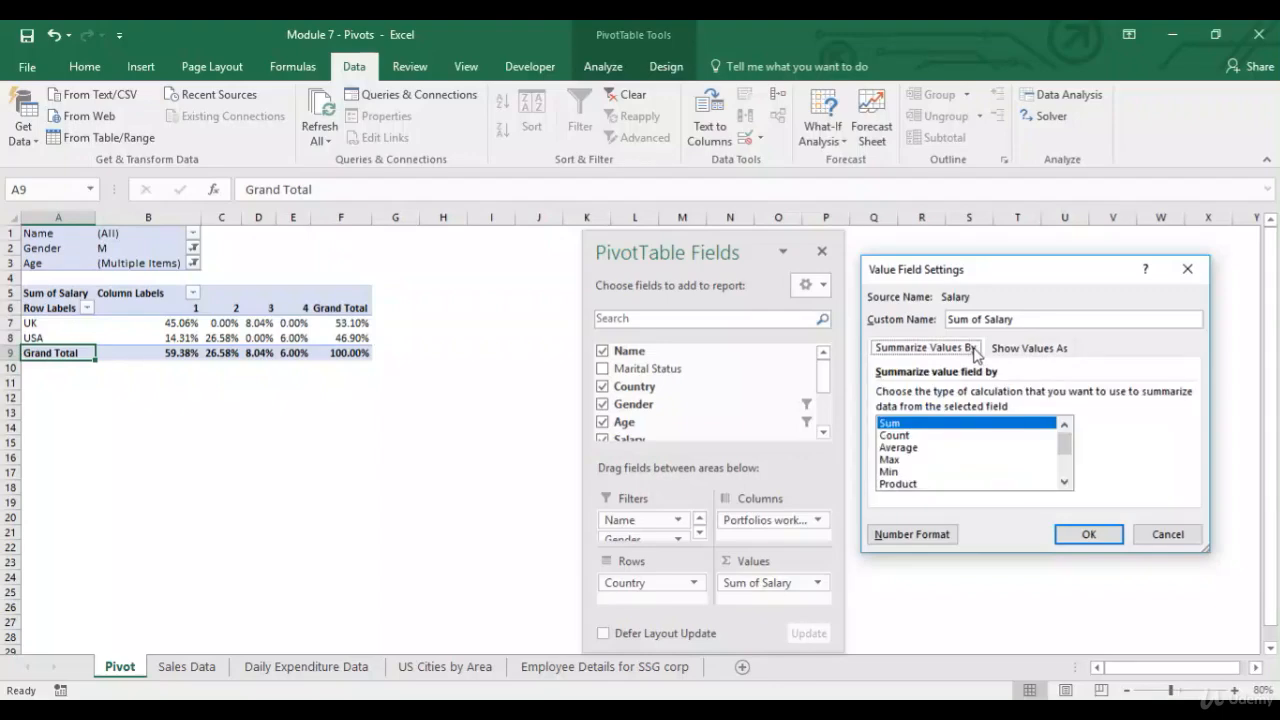
click(922, 436)
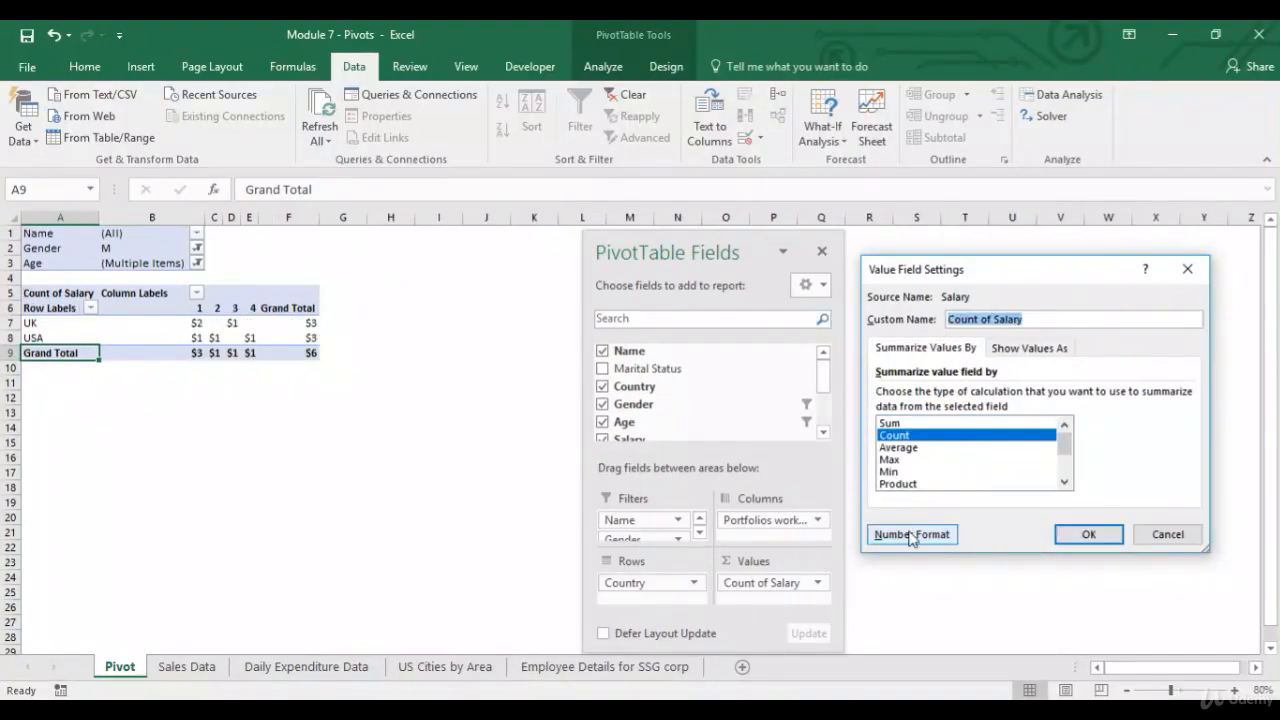
Apply the Number format with 0 decimal places to the count values.
click(911, 534)
click(847, 287)
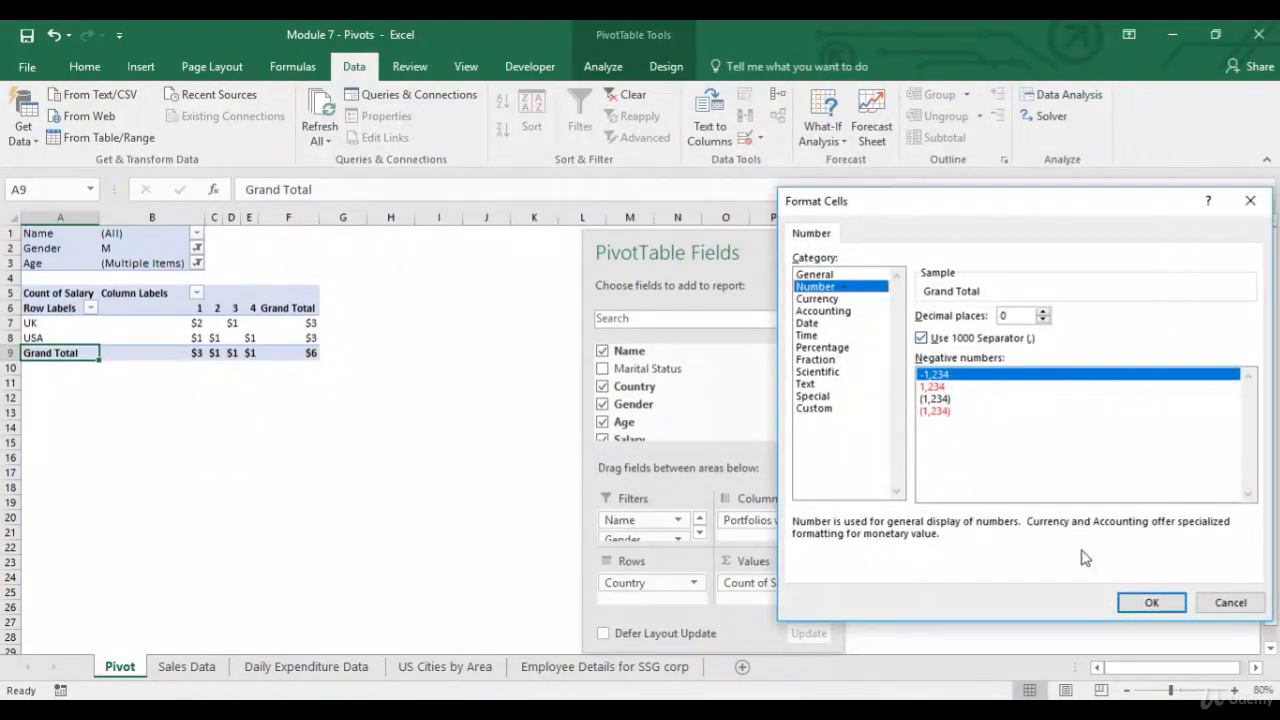
click(1147, 602)
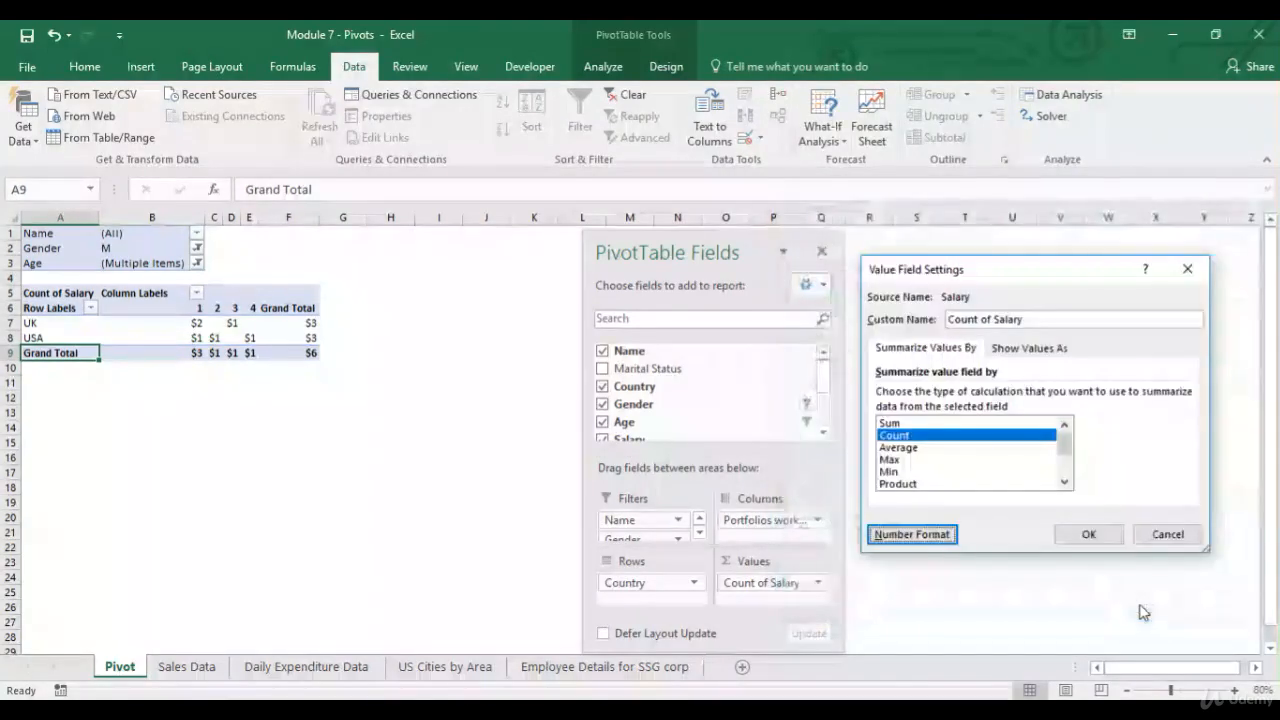
click(1090, 535)
Copy the count PivotTable body and paste it at cell A14.
drag(73, 311, 258, 350)
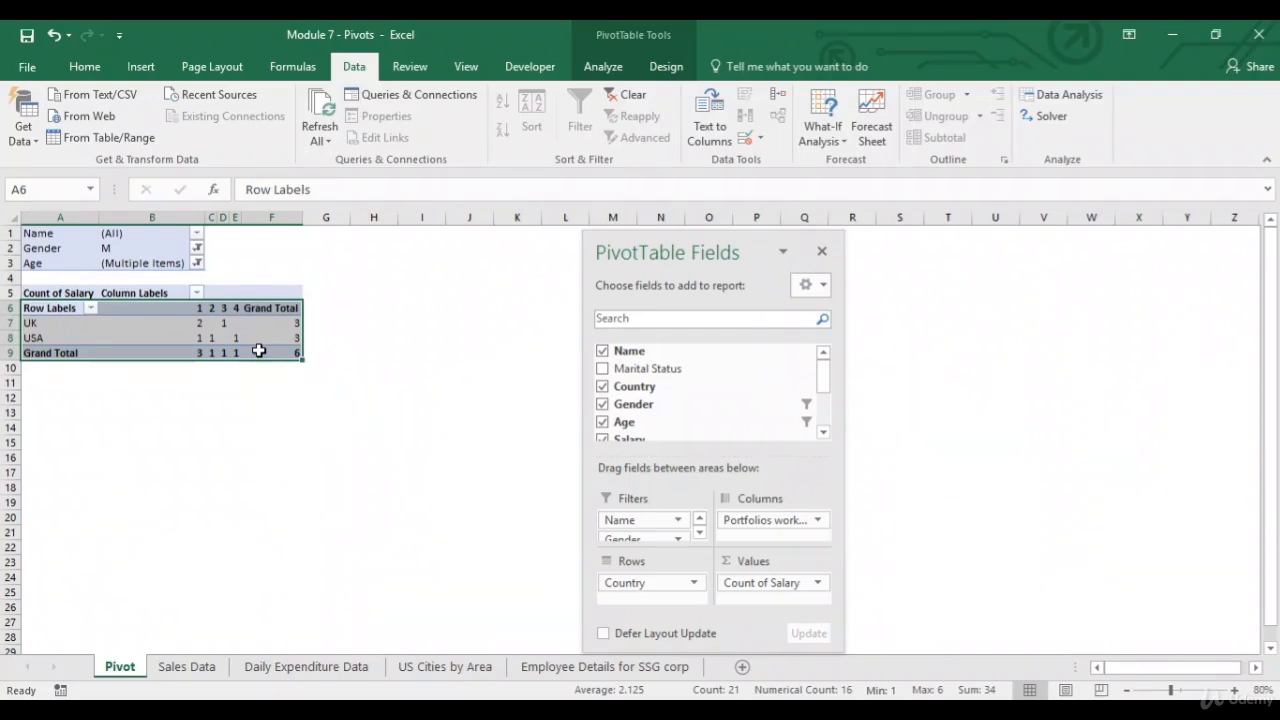
key(ctrl+c)
click(45, 437)
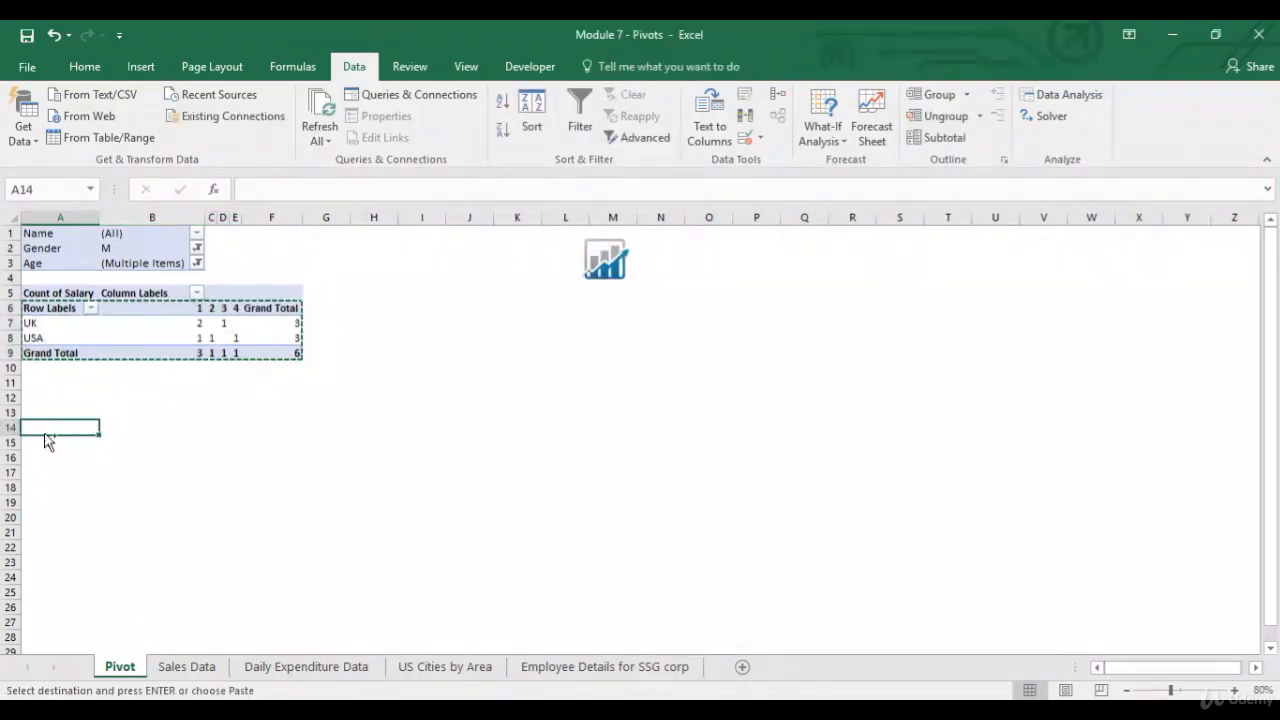
key(ctrl+v)
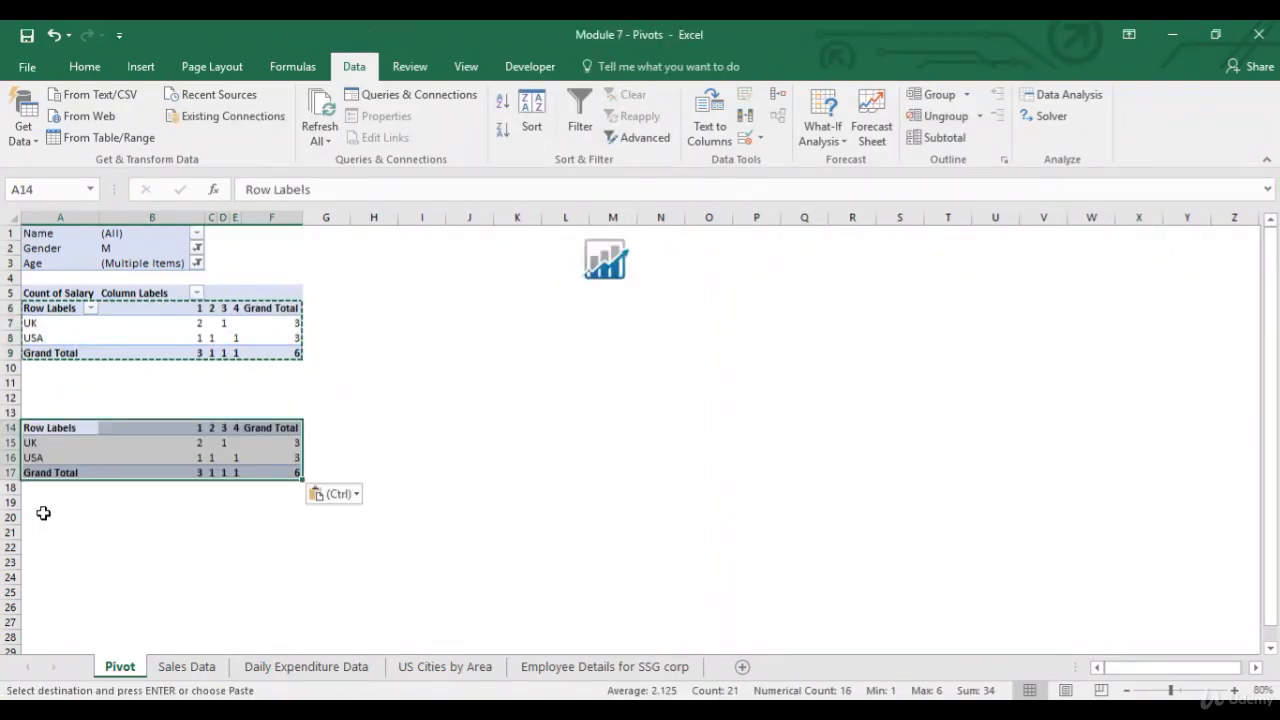
click(43, 513)
key(Escape)
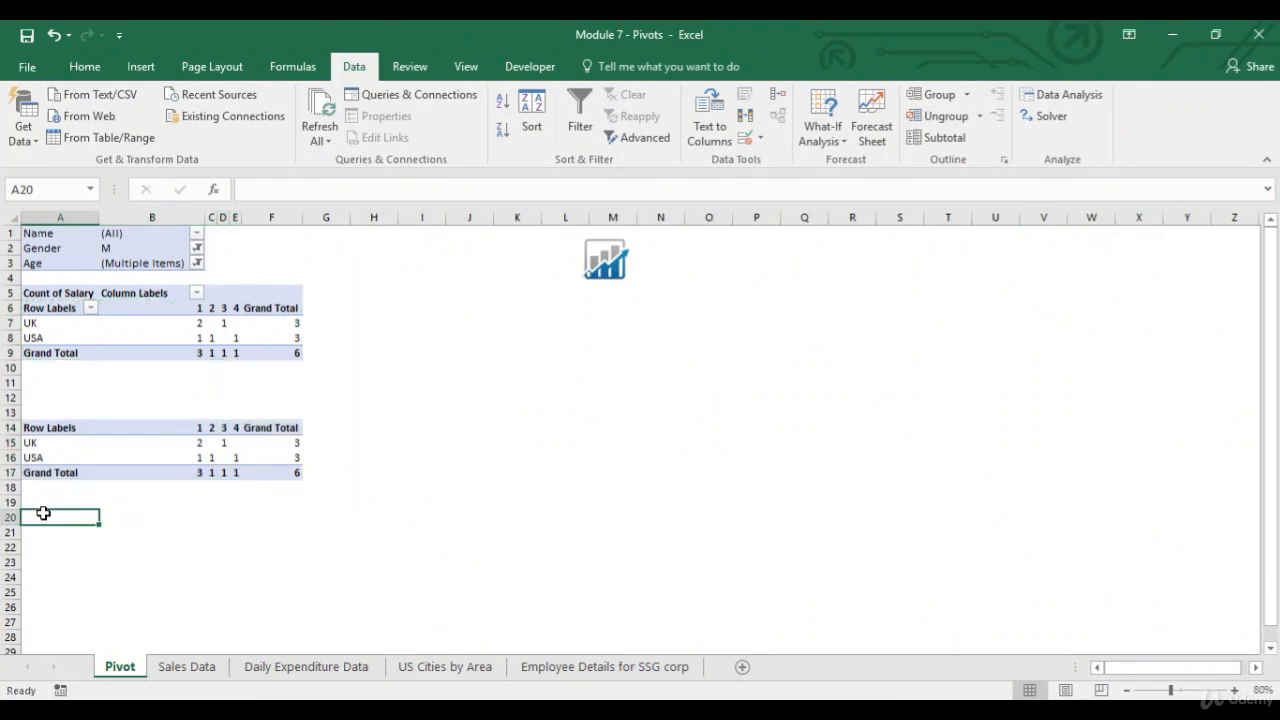
Change the value field back to summarize Salary by Sum.
click(90, 344)
click(778, 584)
click(811, 565)
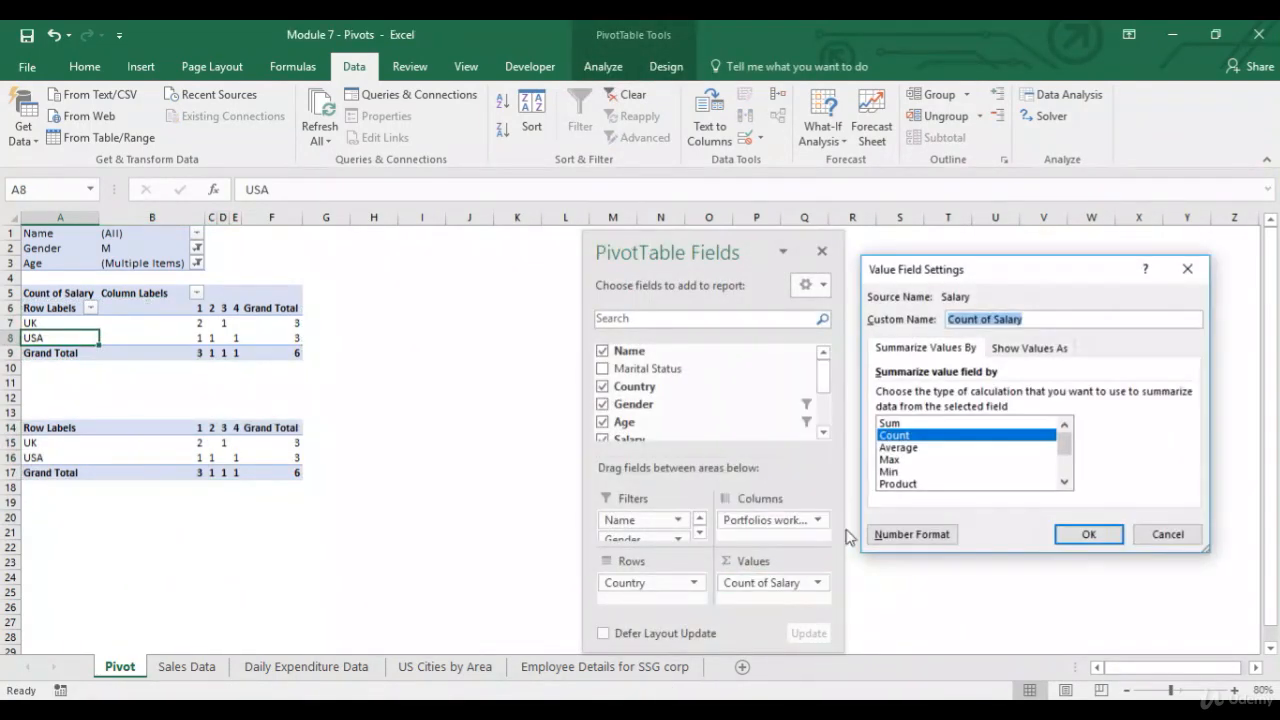
click(920, 425)
click(1085, 534)
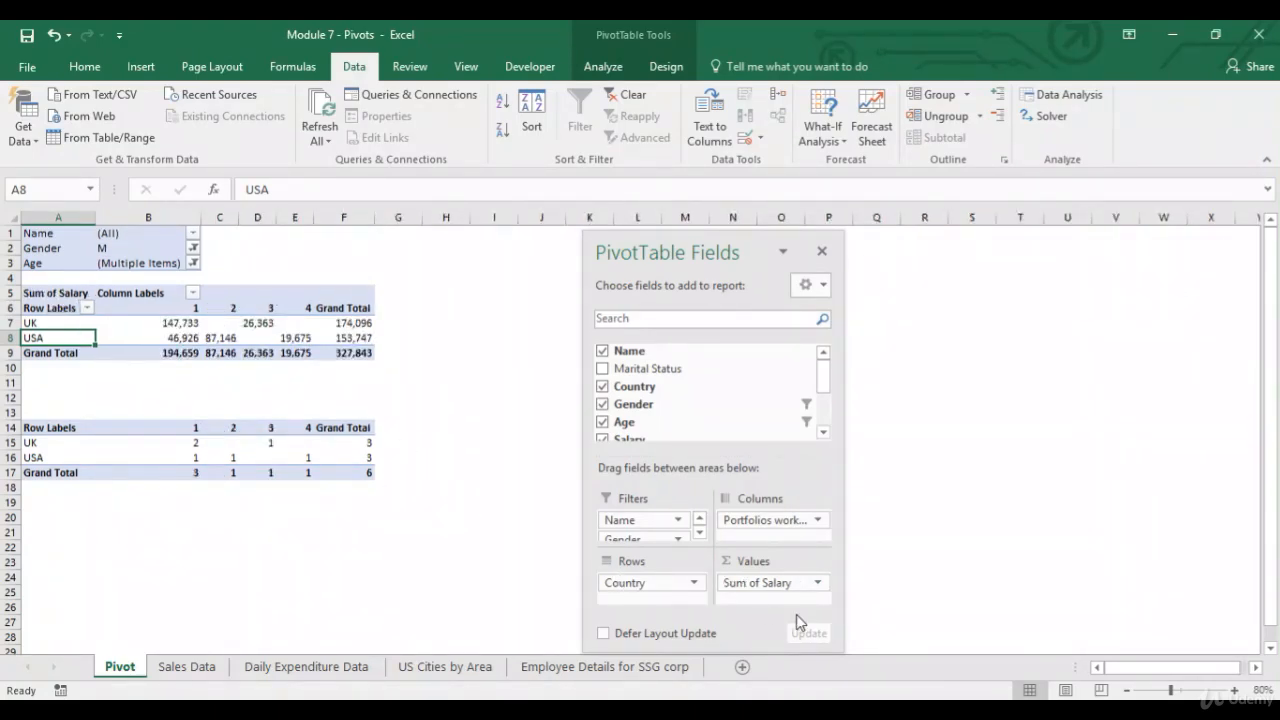
Apply the Currency number format with 0 decimal places to the Sum of Salary values.
click(770, 583)
click(811, 564)
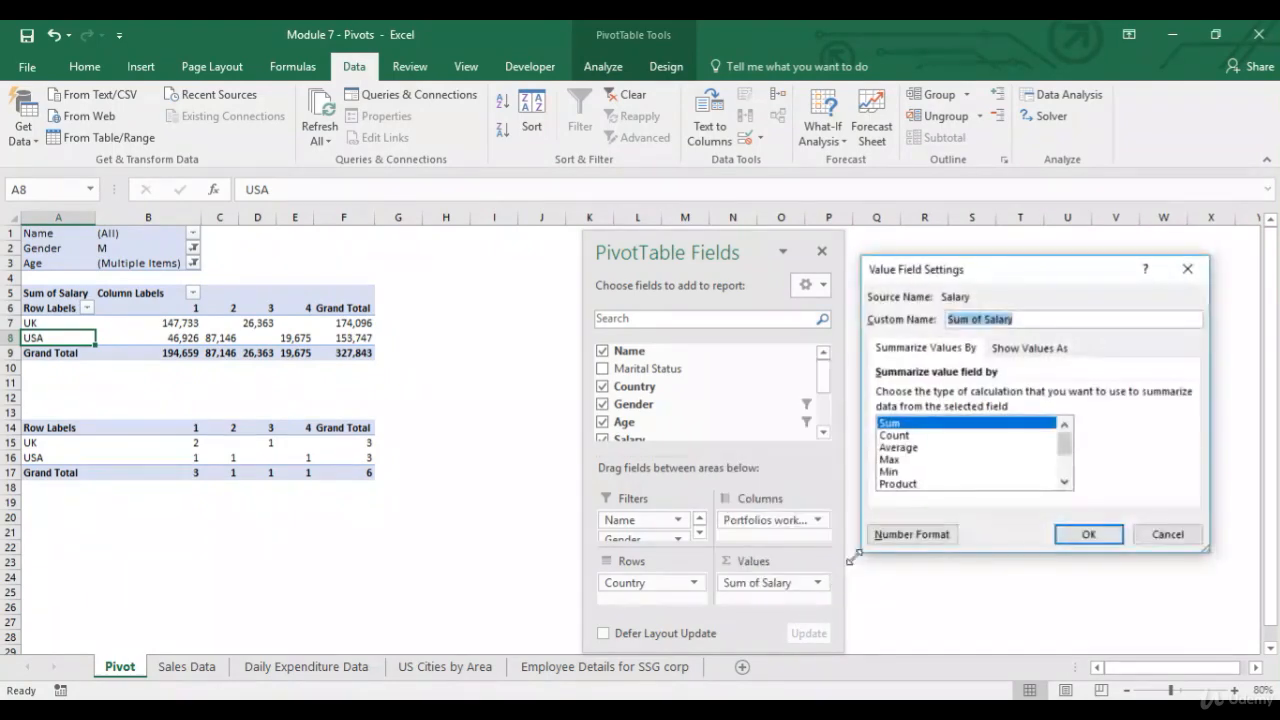
click(911, 534)
click(822, 310)
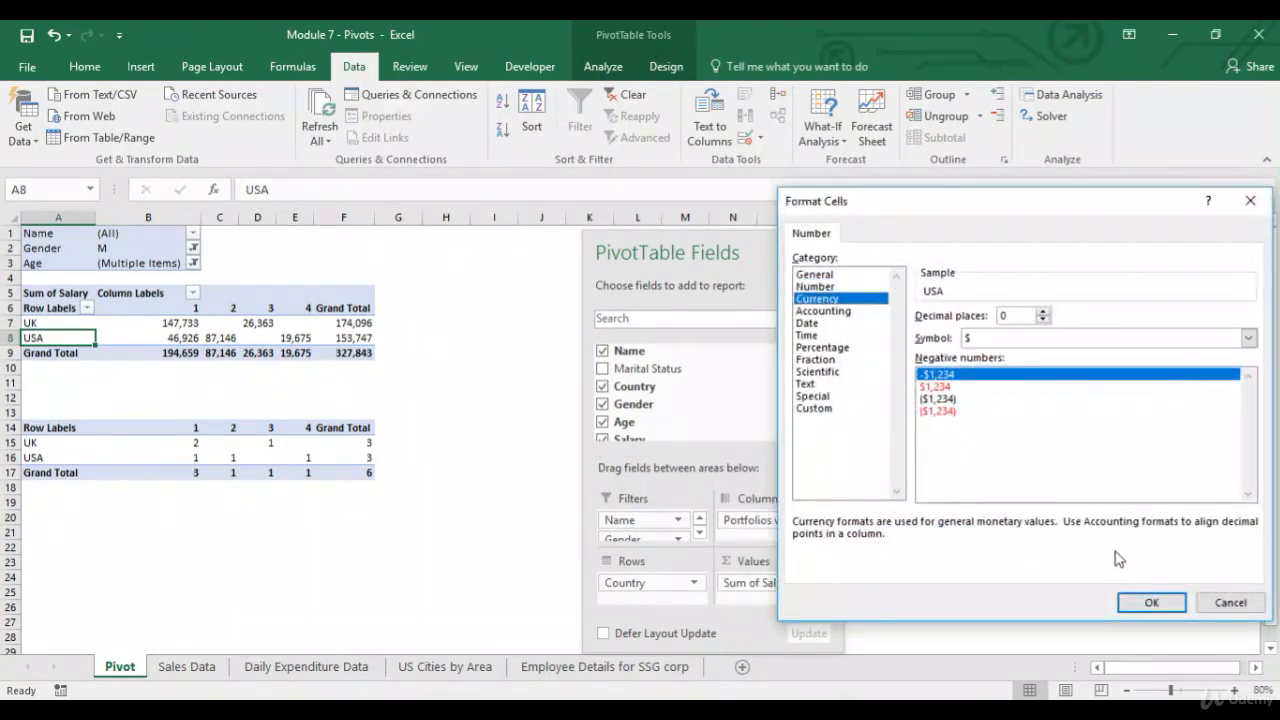
click(1145, 602)
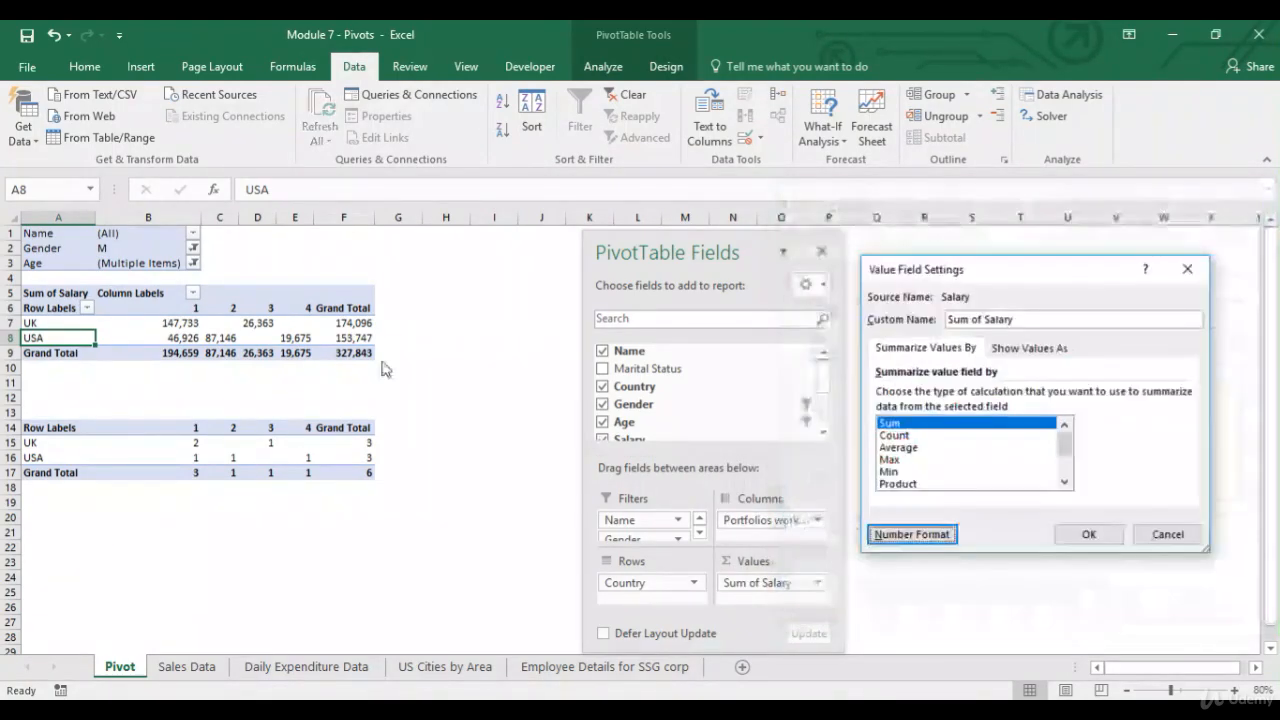
click(1088, 534)
Copy the sum PivotTable body and paste it as a static copy at cell A20.
drag(62, 311, 345, 350)
key(ctrl+c)
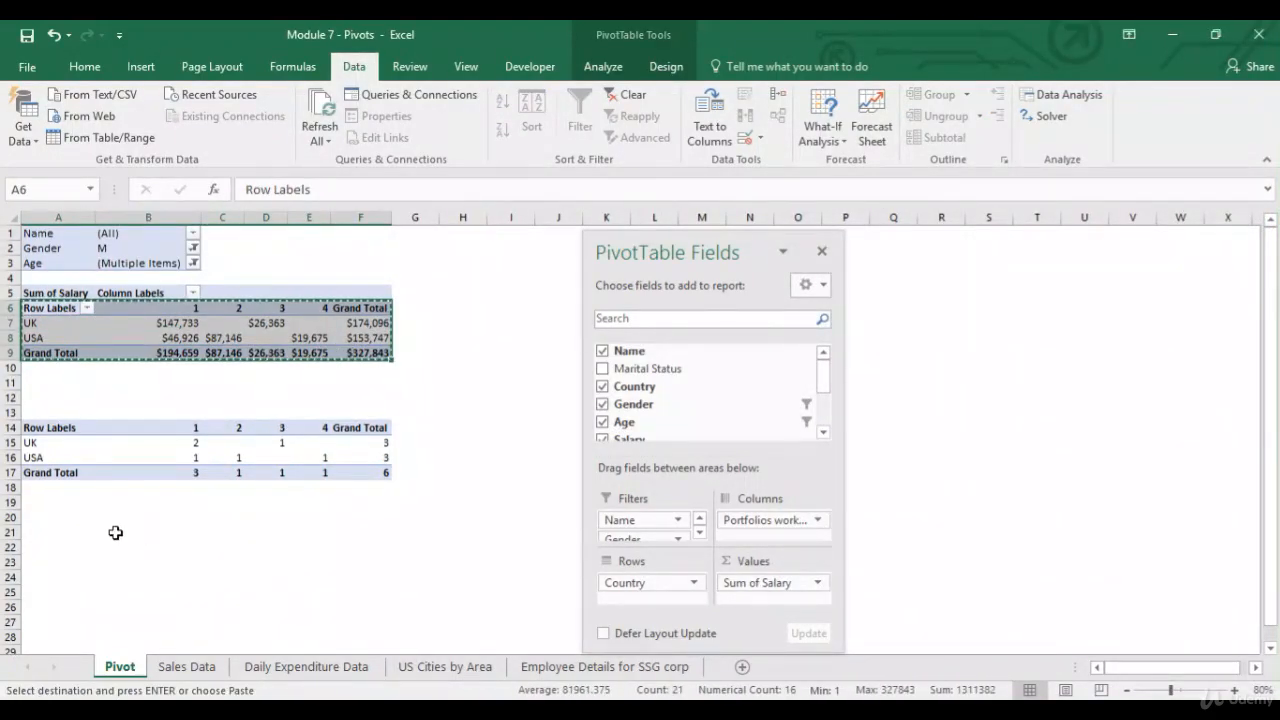
click(63, 516)
key(ctrl+v)
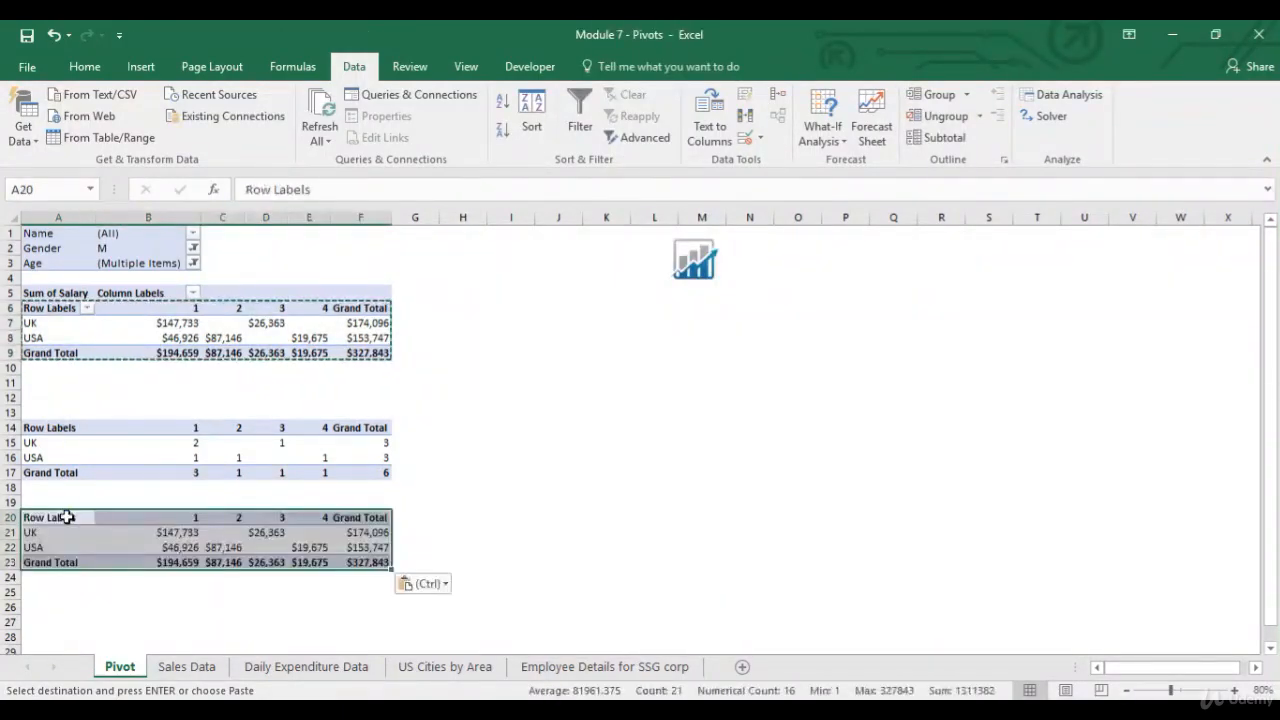
key(Escape)
click(68, 517)
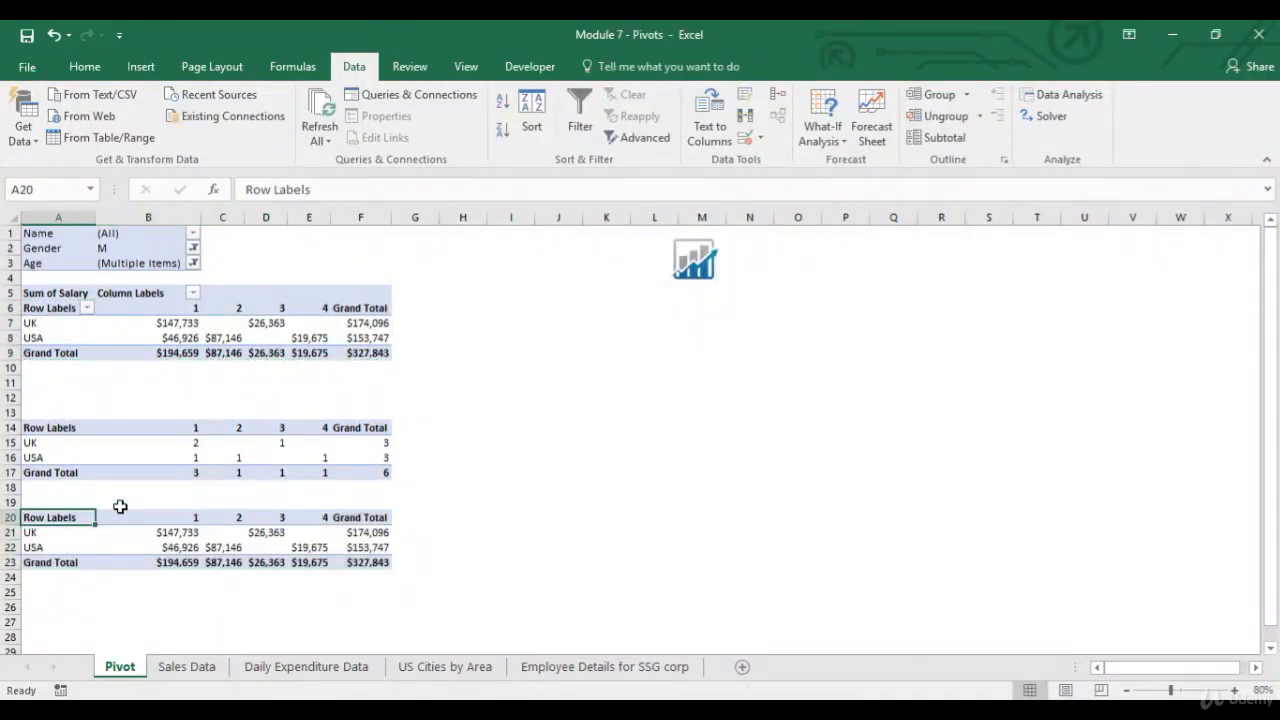
Show the Salary values as % of Grand Total.
click(77, 355)
click(82, 338)
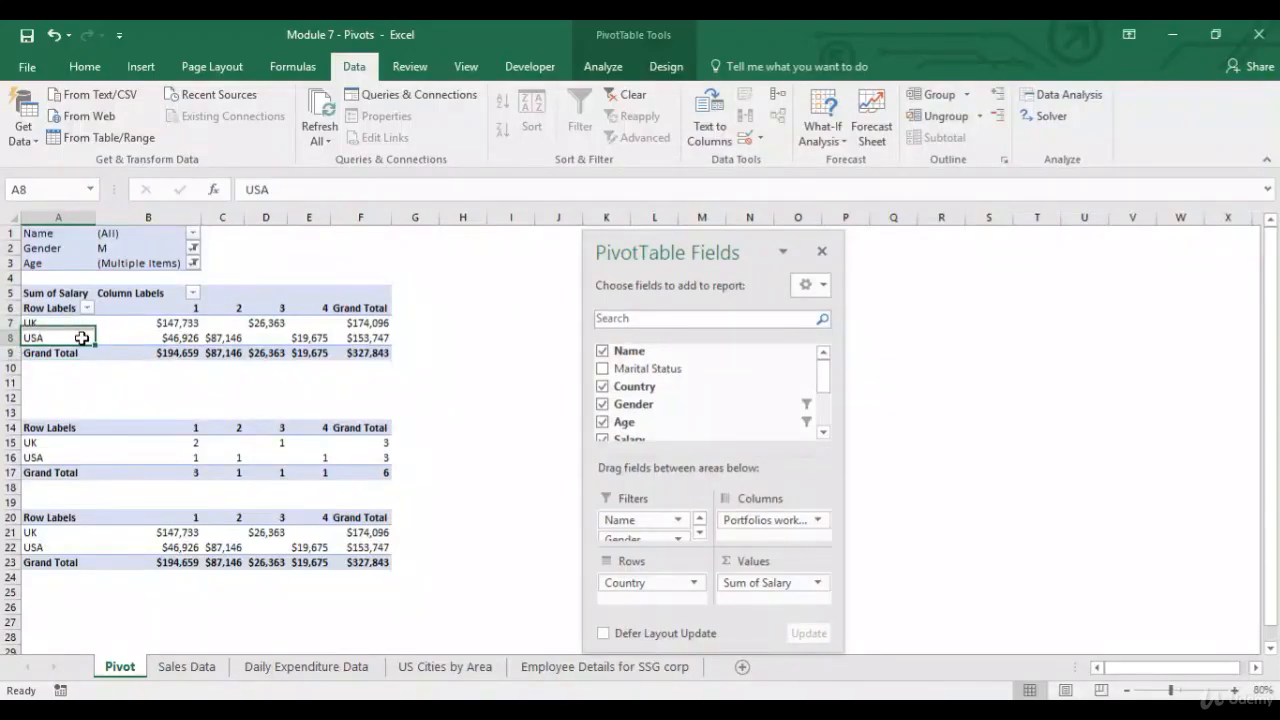
click(776, 588)
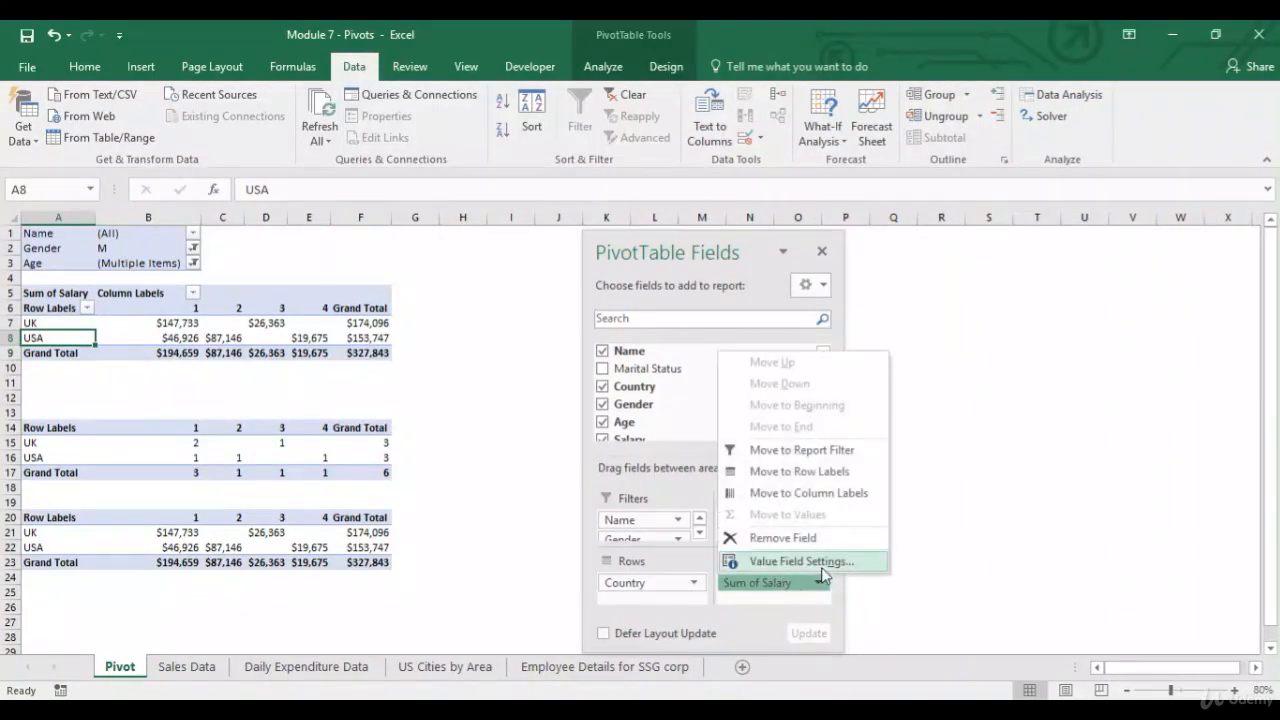
click(821, 567)
click(1030, 348)
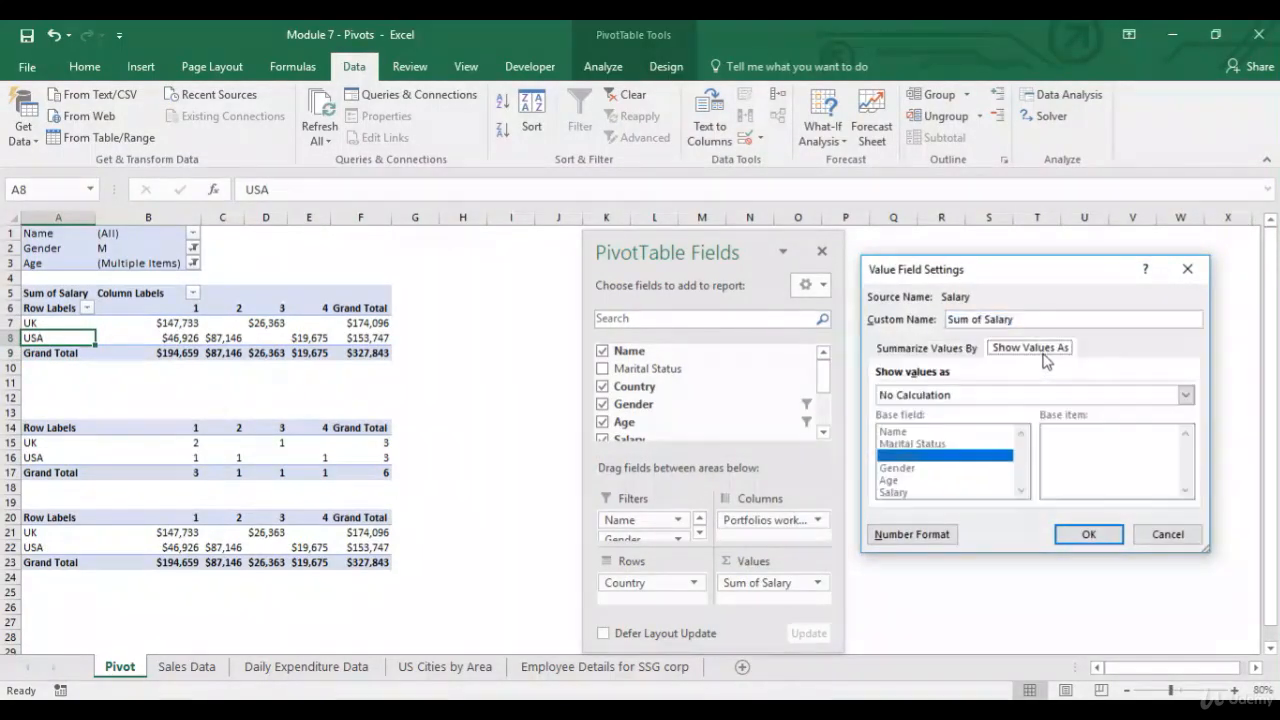
click(1020, 396)
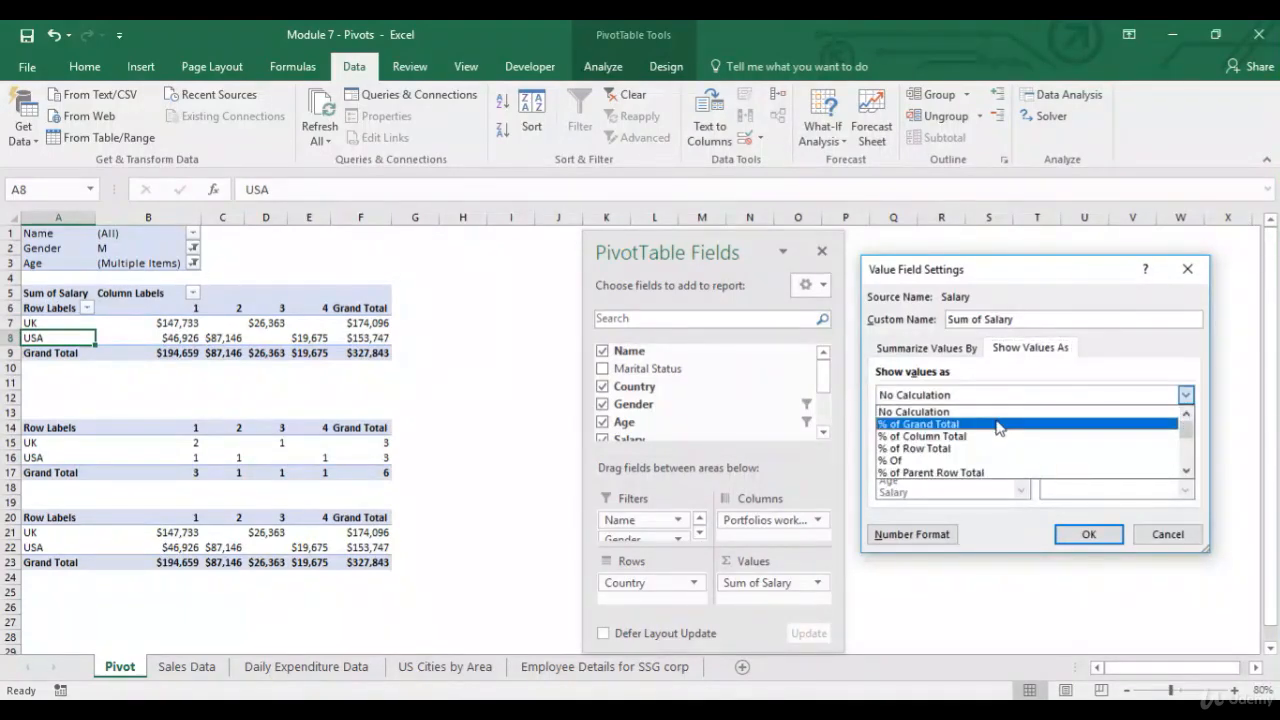
click(998, 424)
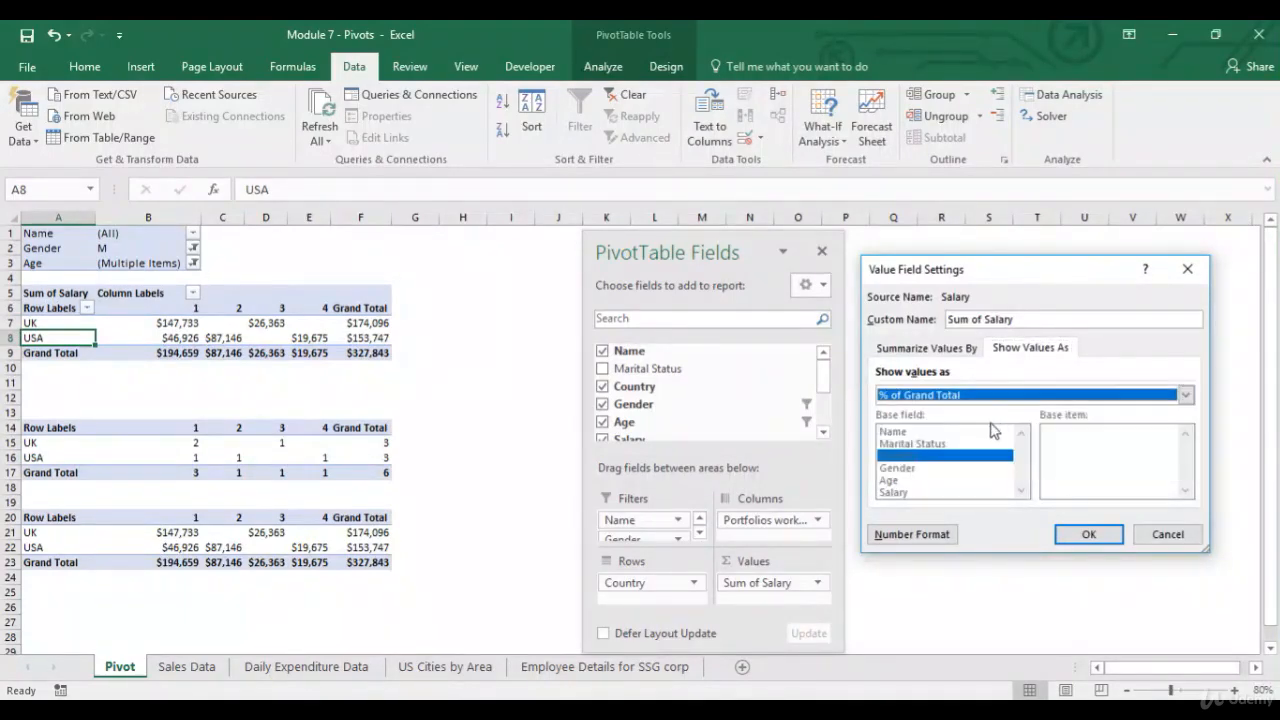
click(1090, 535)
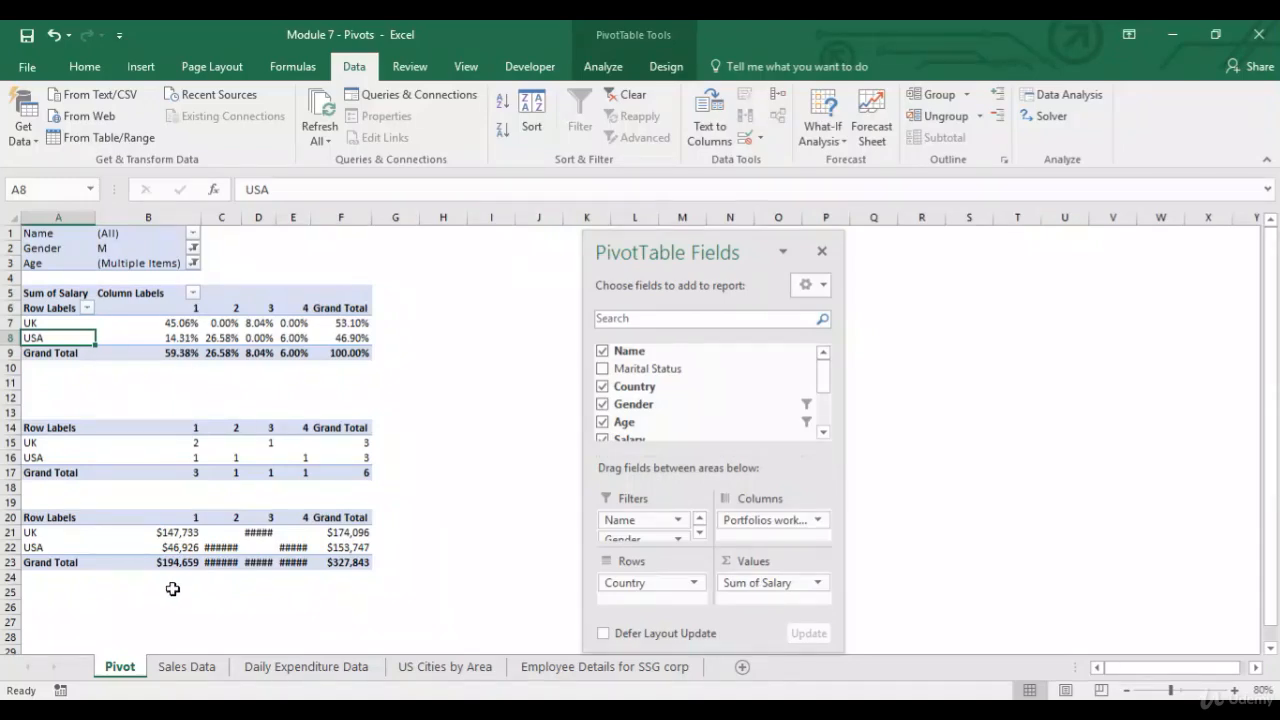
Autofit the widths of columns C to F.
drag(231, 216, 325, 217)
double_click(314, 216)
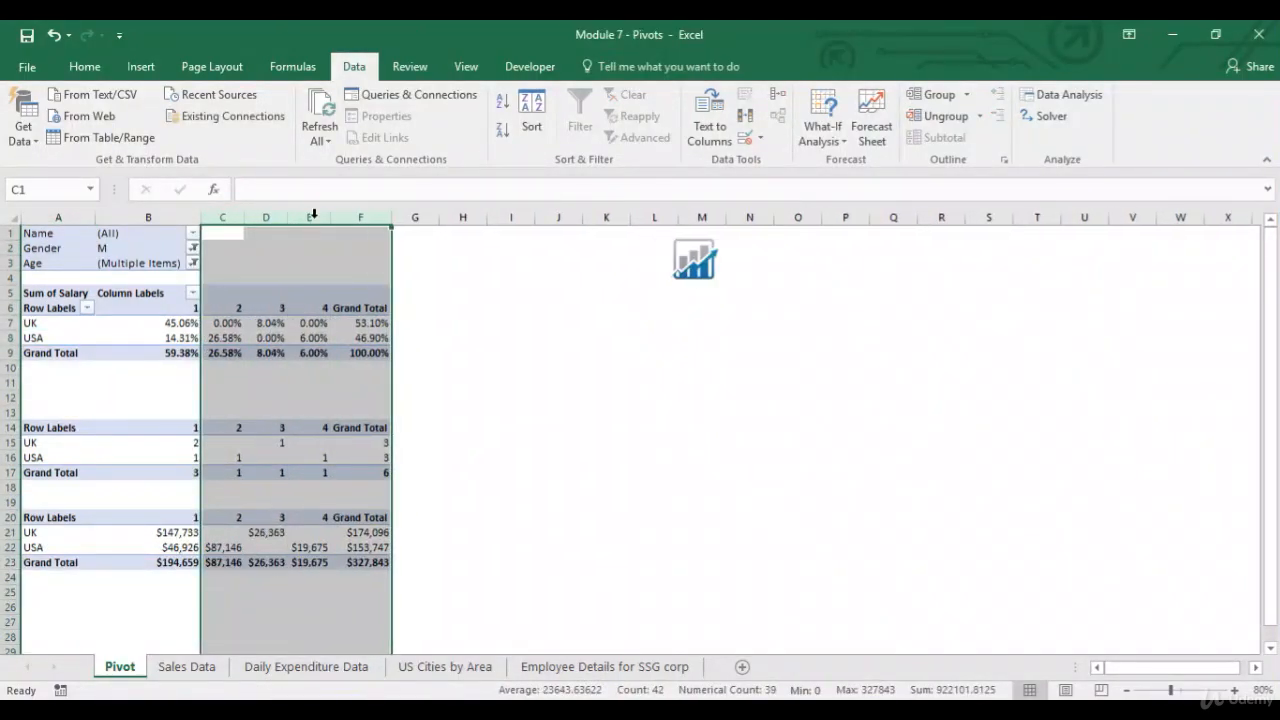
click(190, 532)
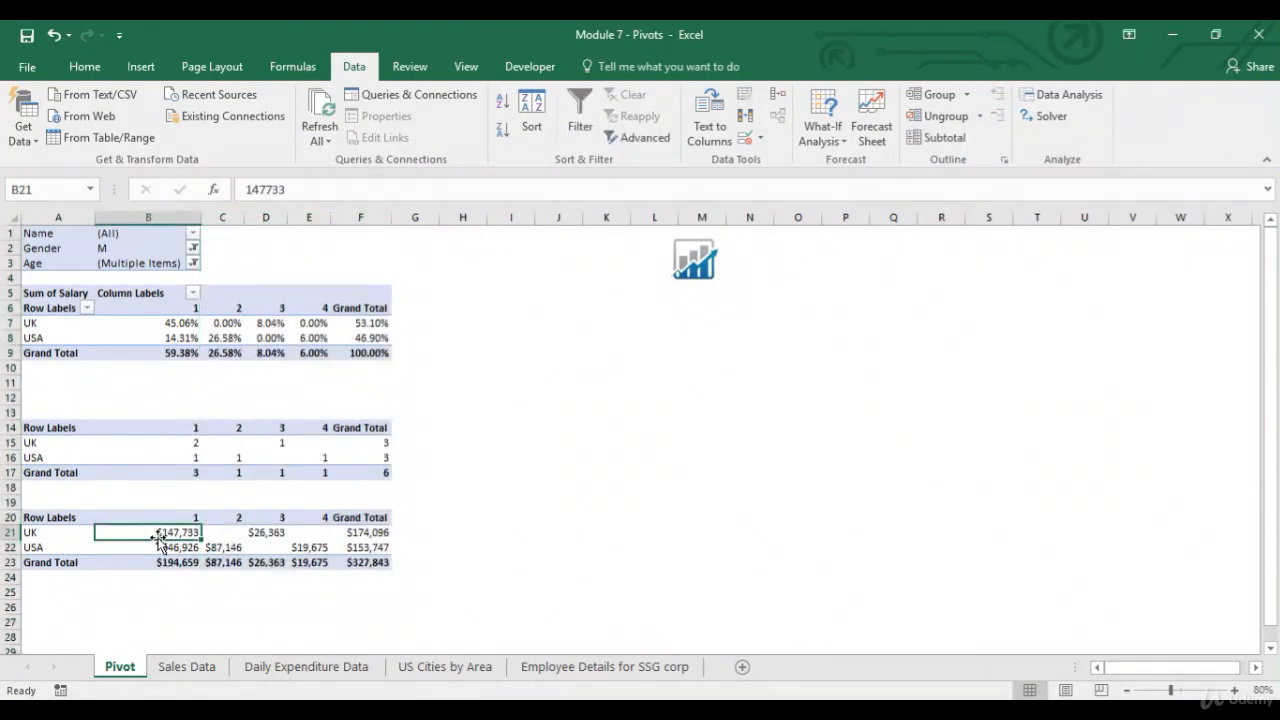
click(167, 323)
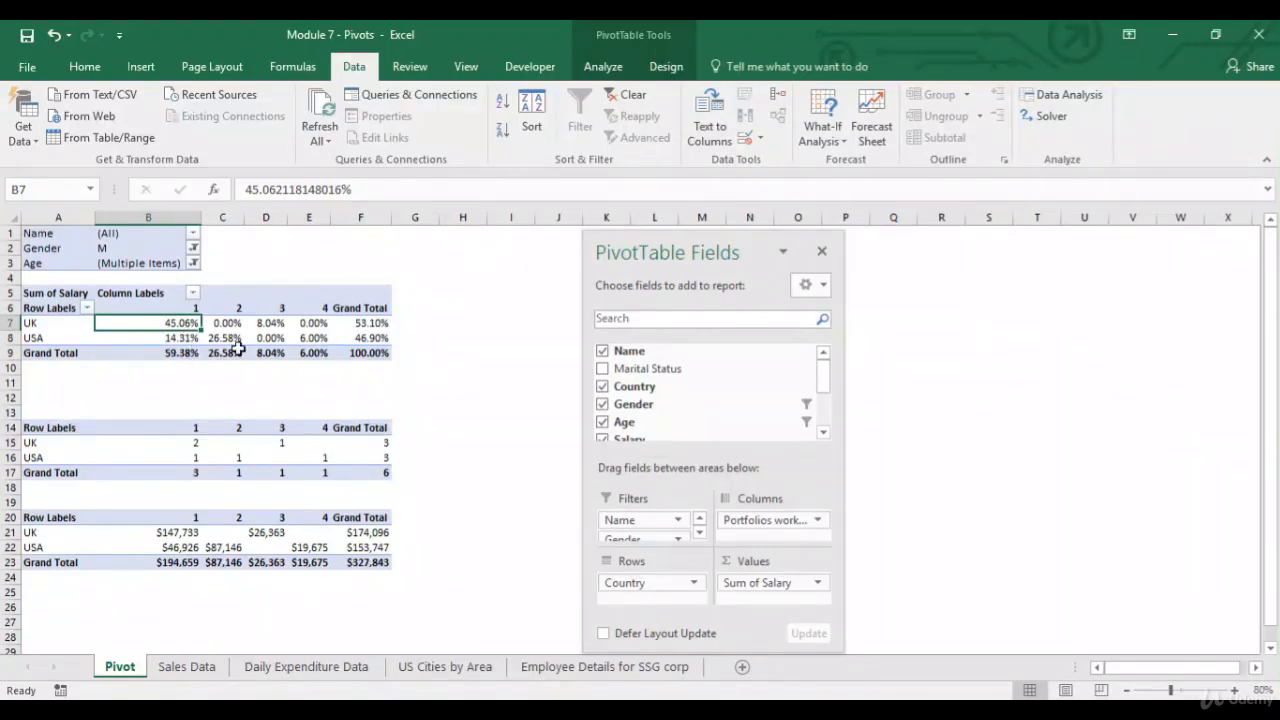
Enter the formula =B21/F23 in cell B24 and format it as a percentage.
click(190, 578)
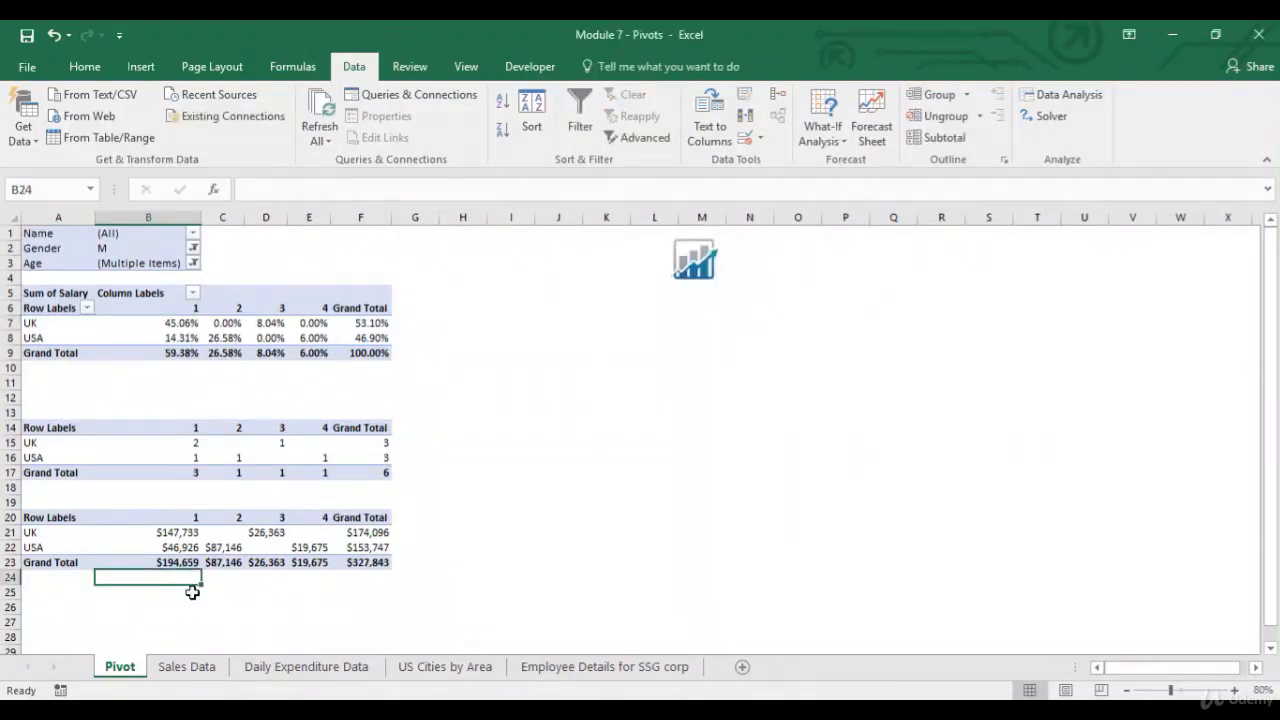
text(=)
key(Up)
key(Up)
key(Up)
text(/)
click(365, 562)
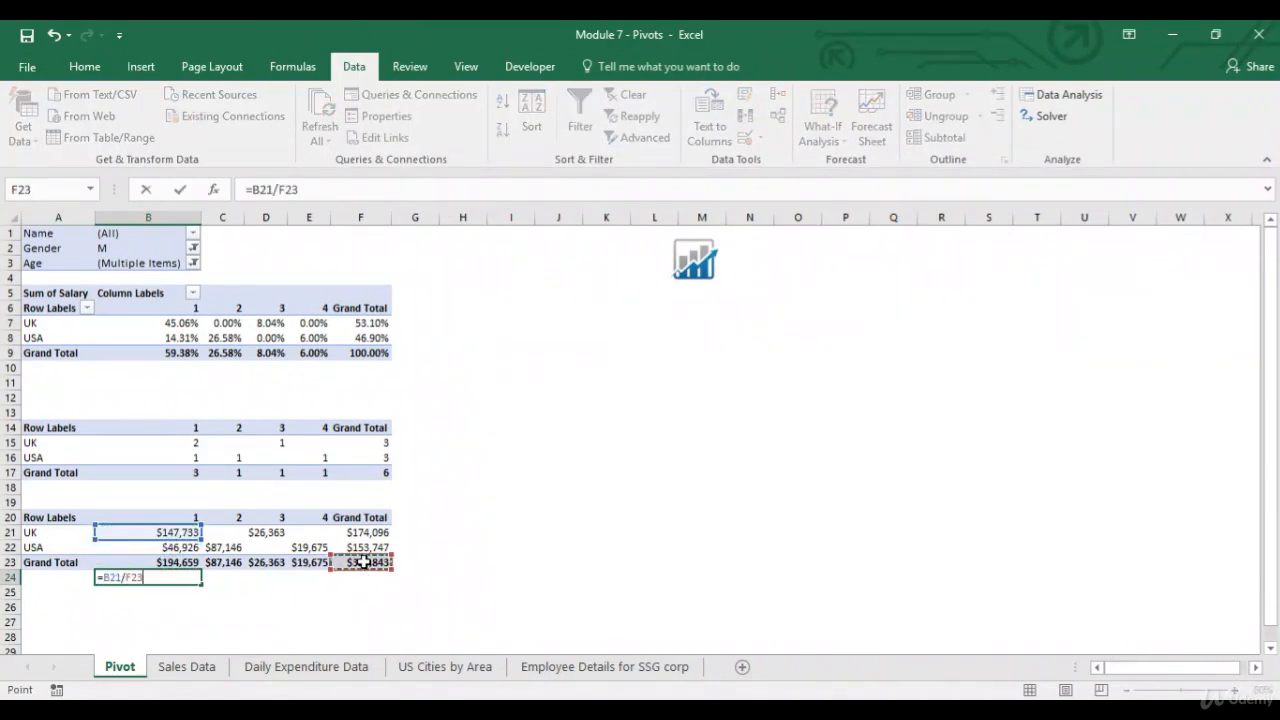
key(Return)
key(Up)
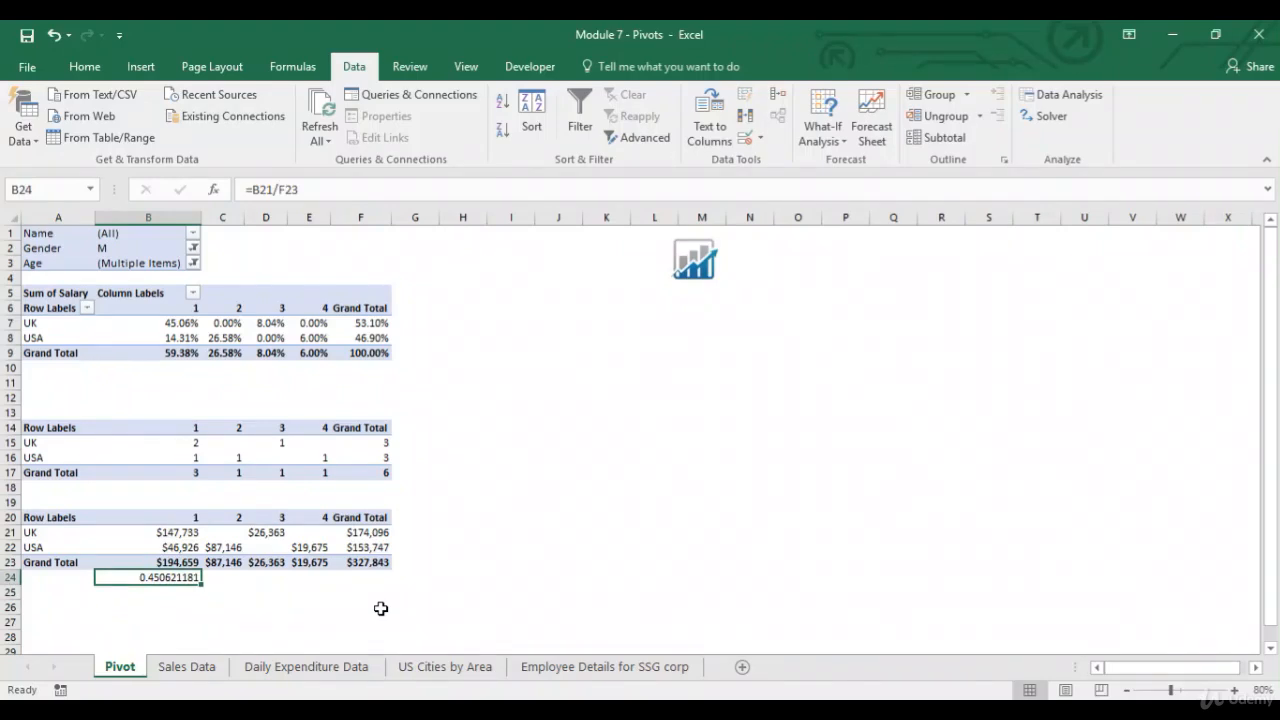
click(87, 70)
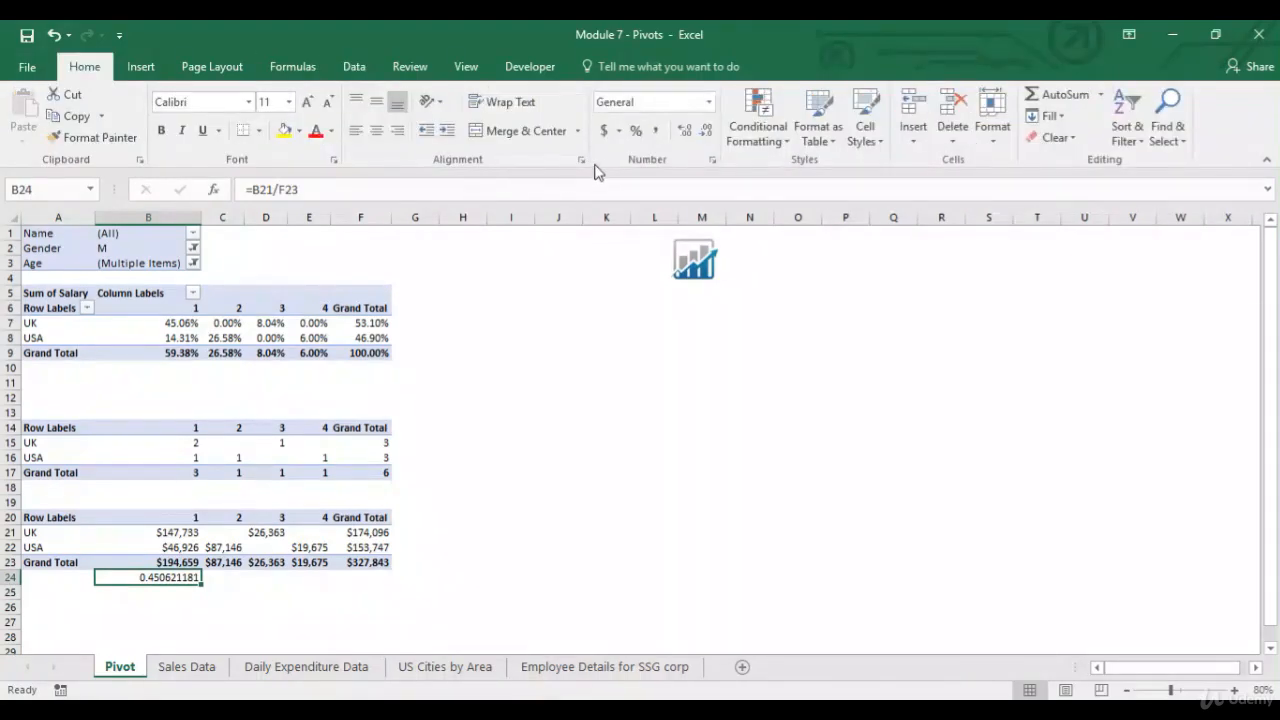
click(635, 130)
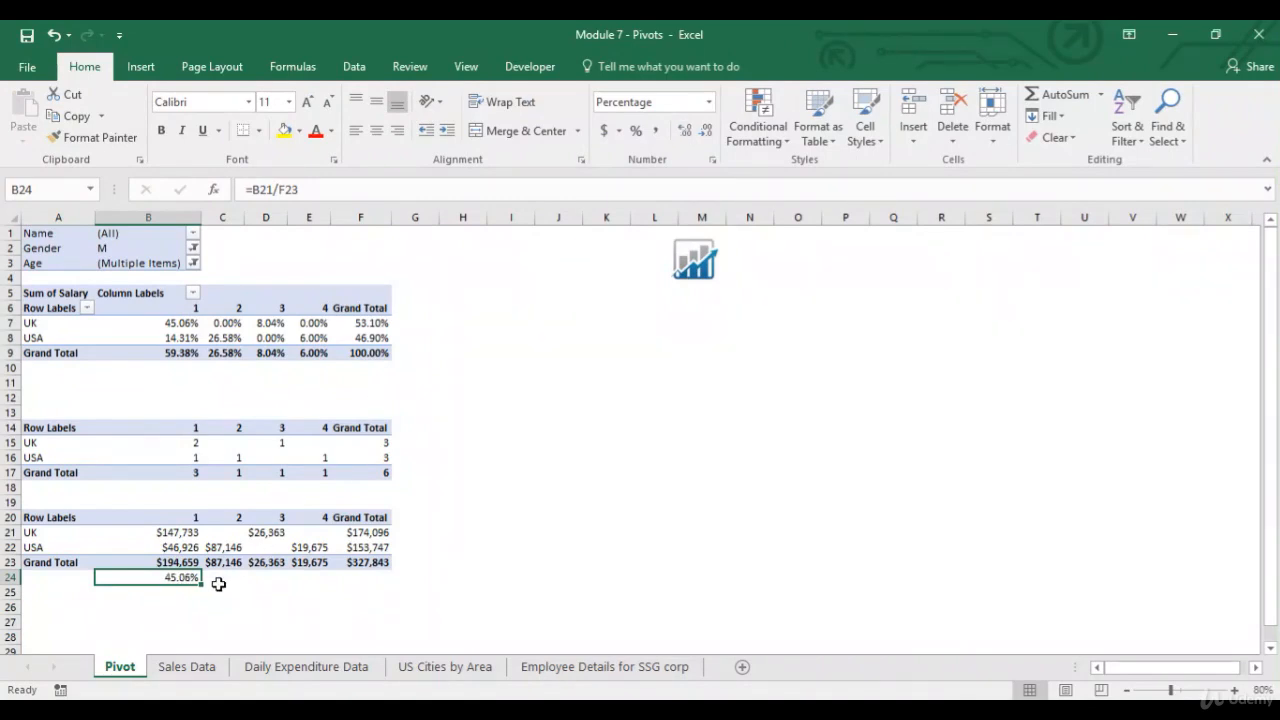
Compare the percentage PivotTable cells with the matching salary sums in the copied table.
click(171, 608)
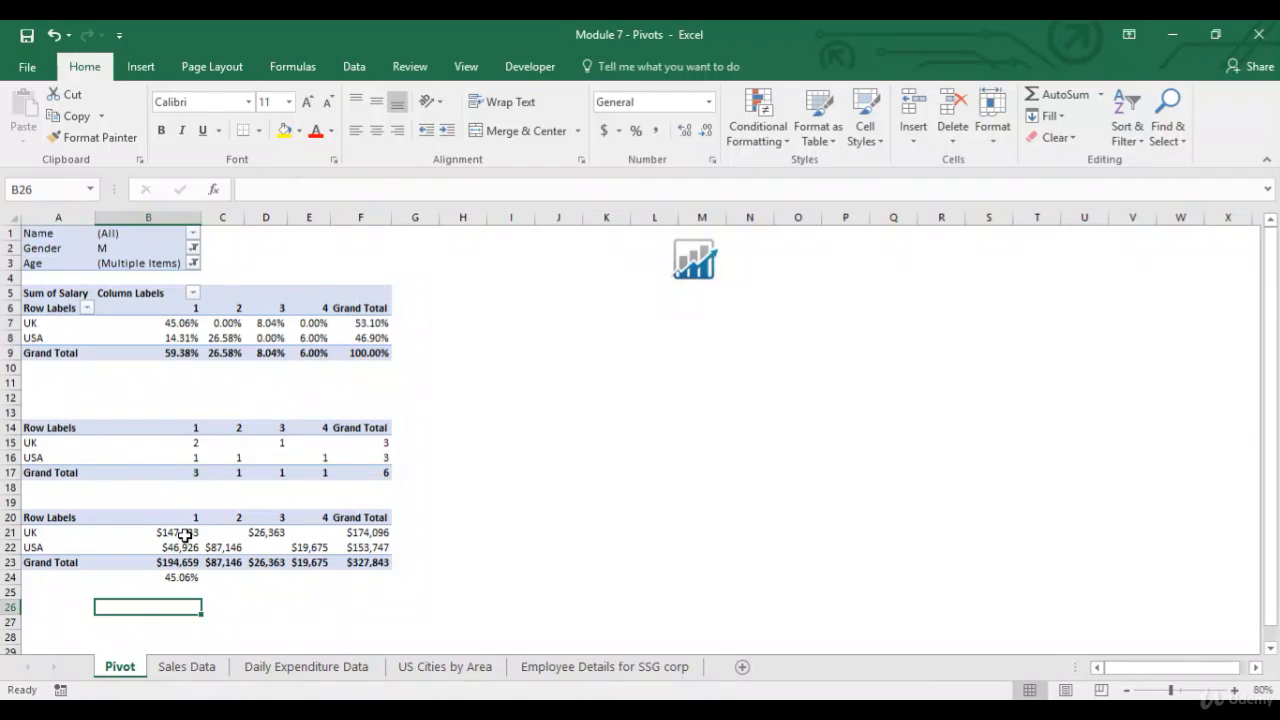
click(185, 535)
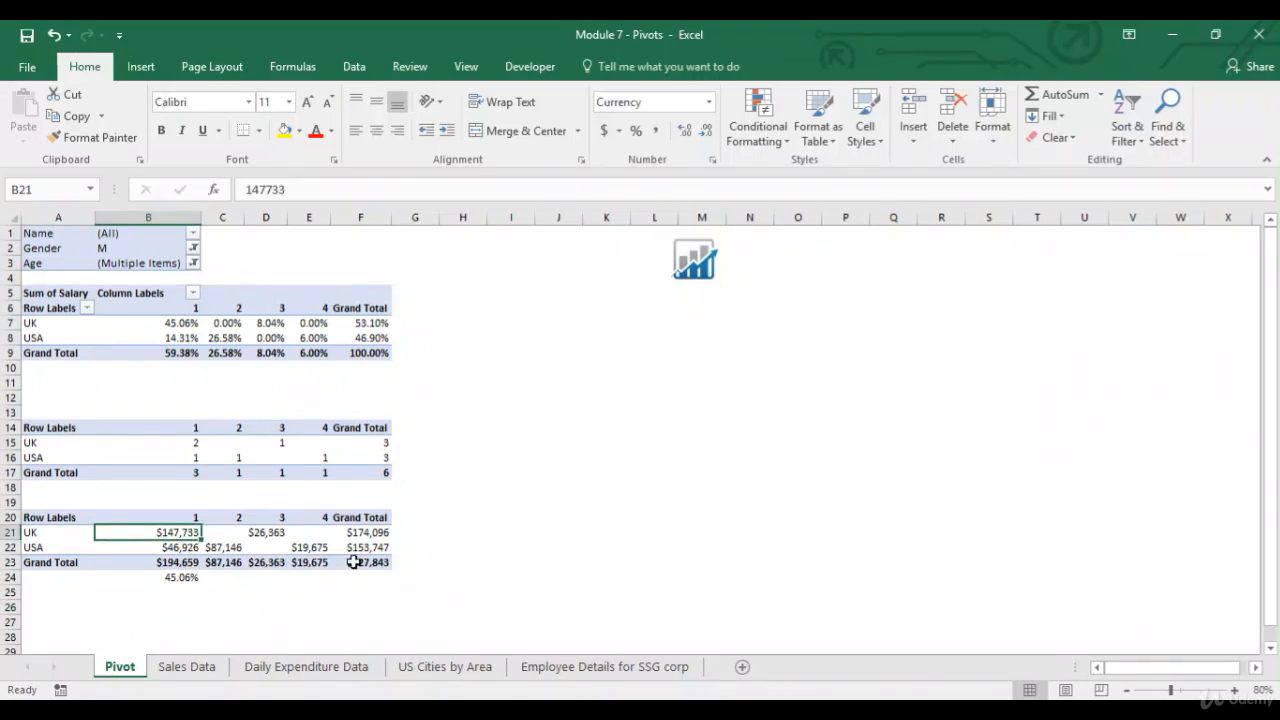
click(356, 565)
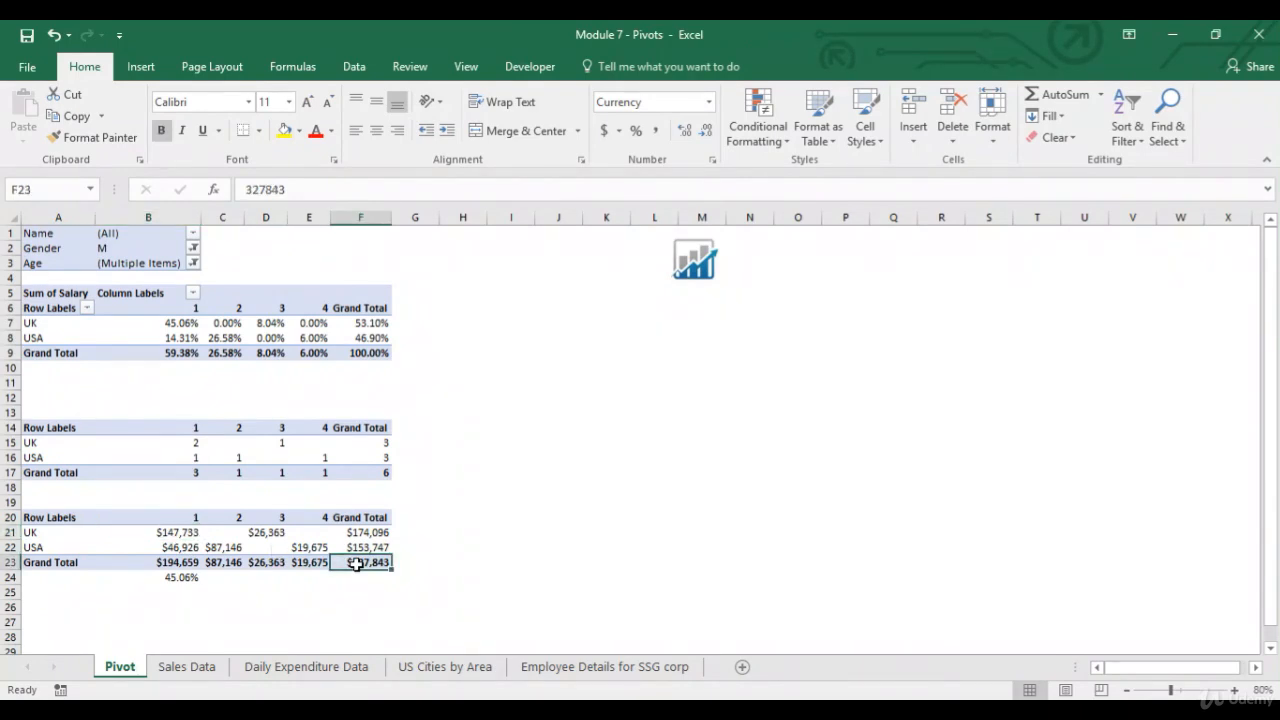
click(187, 534)
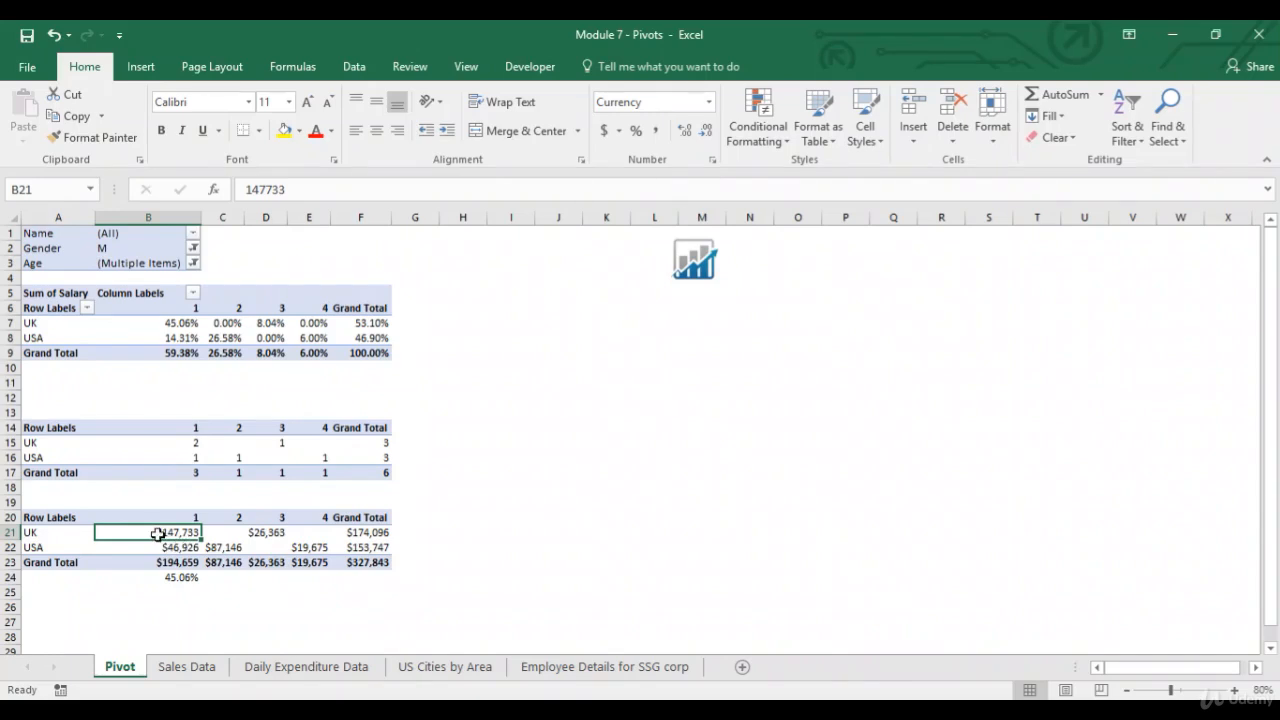
click(276, 535)
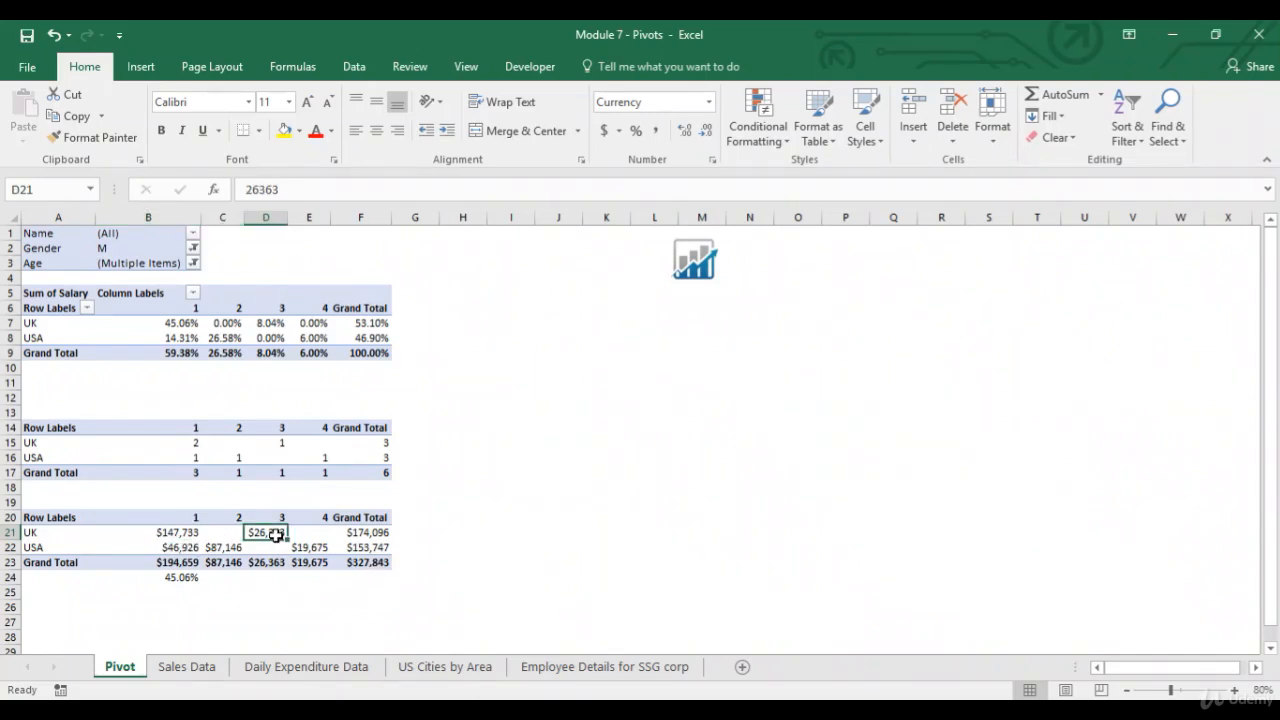
click(362, 563)
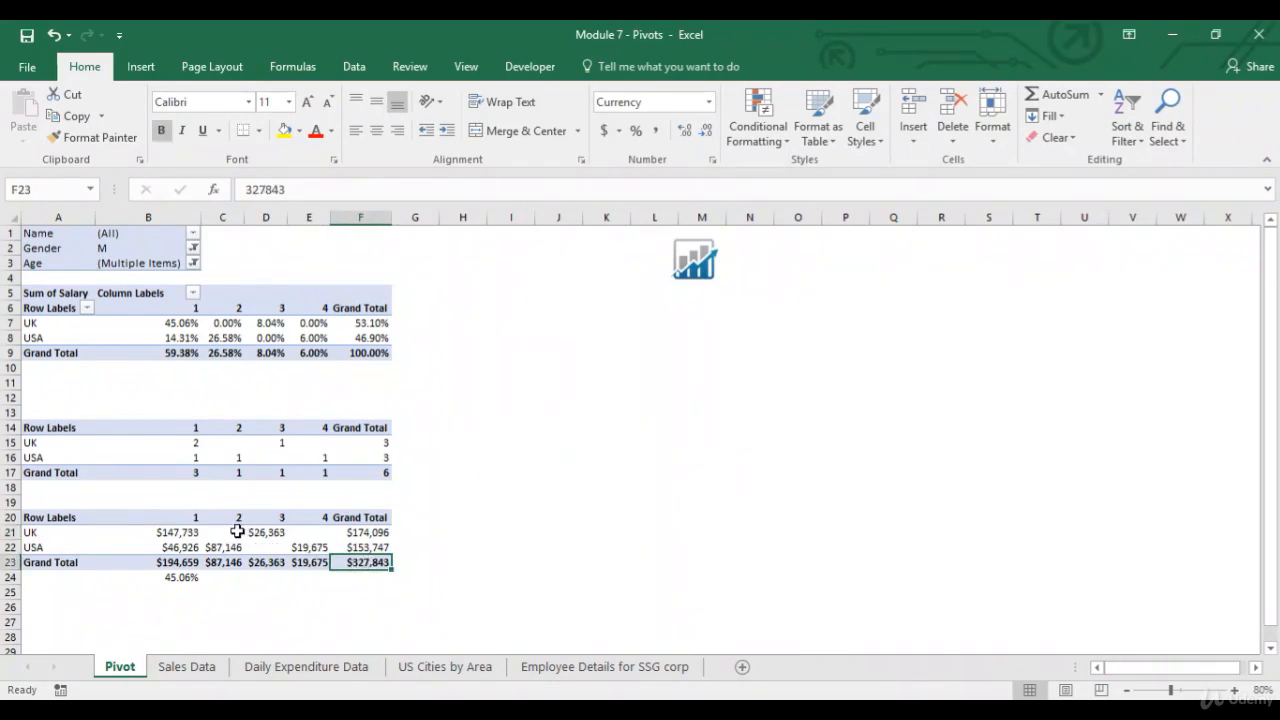
click(235, 532)
click(275, 549)
click(310, 532)
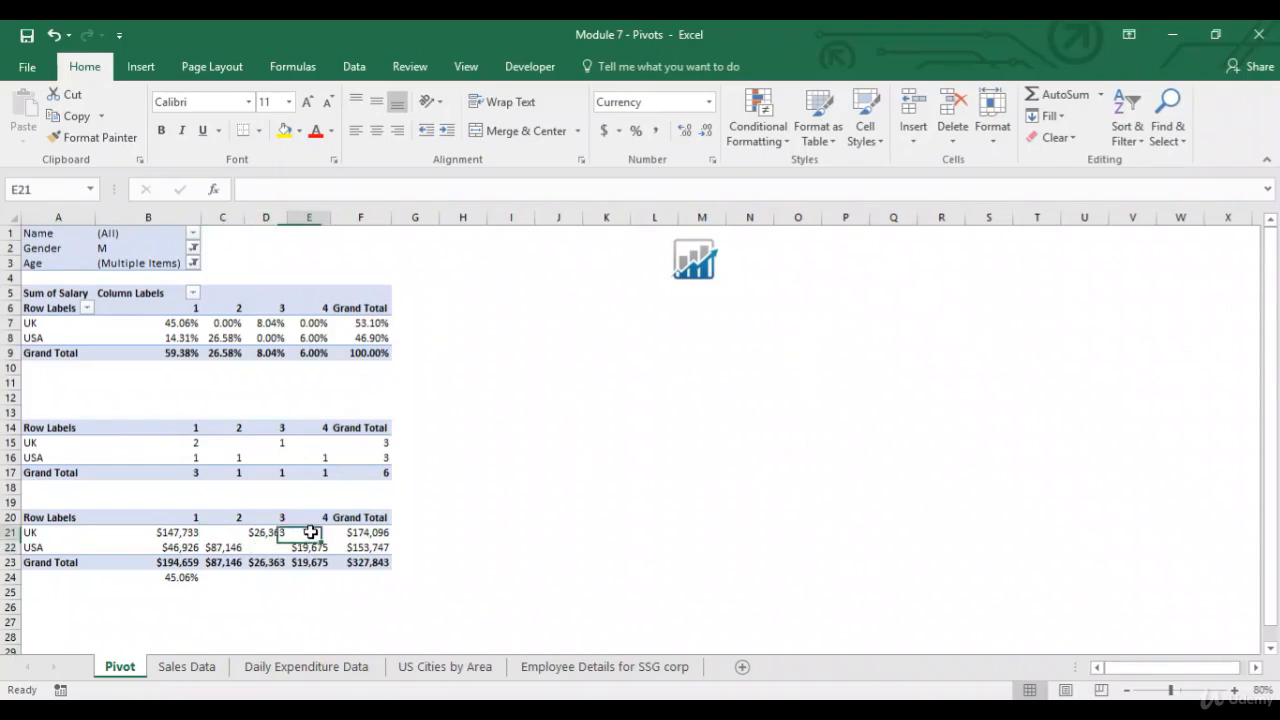
click(229, 320)
key(Right)
key(Right)
key(Left)
key(Left)
key(Left)
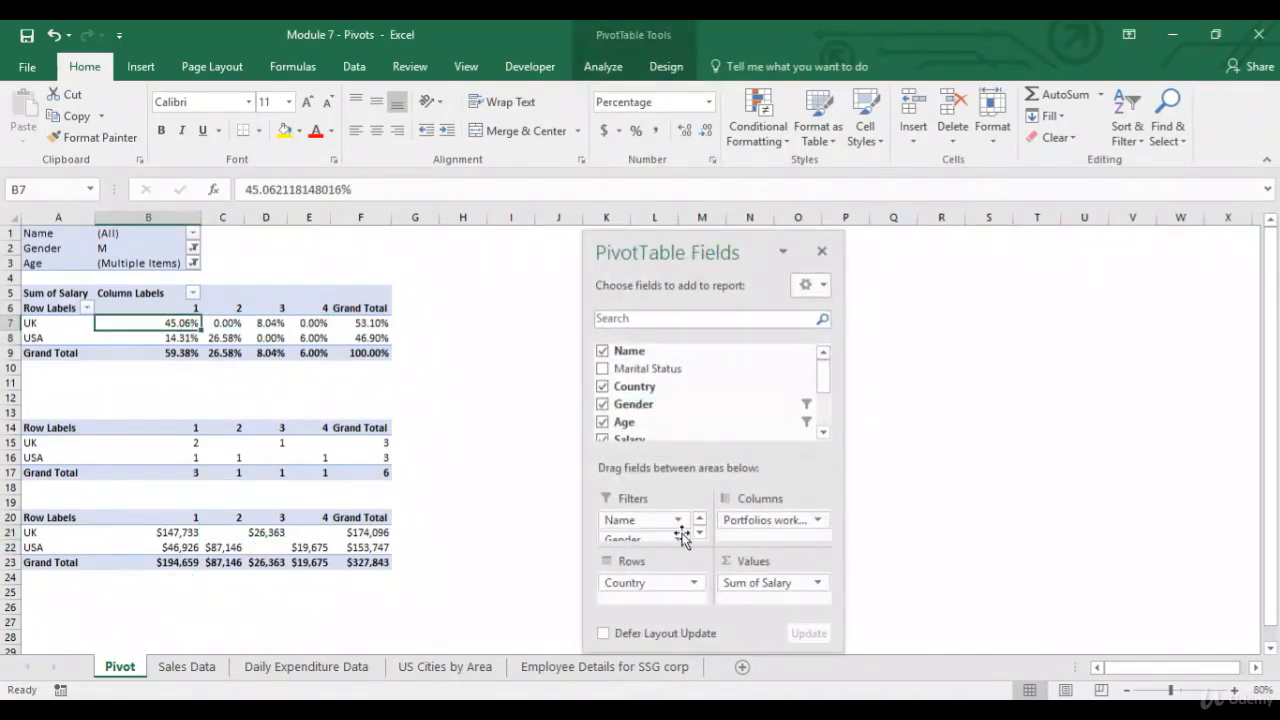
Show the Salary values as % of Column Total and compare them with the copied column sums.
click(816, 584)
click(832, 562)
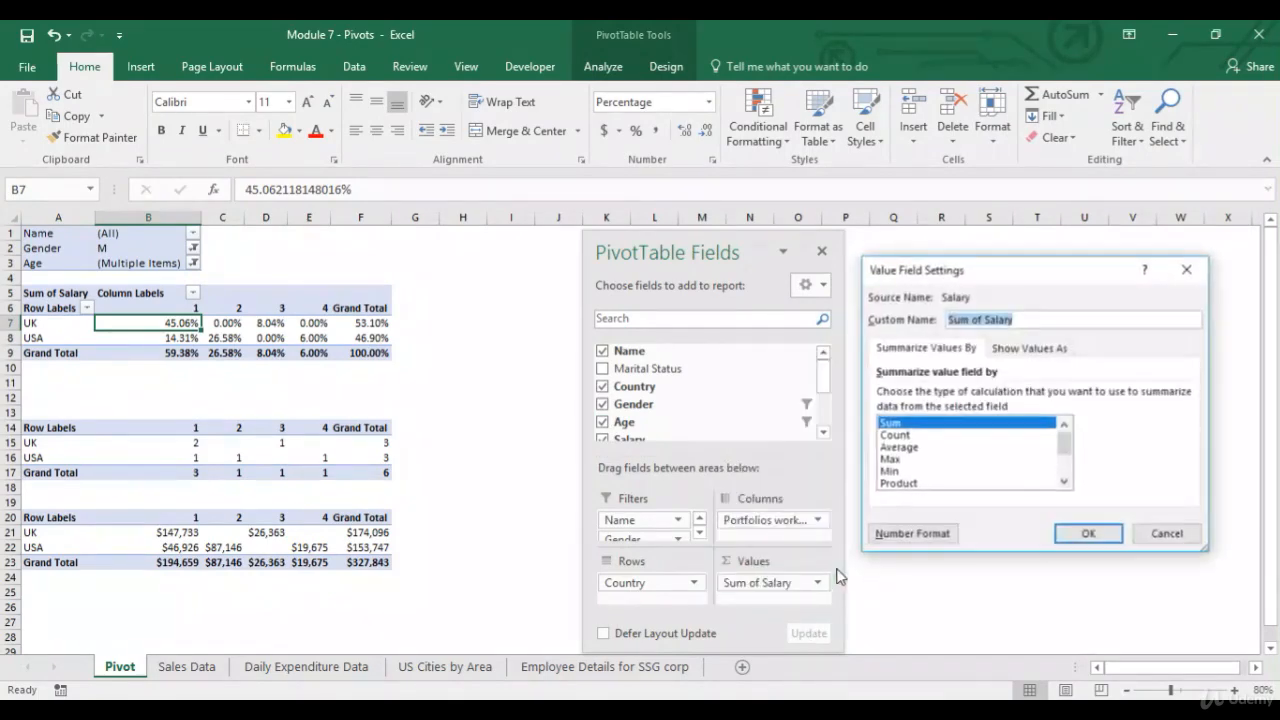
click(1048, 348)
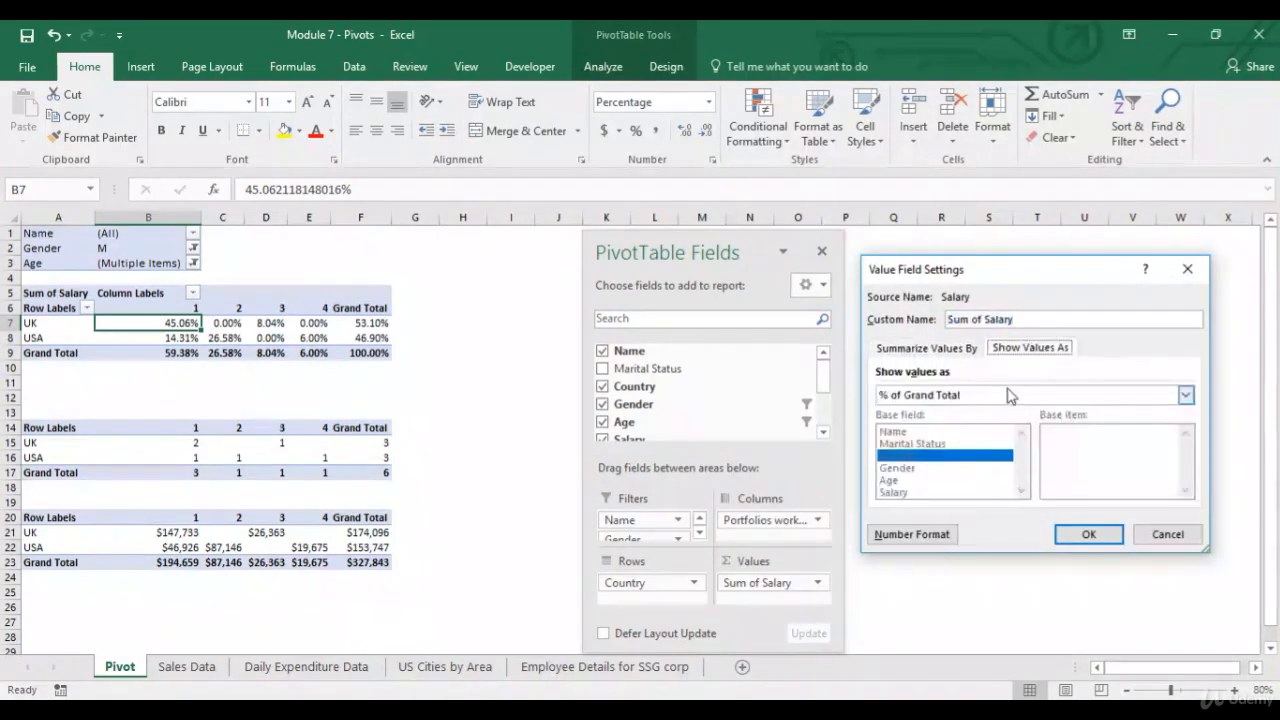
click(1008, 395)
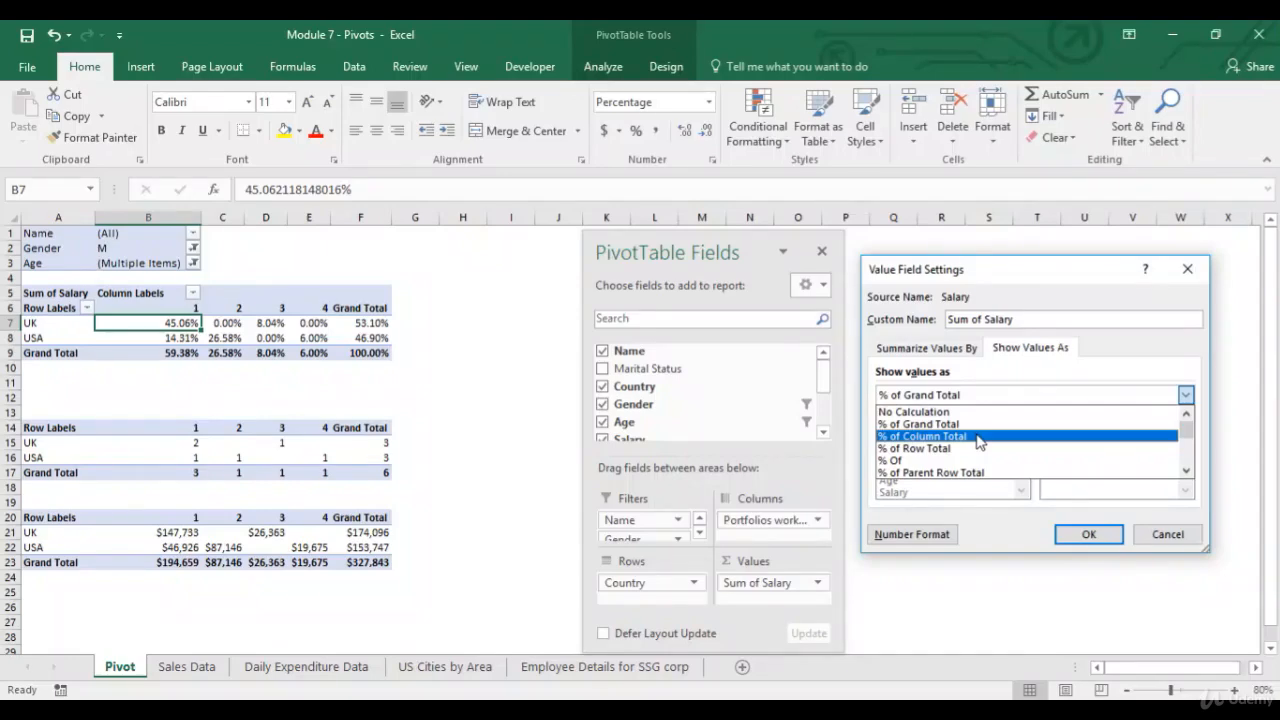
click(978, 437)
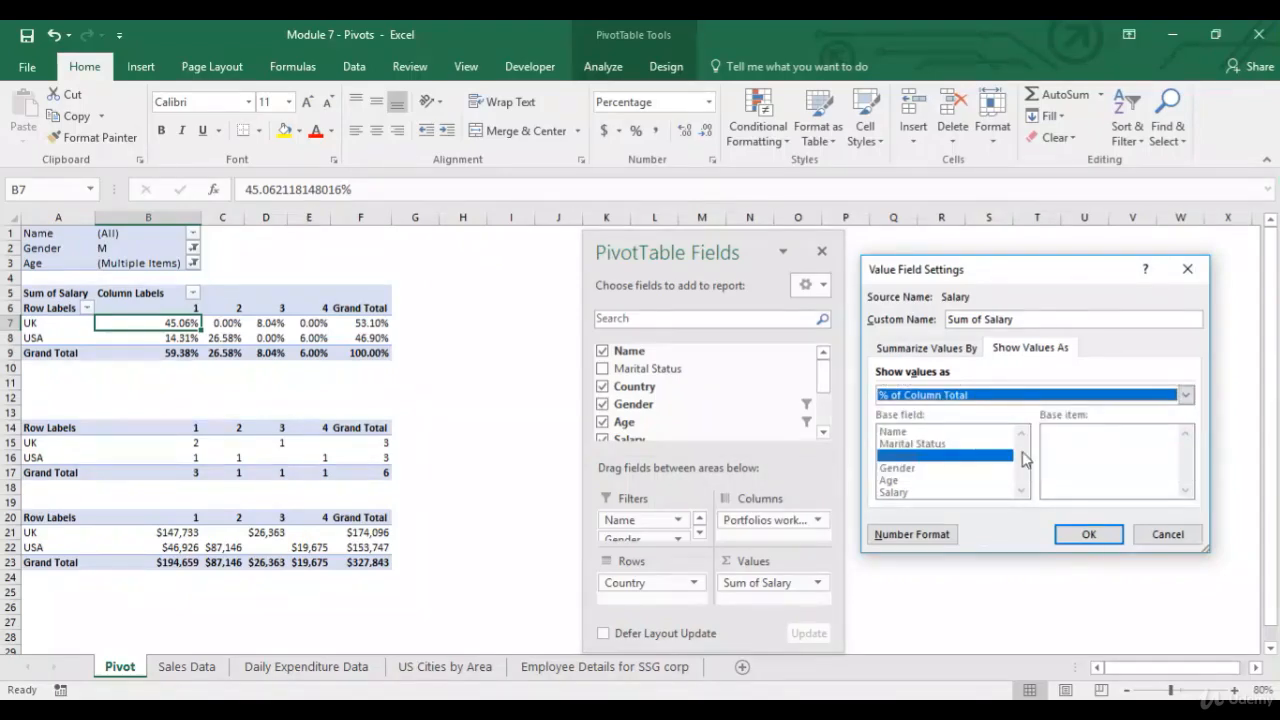
click(1085, 535)
key(Right)
drag(174, 322, 226, 337)
click(178, 352)
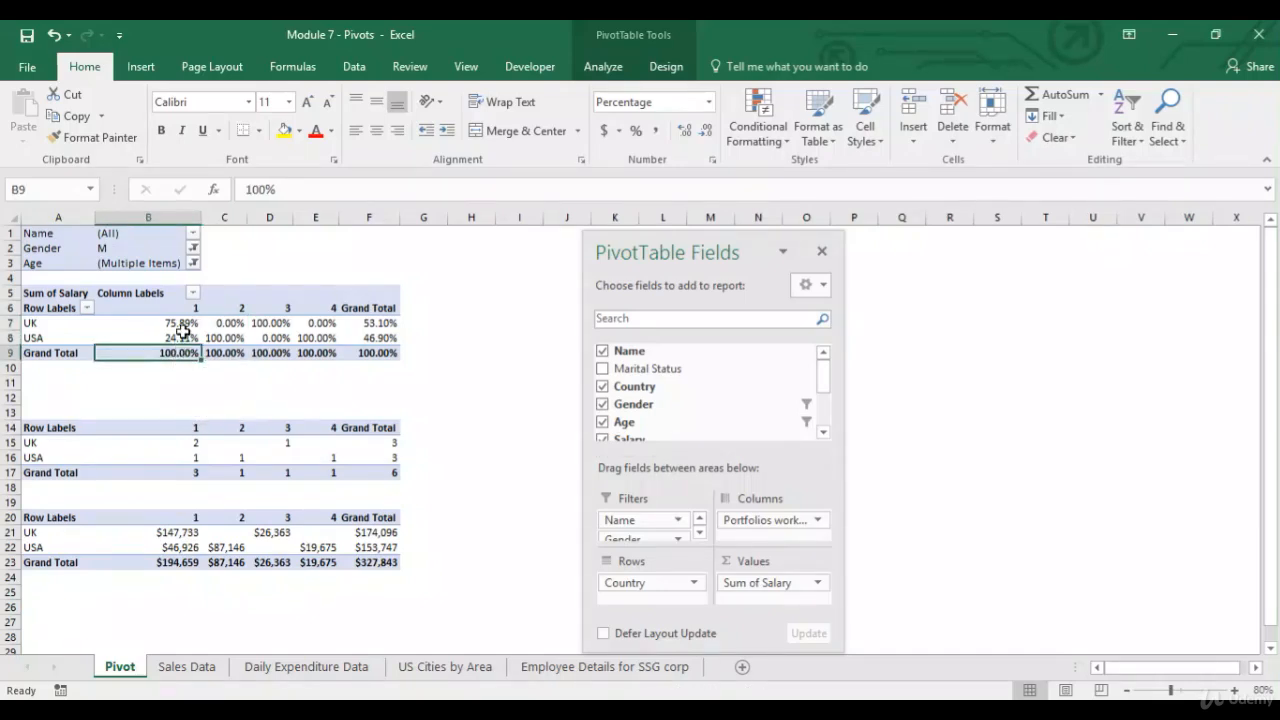
click(188, 535)
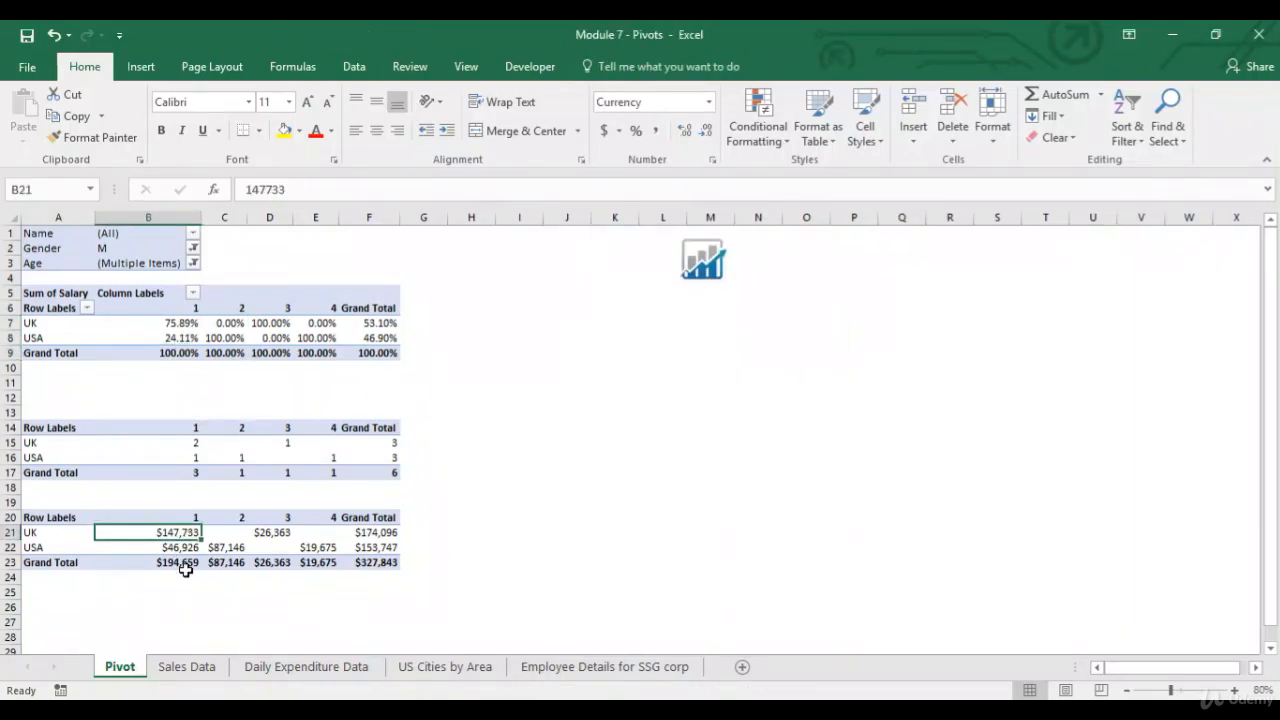
click(188, 563)
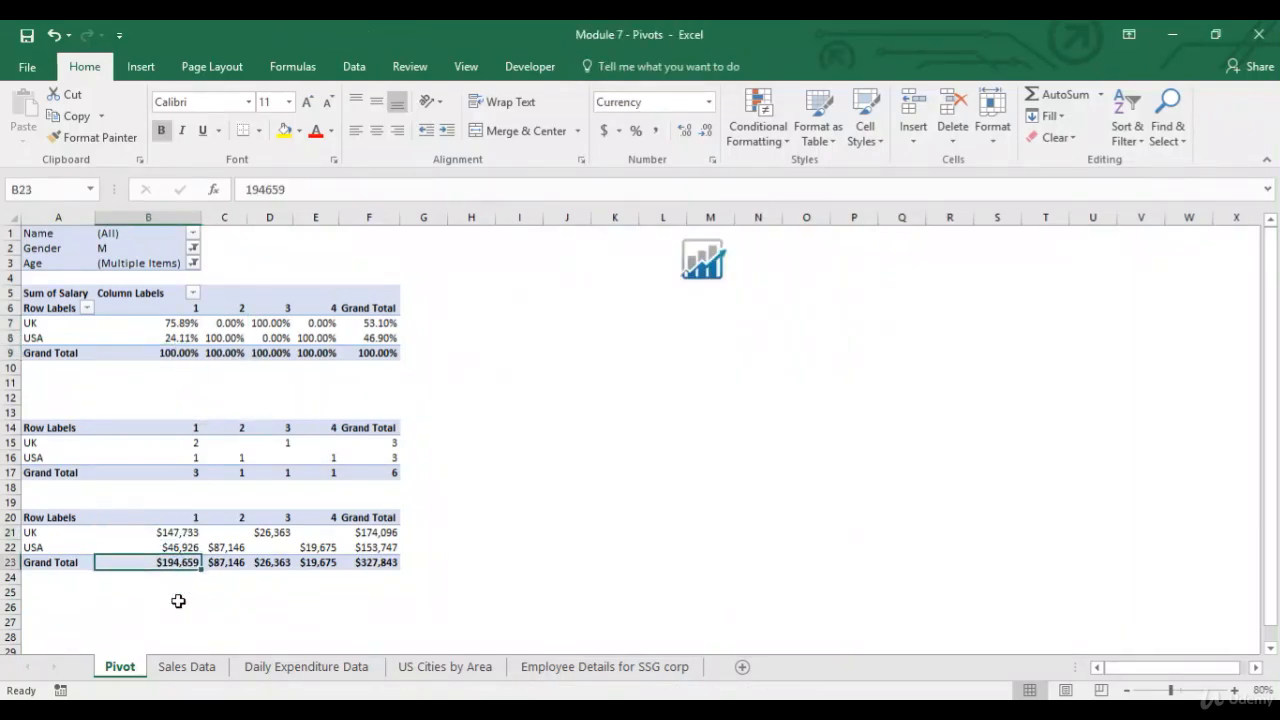
Compare the column 2 percentages of the PivotTable with the column 2 salary values in the copied table.
click(174, 322)
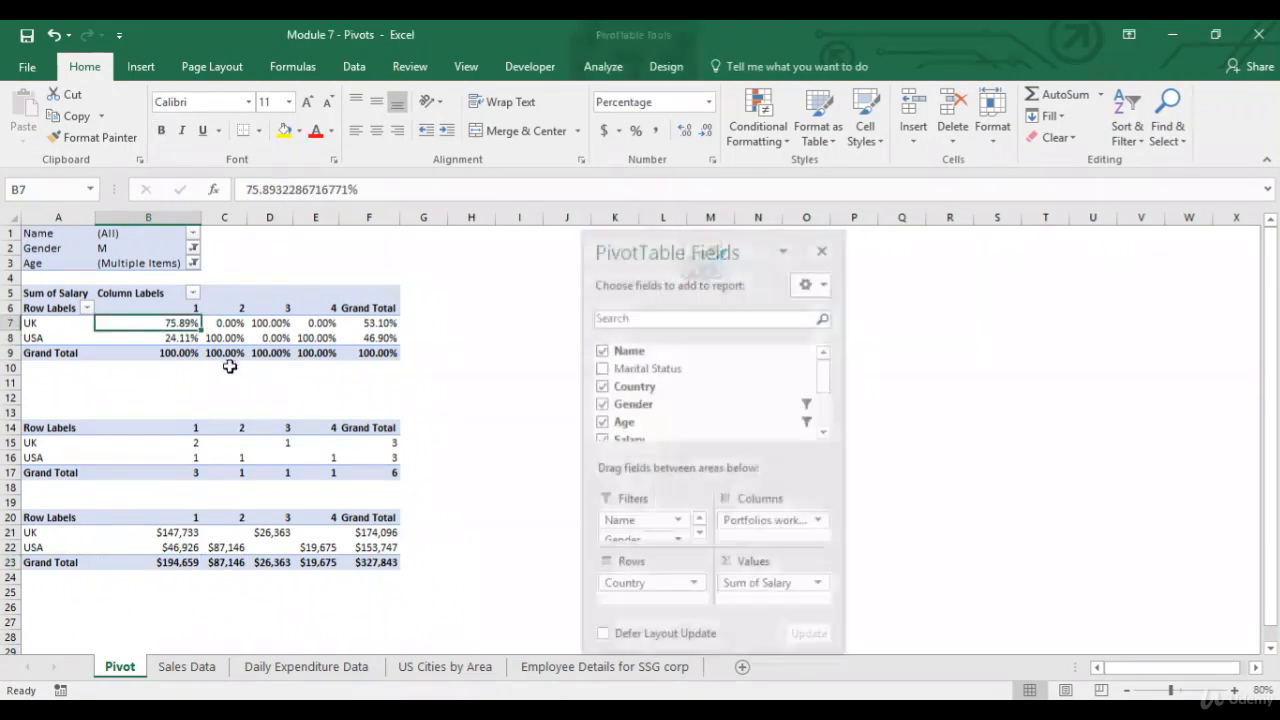
click(232, 533)
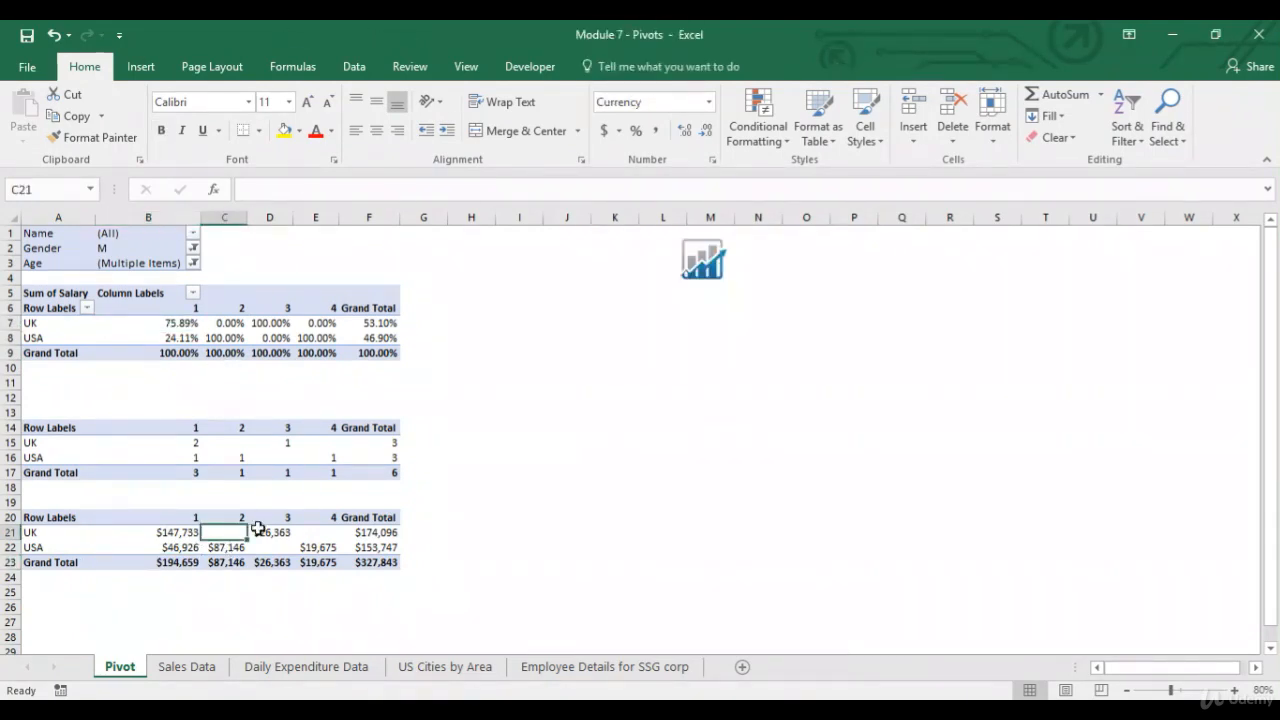
click(230, 565)
click(234, 549)
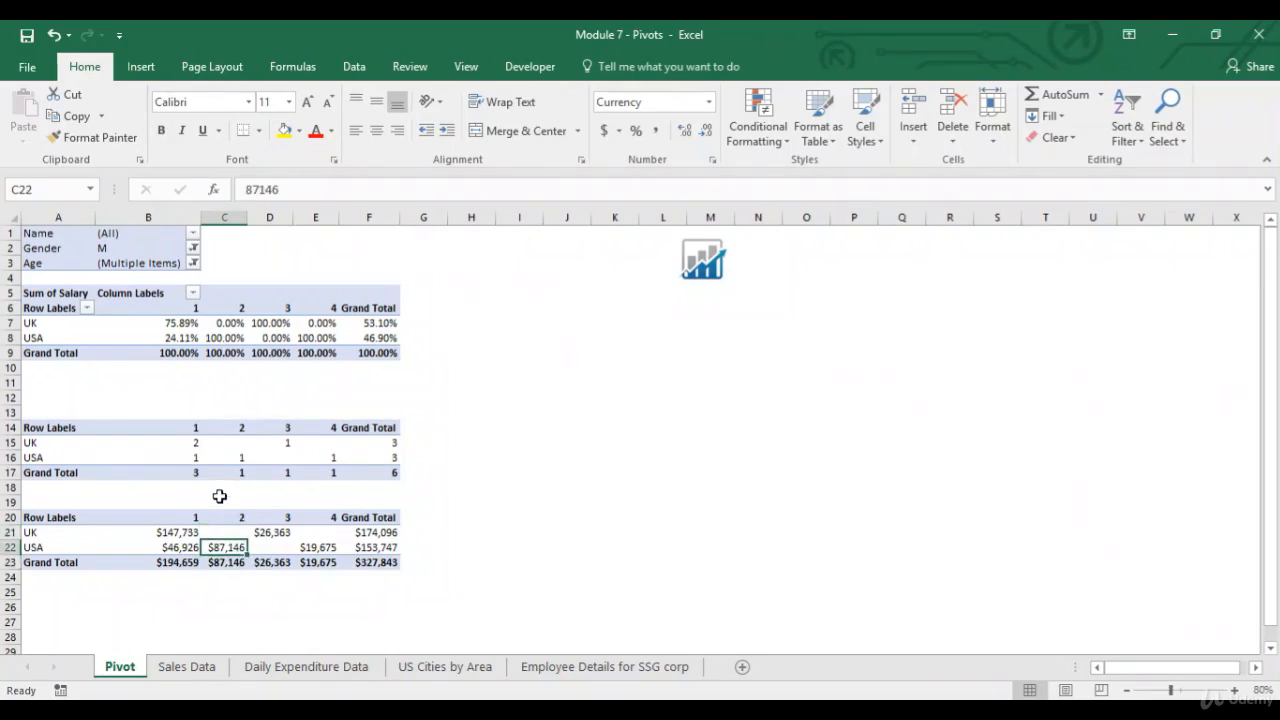
drag(233, 520, 231, 560)
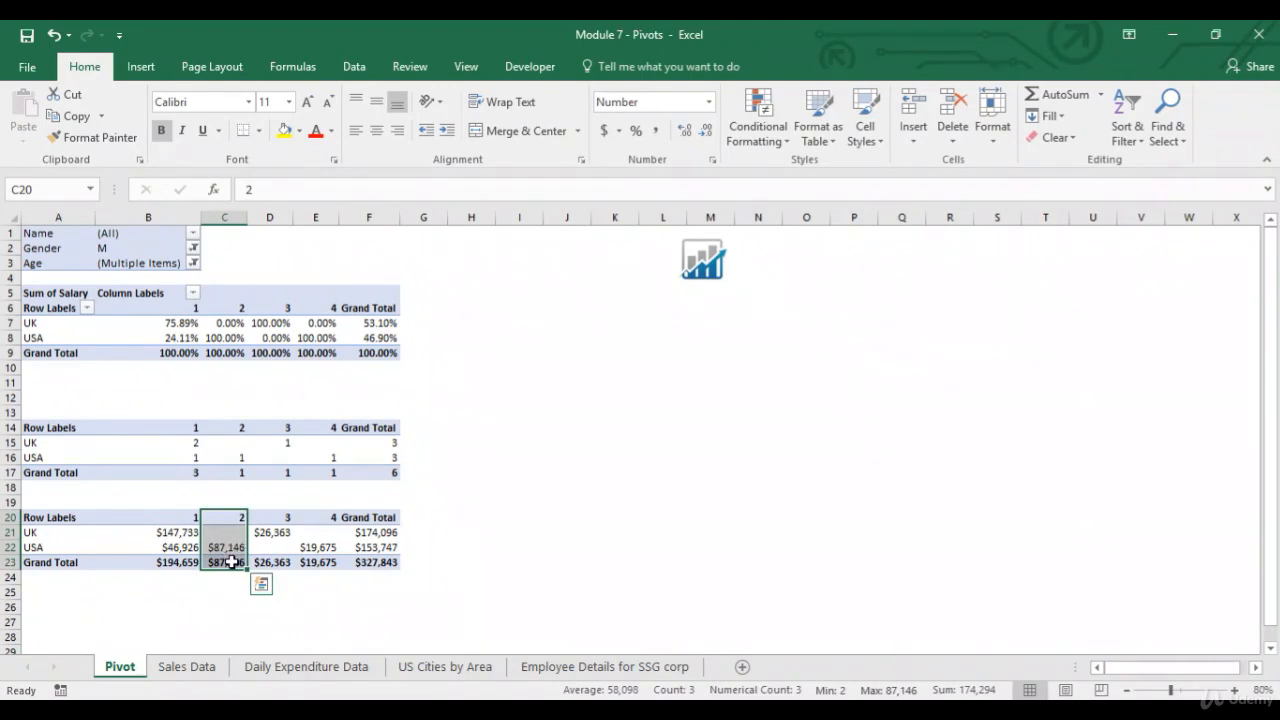
click(231, 562)
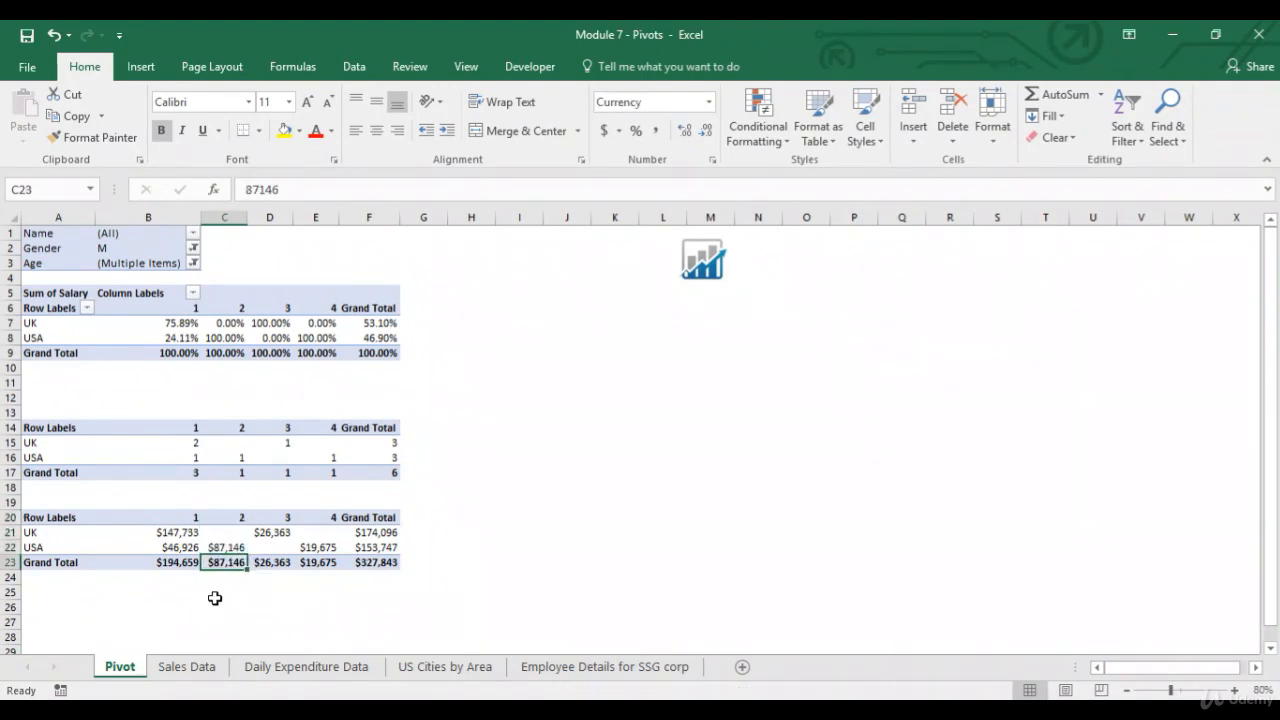
click(233, 534)
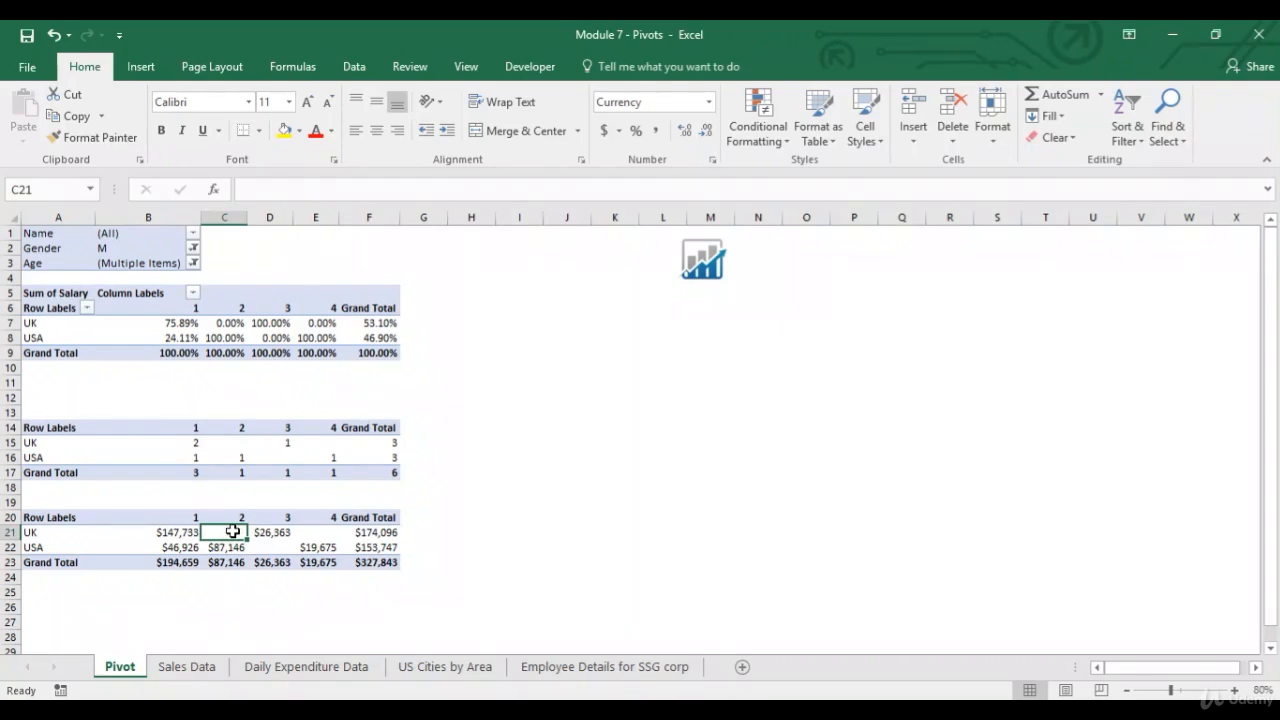
click(230, 547)
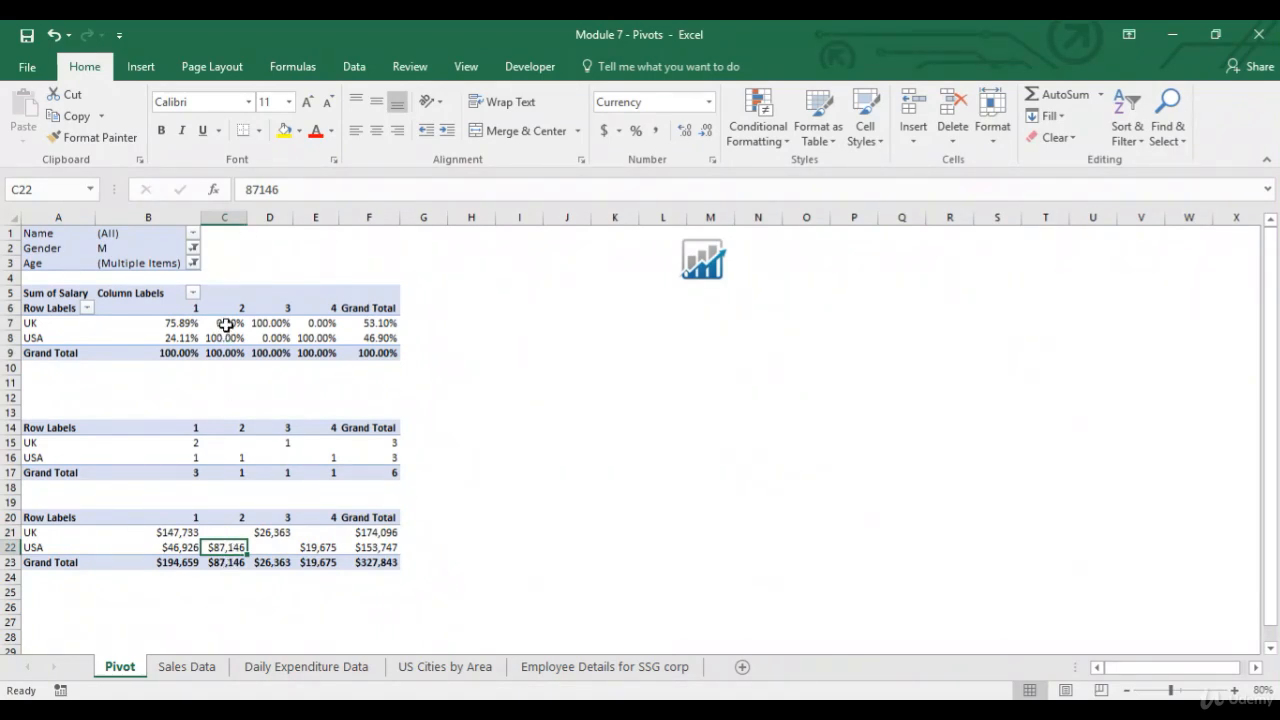
Show the Salary values as % of Row Total through the value field settings.
mouse_move(227, 327)
click(374, 323)
click(817, 582)
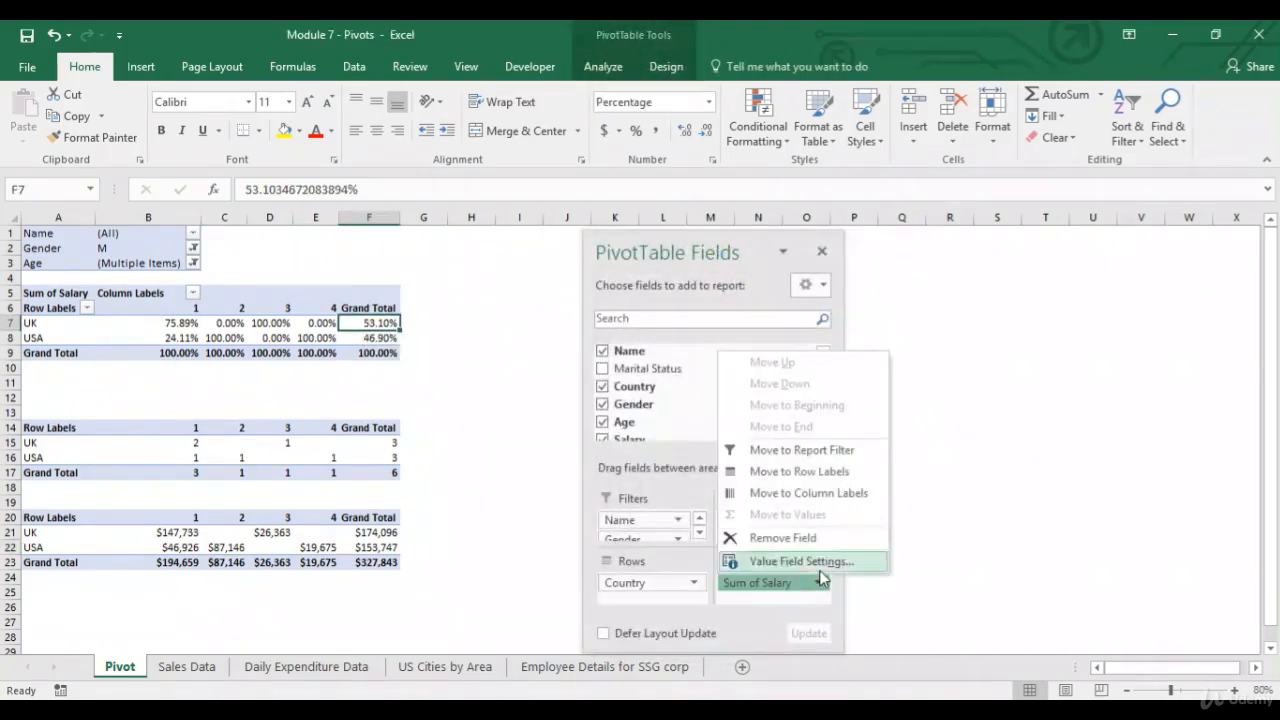
click(828, 560)
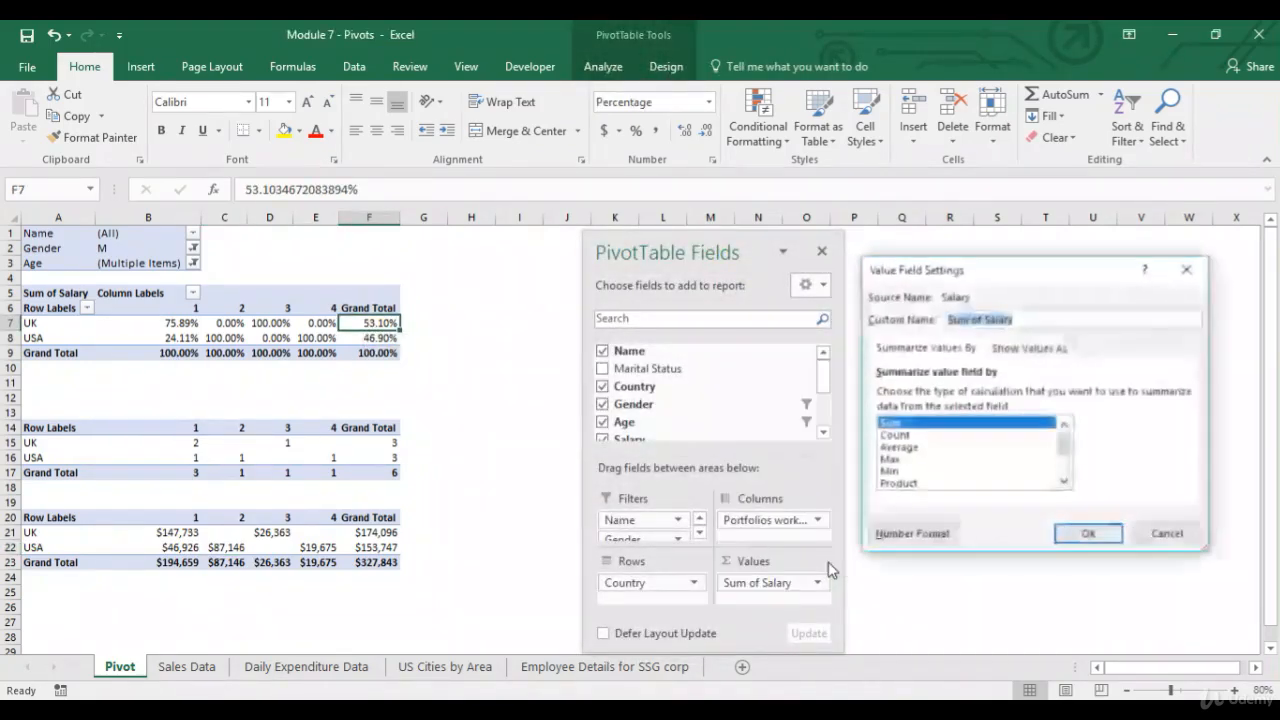
click(1060, 350)
click(1185, 395)
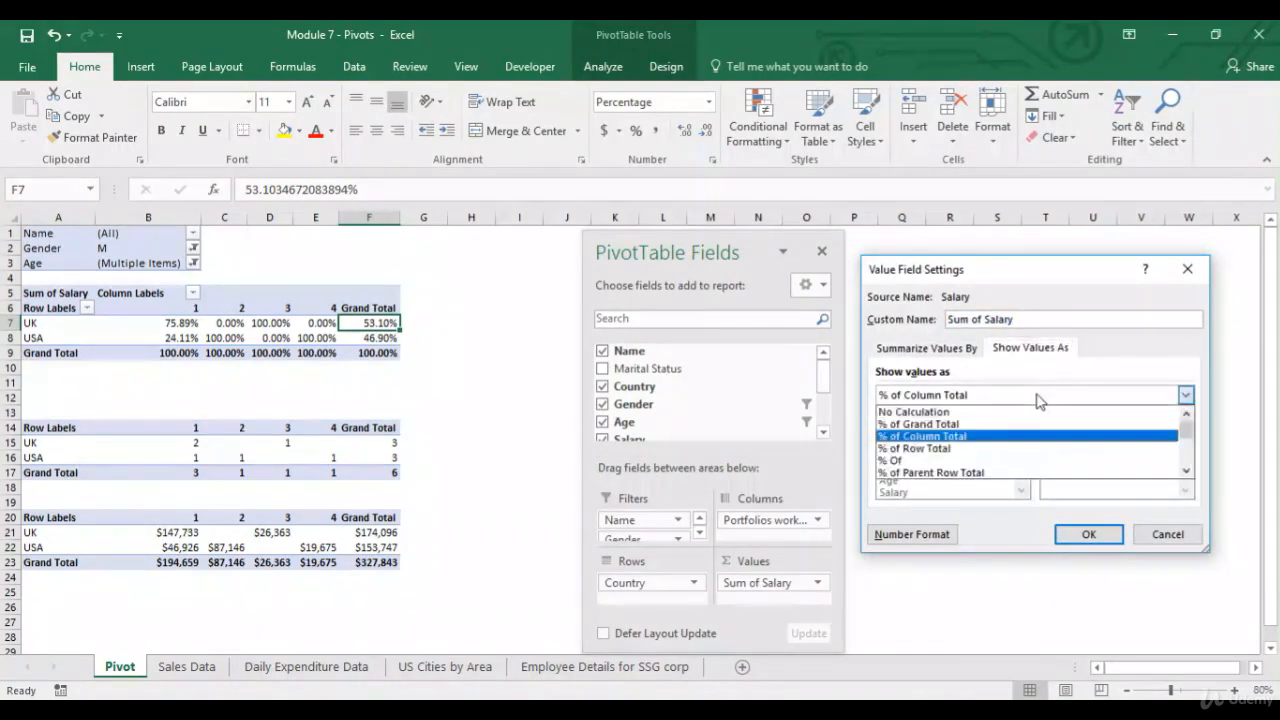
click(980, 452)
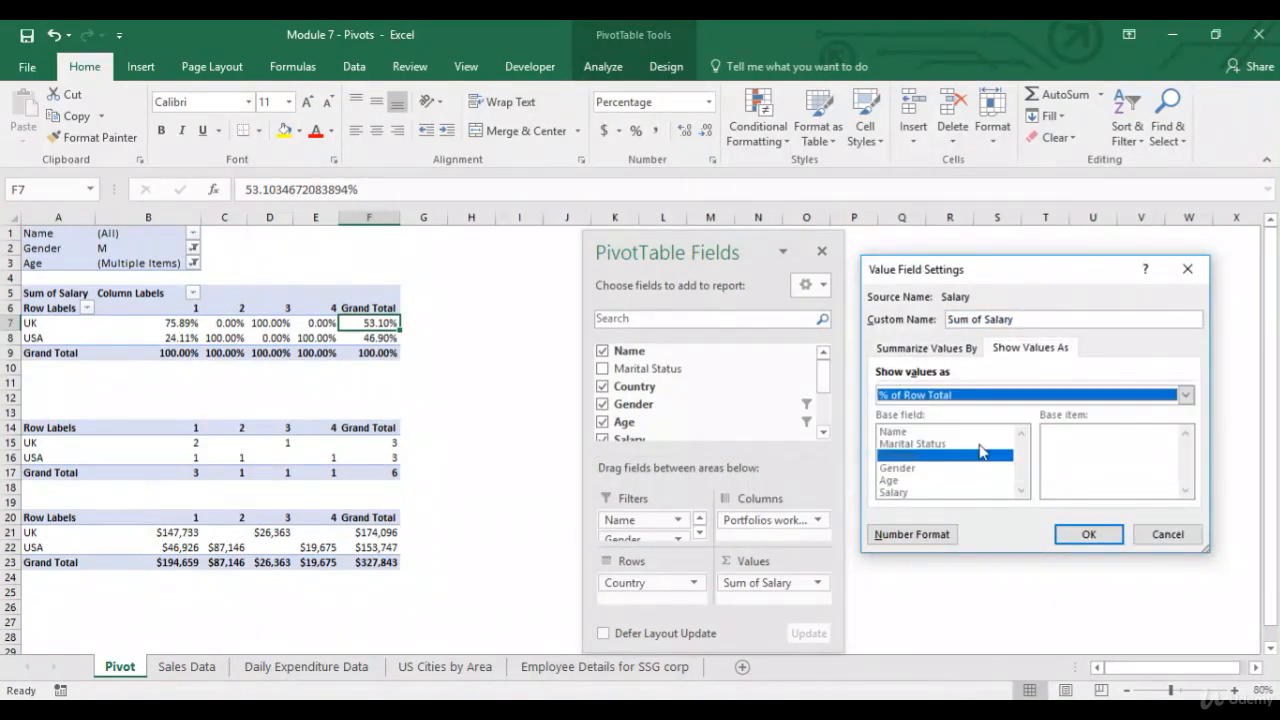
click(1087, 534)
Compare the UK row percentages with the UK salaries in the copied table.
click(180, 321)
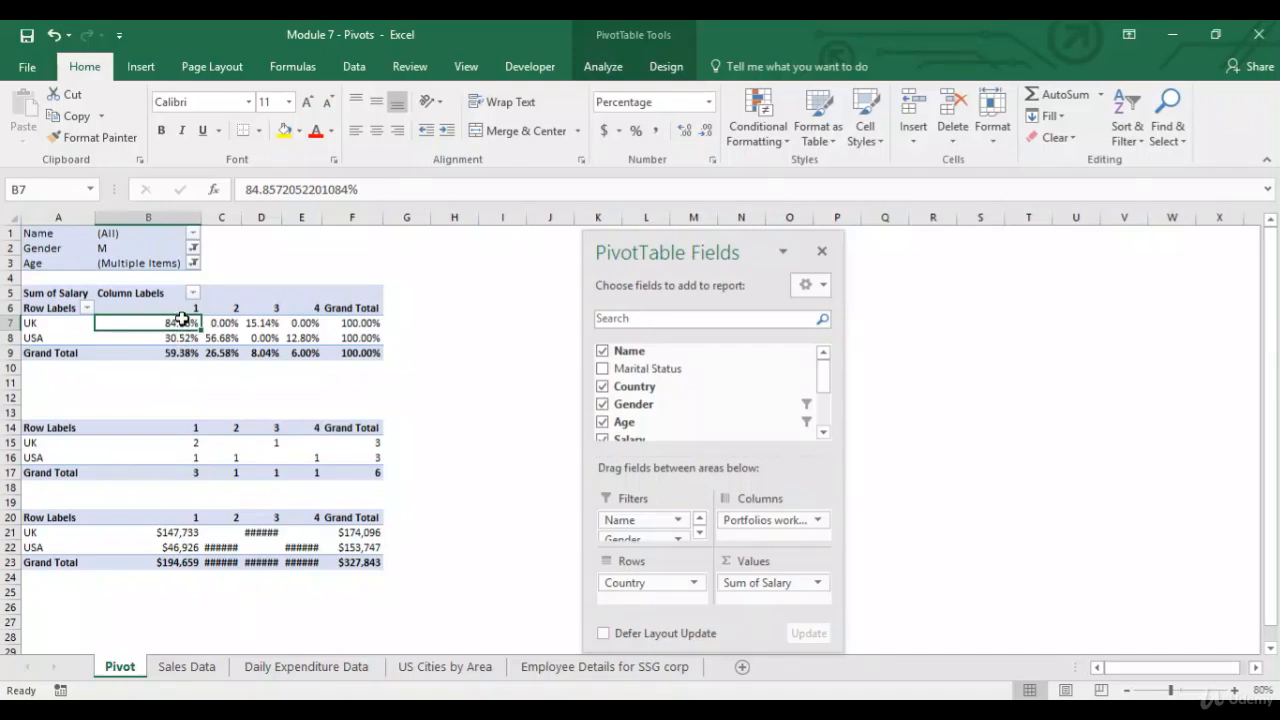
drag(180, 322, 297, 322)
click(178, 532)
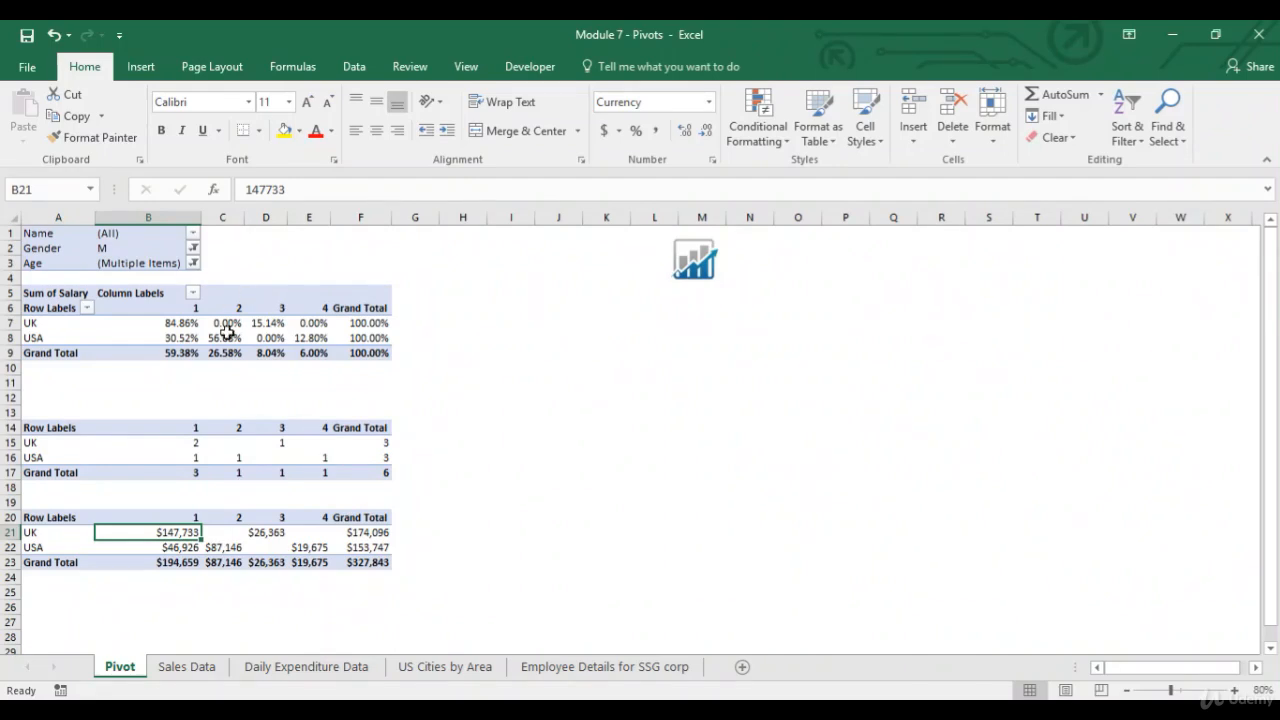
Show the Salary values as % Of, with Country as base field and UK as base item.
click(372, 353)
click(787, 585)
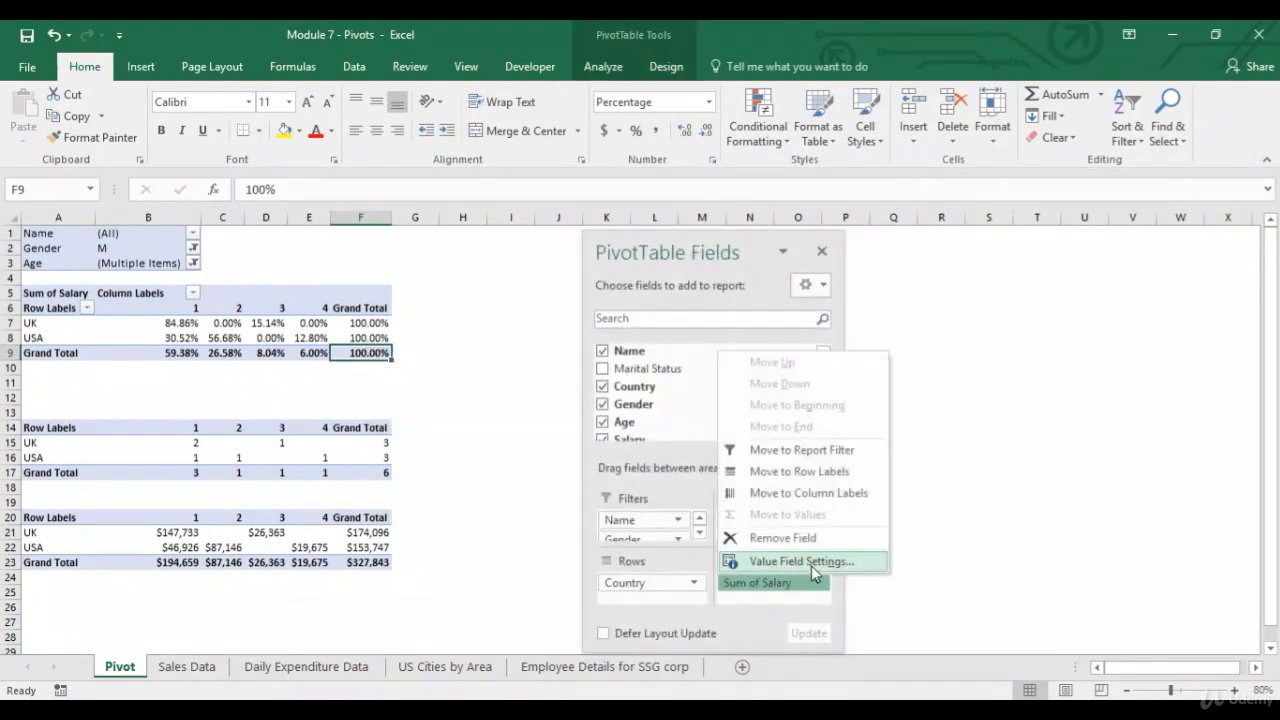
click(811, 565)
click(1033, 350)
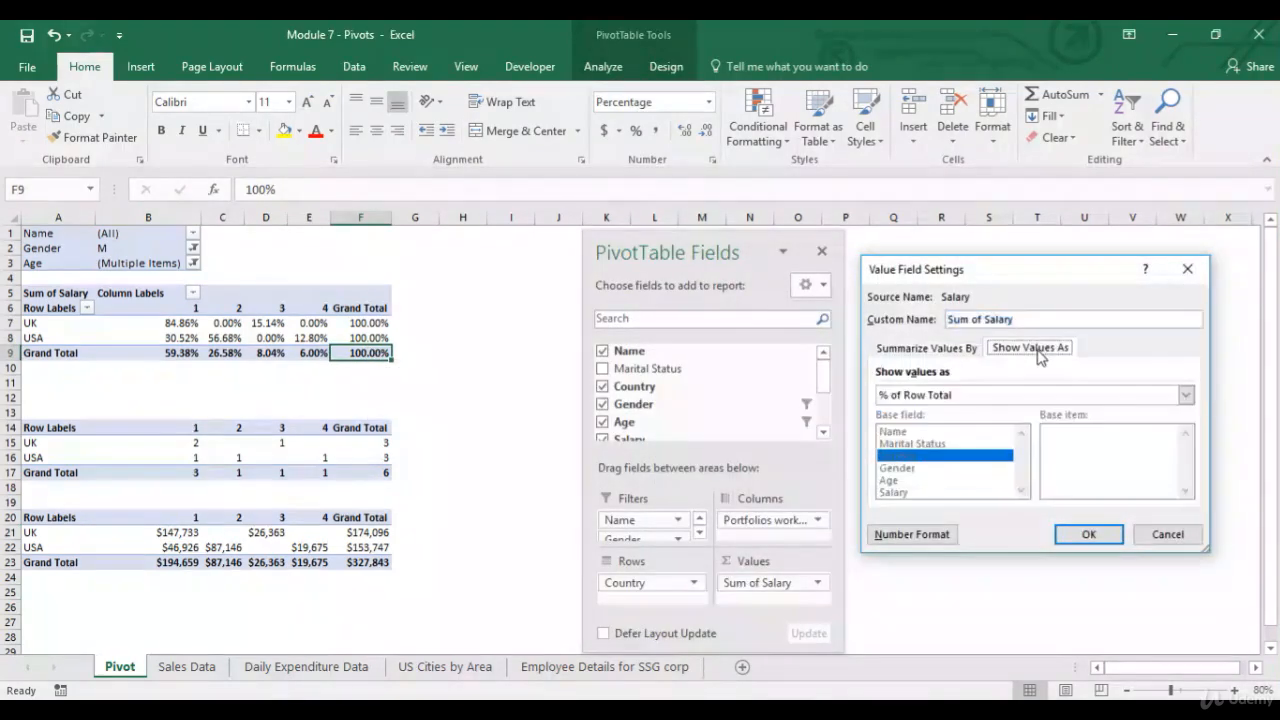
click(1060, 400)
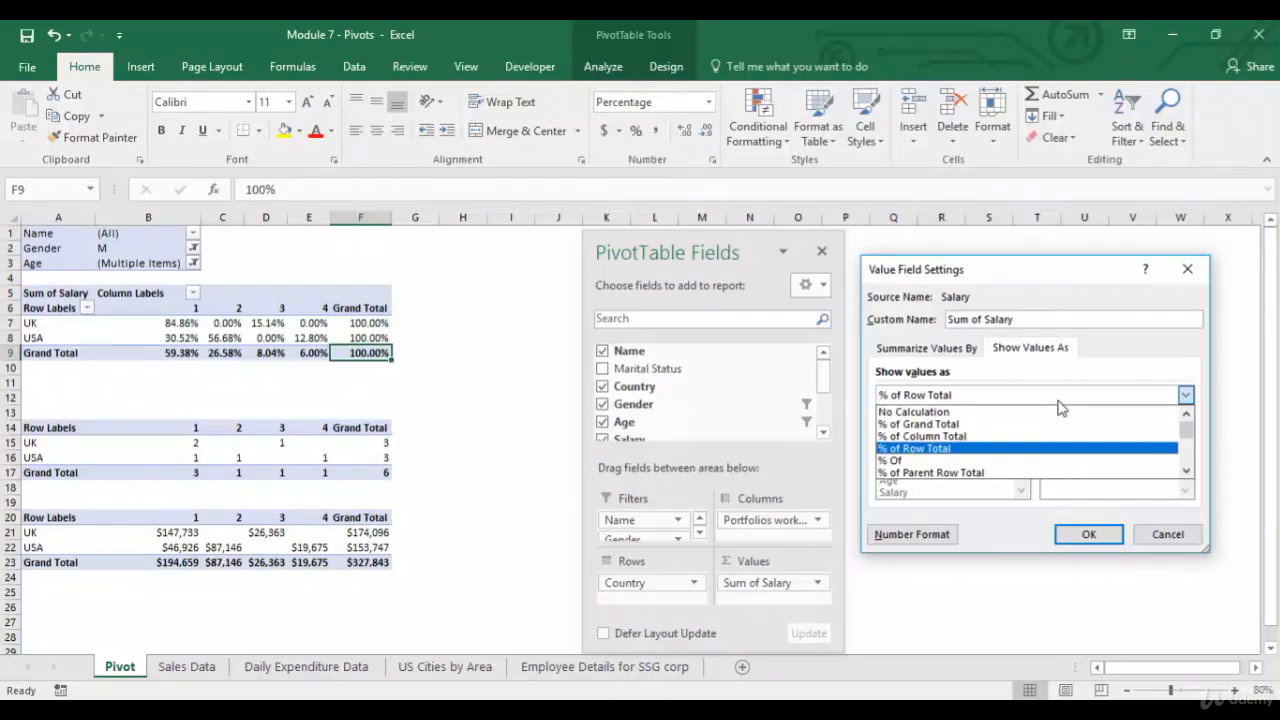
click(966, 460)
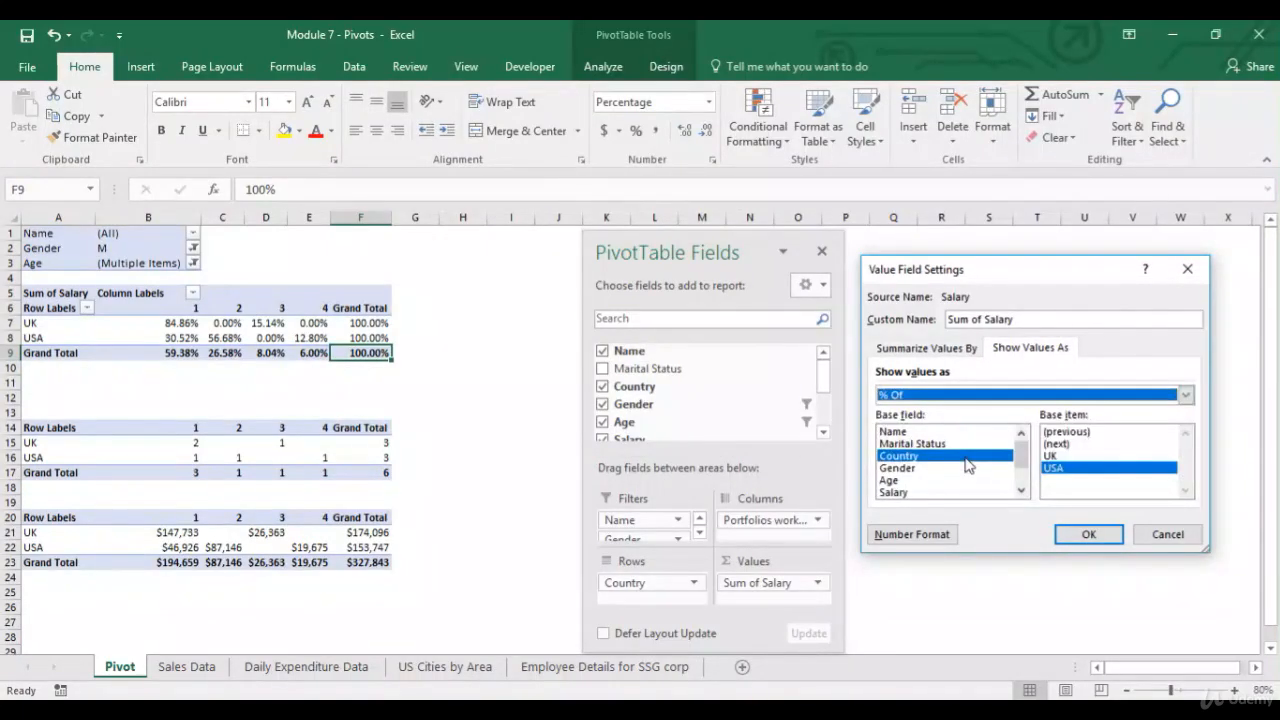
click(1055, 456)
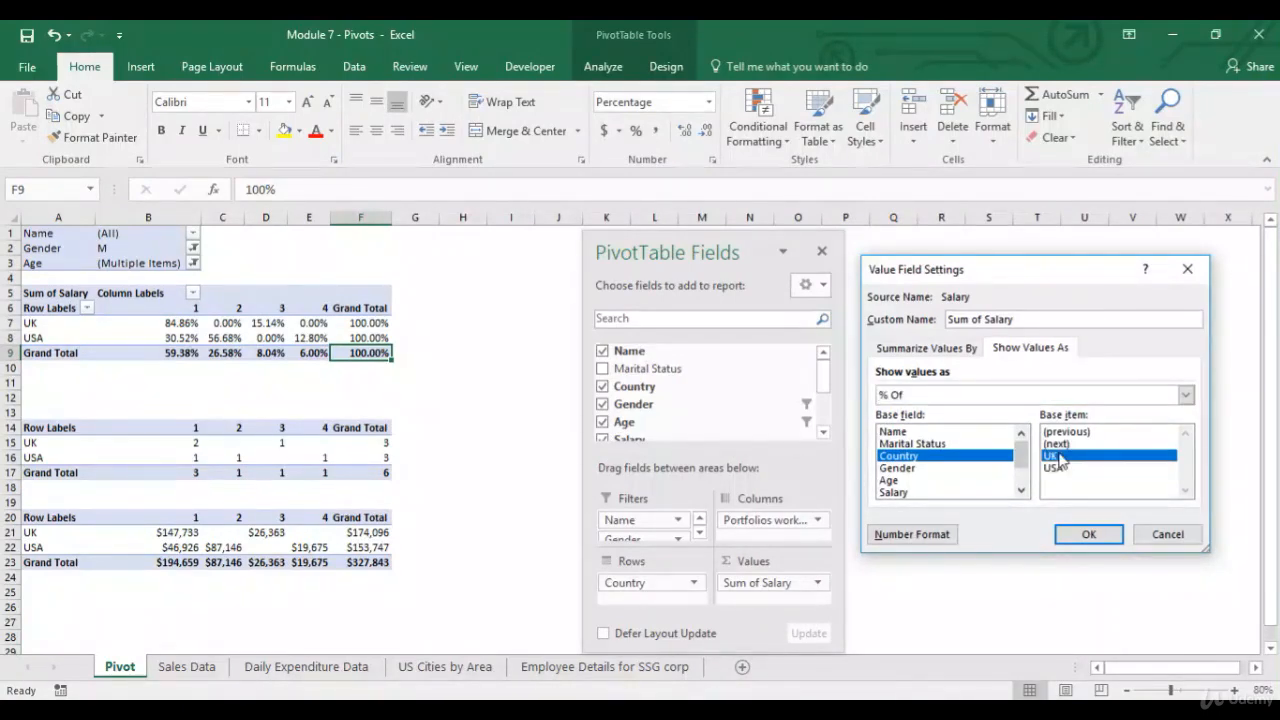
click(1089, 534)
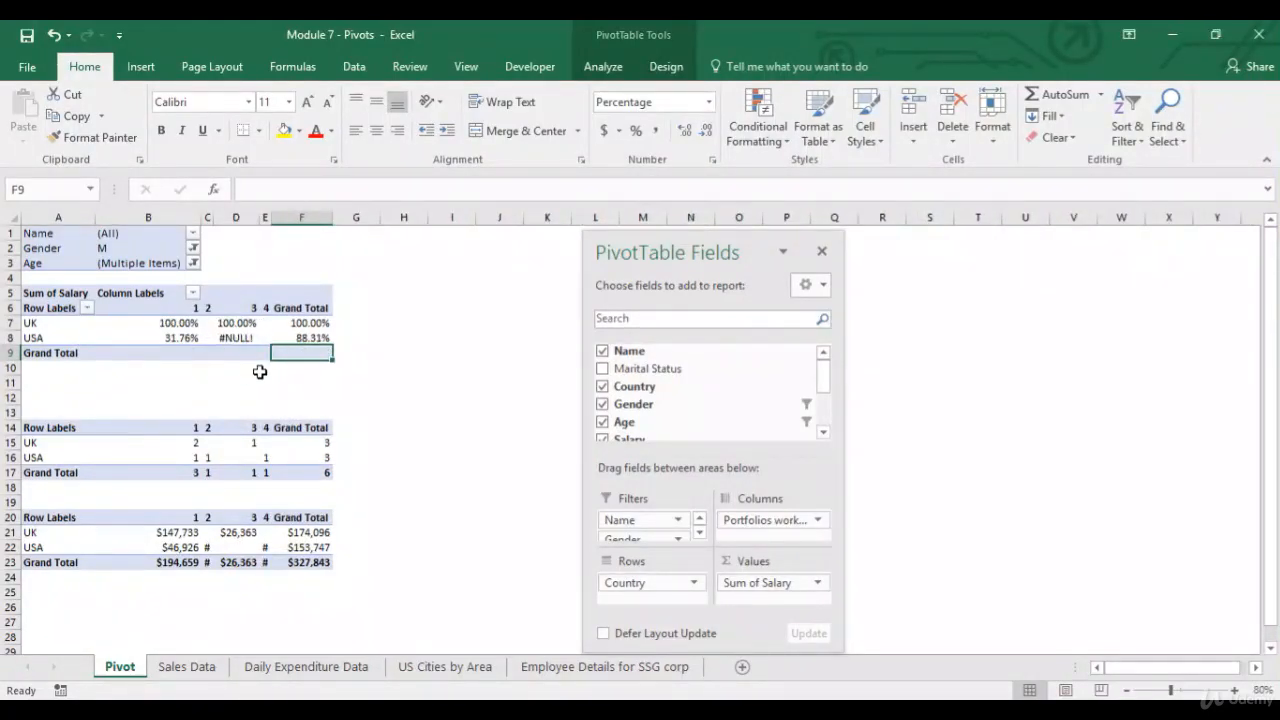
Autofit columns C to F and centre-align the cells from B6 to F23.
drag(208, 216, 294, 217)
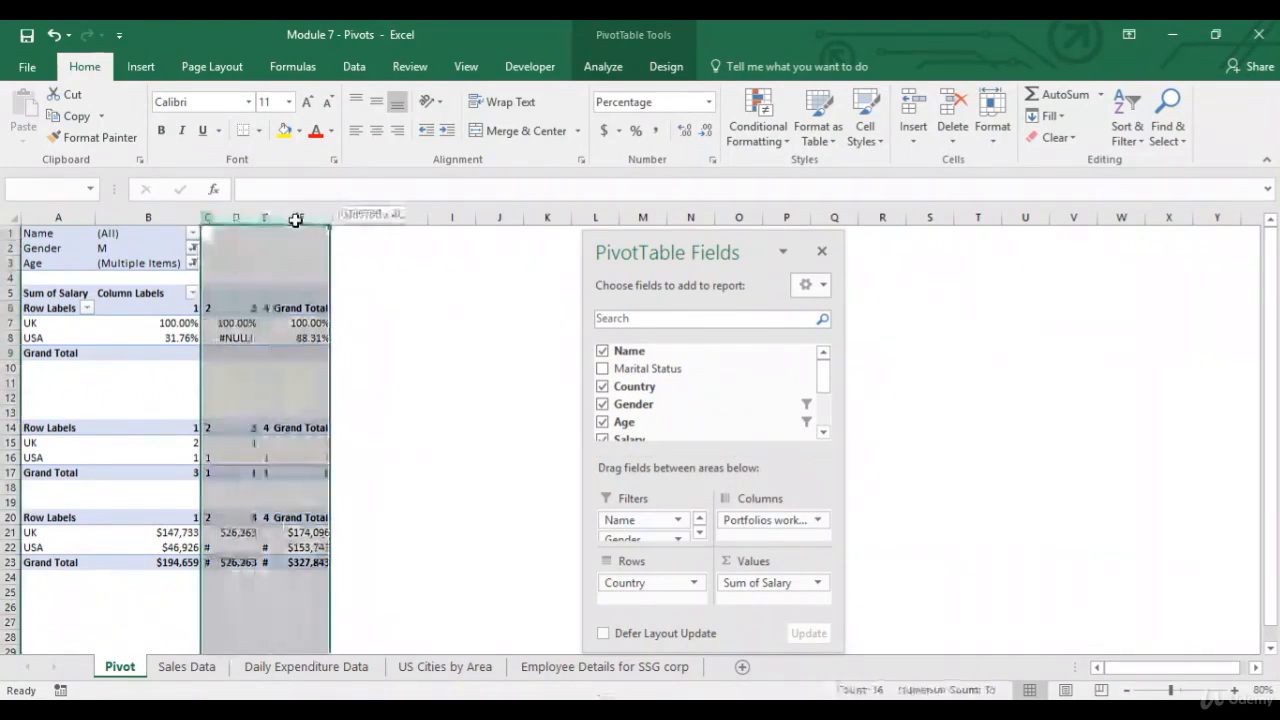
double_click(270, 211)
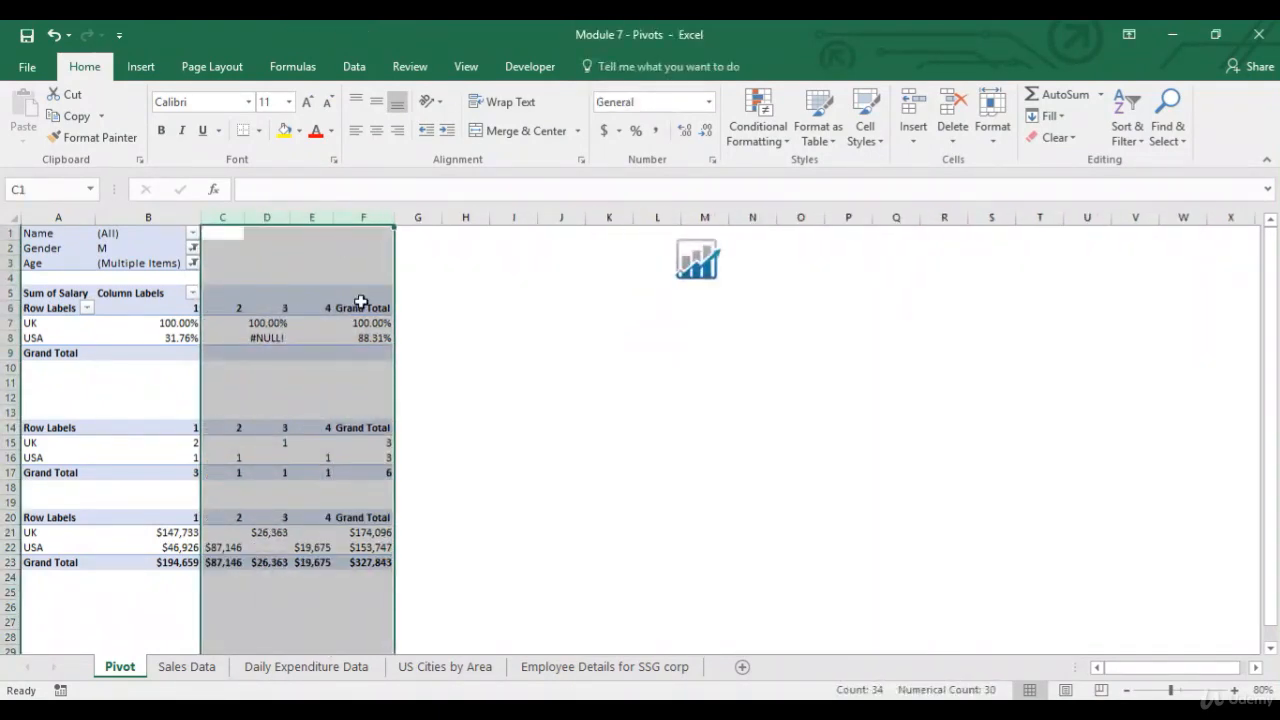
click(188, 321)
drag(174, 306, 372, 560)
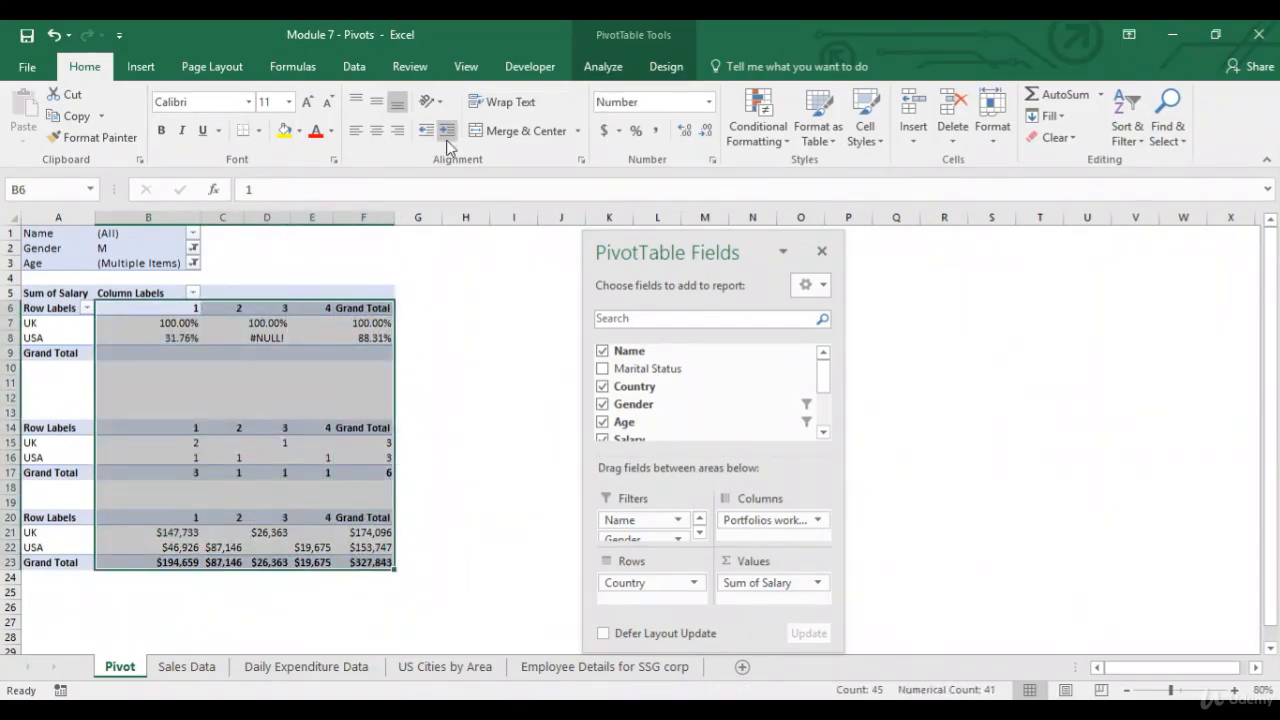
click(380, 138)
Compare the column 1 percentages with the column 1 salaries in the copied table.
click(224, 308)
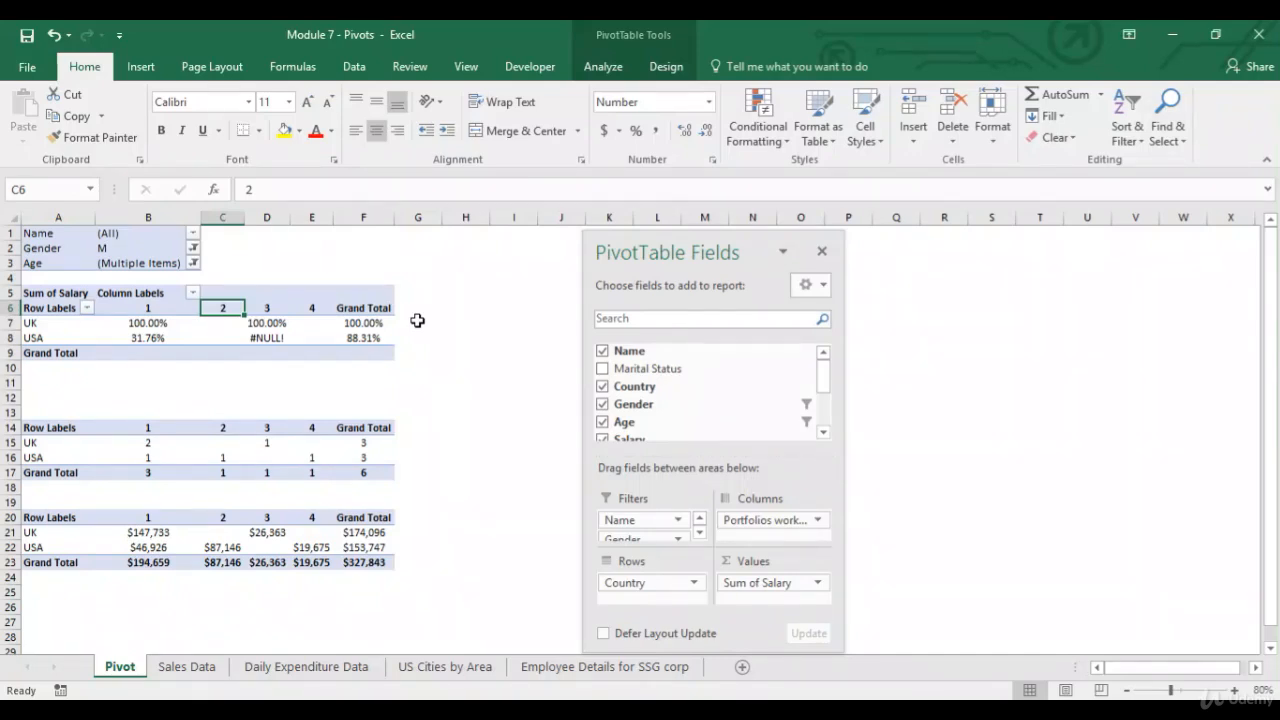
click(150, 323)
click(54, 325)
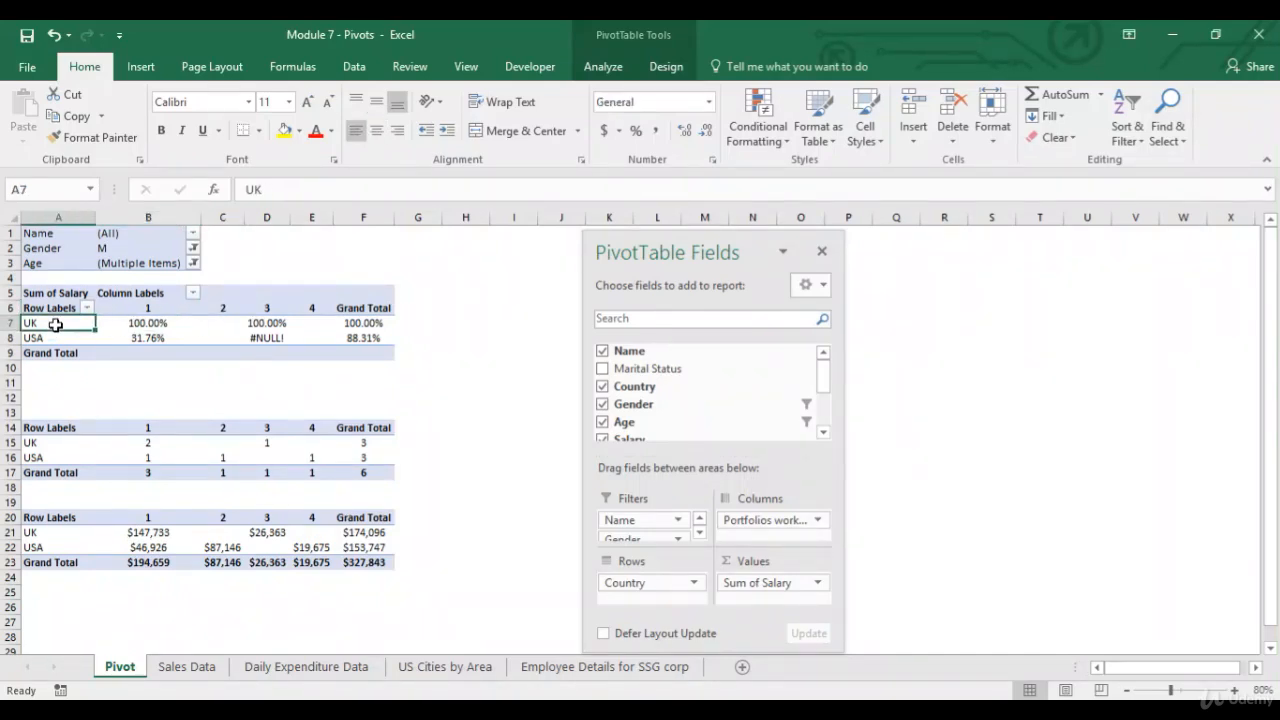
click(160, 325)
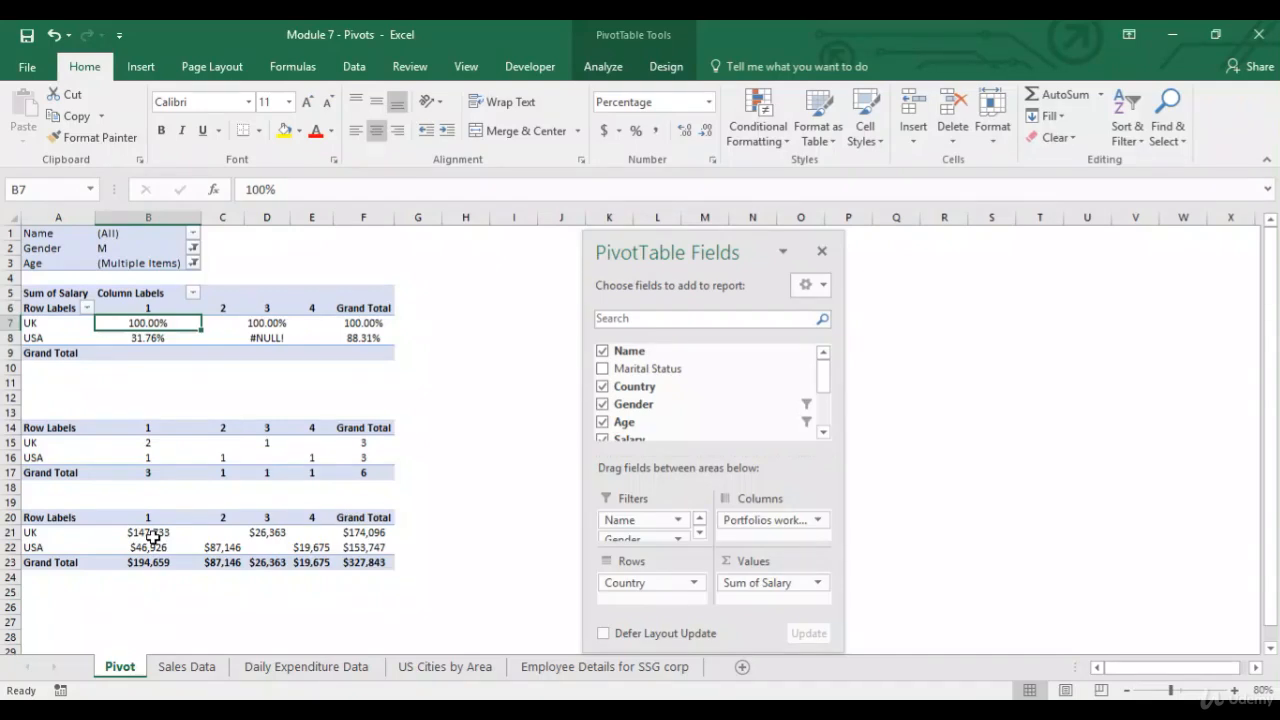
drag(150, 518, 150, 562)
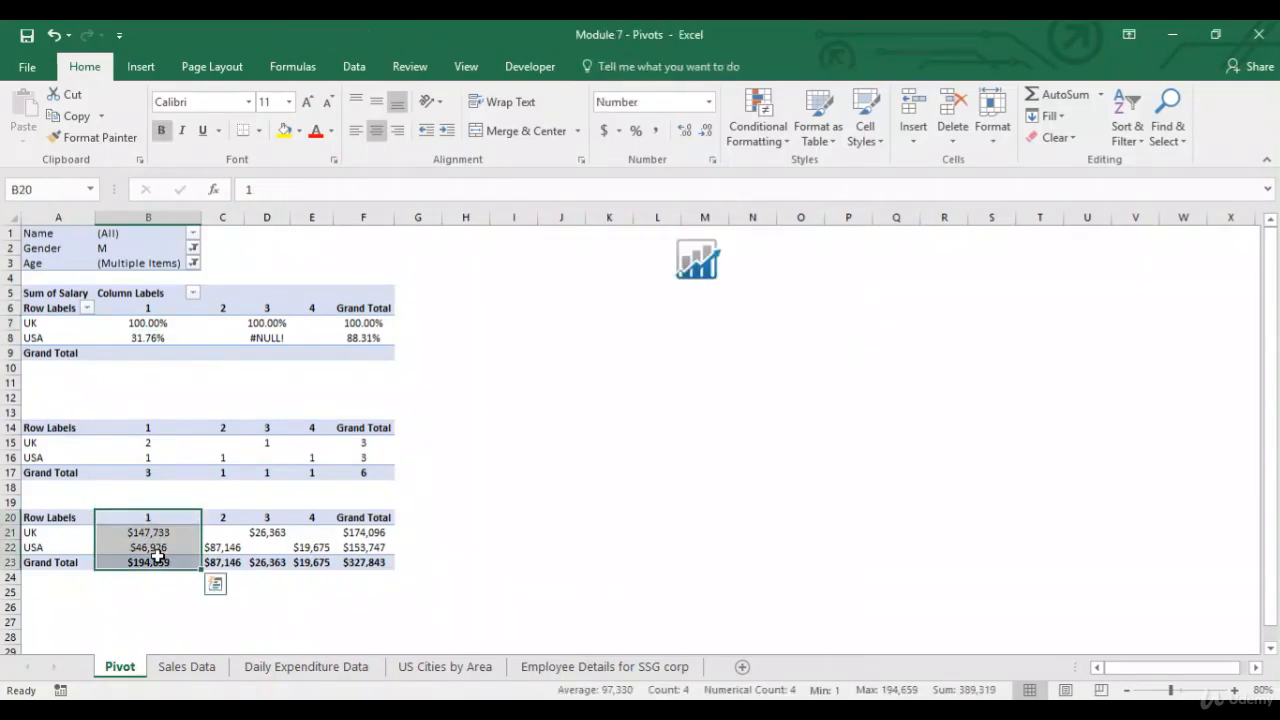
click(166, 538)
click(166, 548)
click(166, 532)
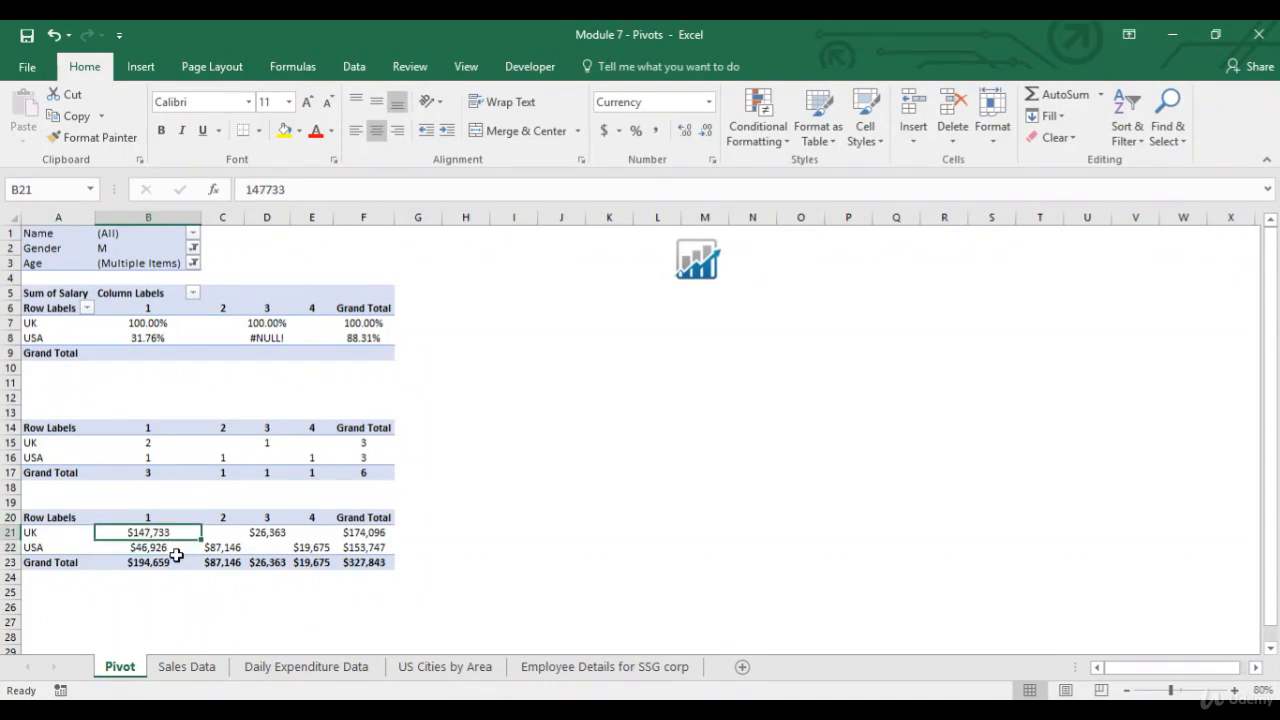
click(144, 337)
Enter the formula =B22/B21 in cell B25 and format it as a percentage with two decimals.
click(147, 593)
text(=)
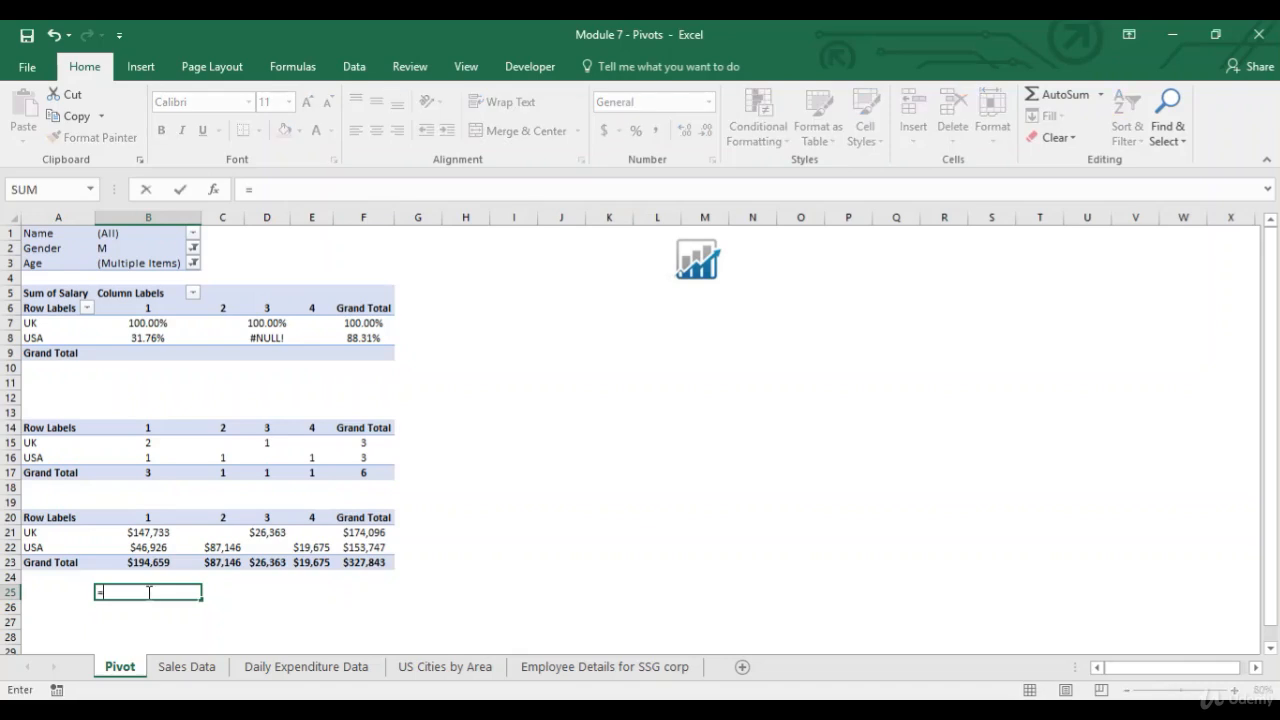
key(Up)
key(Up)
key(Up)
text(/)
key(Up)
key(Up)
key(Up)
key(Up)
key(Return)
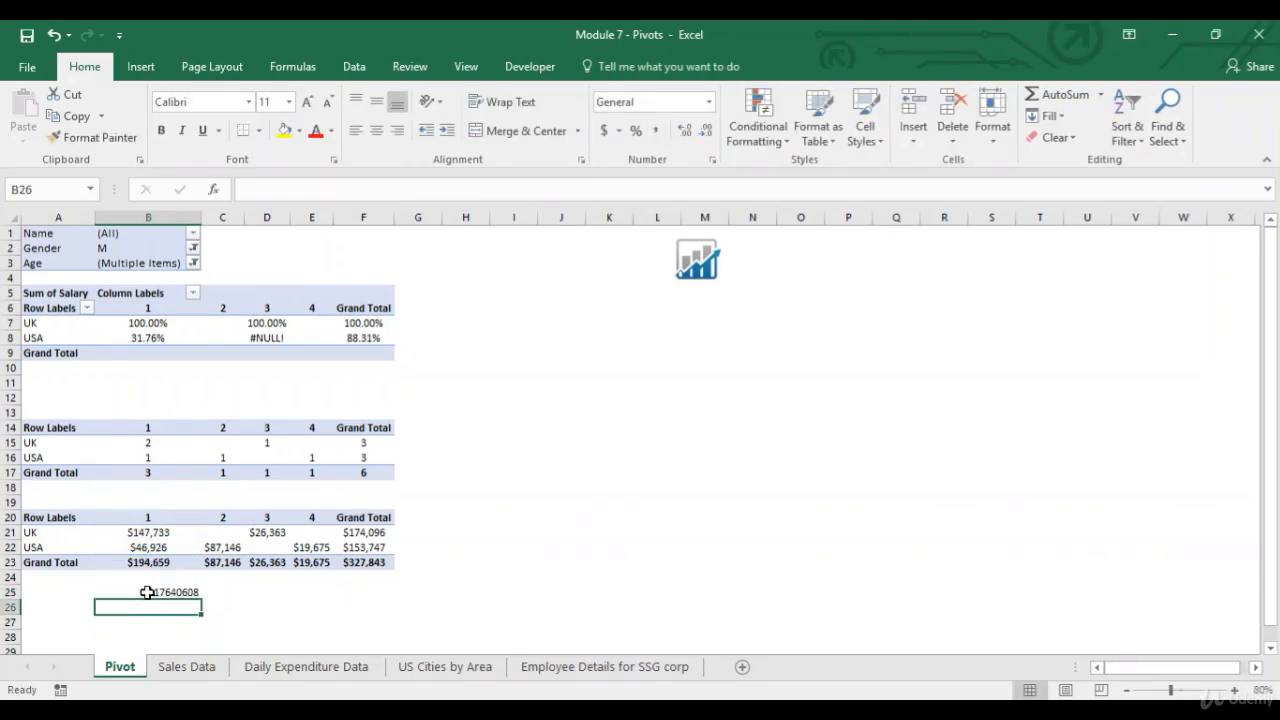
click(150, 592)
click(636, 133)
click(688, 133)
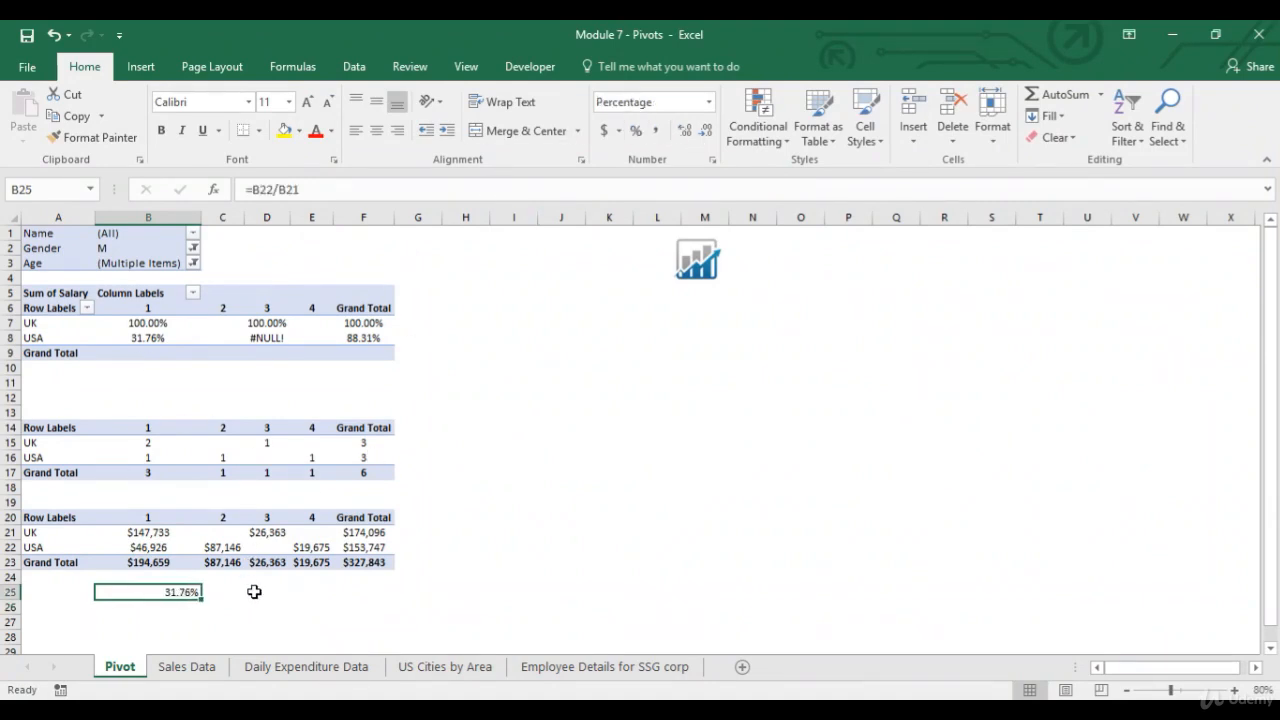
Compare columns 2 and 3 of the percentage PivotTable with the matching copied salary cells.
click(232, 548)
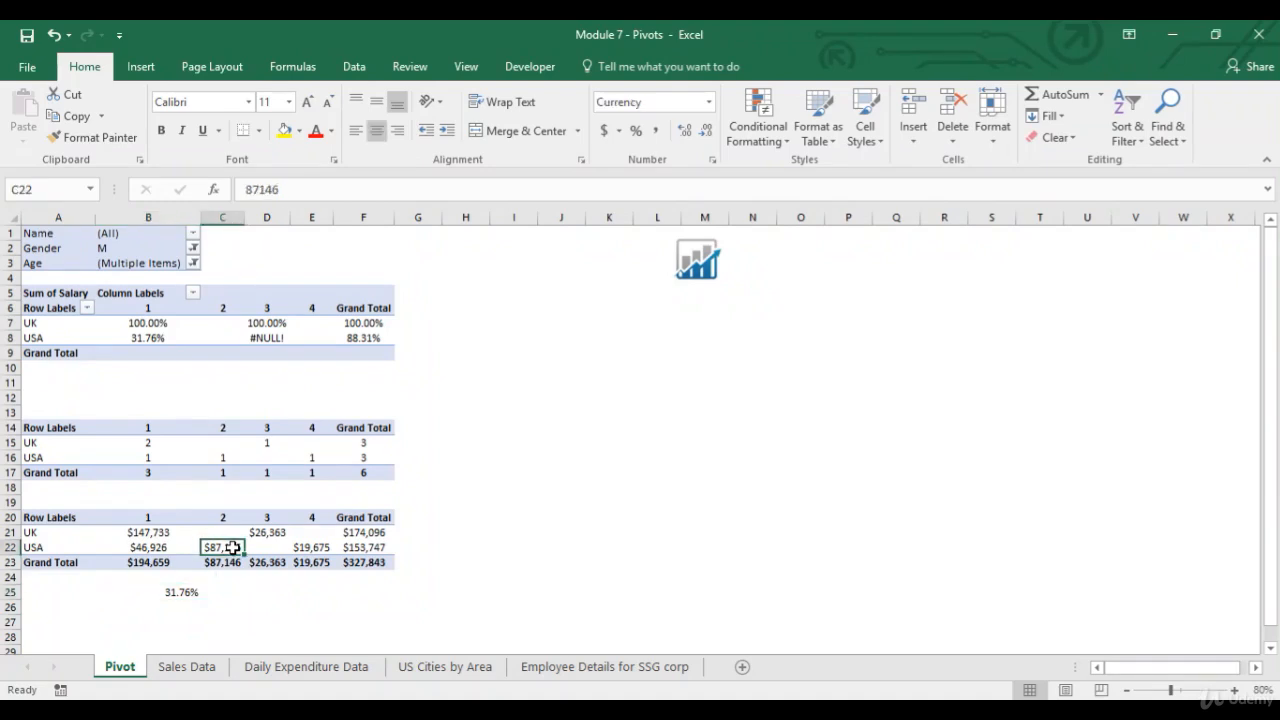
click(225, 533)
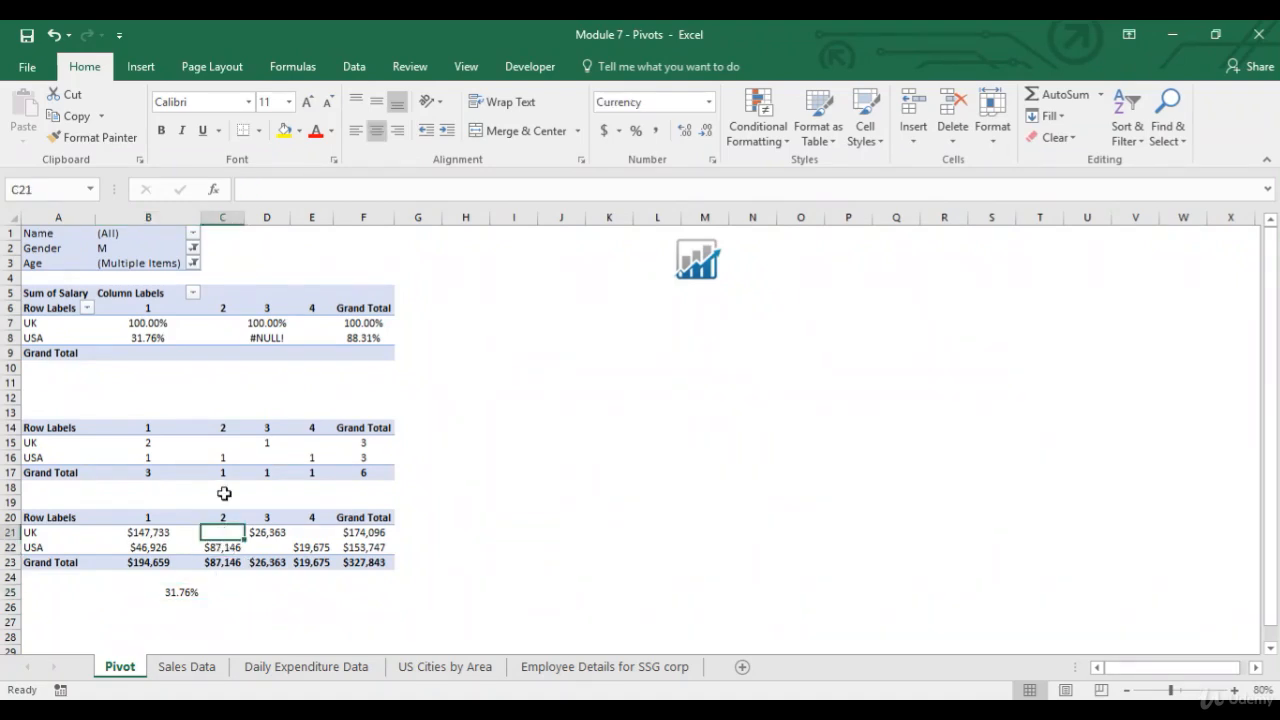
drag(222, 338, 222, 323)
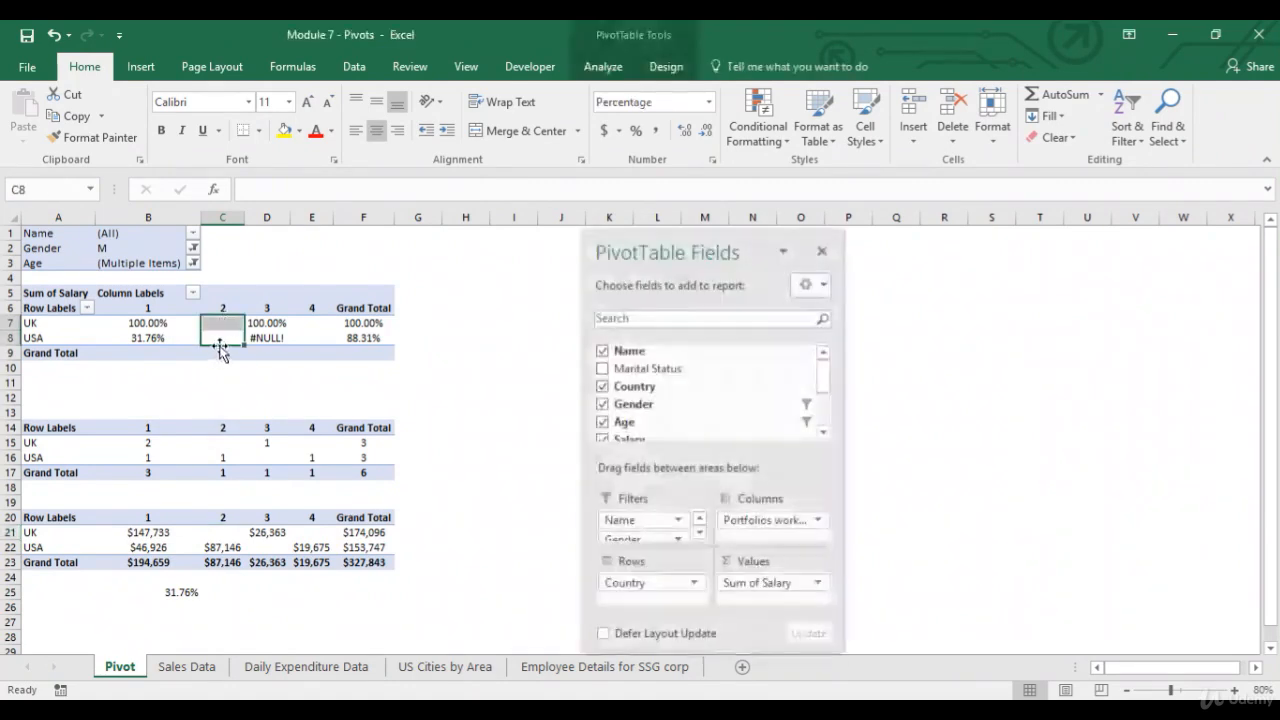
click(274, 553)
drag(278, 314, 270, 338)
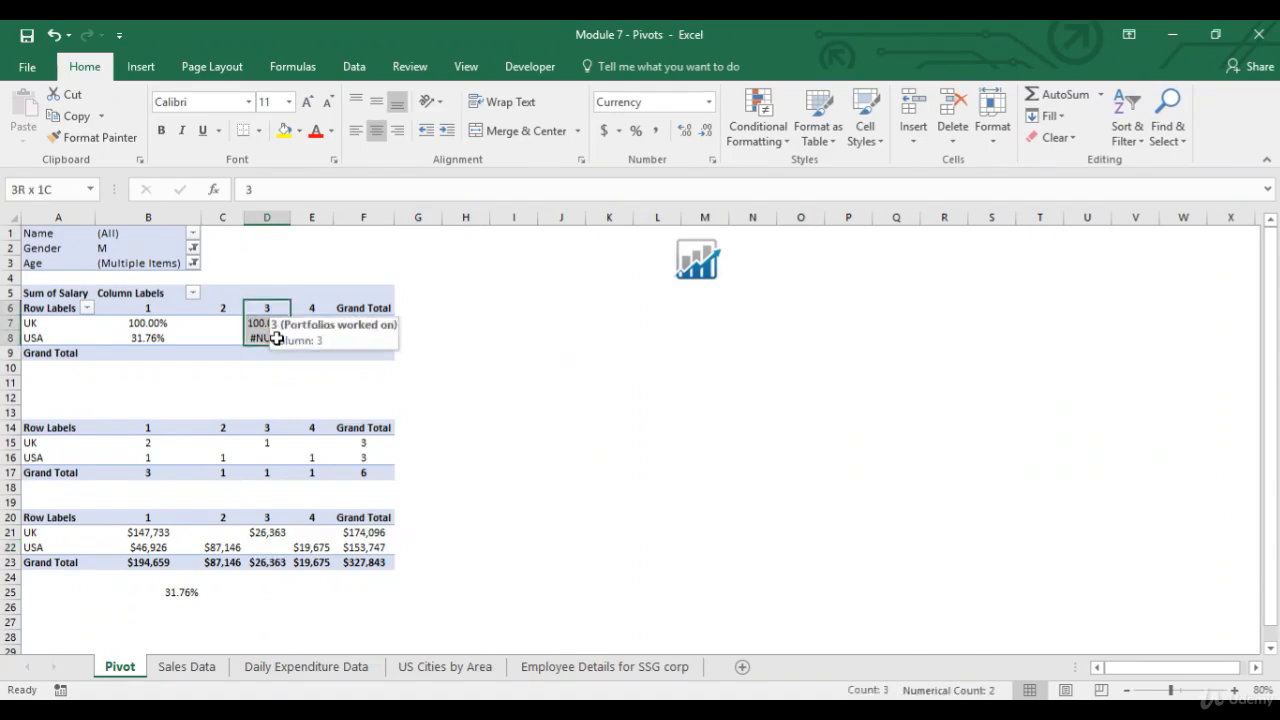
click(278, 533)
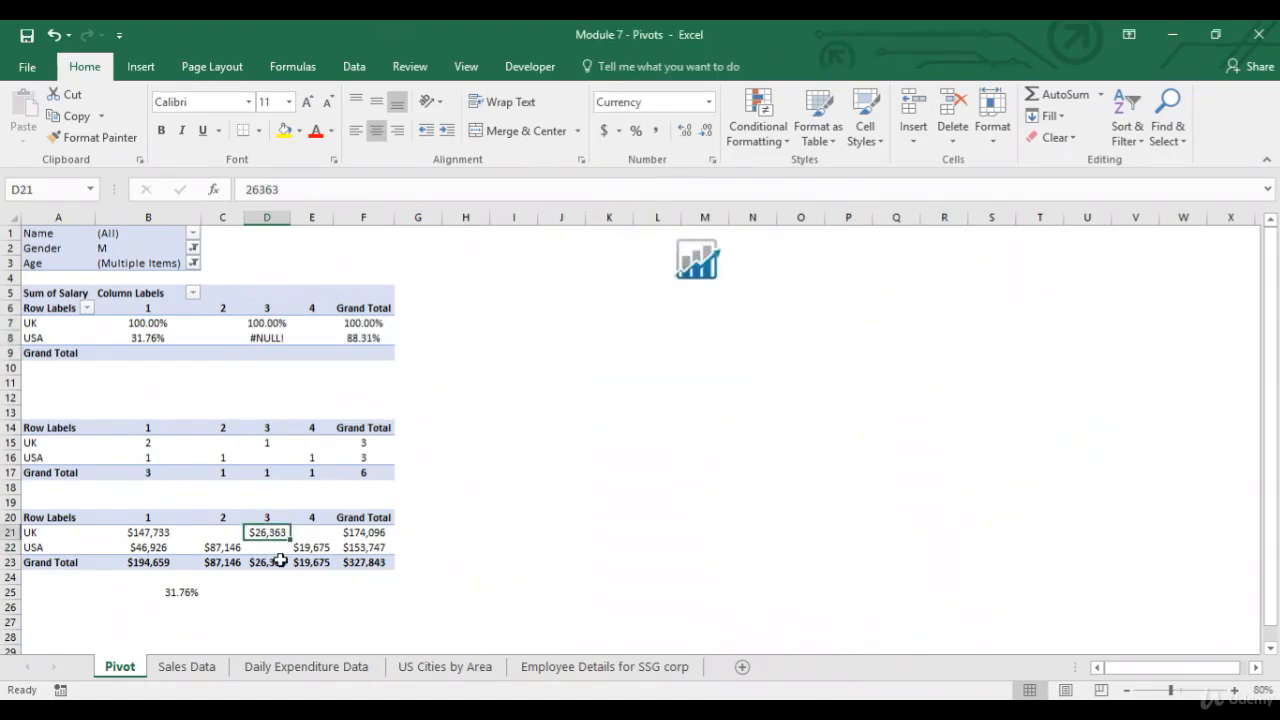
Compare columns 3 and 4 of the percentage PivotTable with the matching copied salary cells.
click(270, 323)
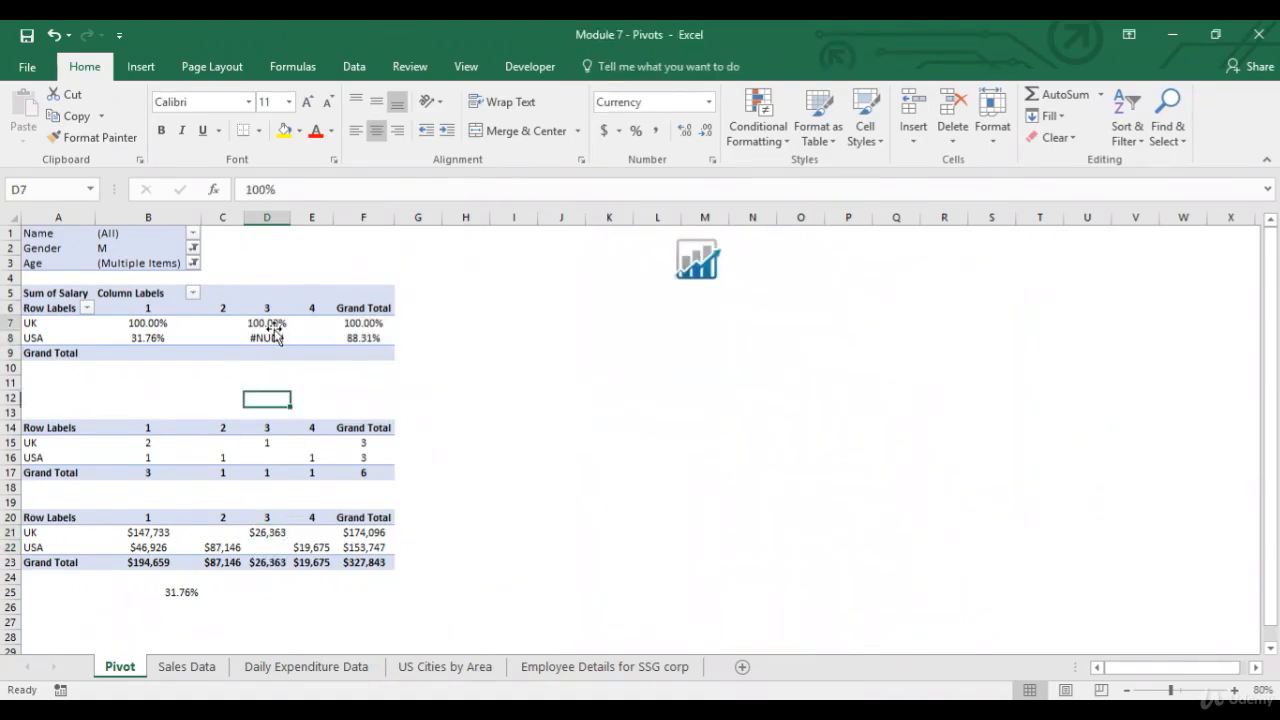
click(268, 548)
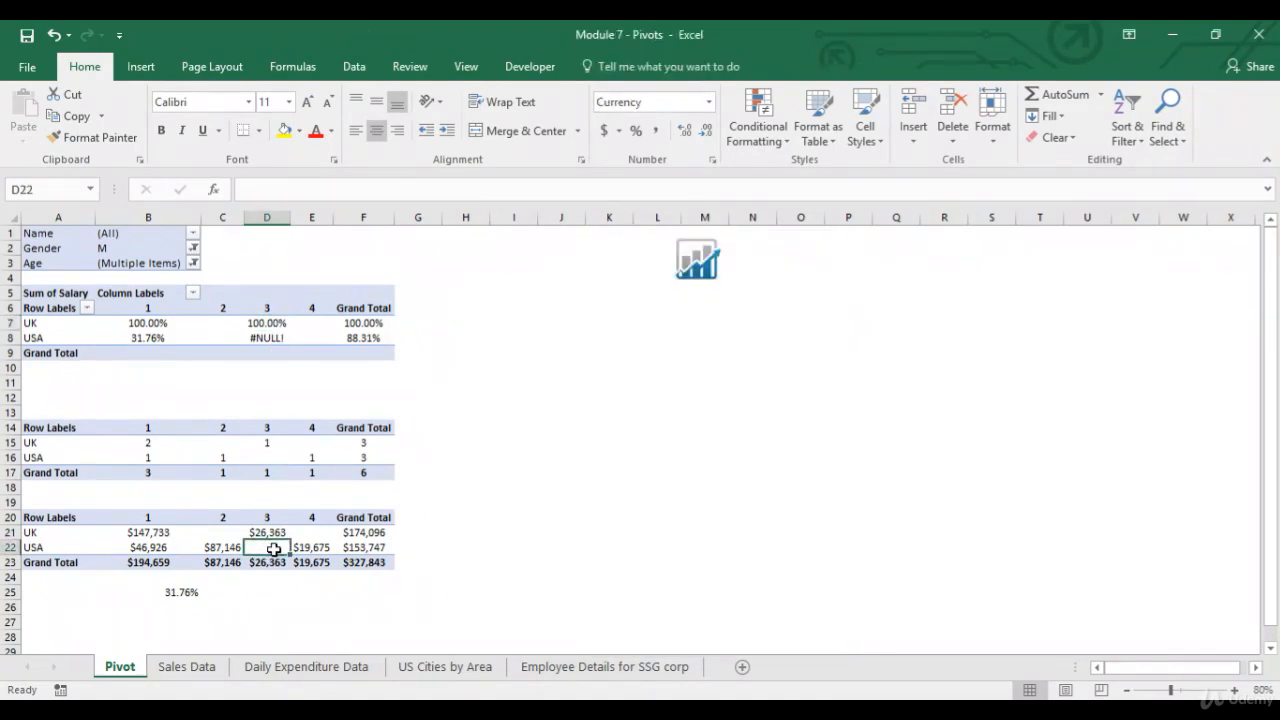
click(279, 340)
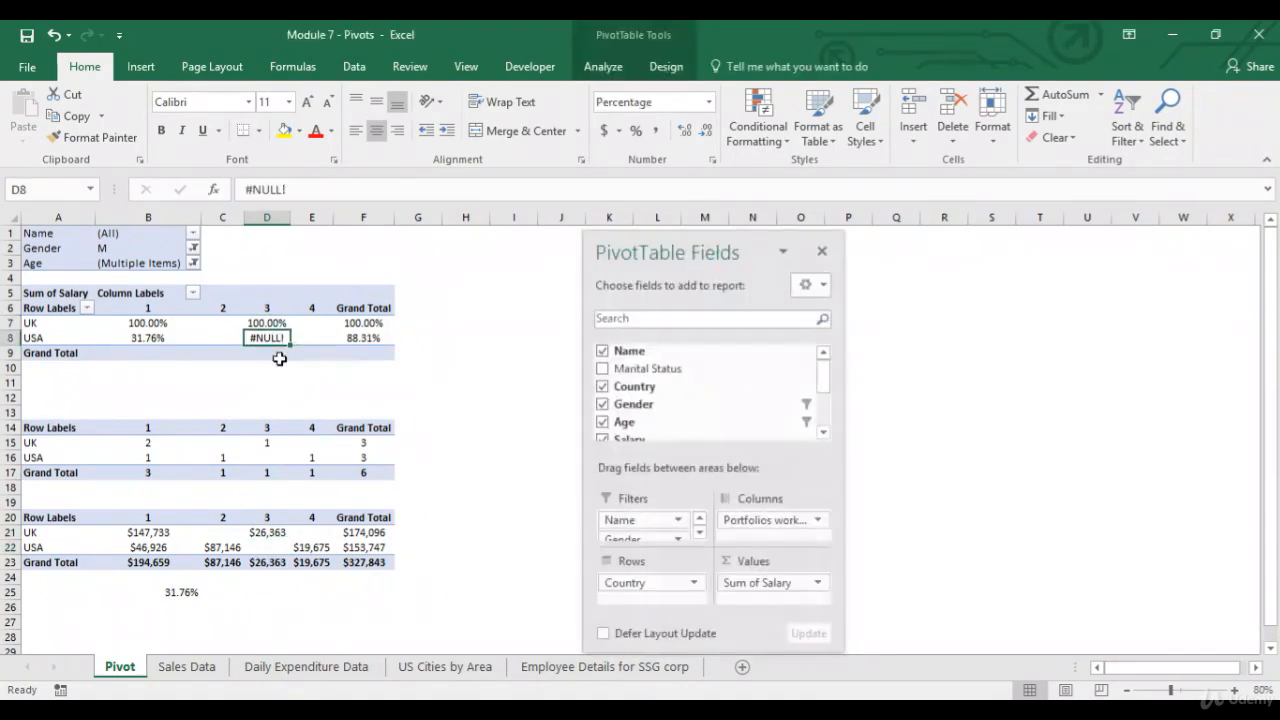
click(322, 532)
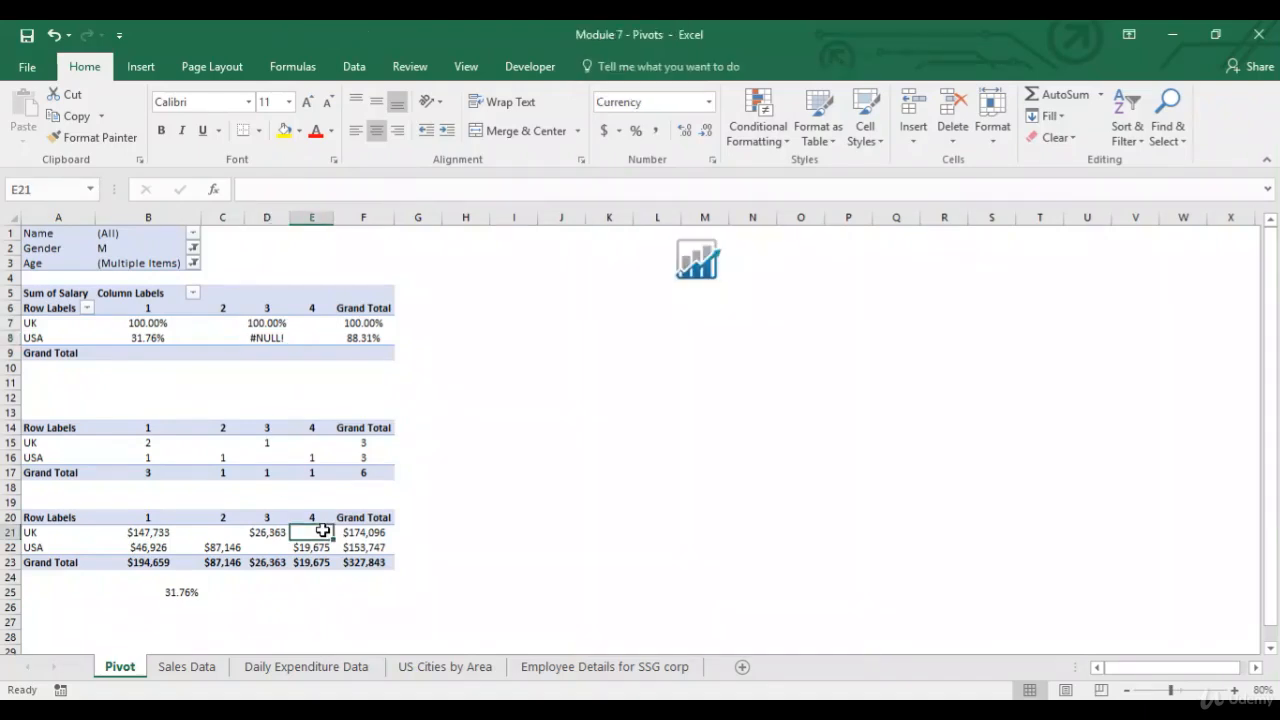
click(314, 323)
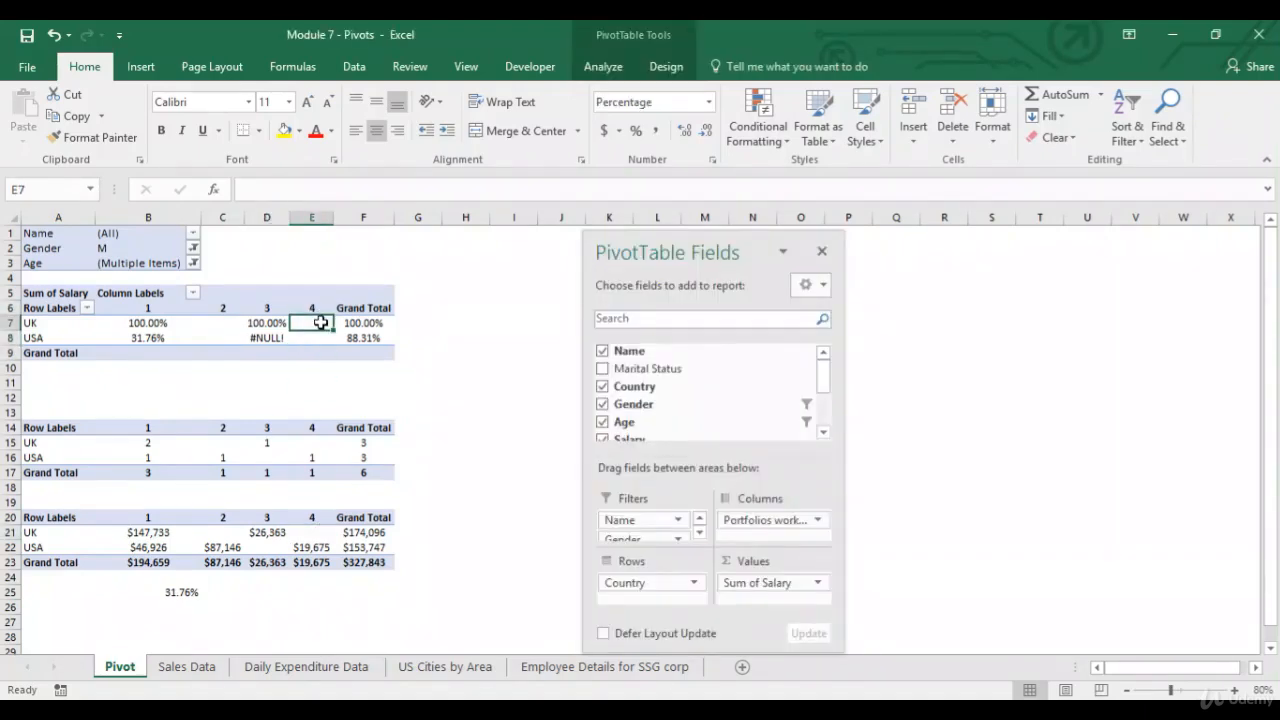
click(313, 533)
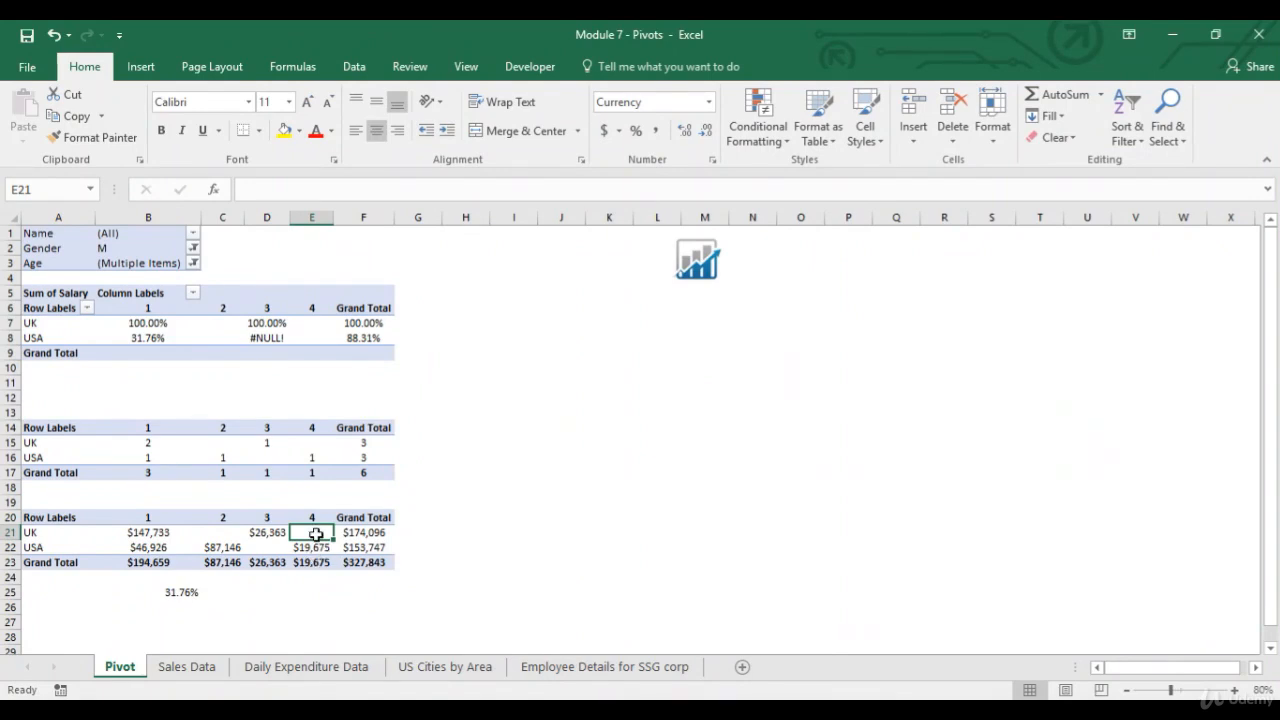
drag(314, 322, 314, 337)
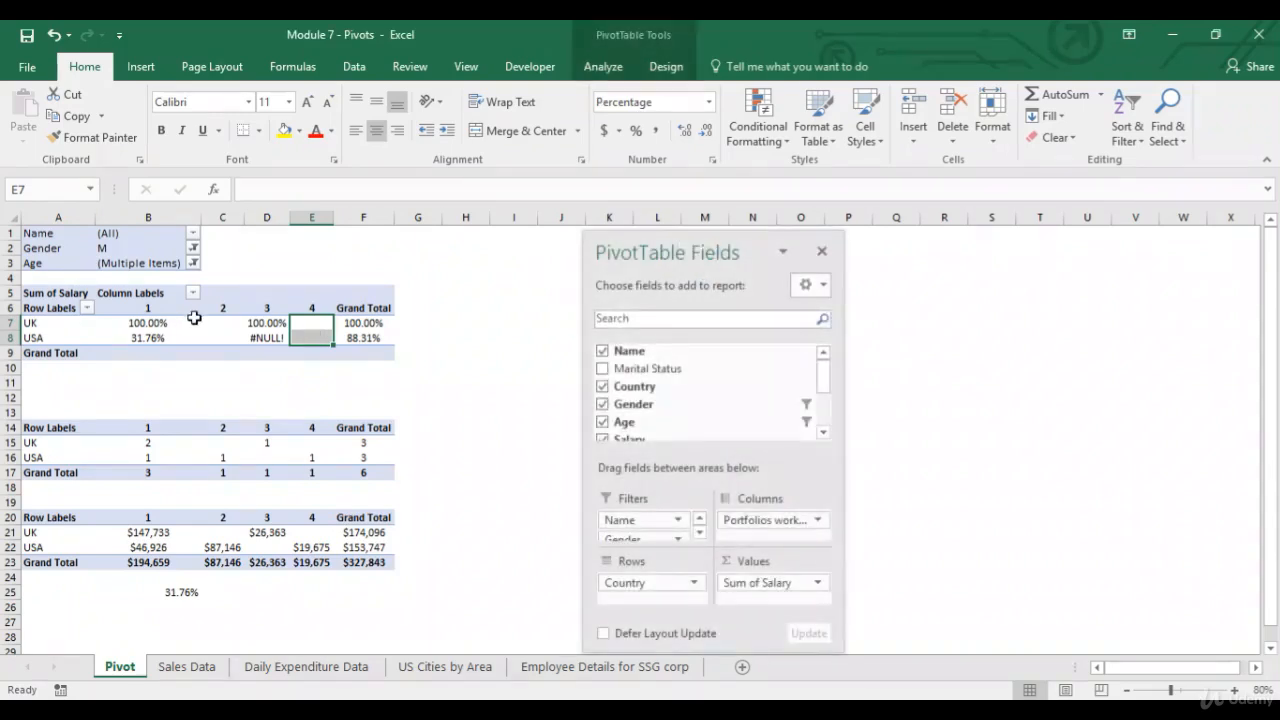
Change the salary field's % Of calculation to use USA as the base item.
mouse_move(214, 322)
click(795, 584)
click(800, 562)
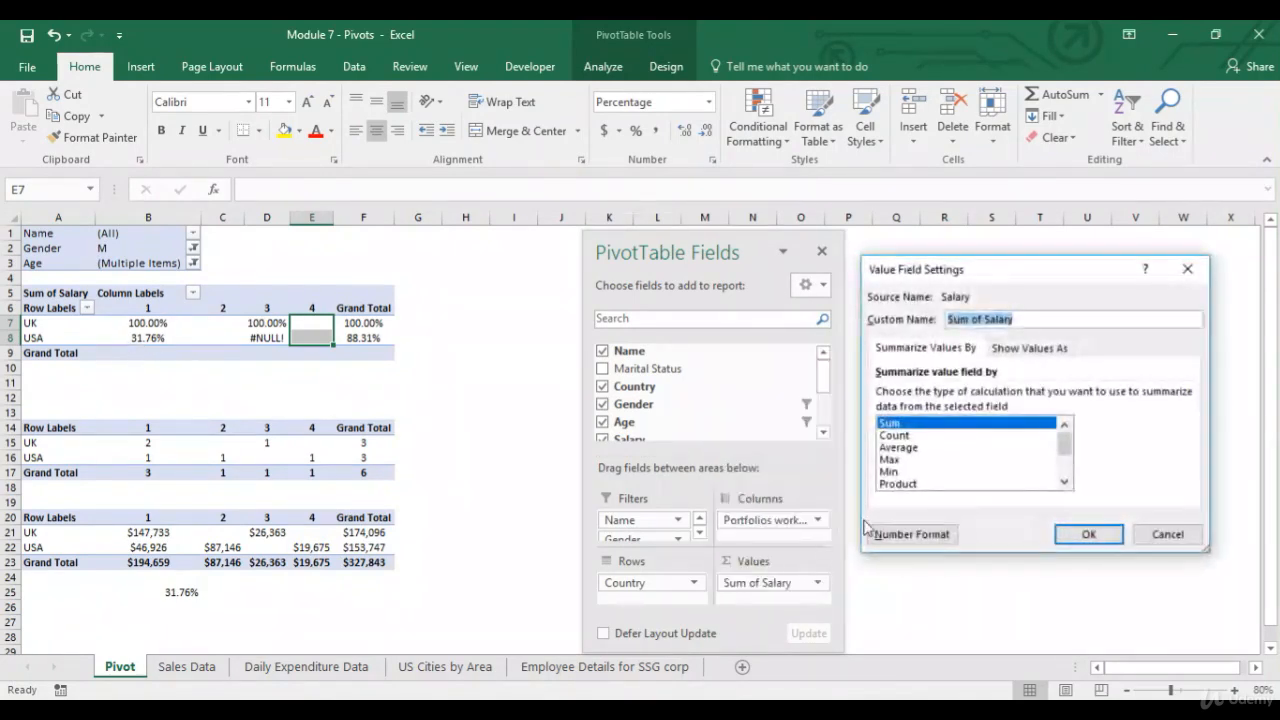
click(1036, 355)
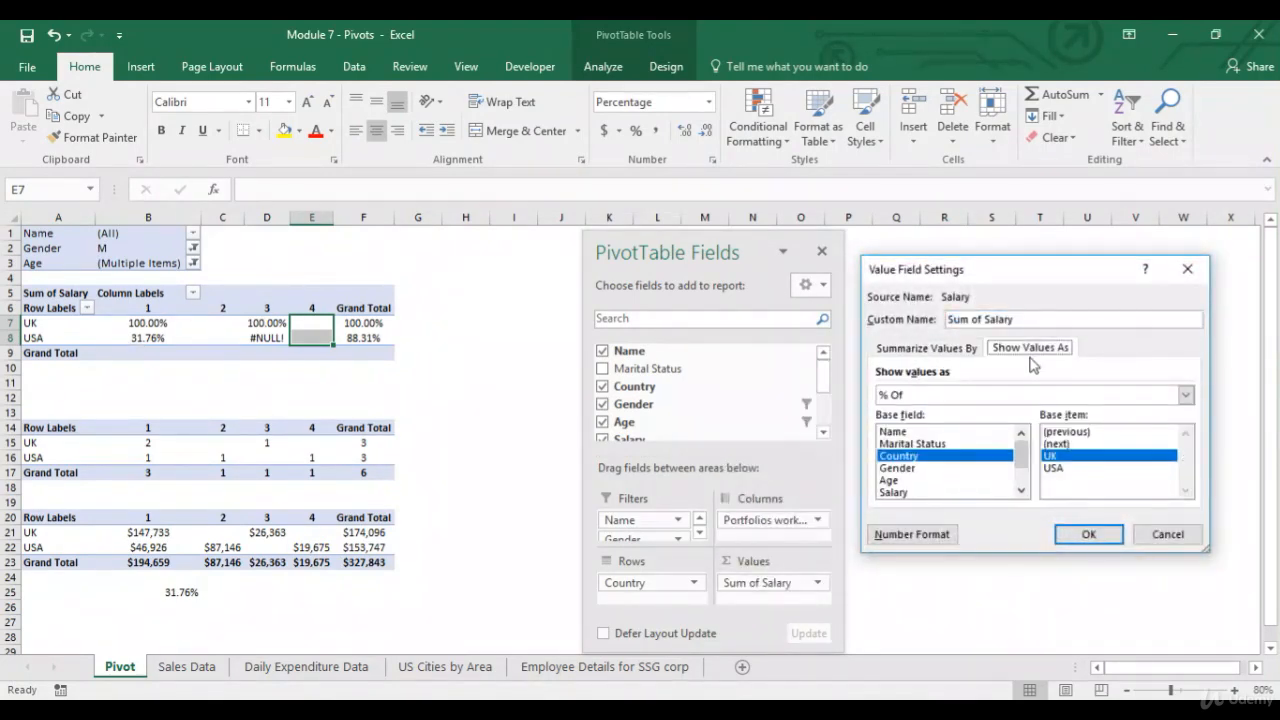
click(1060, 468)
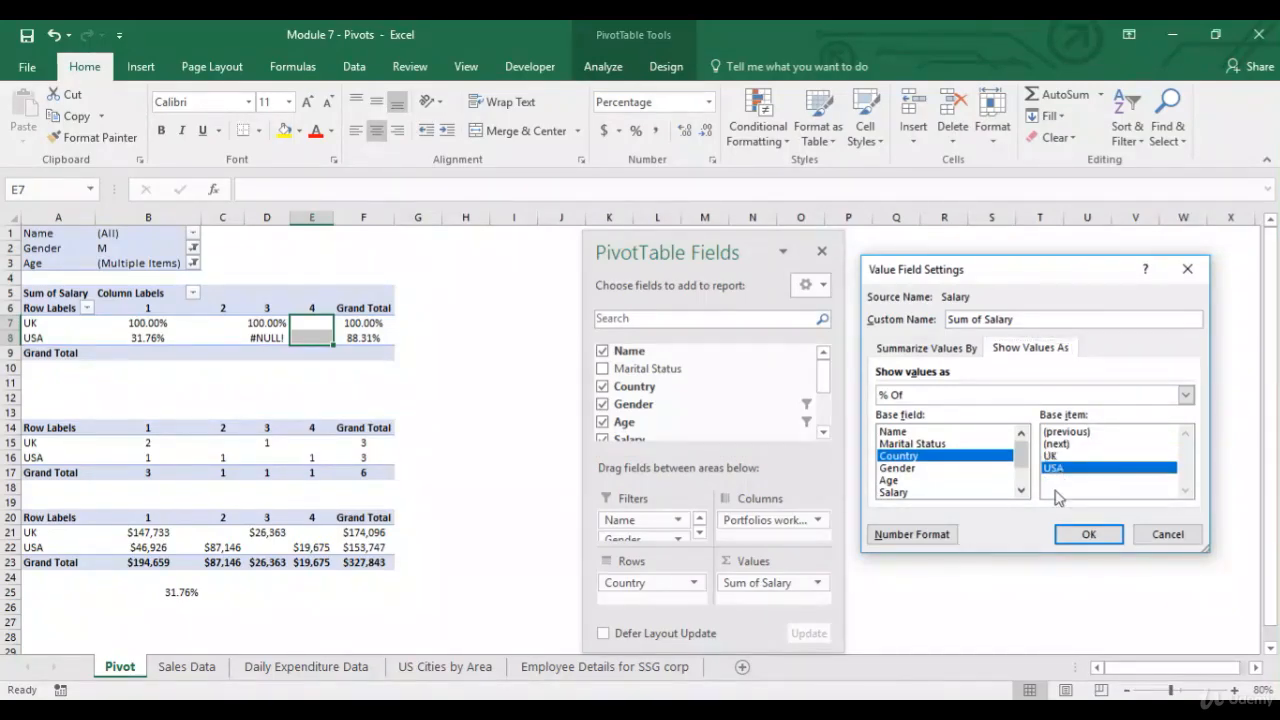
click(1088, 535)
Edit the formula in cell B25 to =B21/B22.
click(185, 534)
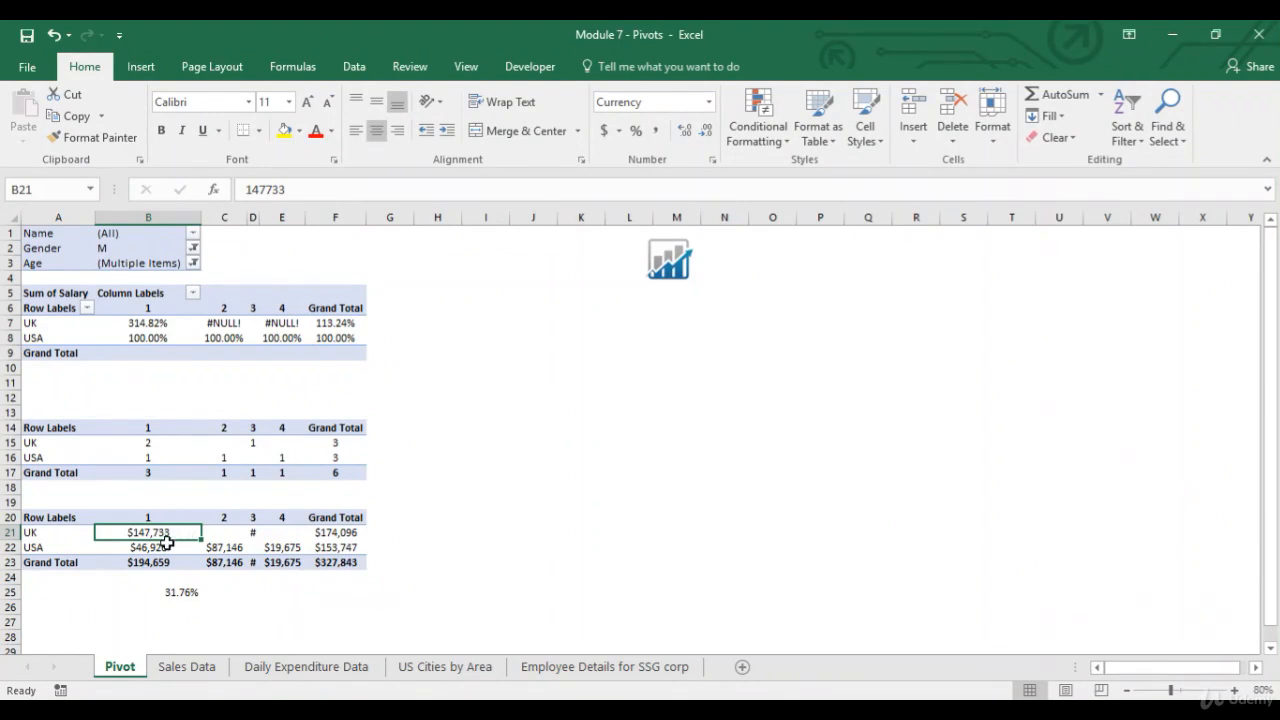
click(166, 548)
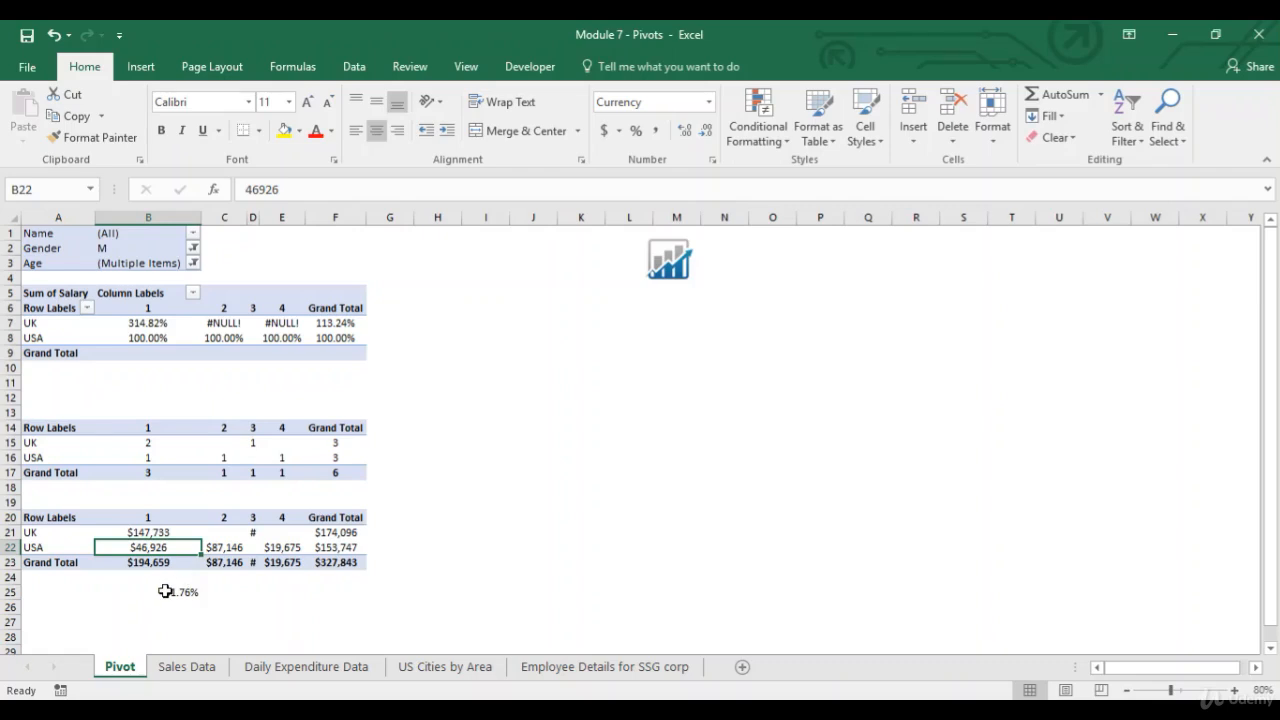
click(163, 590)
key(F2)
key(BackSpace)
key(BackSpace)
key(BackSpace)
key(BackSpace)
key(BackSpace)
key(BackSpace)
key(BackSpace)
key(Up)
key(Up)
key(Up)
key(Up)
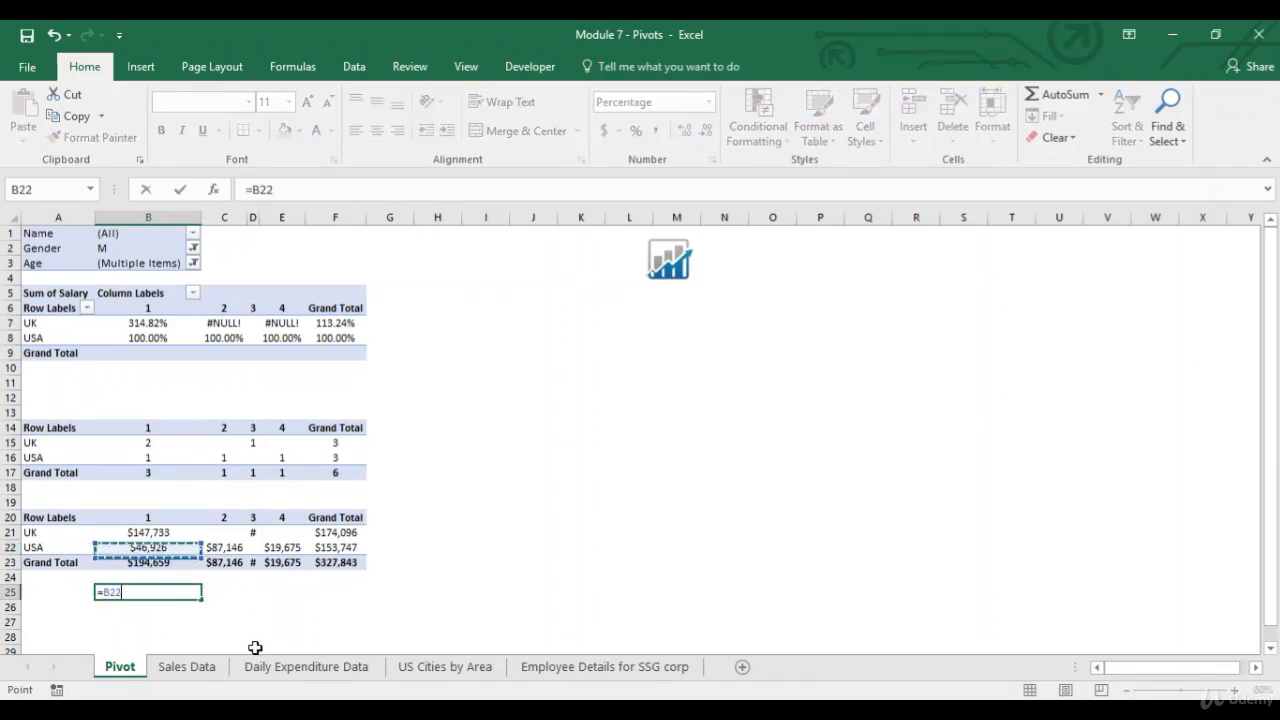
text(/)
key(Up)
key(Up)
key(Up)
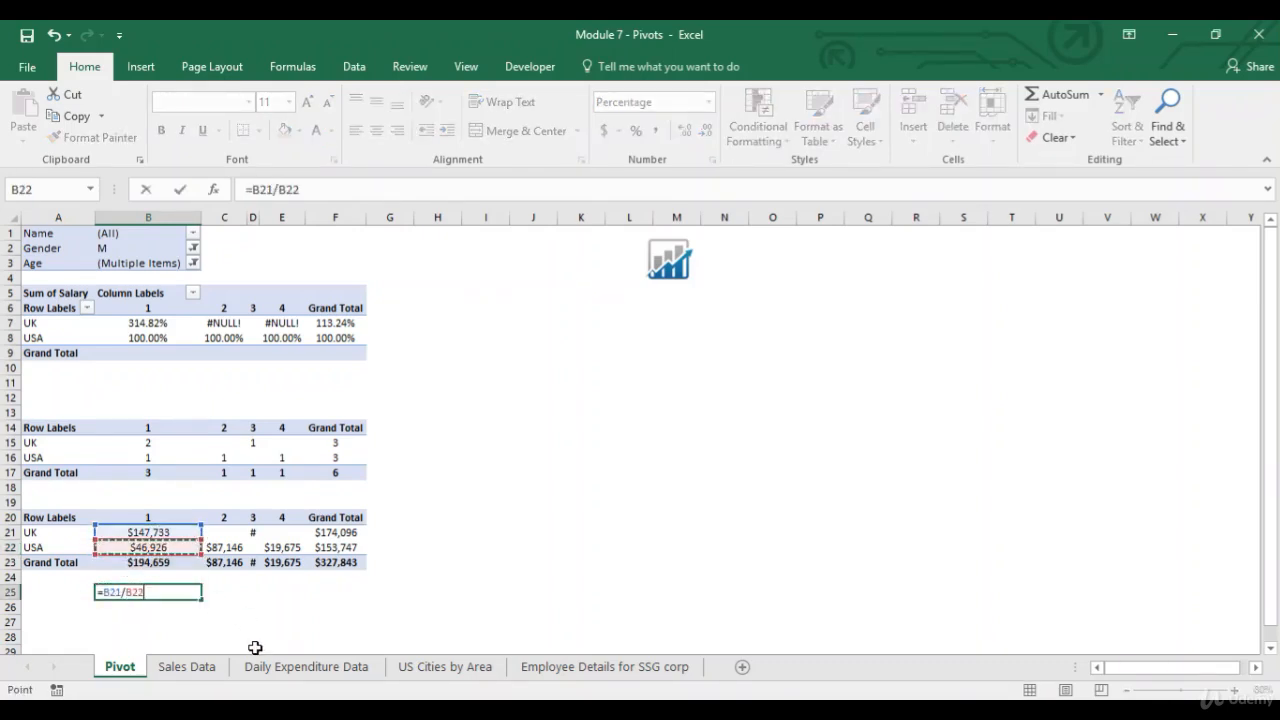
key(Return)
Compare the B25 result and the PivotTable percentages with the copied salary cells.
click(149, 592)
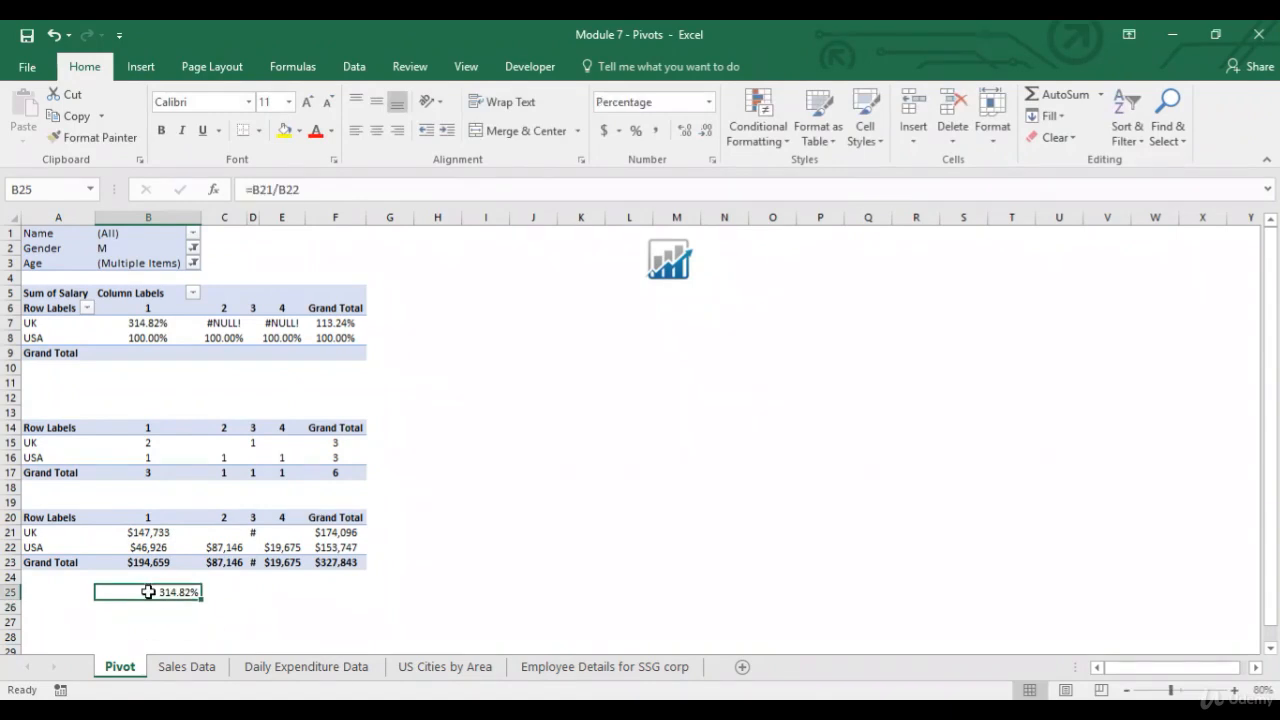
click(150, 323)
click(166, 547)
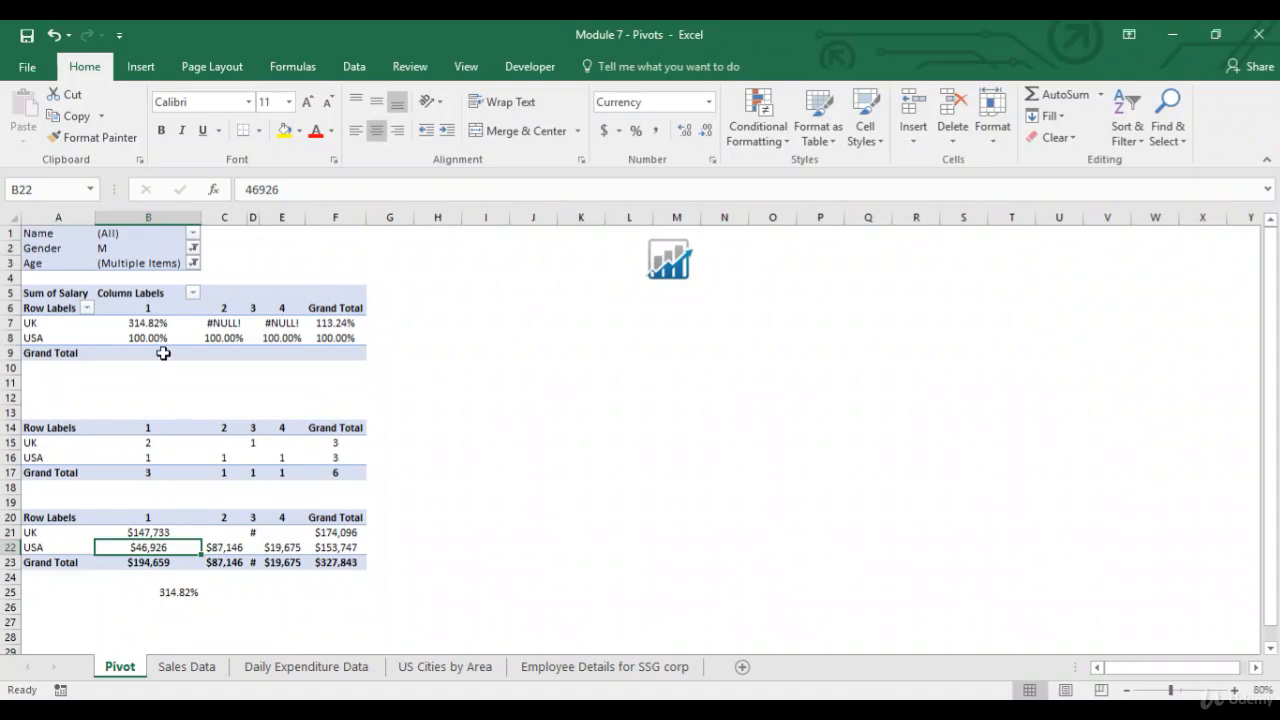
click(238, 549)
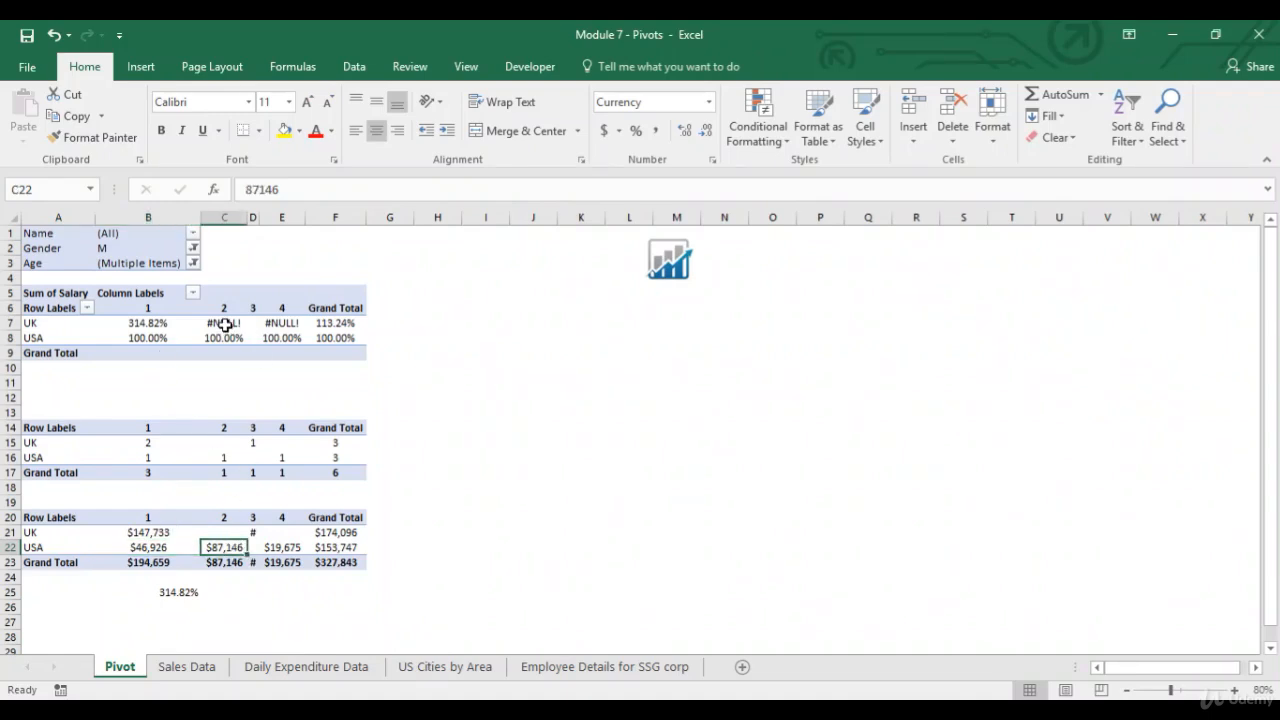
click(283, 552)
click(275, 338)
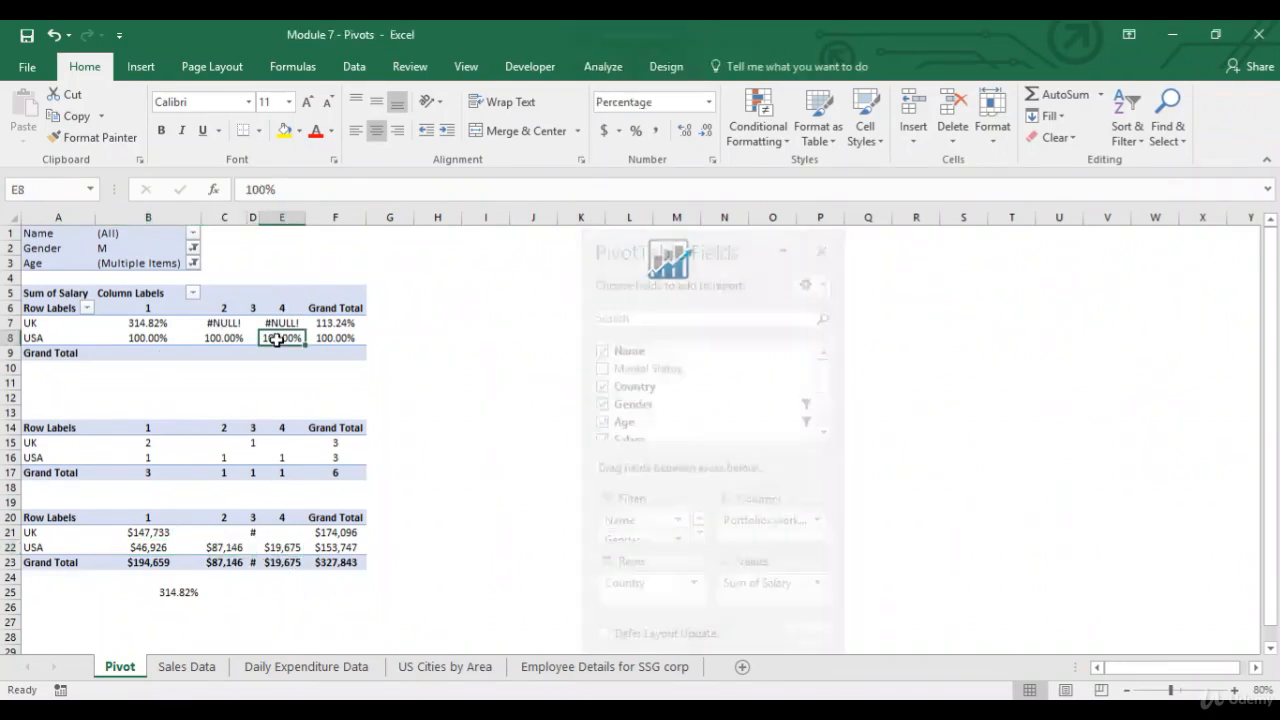
drag(271, 518, 277, 555)
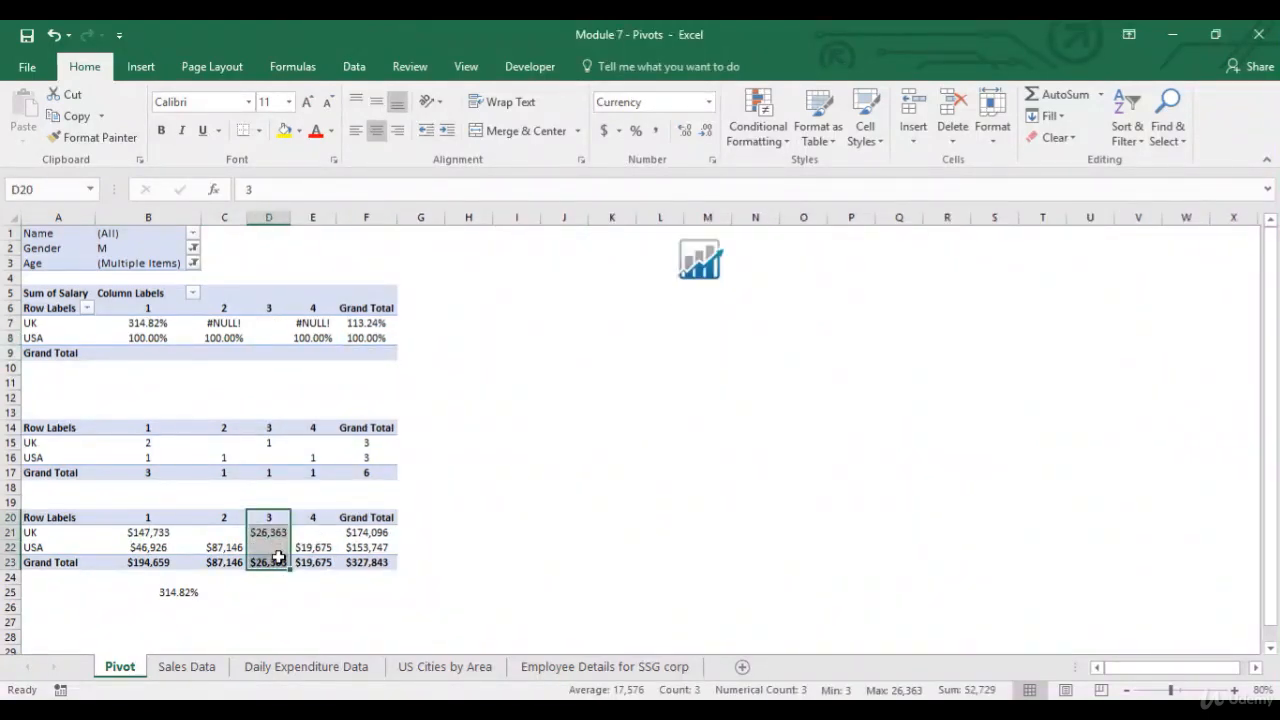
click(270, 549)
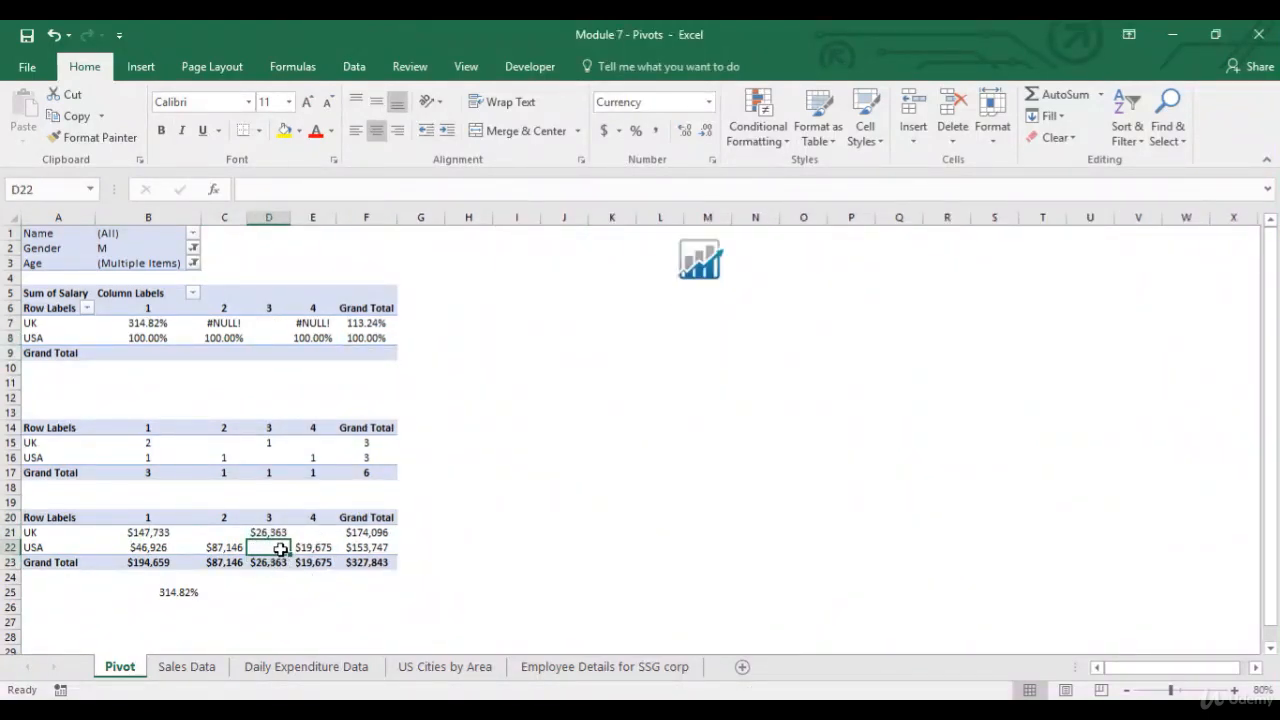
click(268, 340)
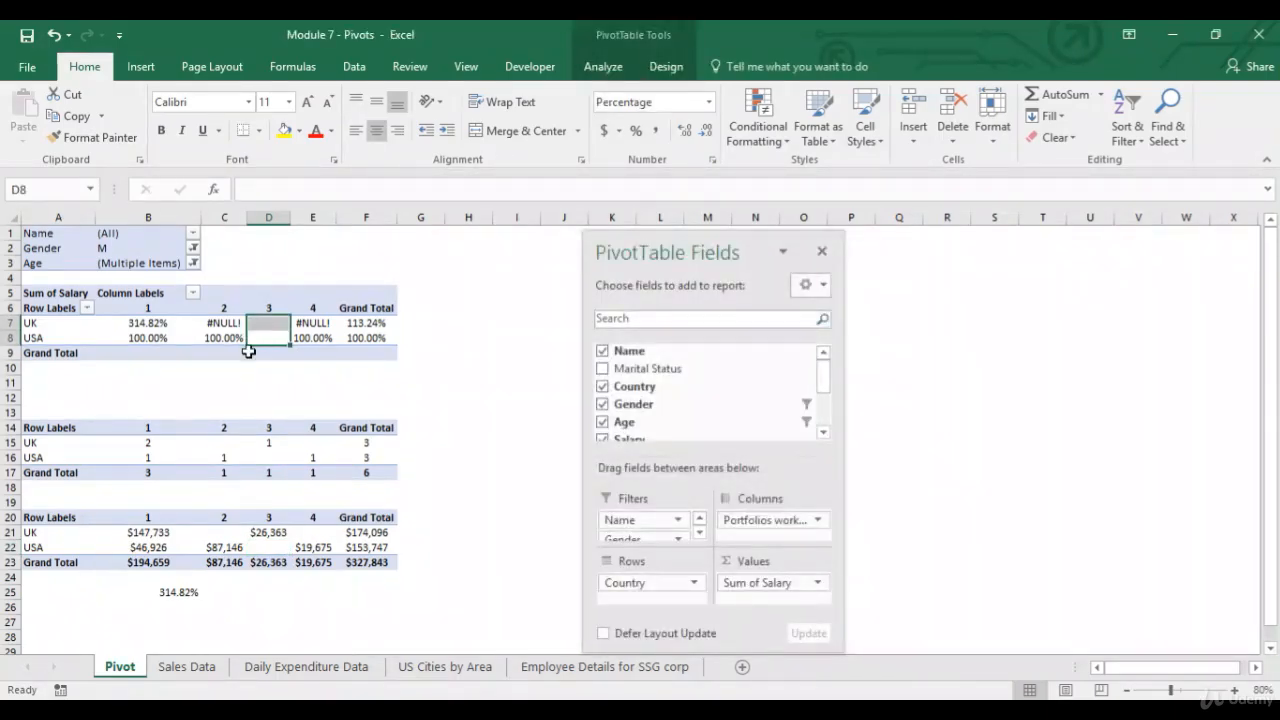
click(150, 338)
Set the salary field to show values as Difference From, with Country as base field and UK as base item.
drag(663, 445, 773, 580)
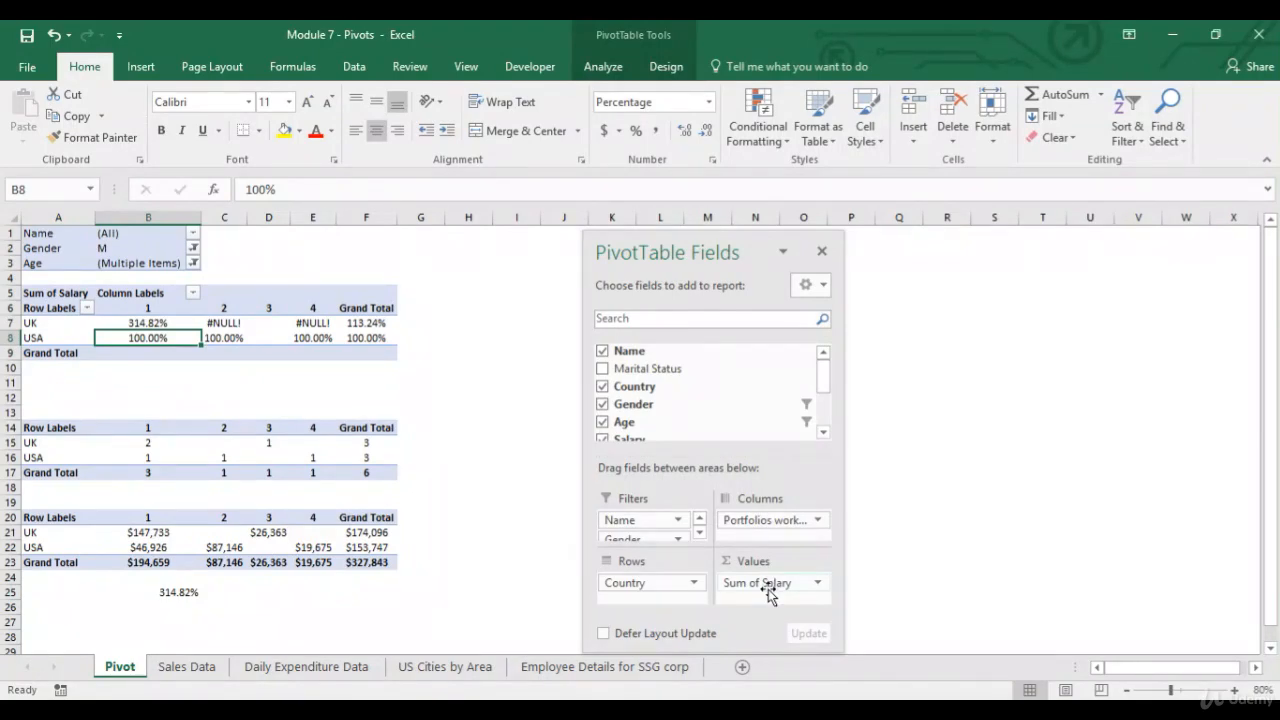
click(779, 585)
click(799, 568)
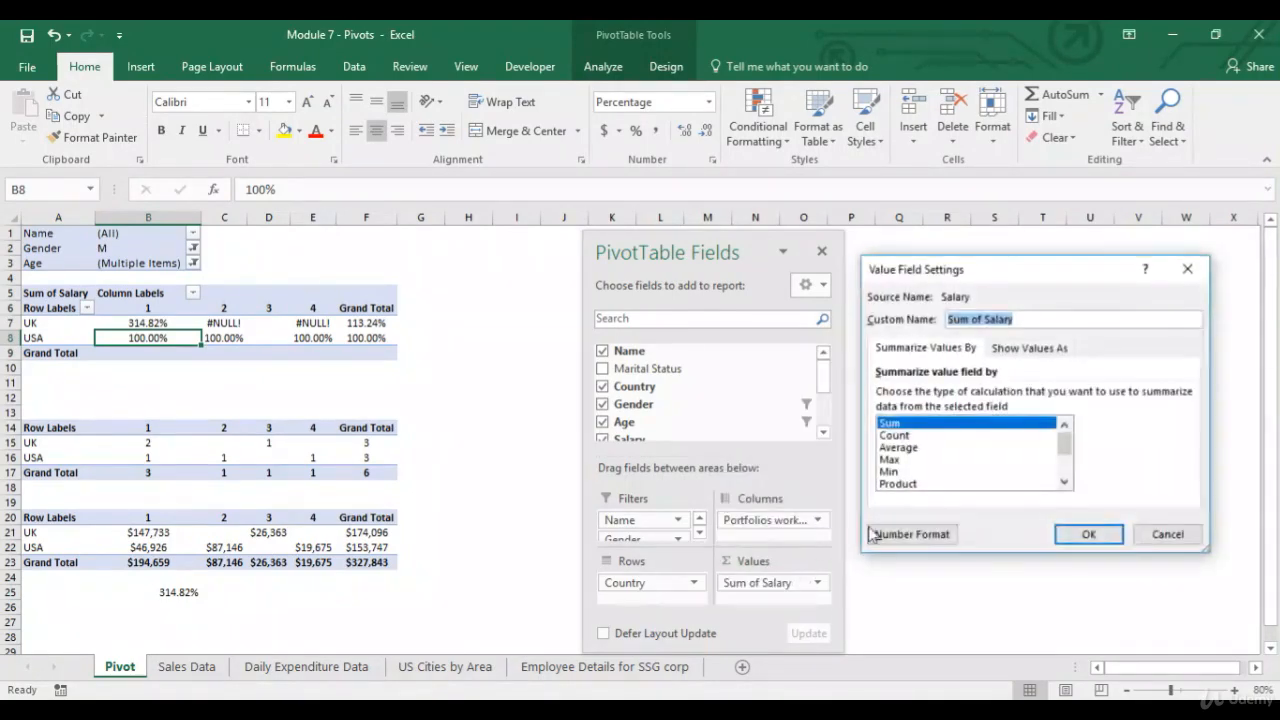
click(1028, 348)
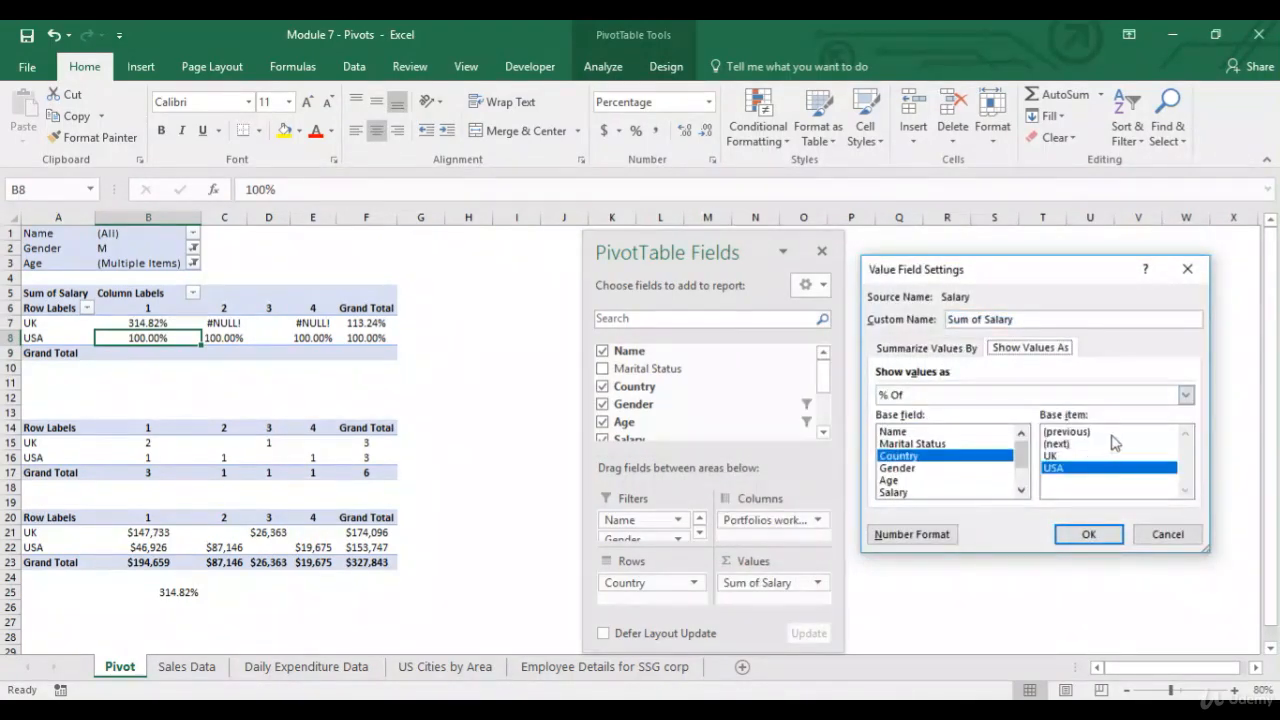
click(1062, 456)
click(1055, 398)
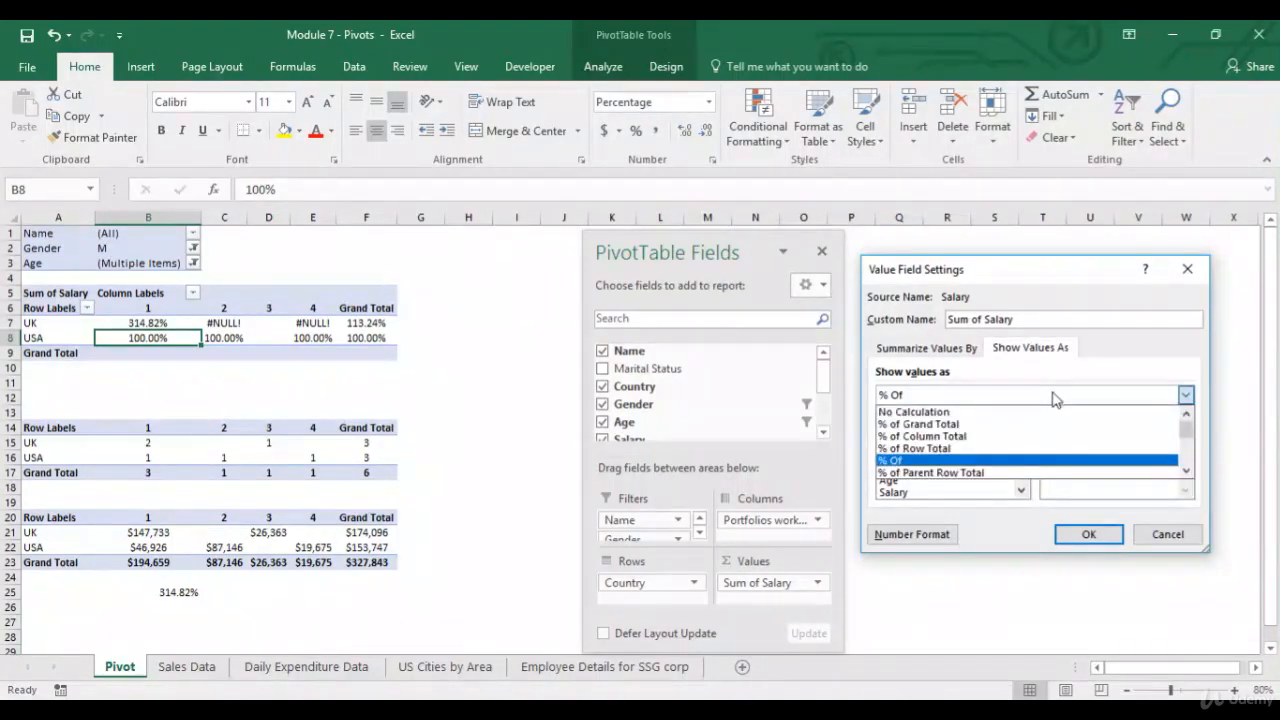
scroll(1187, 476, down, 5)
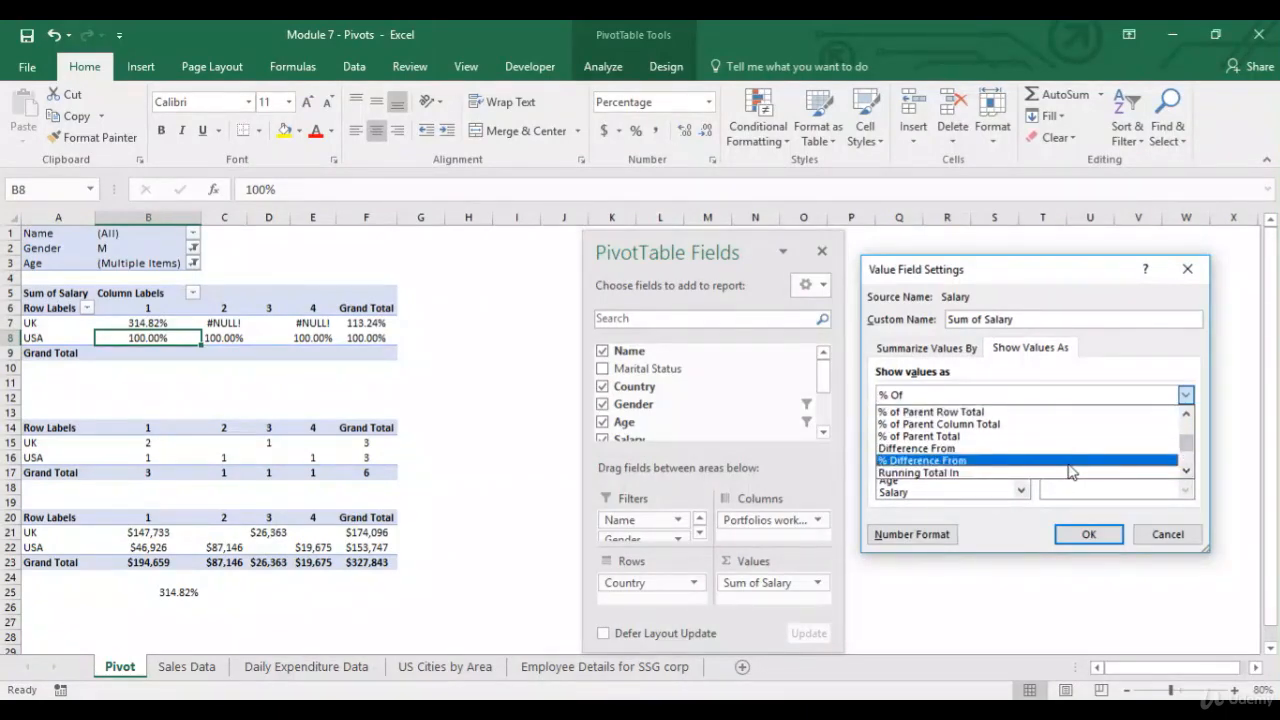
click(1070, 461)
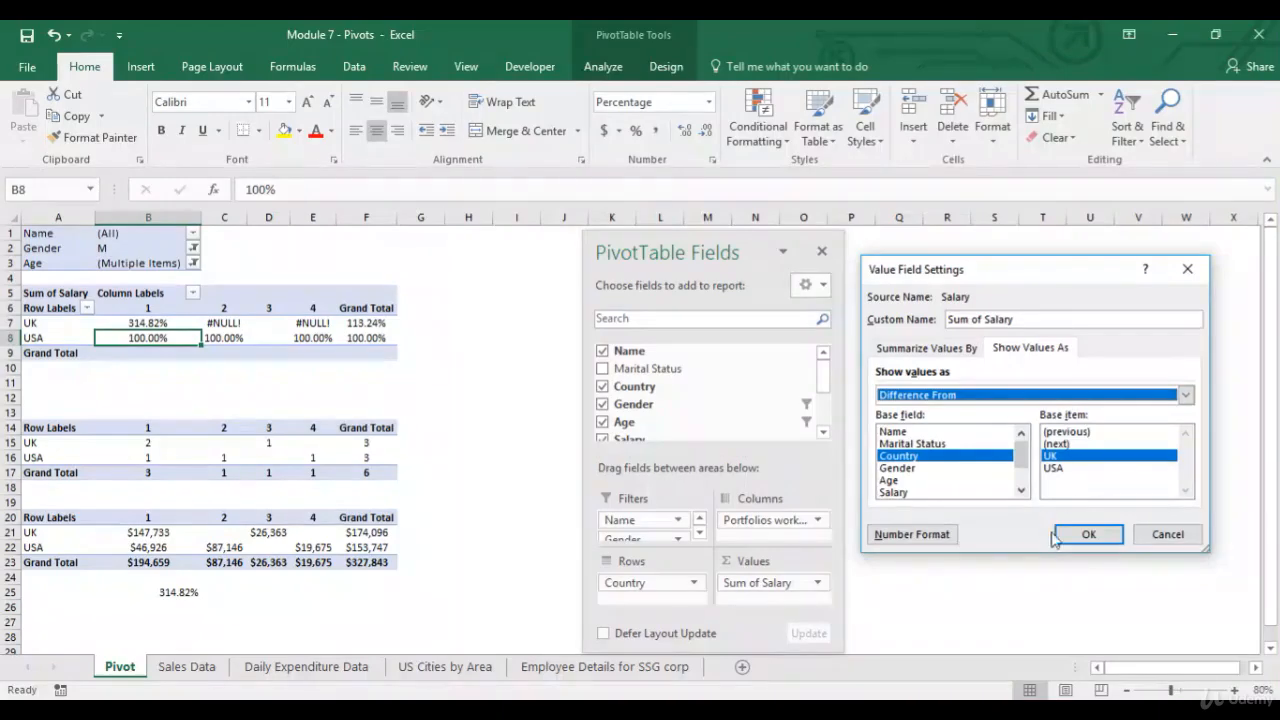
click(1087, 533)
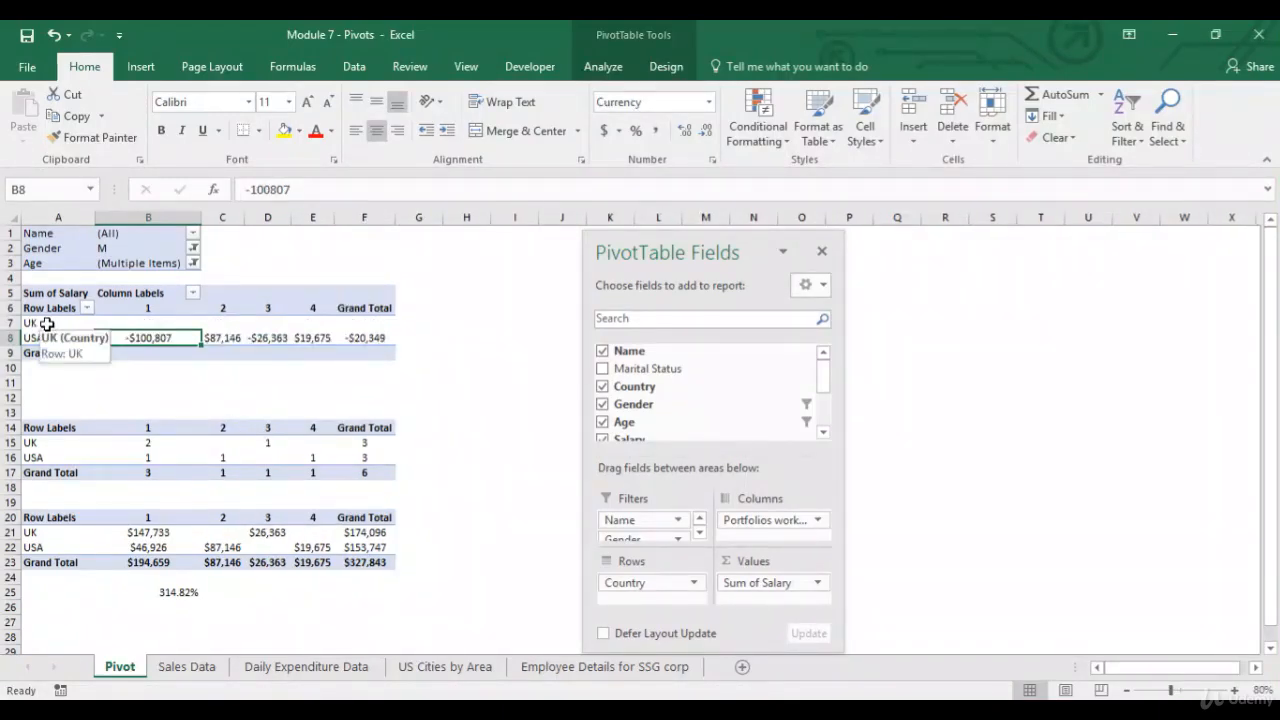
Compare the Difference From results with the copied UK and USA salaries.
mouse_move(120, 327)
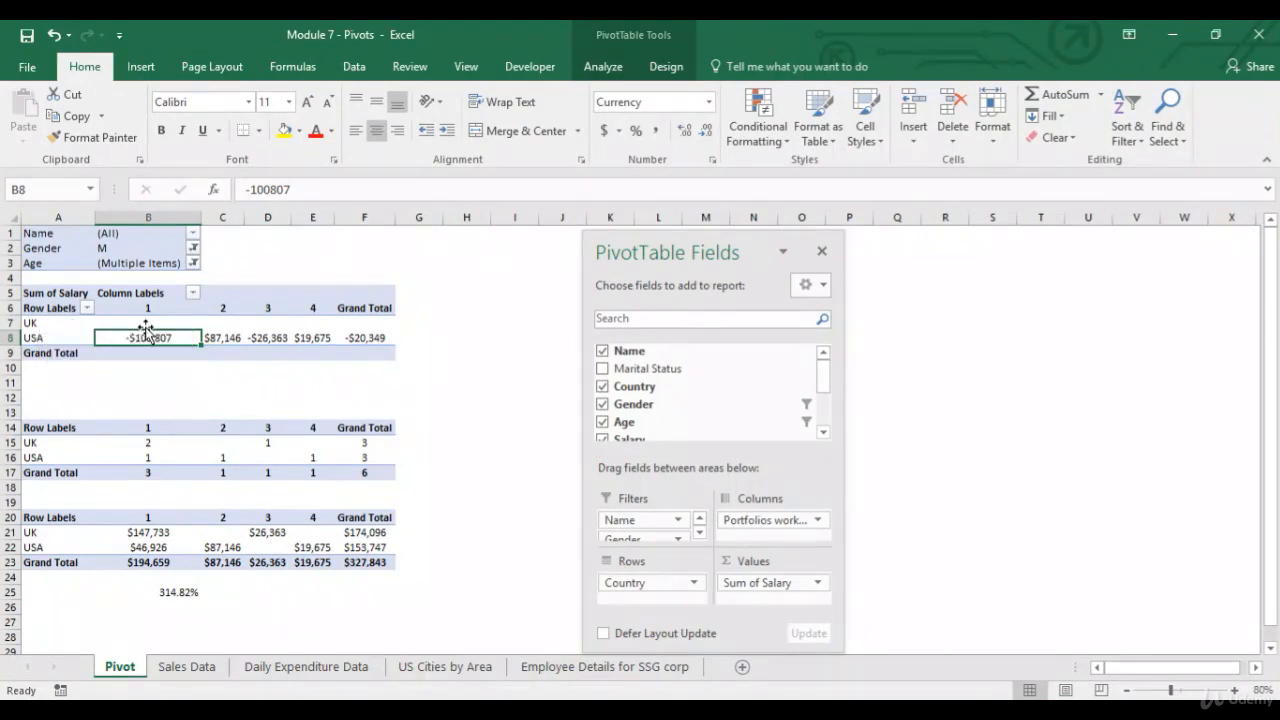
click(165, 533)
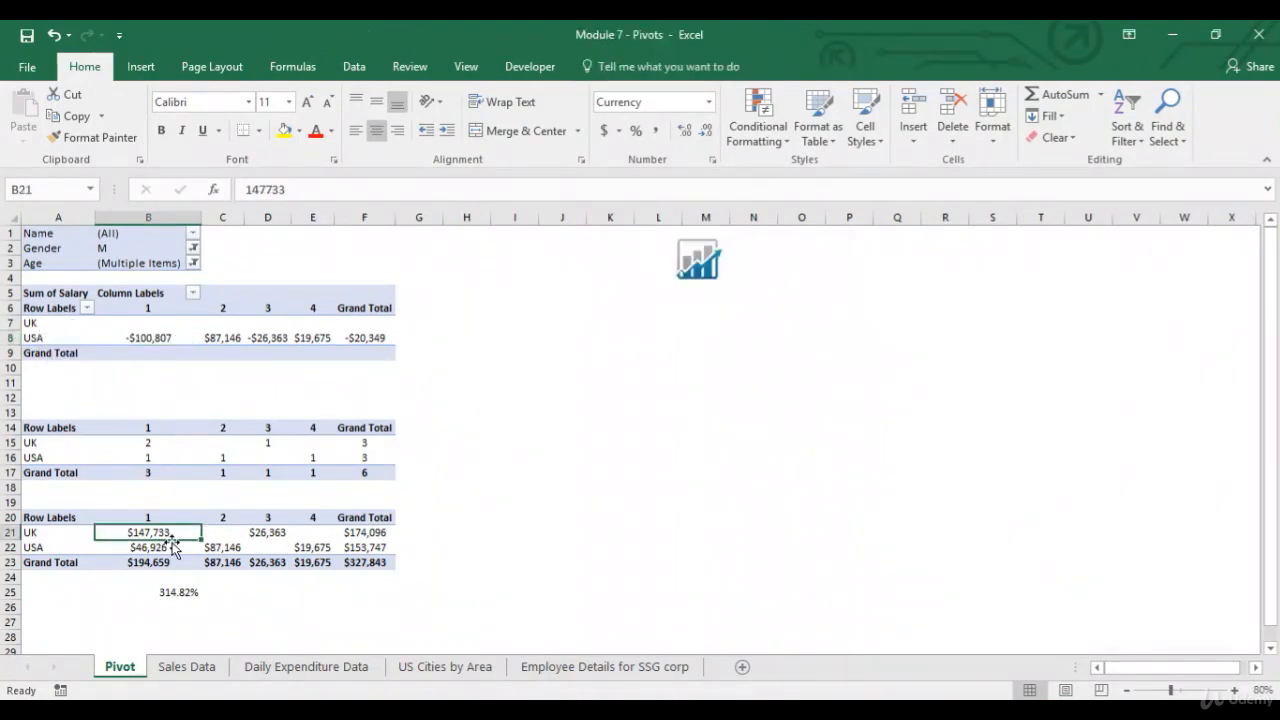
click(268, 533)
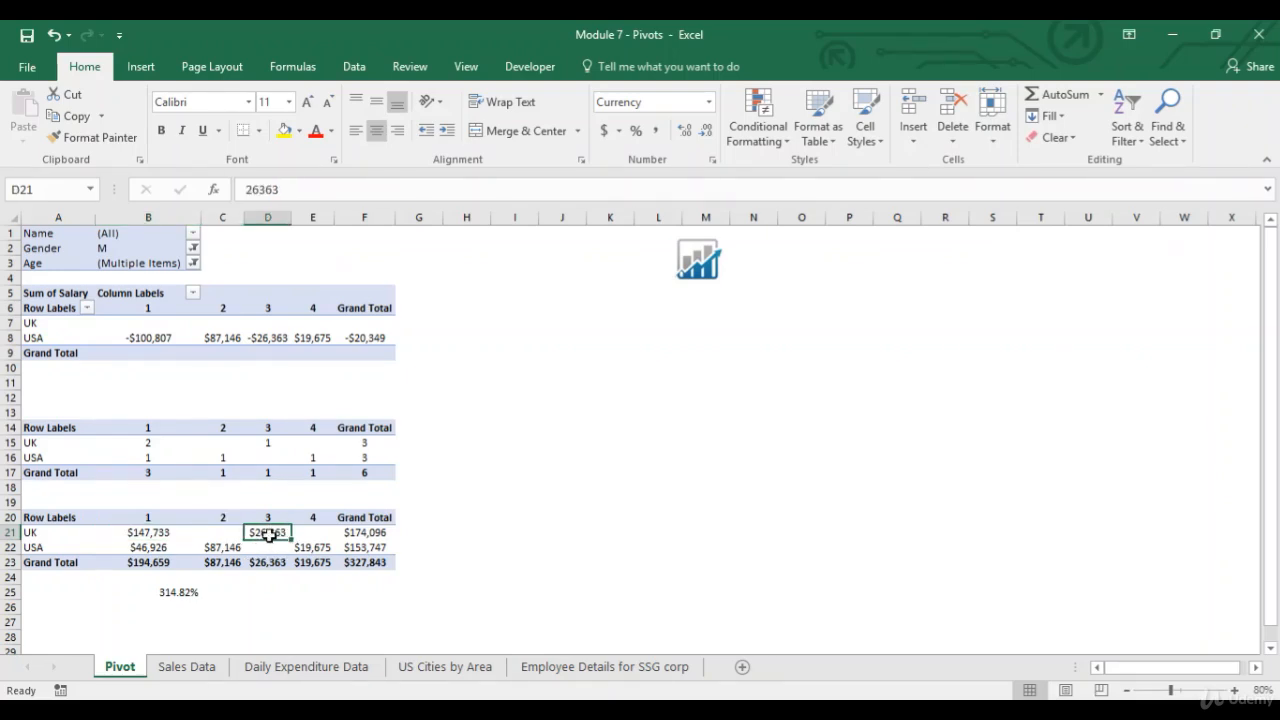
click(156, 552)
click(150, 532)
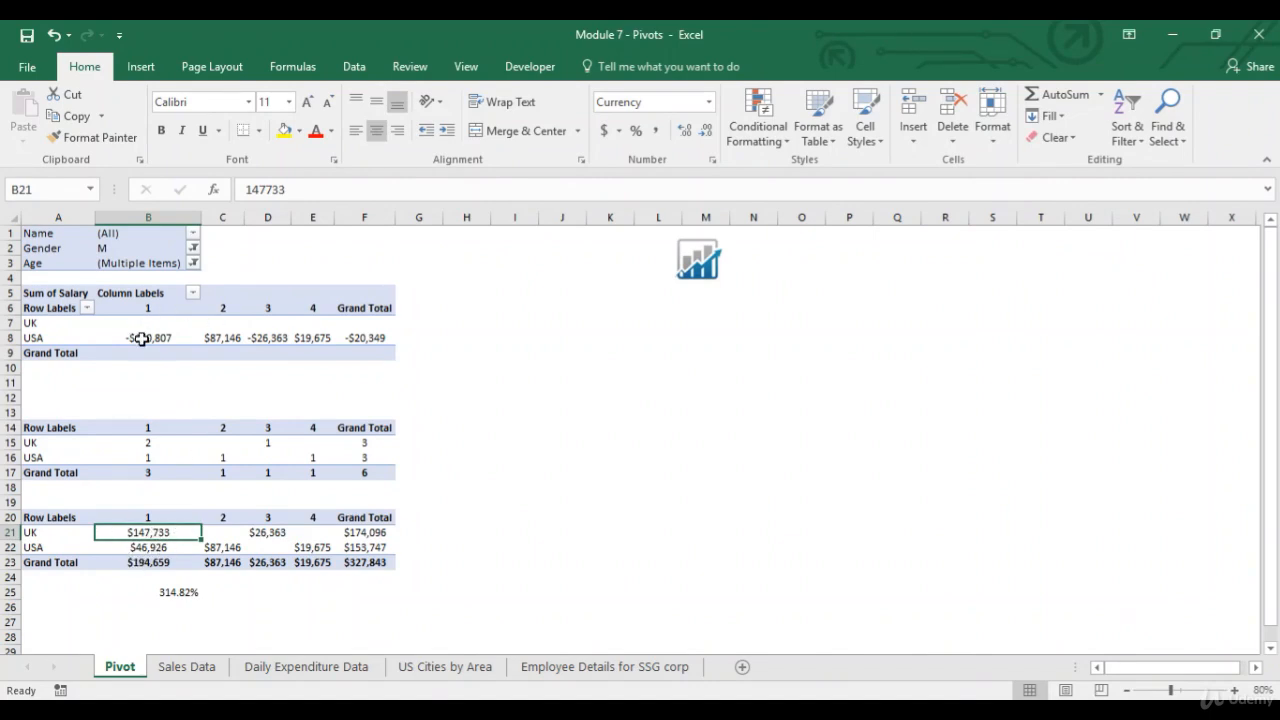
click(140, 338)
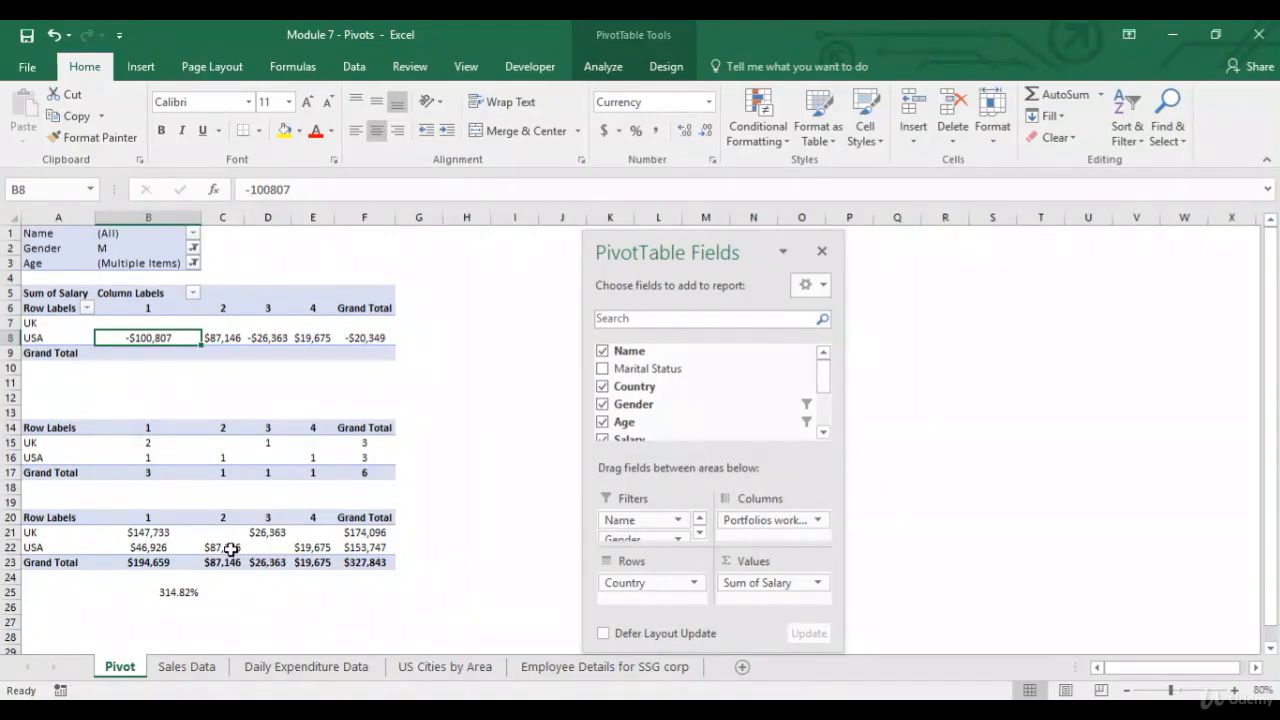
click(230, 549)
click(224, 534)
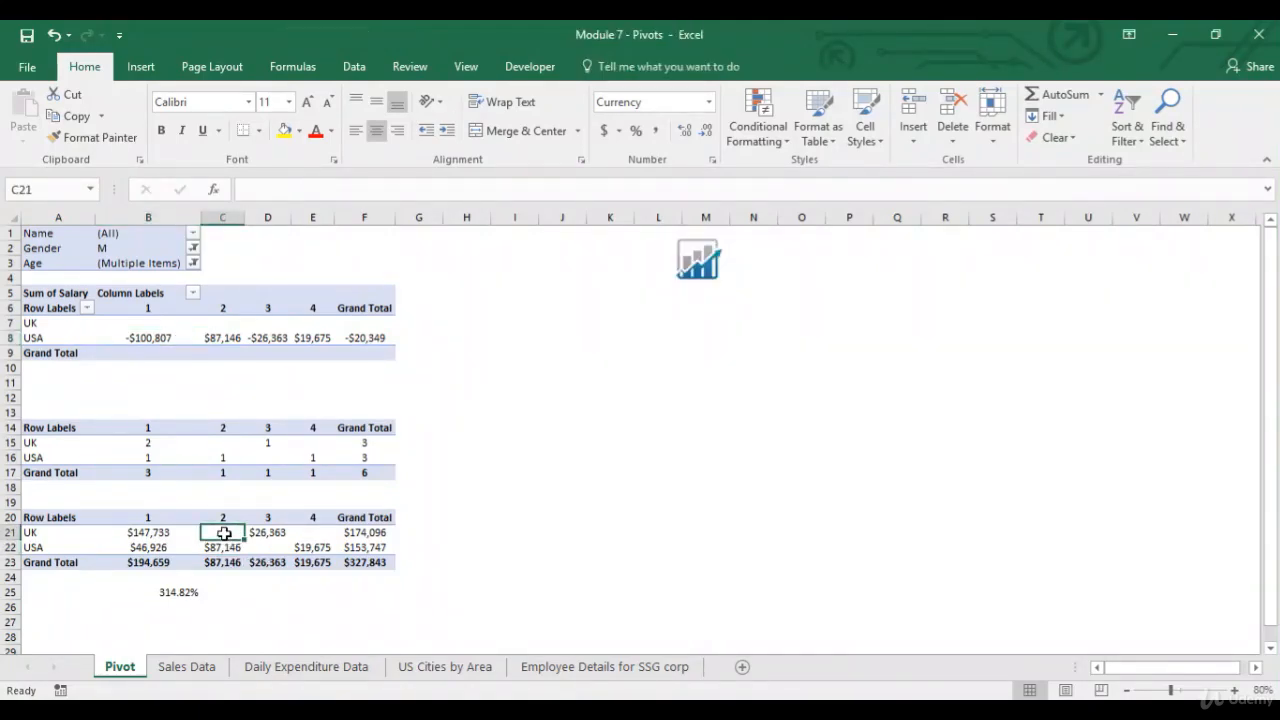
click(221, 551)
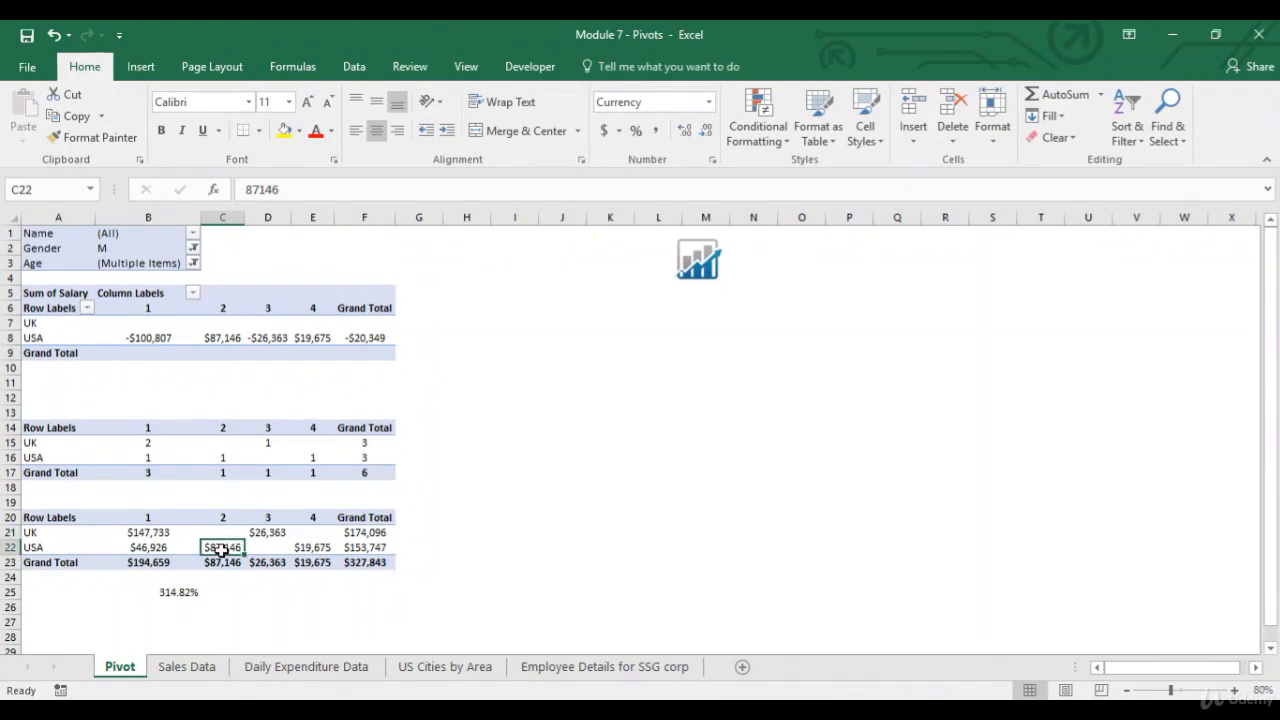
Change the PivotTable salary field to show values as % Difference From, keeping Country as the base field and UK as the base item.
click(268, 549)
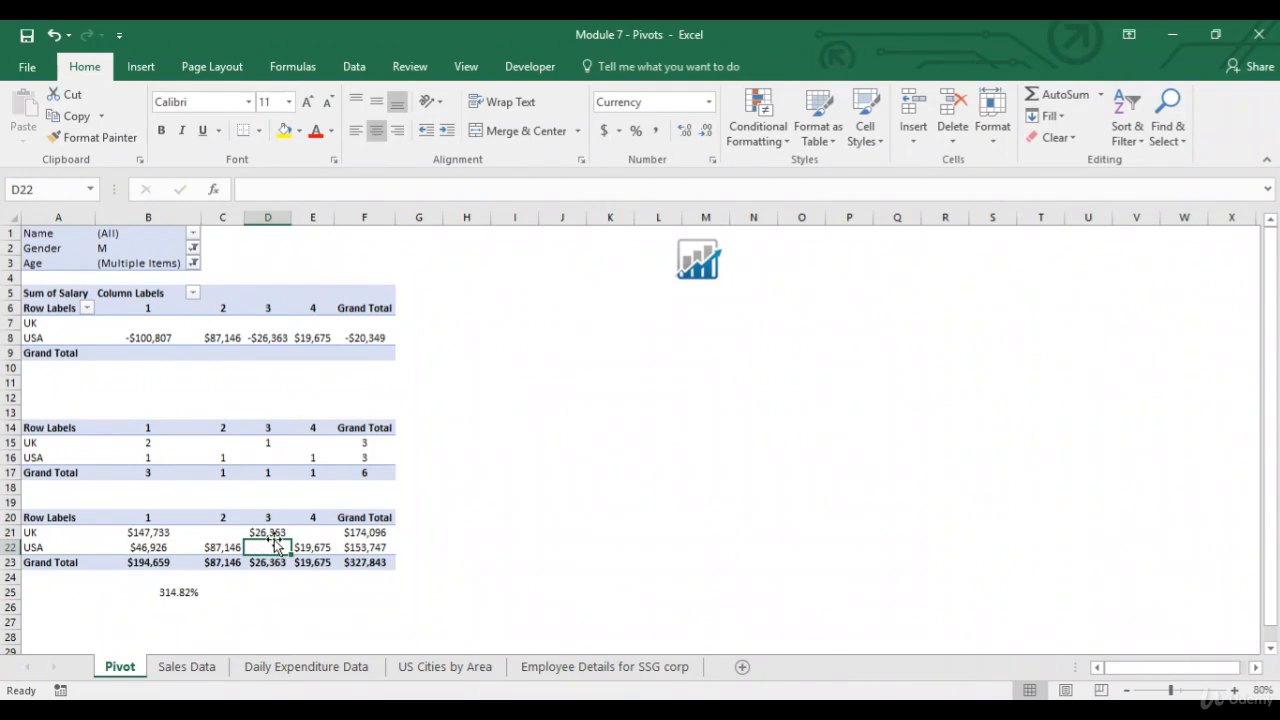
click(287, 333)
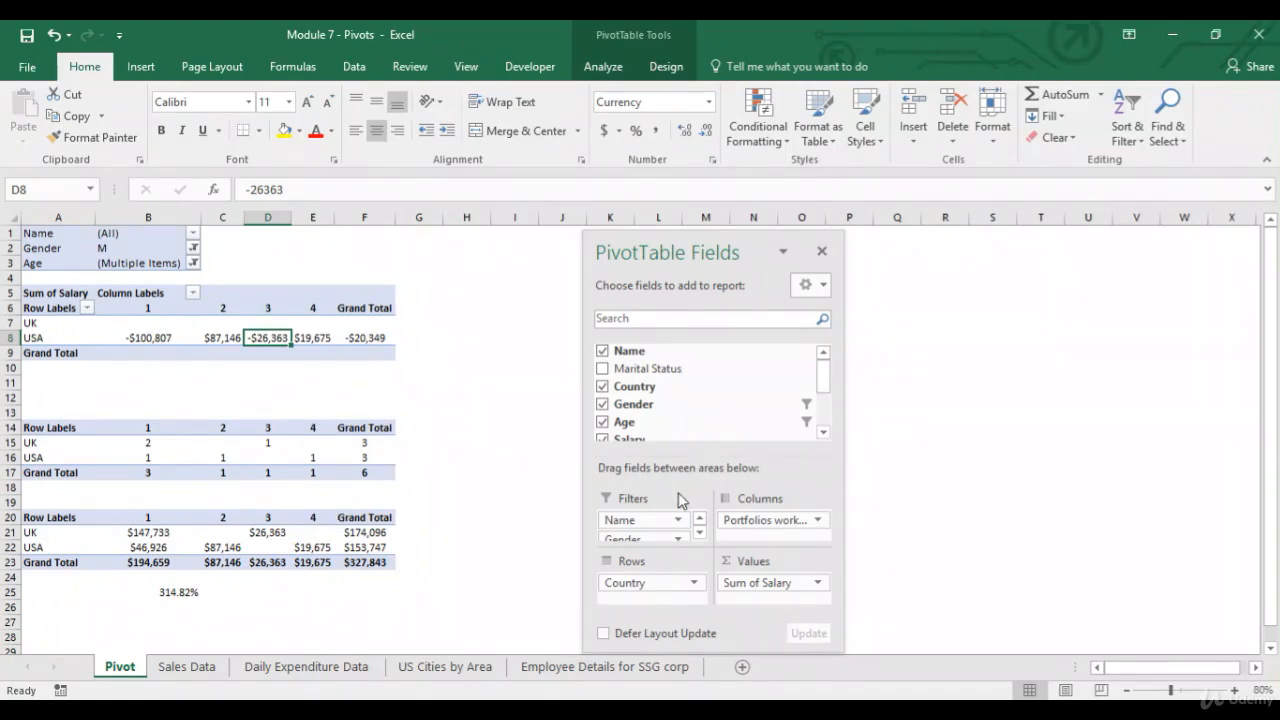
click(777, 583)
click(800, 562)
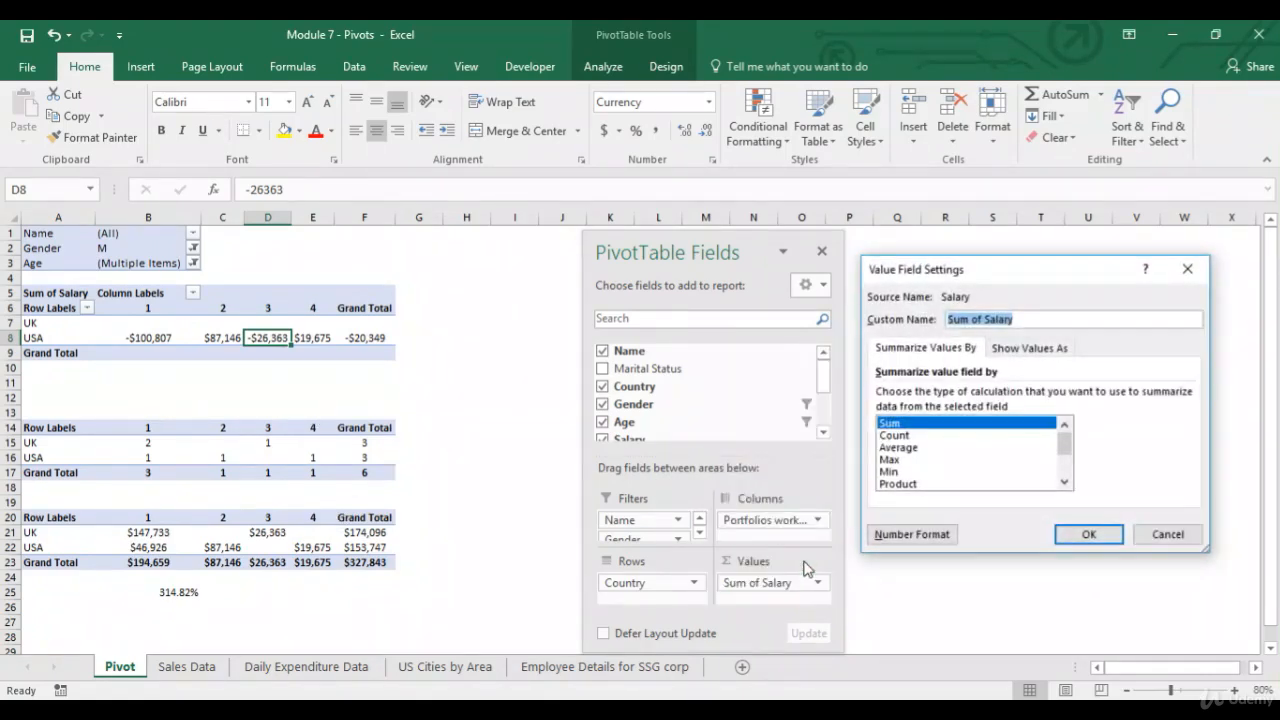
click(1036, 352)
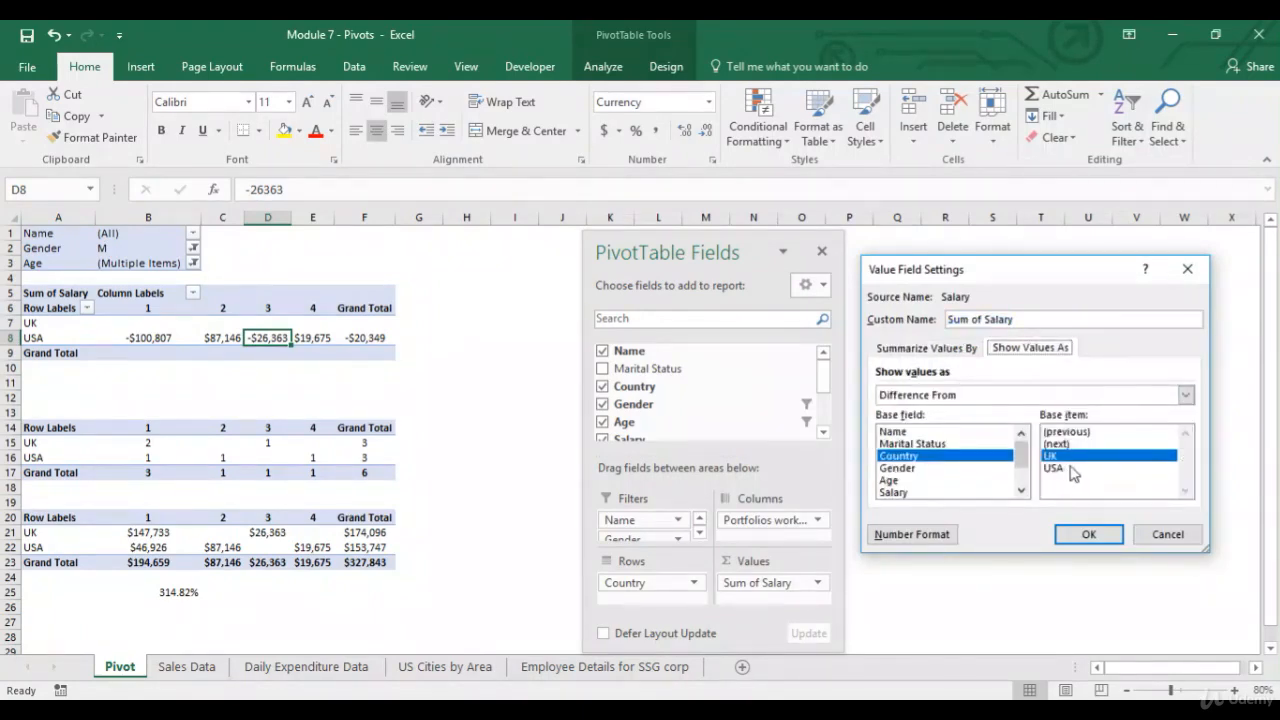
click(1185, 395)
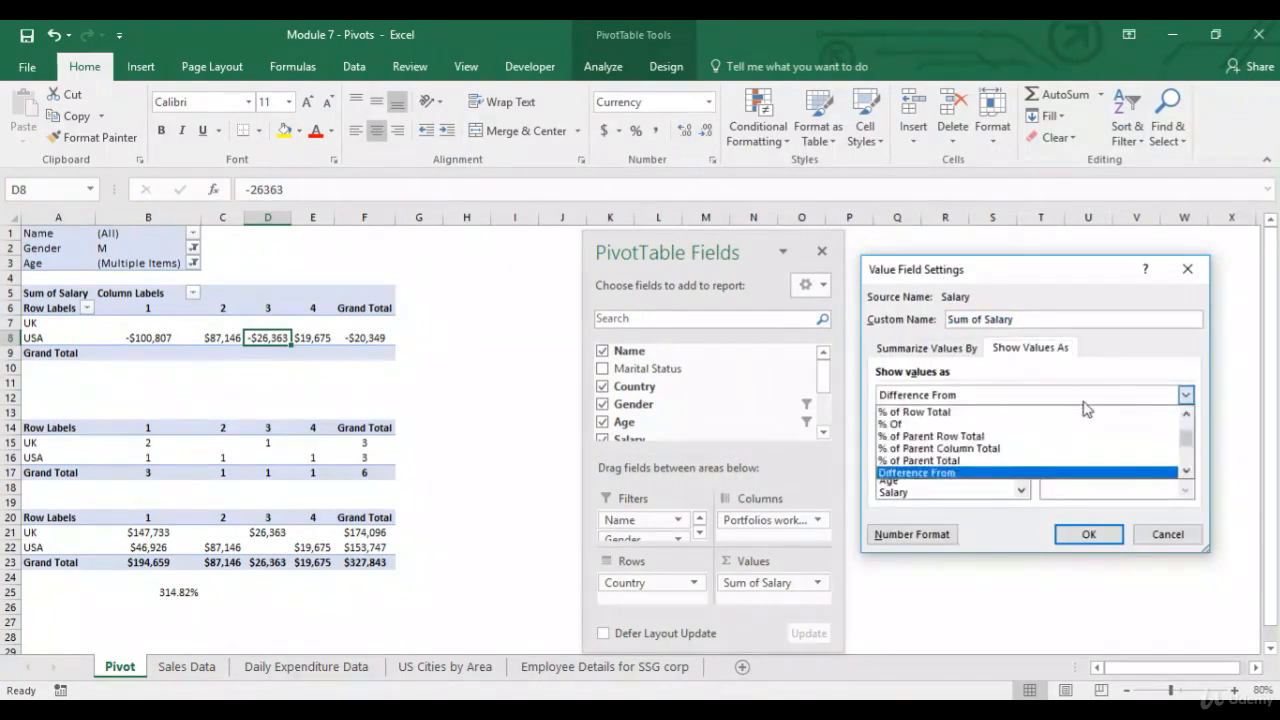
click(1186, 471)
click(1170, 472)
click(1106, 537)
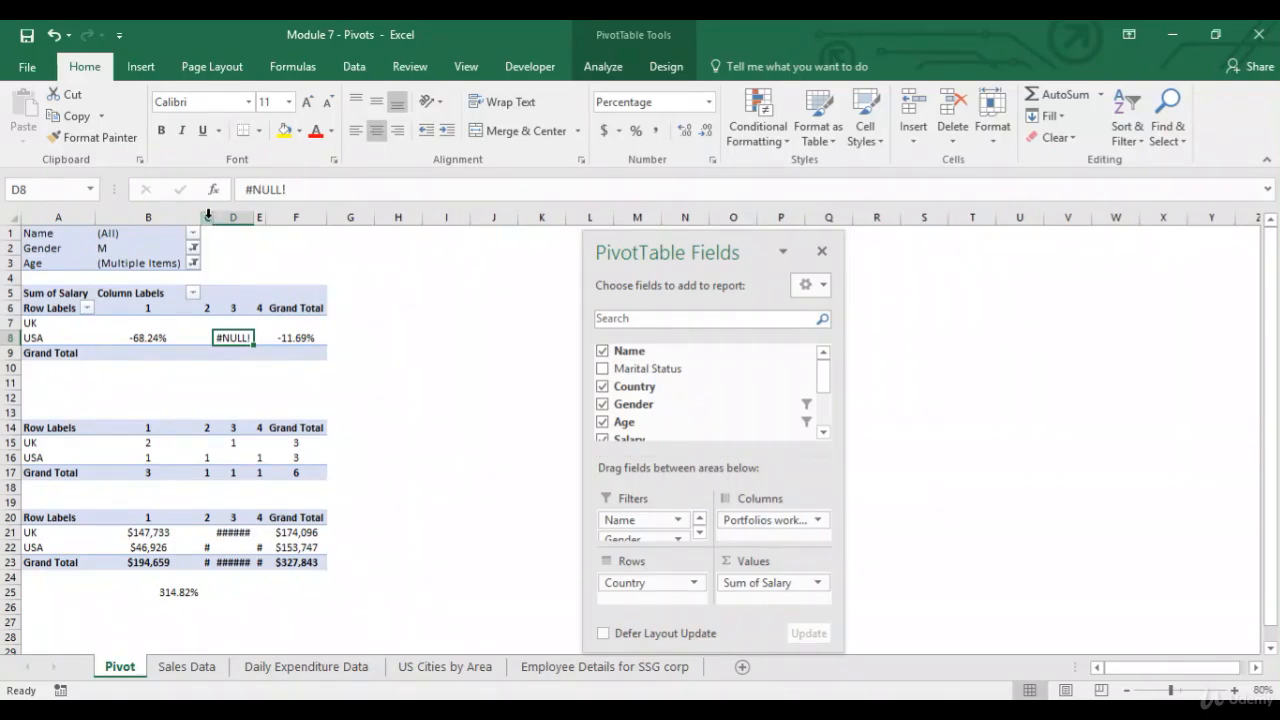
Autofit the widths of columns C through F so the PivotTable values display fully.
drag(208, 214, 268, 214)
double_click(266, 214)
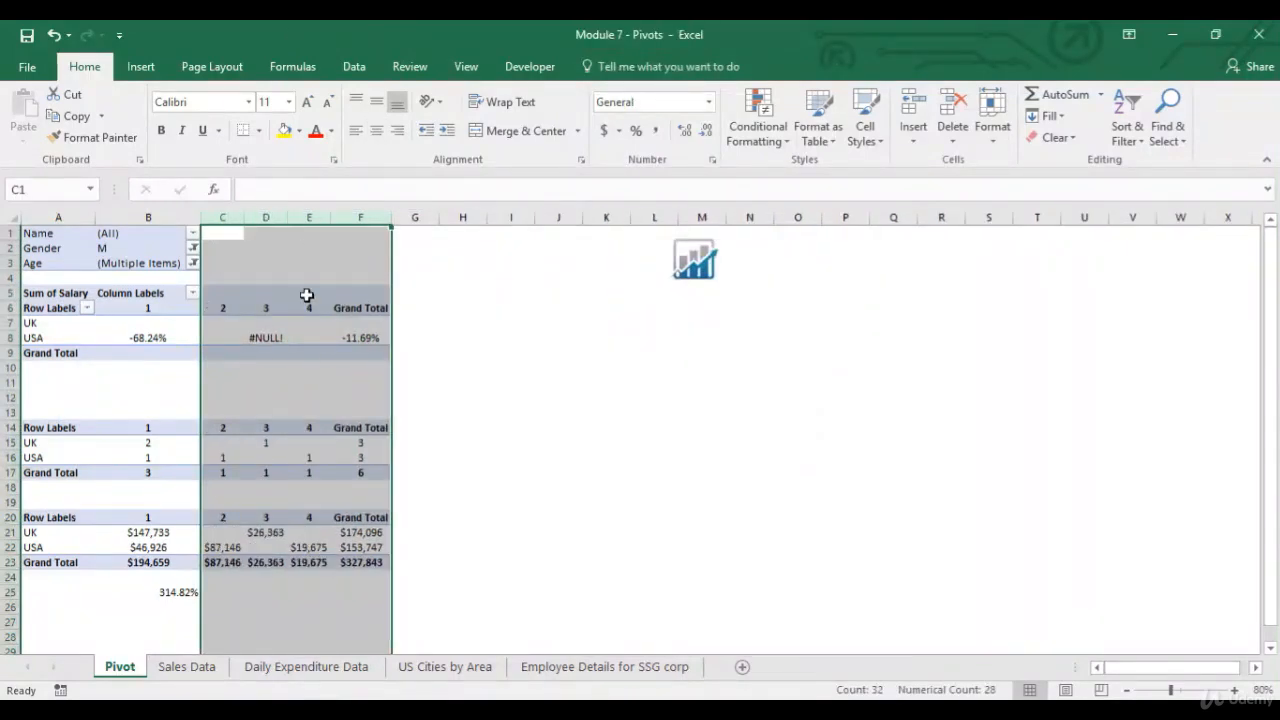
Enter a formula in B24 subtracting the UK salary in B21 from the USA salary in B22.
click(147, 576)
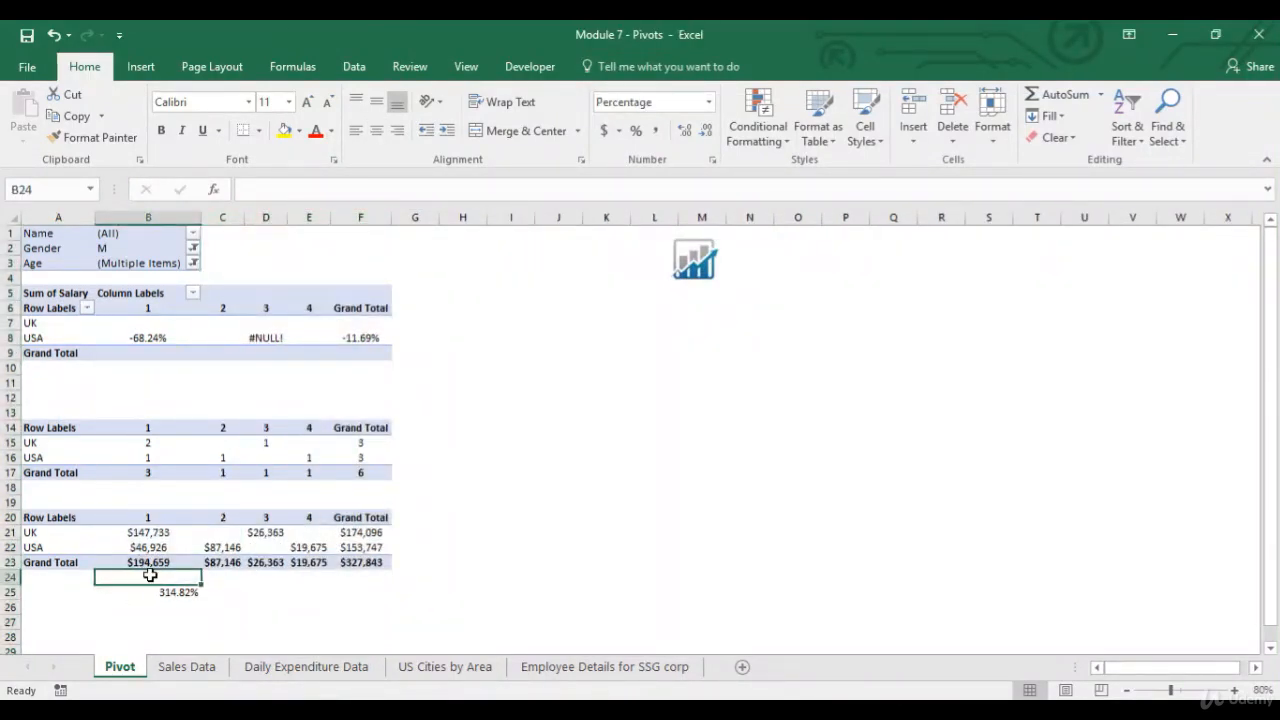
text(=)
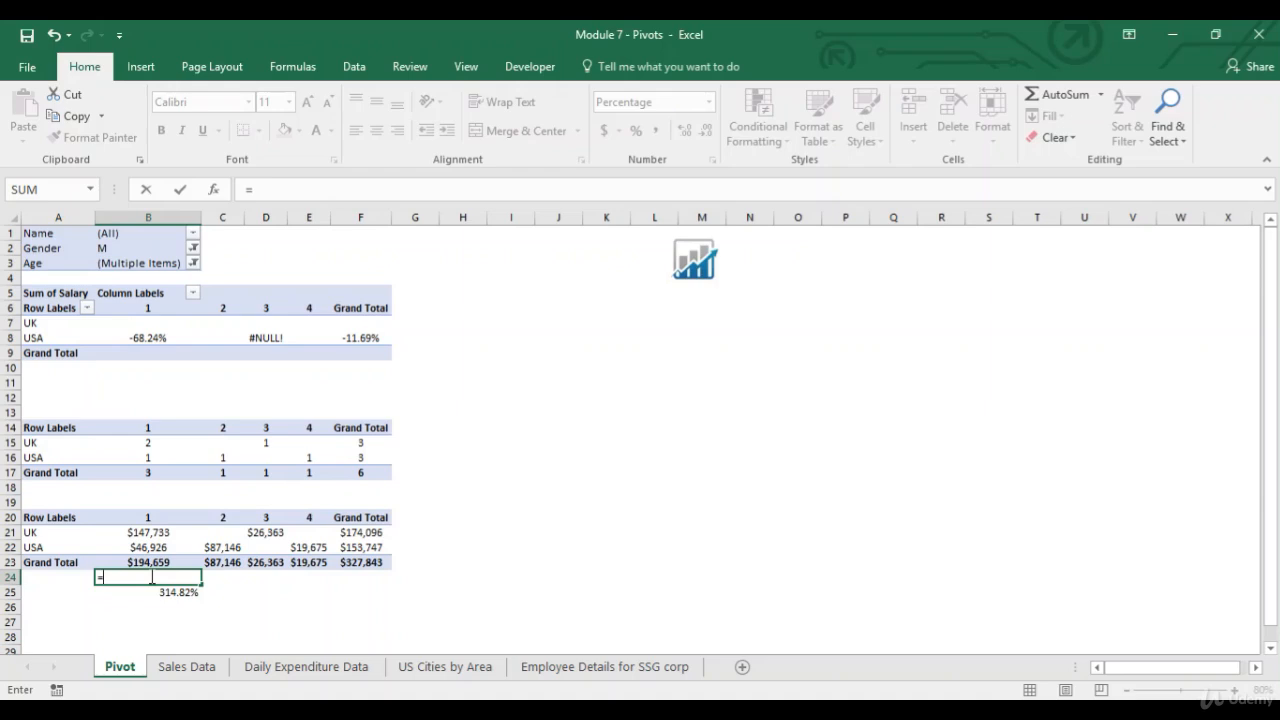
key(Up)
key(Up)
text(-)
key(Up)
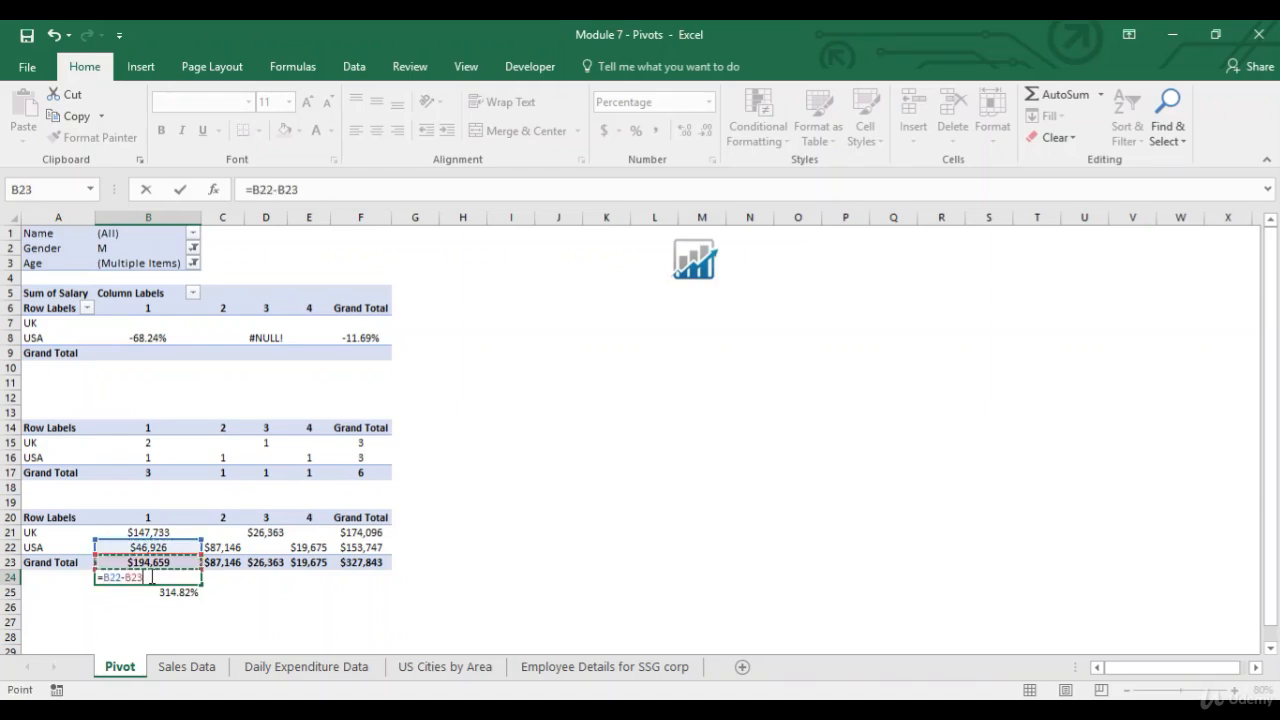
key(Up)
key(Up)
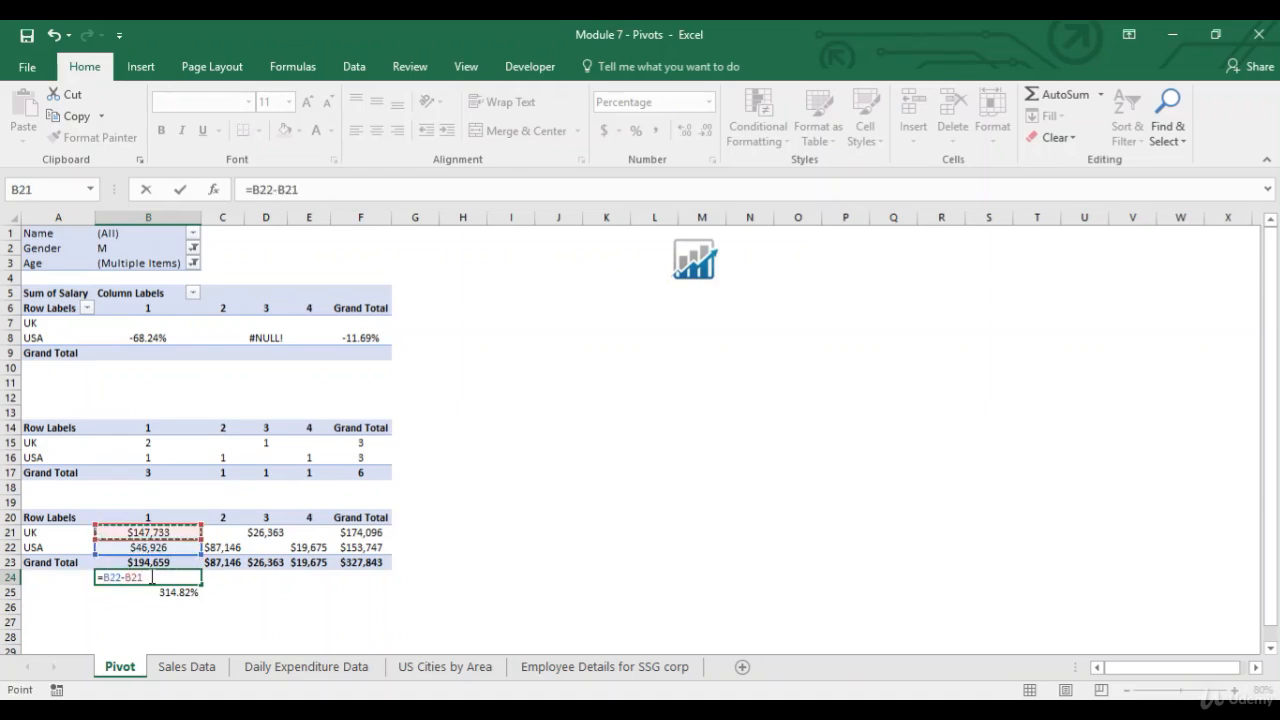
key(Return)
click(150, 577)
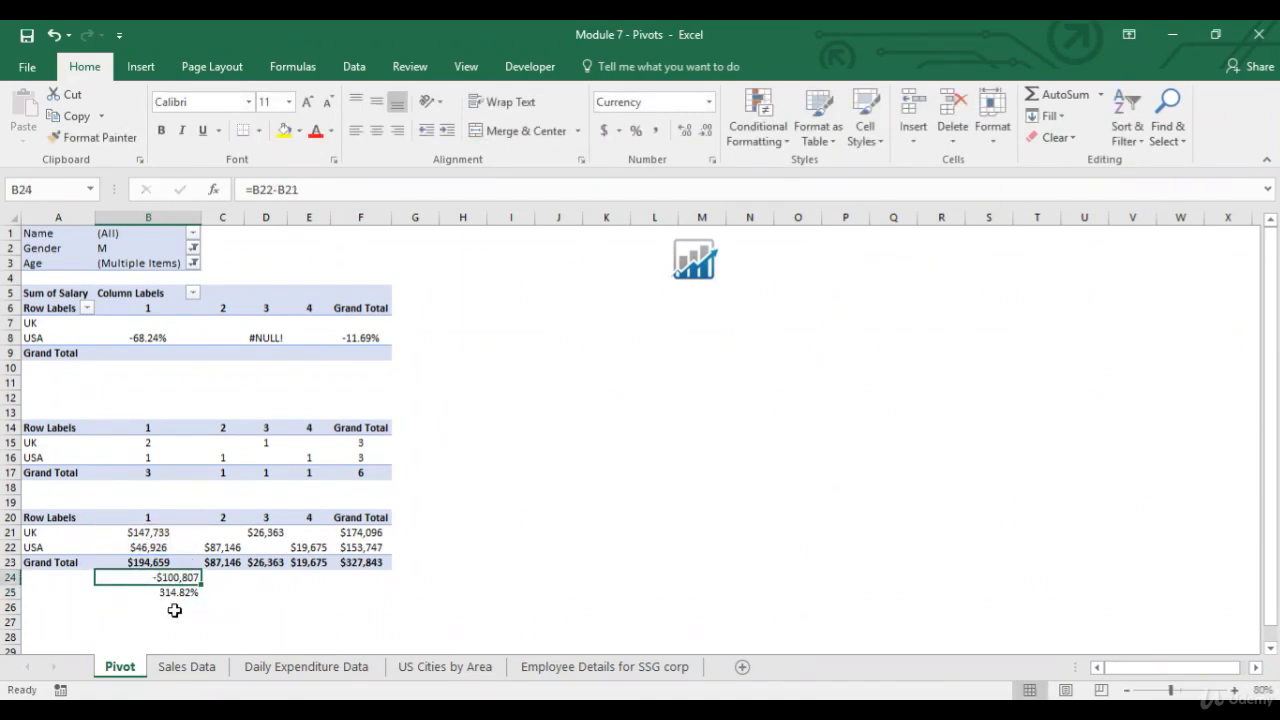
Clear B25 and enter a formula there dividing the B24 difference by the UK salary in B21.
click(175, 596)
key(Delete)
click(190, 577)
click(146, 594)
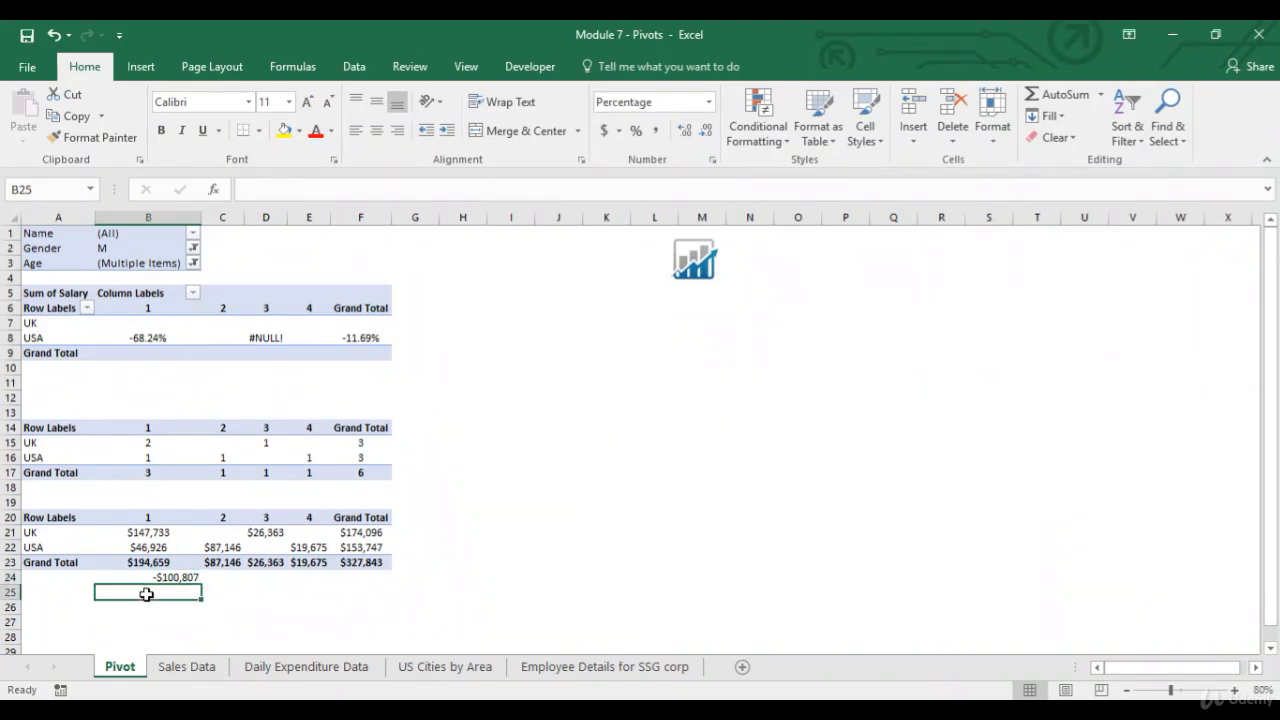
text(=)
key(Up)
text(/)
key(Up)
key(Up)
key(Up)
key(Up)
key(Up)
key(Up)
key(Up)
key(Up)
key(Up)
key(Up)
key(Up)
key(Up)
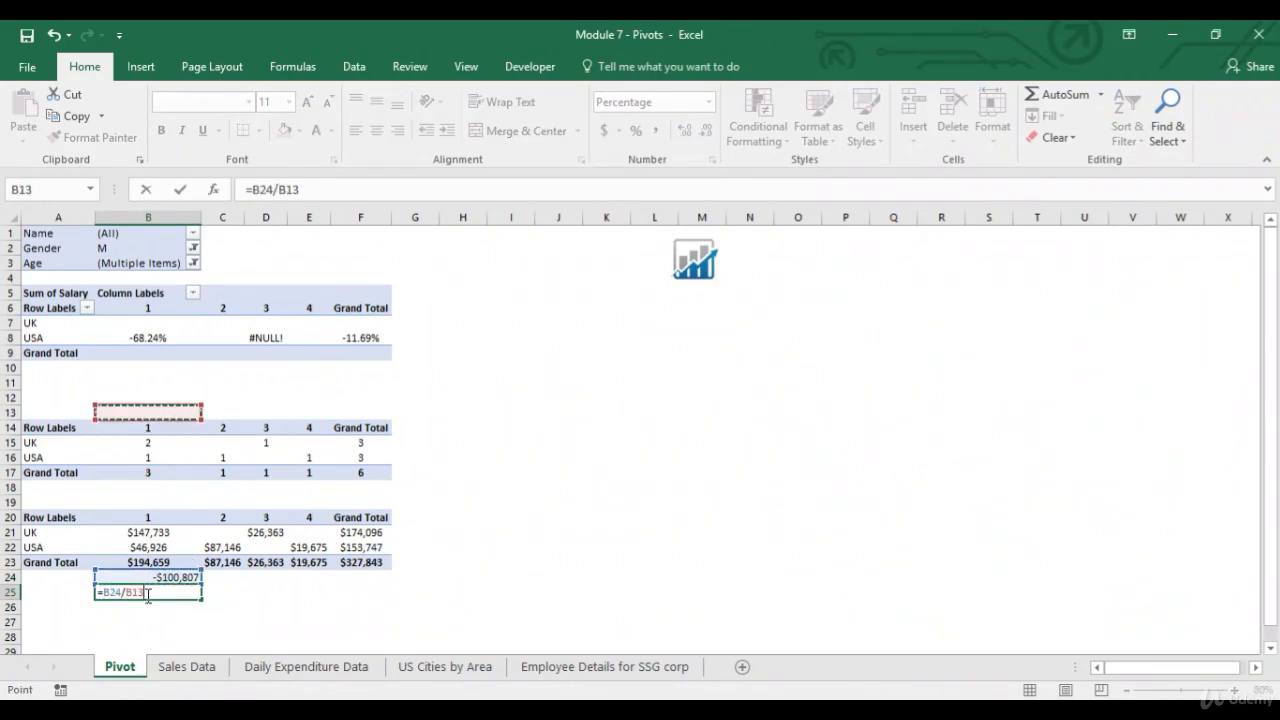
key(Down)
key(Down)
key(Down)
key(Down)
key(Down)
key(Down)
key(Down)
key(Down)
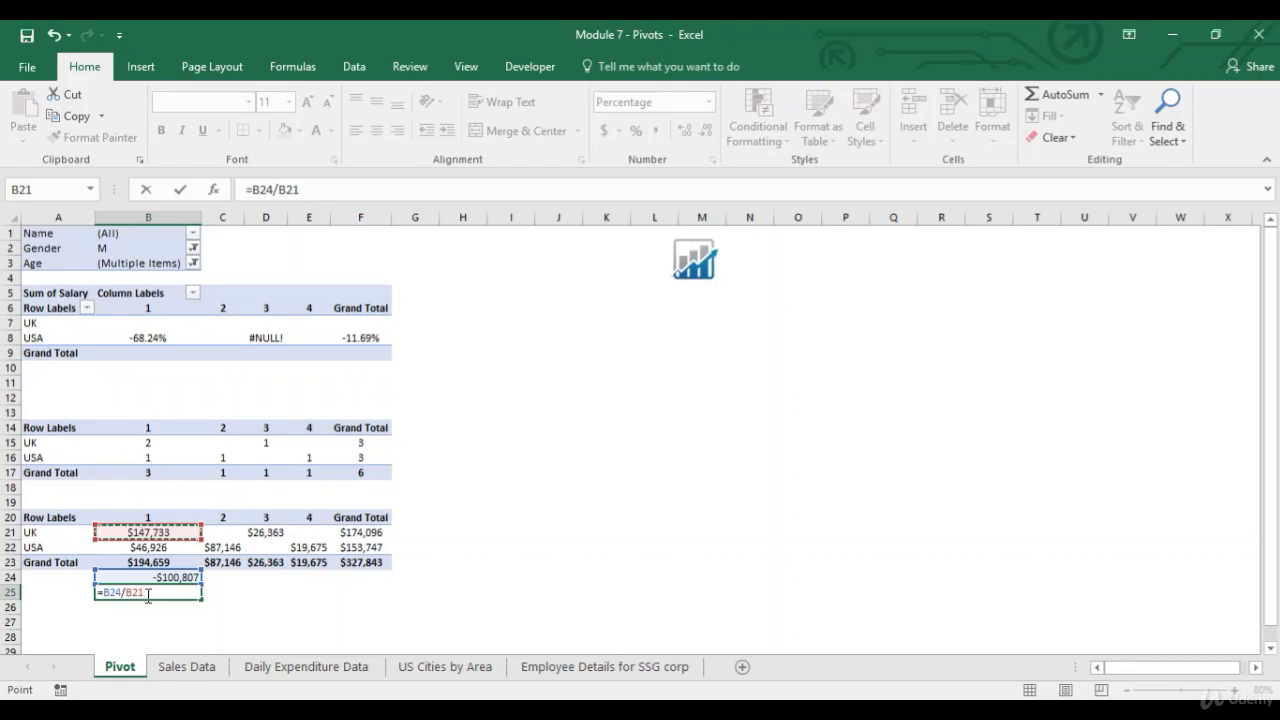
key(Return)
click(147, 594)
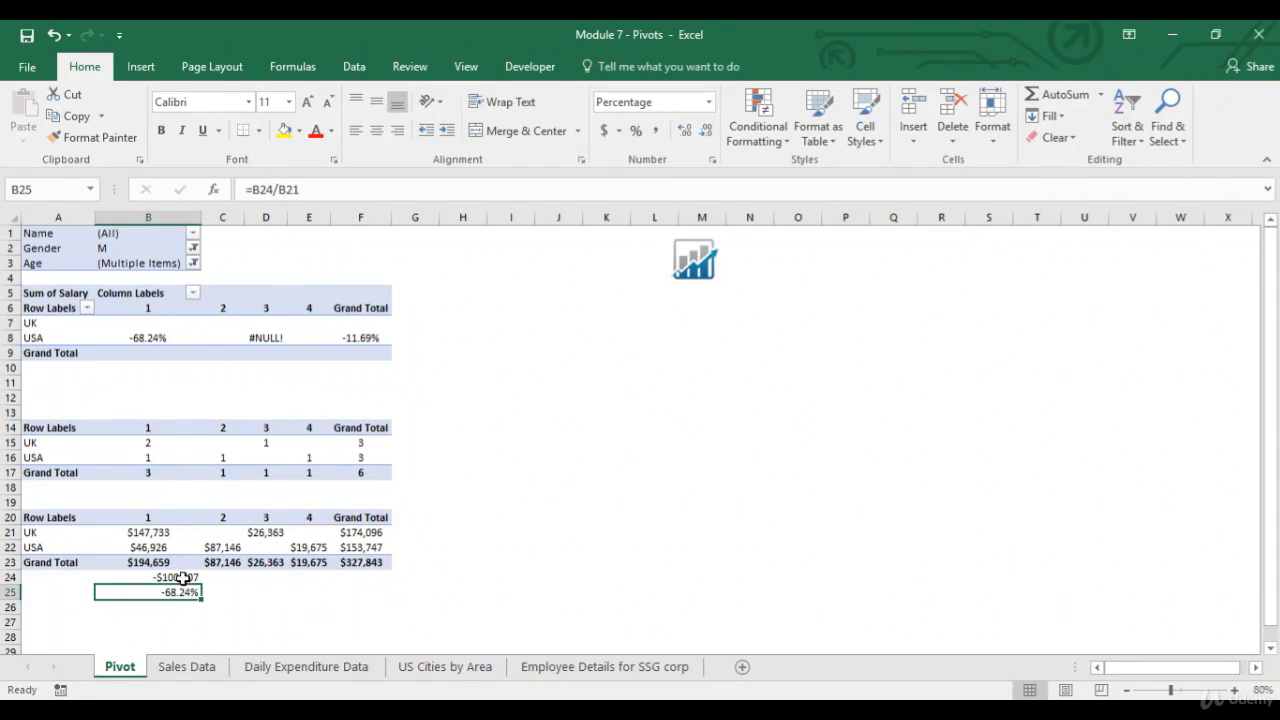
Compare the calculated difference and percentage with the UK and USA salary cells.
click(183, 577)
scroll(183, 577, down, 1)
click(46, 517)
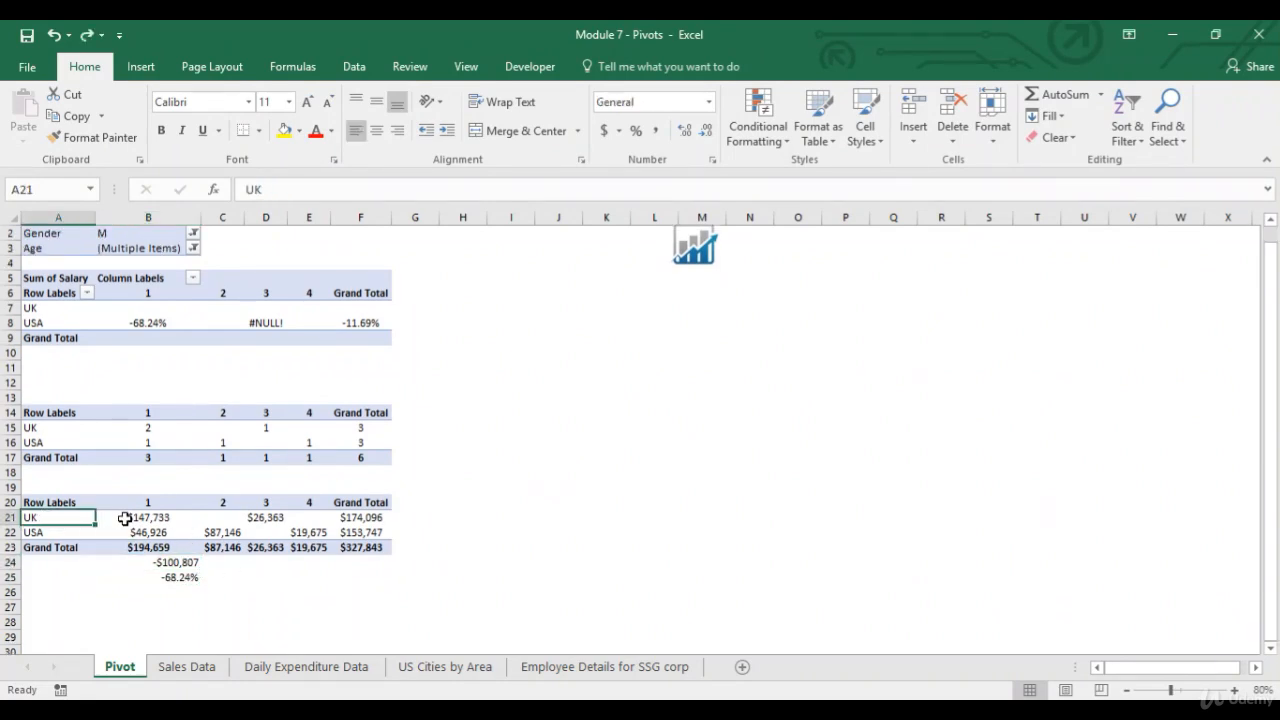
click(155, 534)
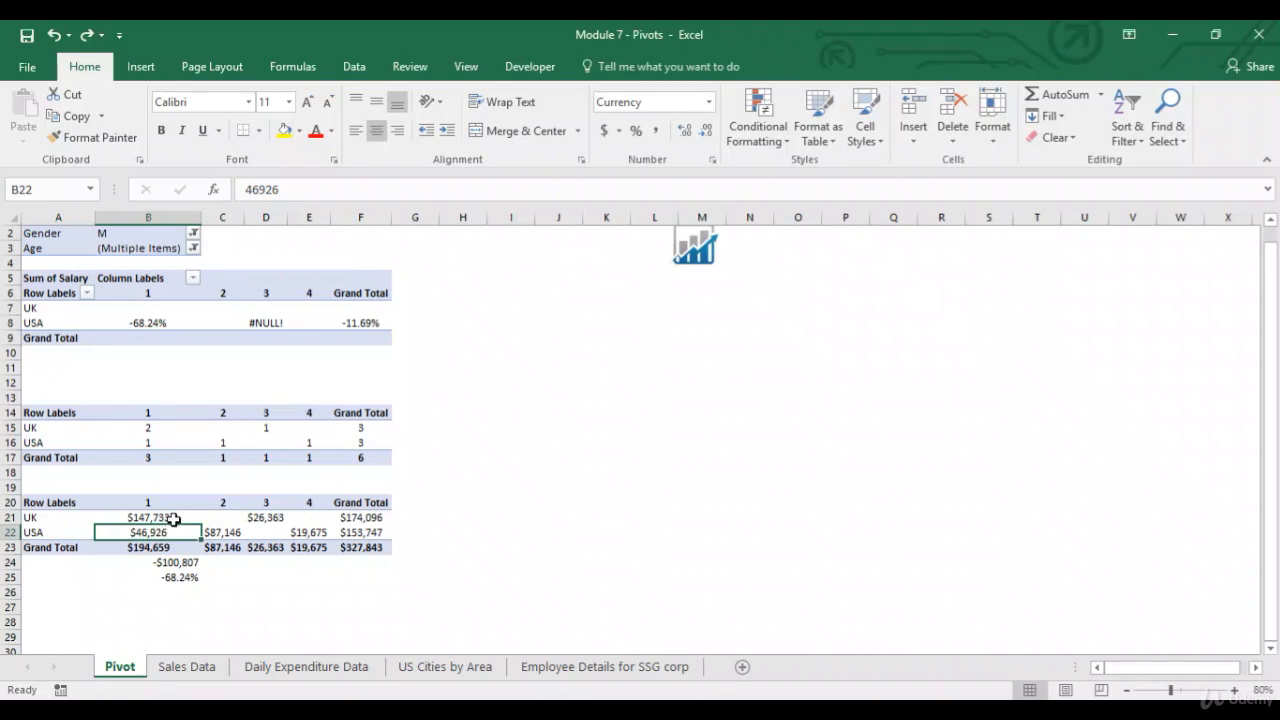
click(168, 517)
click(160, 532)
click(170, 517)
Delete rows 12 through 26 holding the copied data and check formulas.
drag(10, 382, 26, 594)
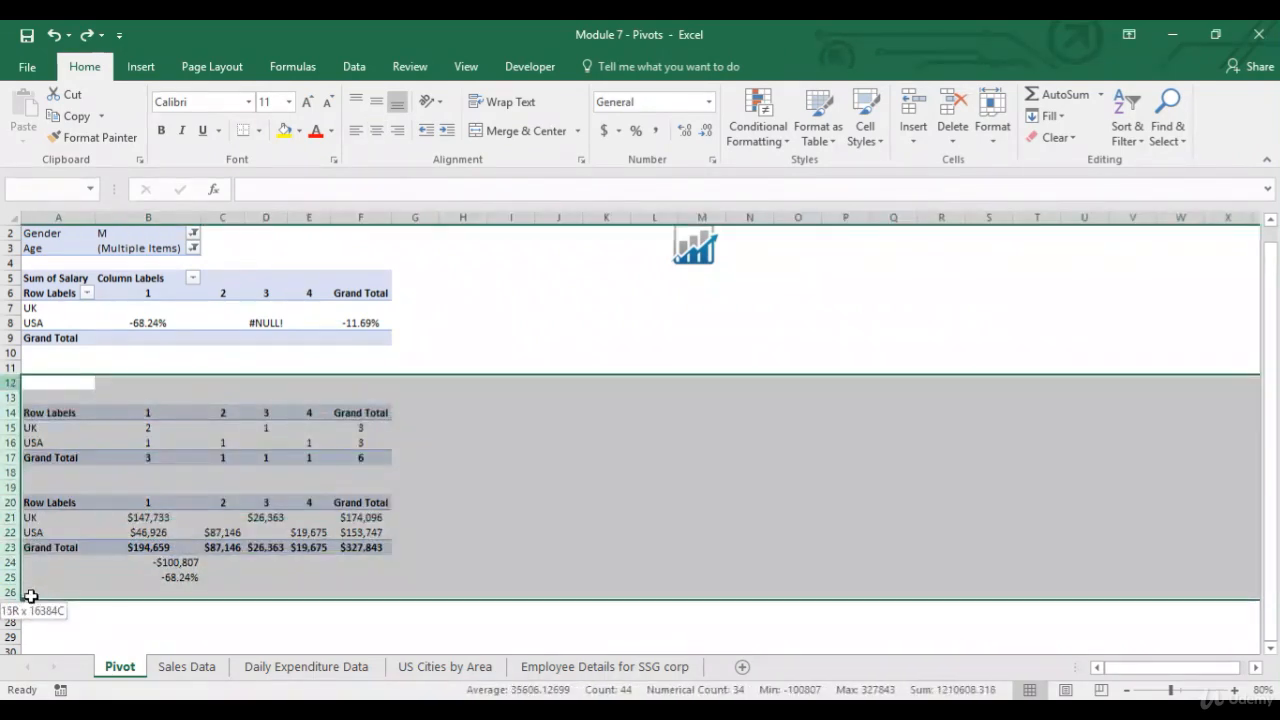
right_click(5, 490)
click(70, 365)
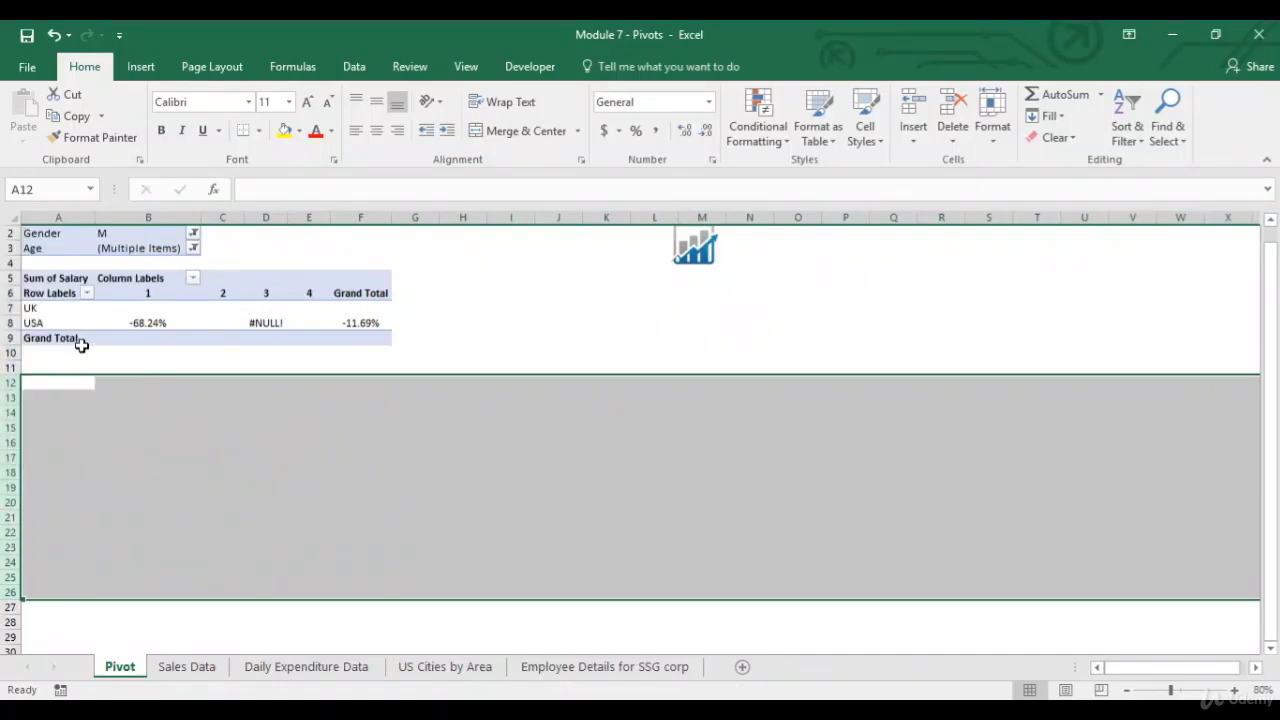
Reset the salary field's Show Values As setting to No Calculation.
click(71, 338)
click(778, 583)
click(800, 564)
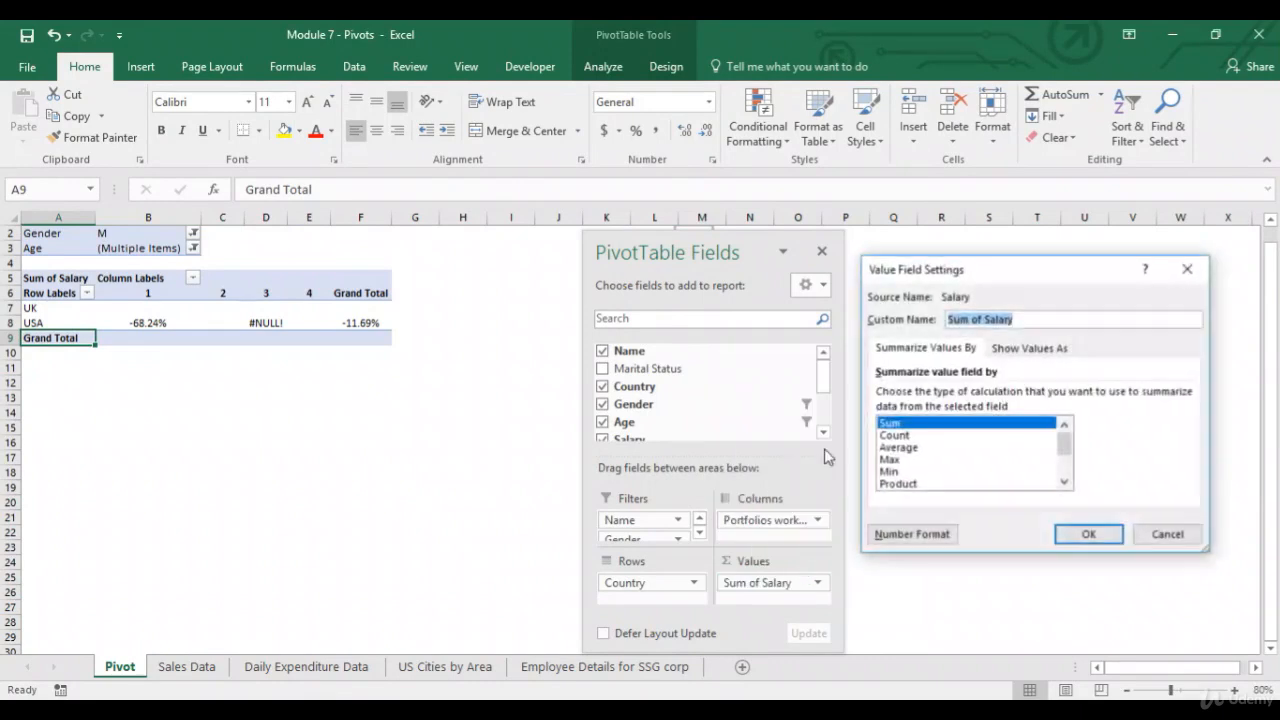
click(1007, 346)
click(1185, 395)
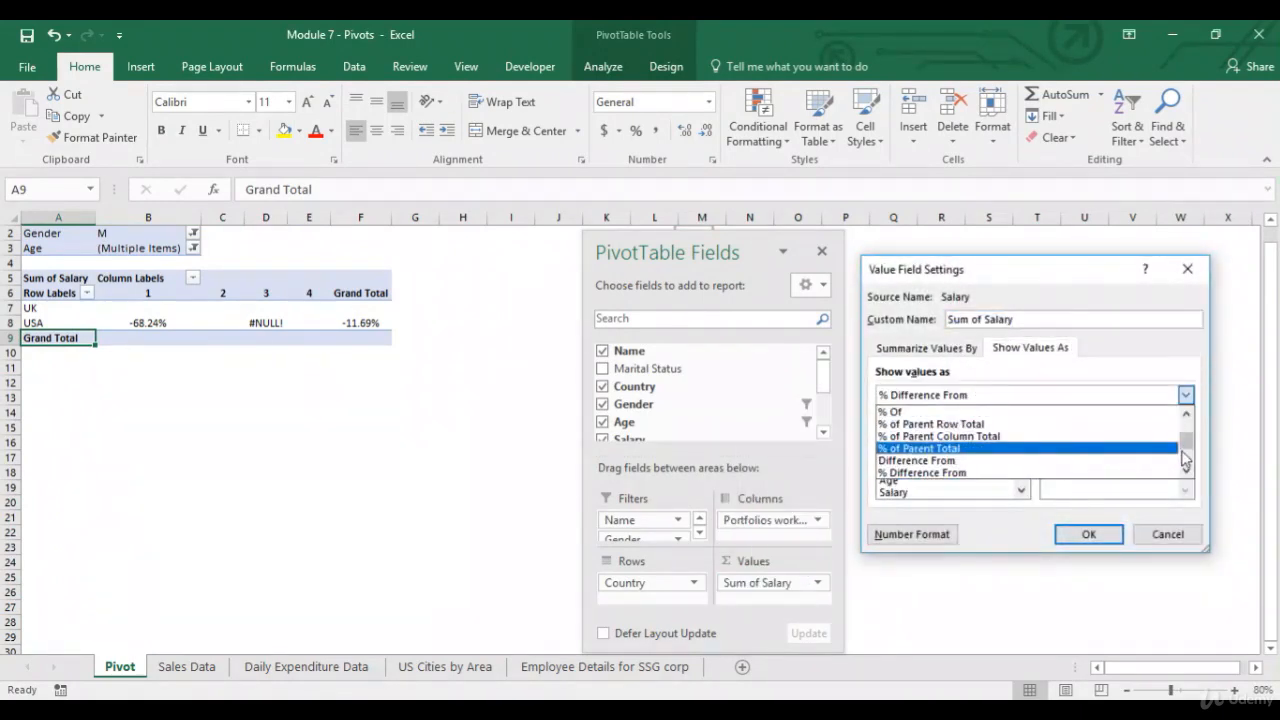
drag(1187, 444, 1186, 422)
click(1122, 415)
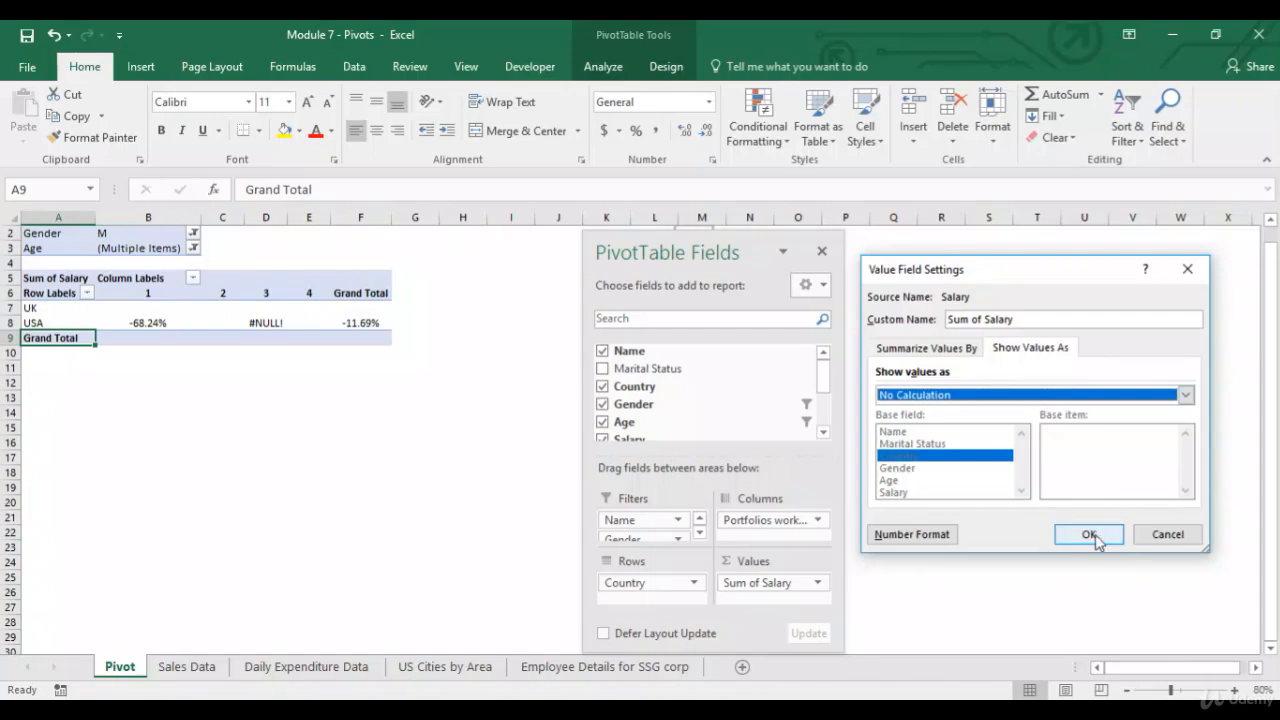
click(1089, 534)
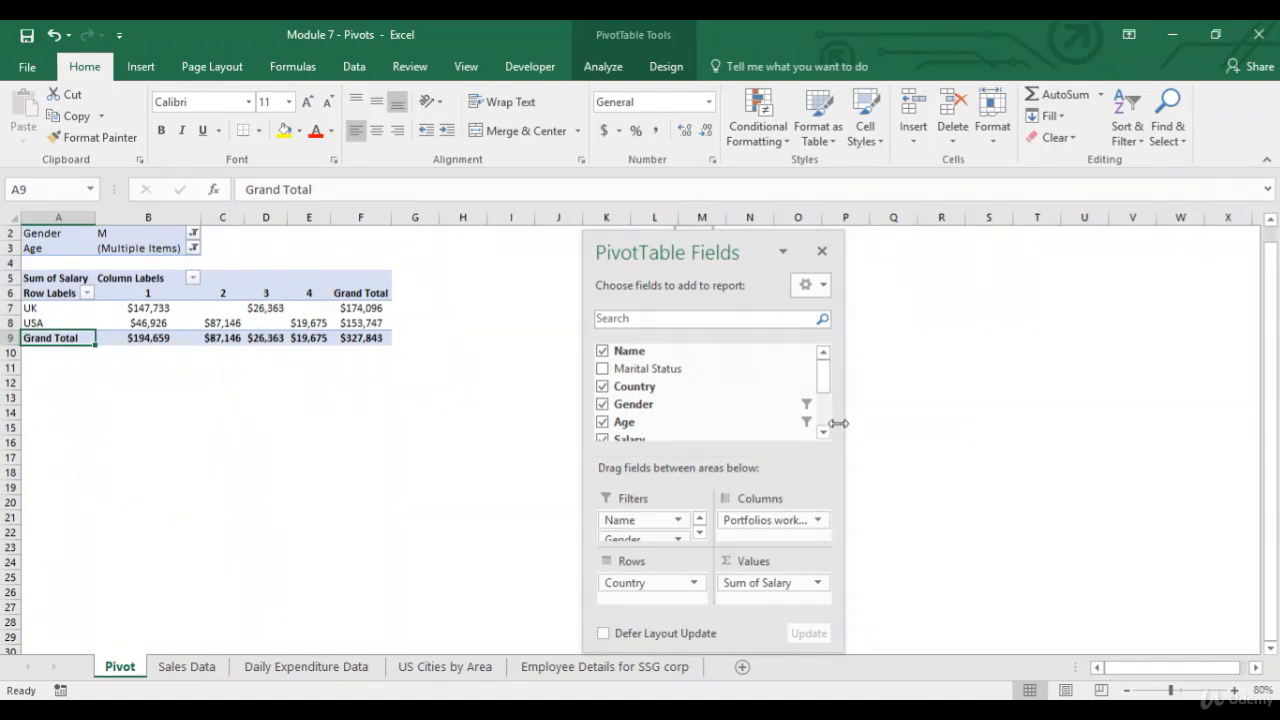
Add the Name field to the PivotTable's Values area.
drag(686, 350, 754, 606)
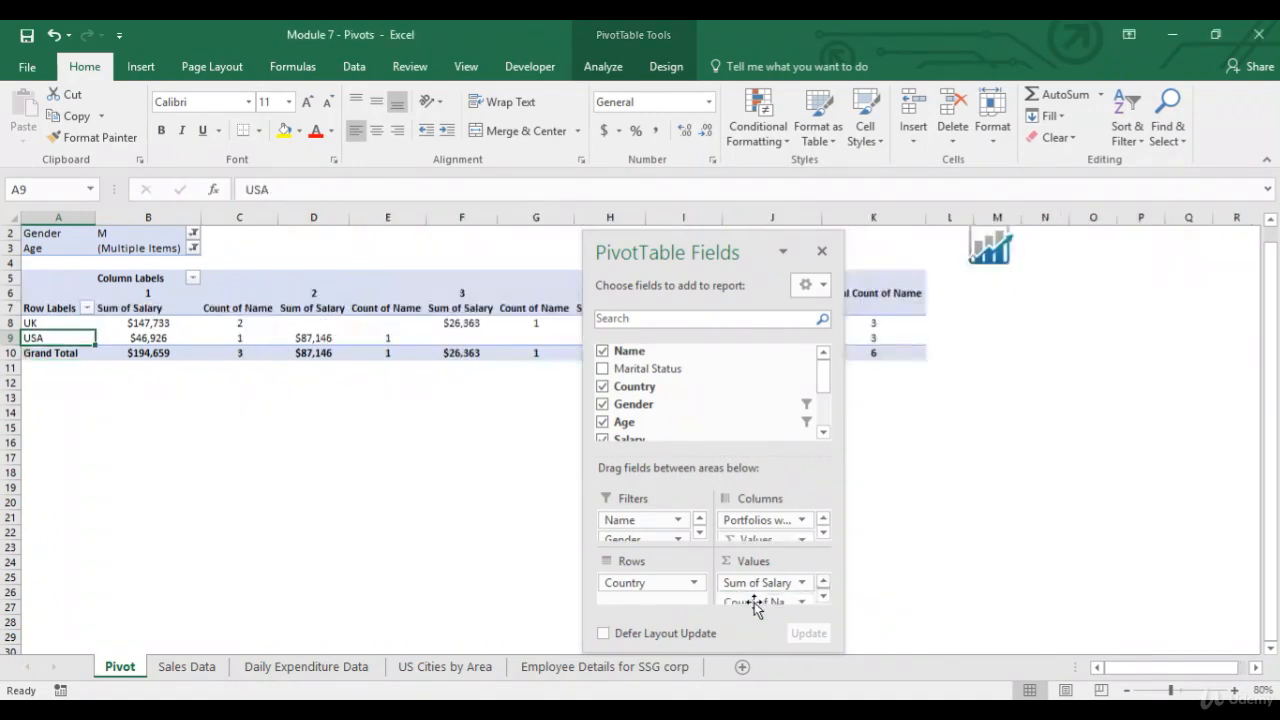
click(823, 598)
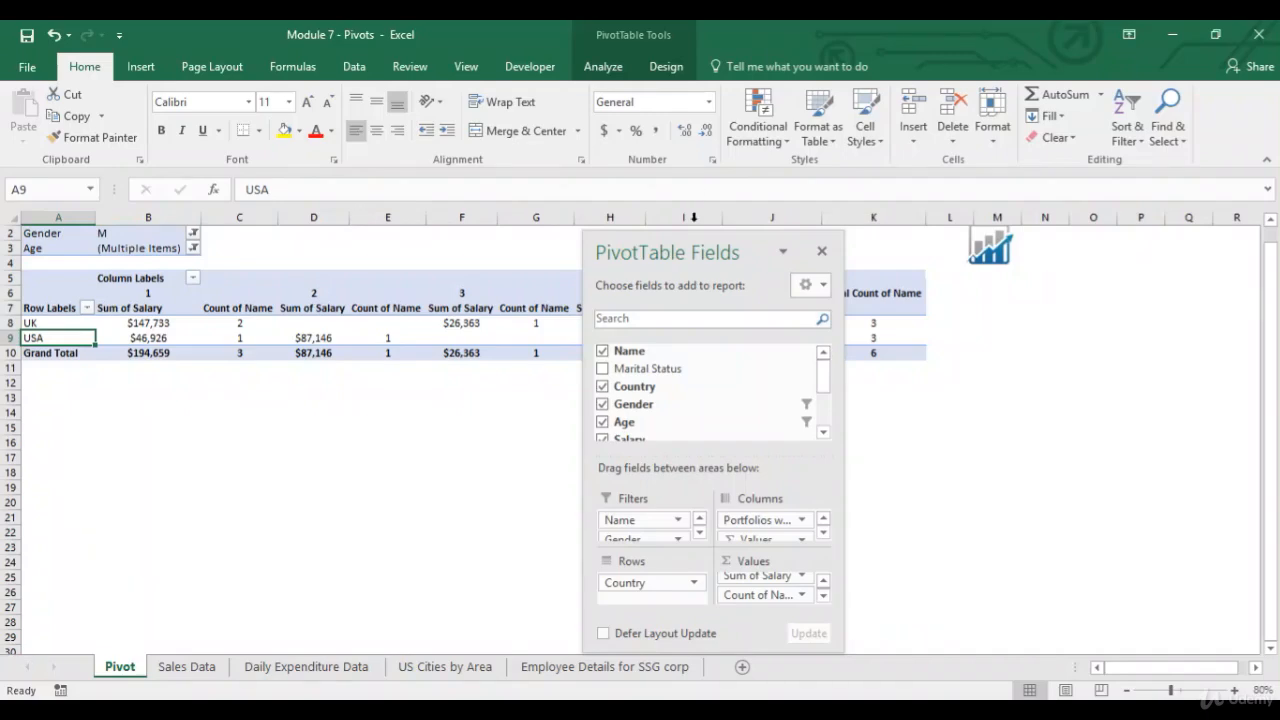
Rename the Count of Name value field to Num of Emp.
drag(657, 251, 1029, 261)
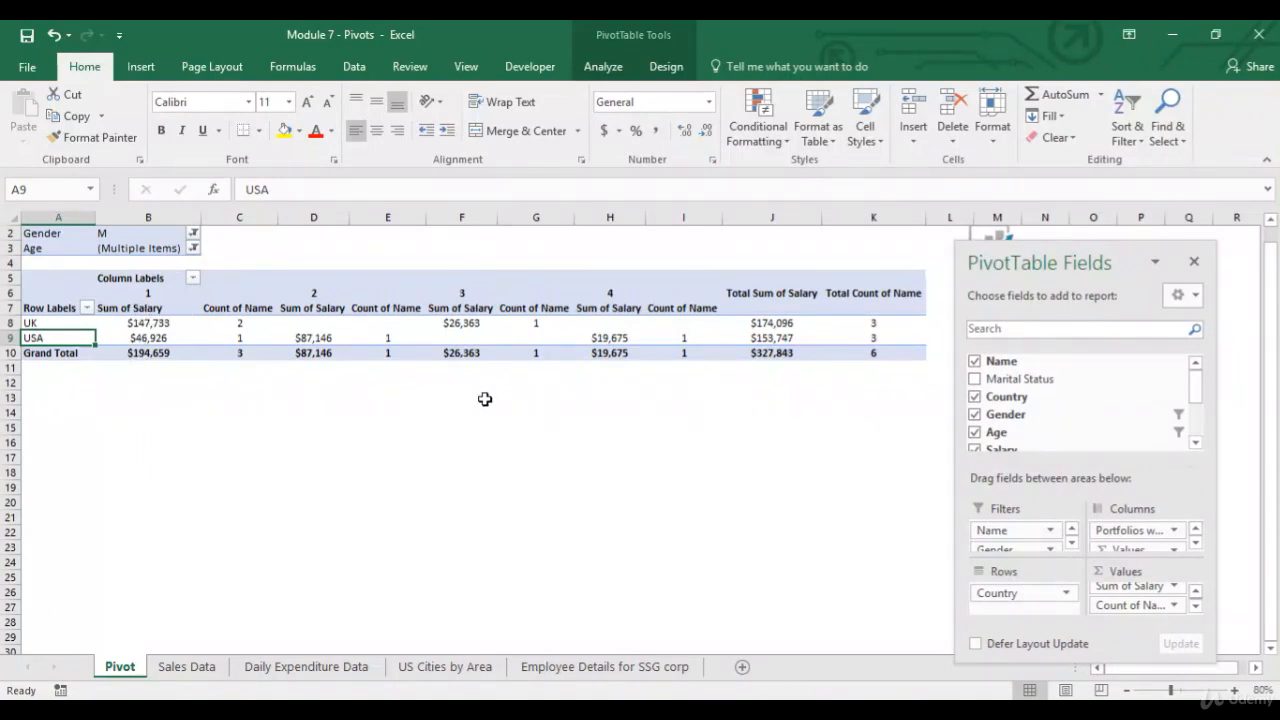
click(1165, 605)
click(1165, 585)
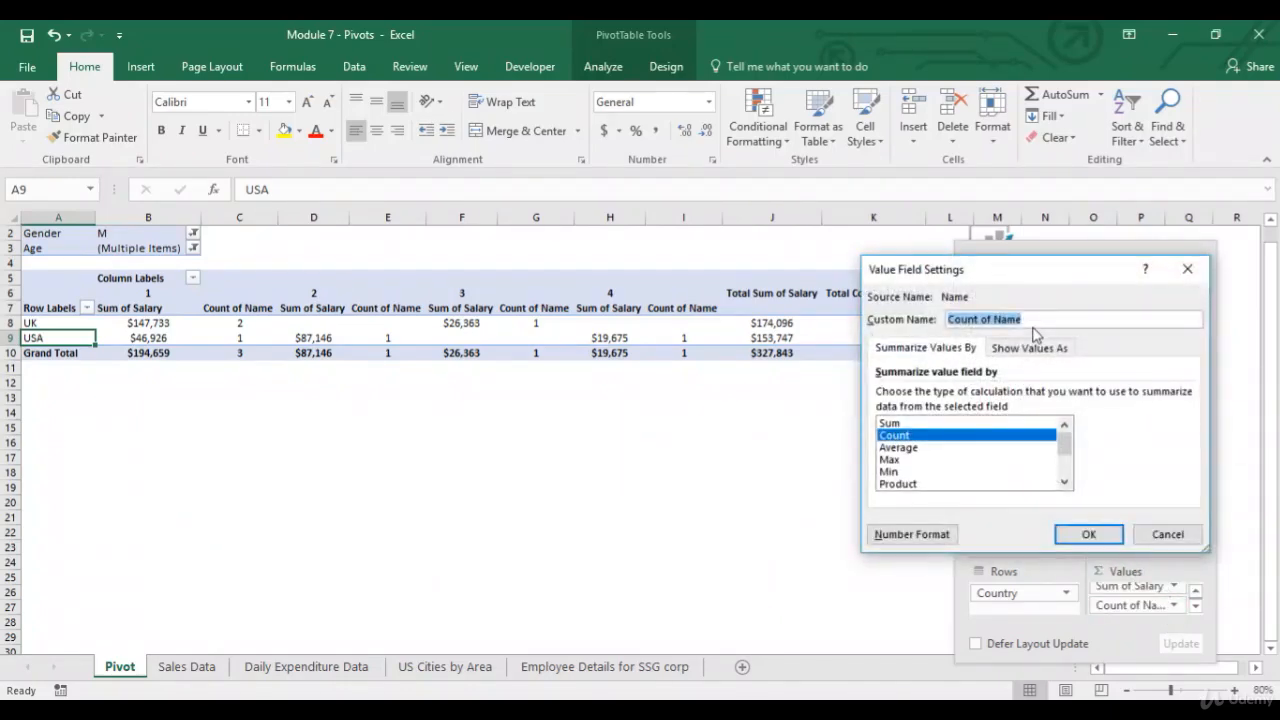
text(Num of Emp)
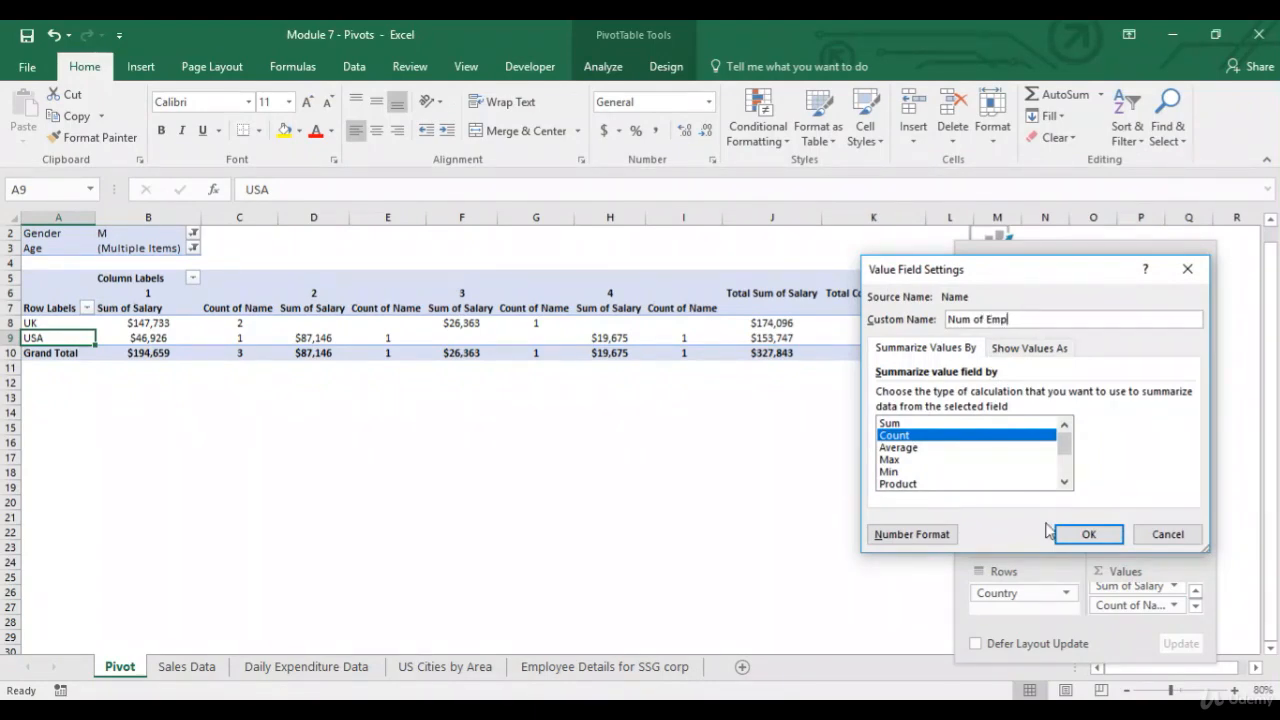
click(1085, 535)
Rename the Sum of Salary value field to Sal.
click(1178, 588)
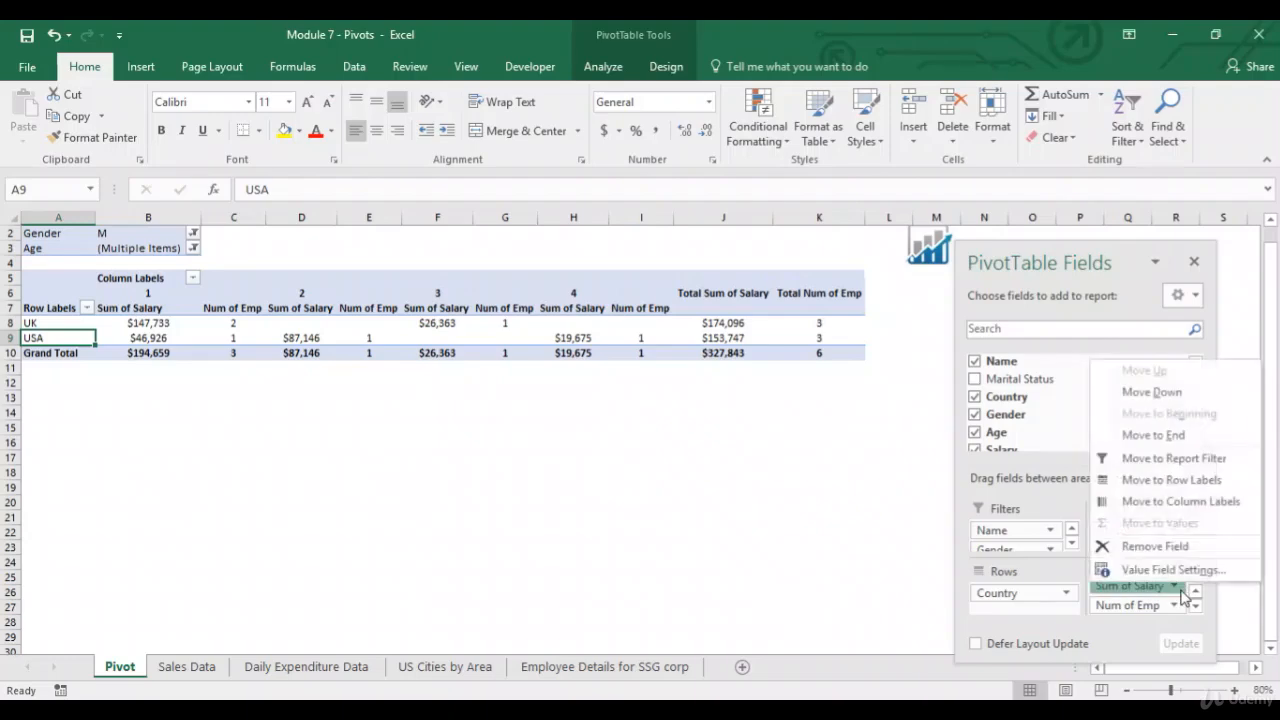
click(1165, 569)
text(Sal)
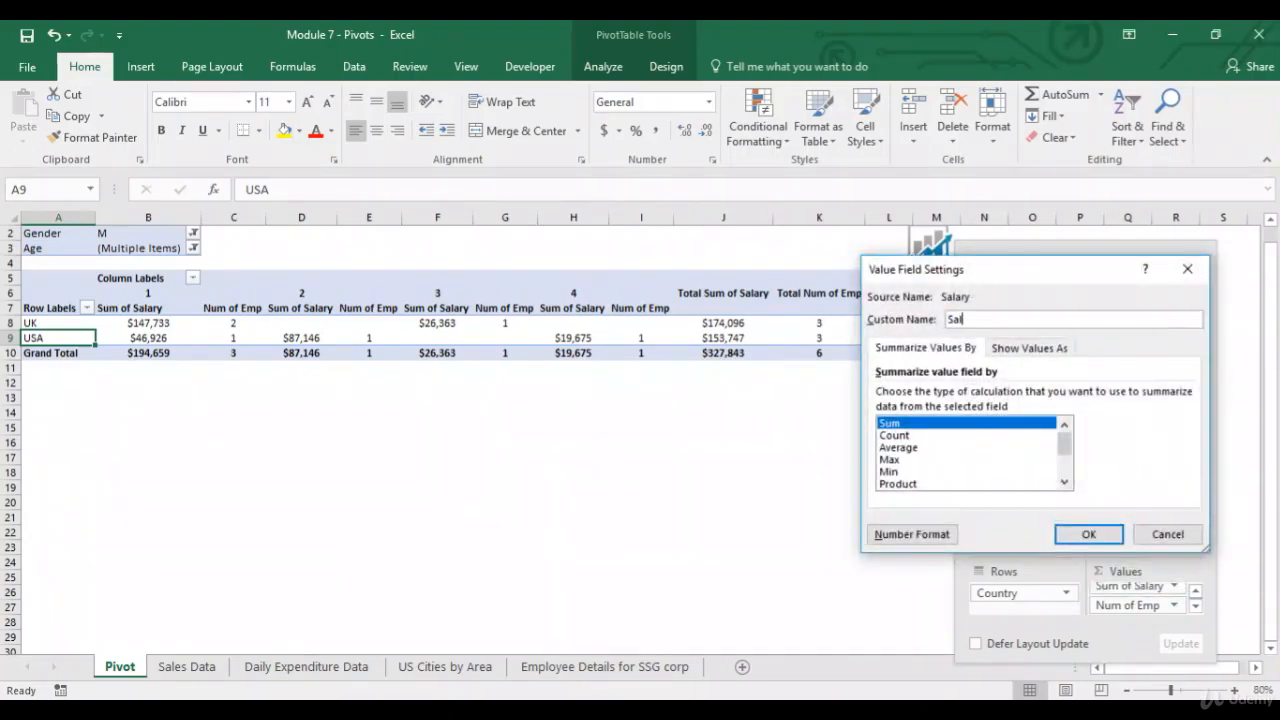
click(1088, 534)
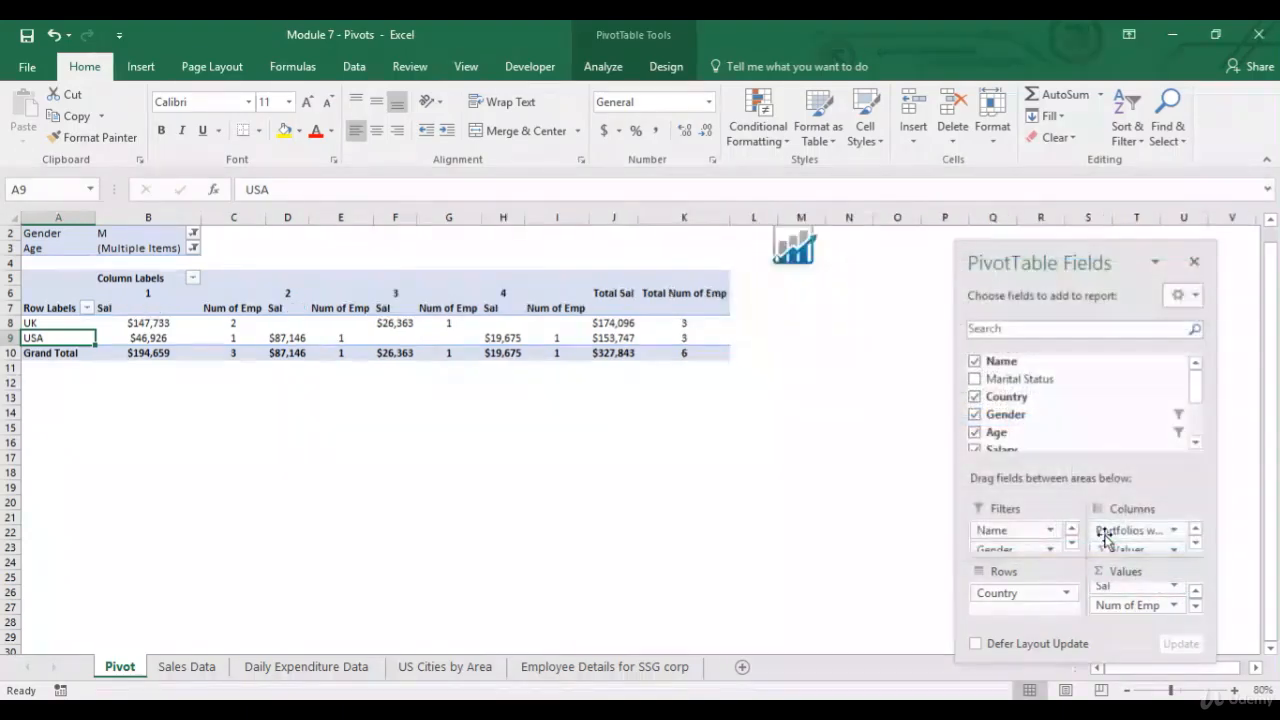
Replace Country with Age in the PivotTable rows and clear the Age filter.
drag(1080, 258, 983, 248)
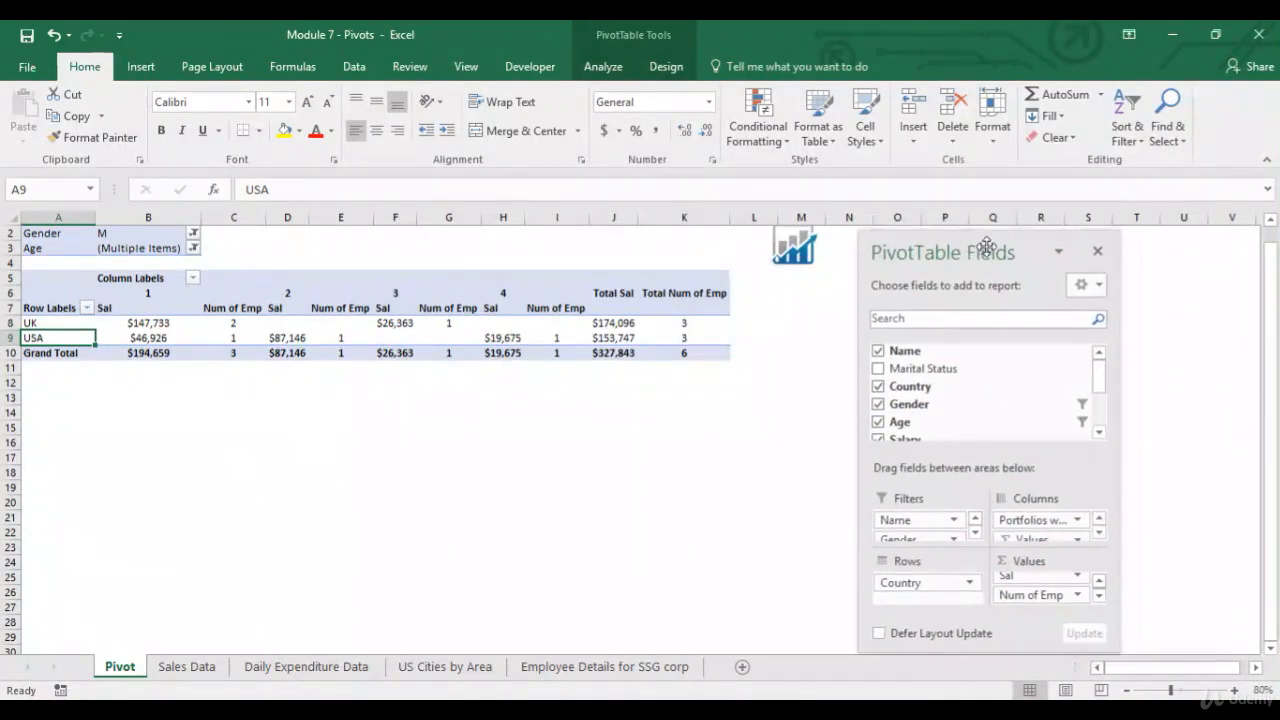
drag(929, 583, 1030, 380)
drag(1000, 422, 925, 585)
click(87, 307)
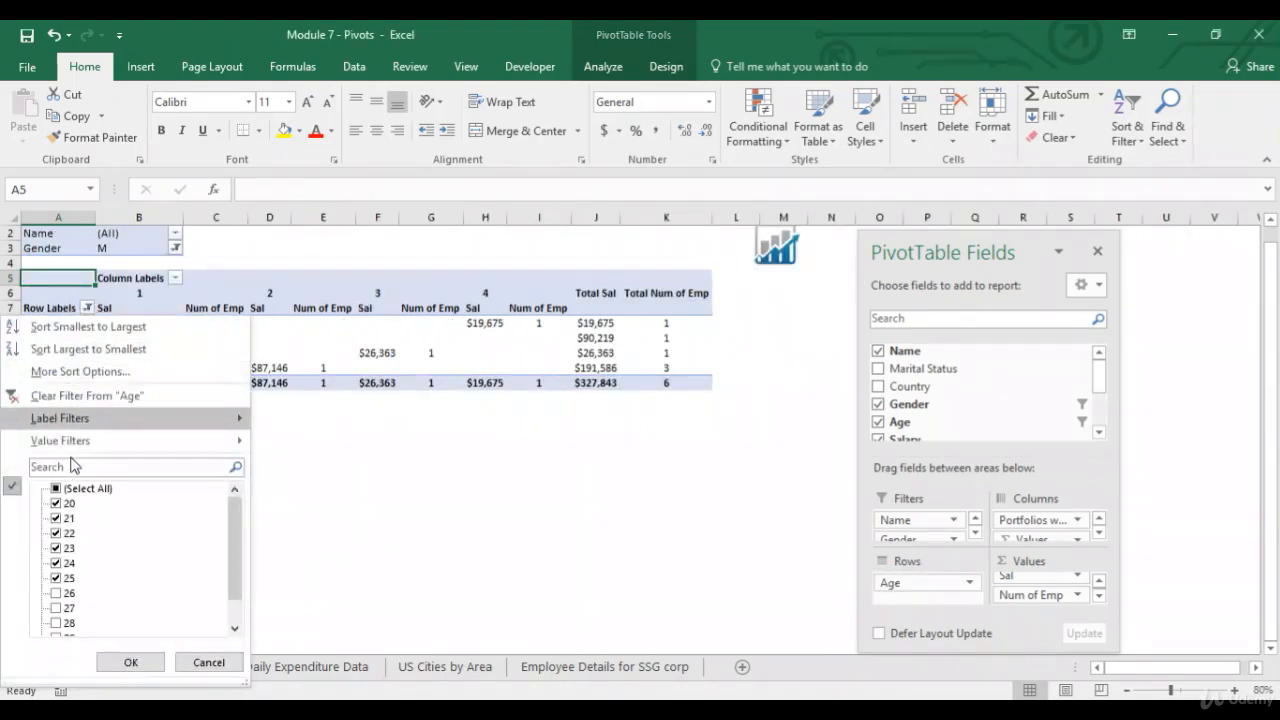
click(113, 400)
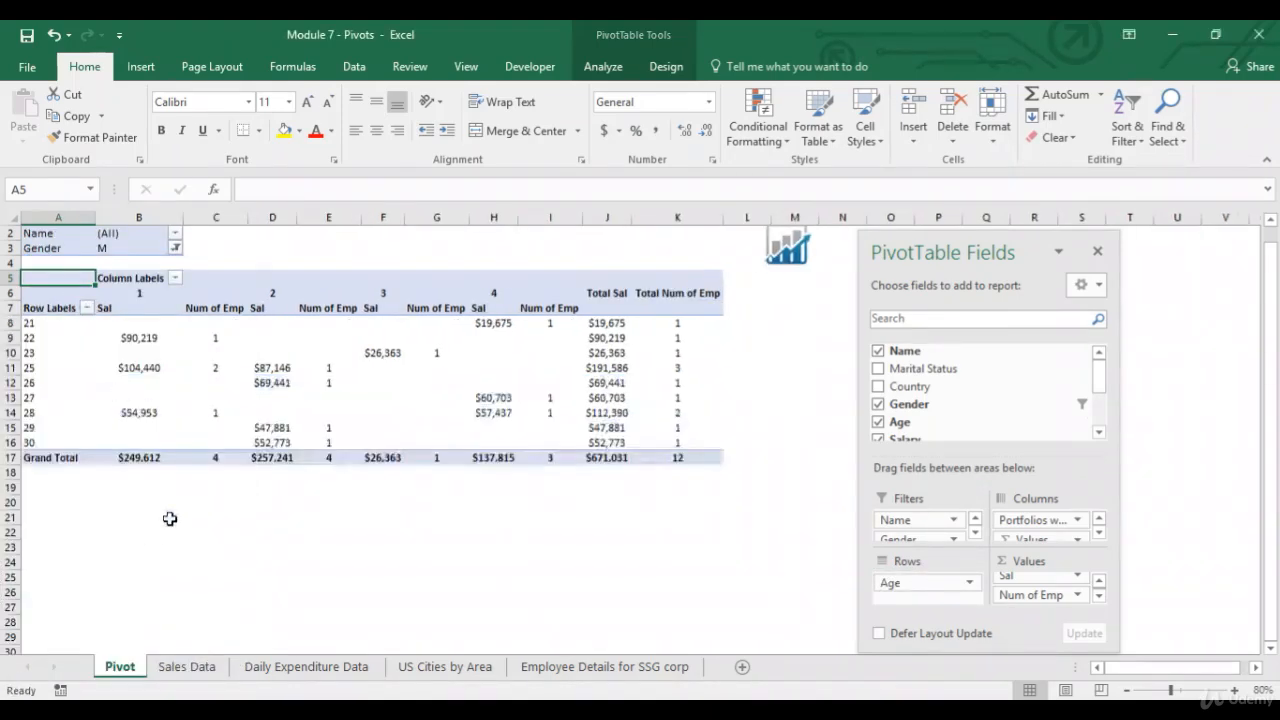
Summarize the Sal value field by Max.
click(1079, 580)
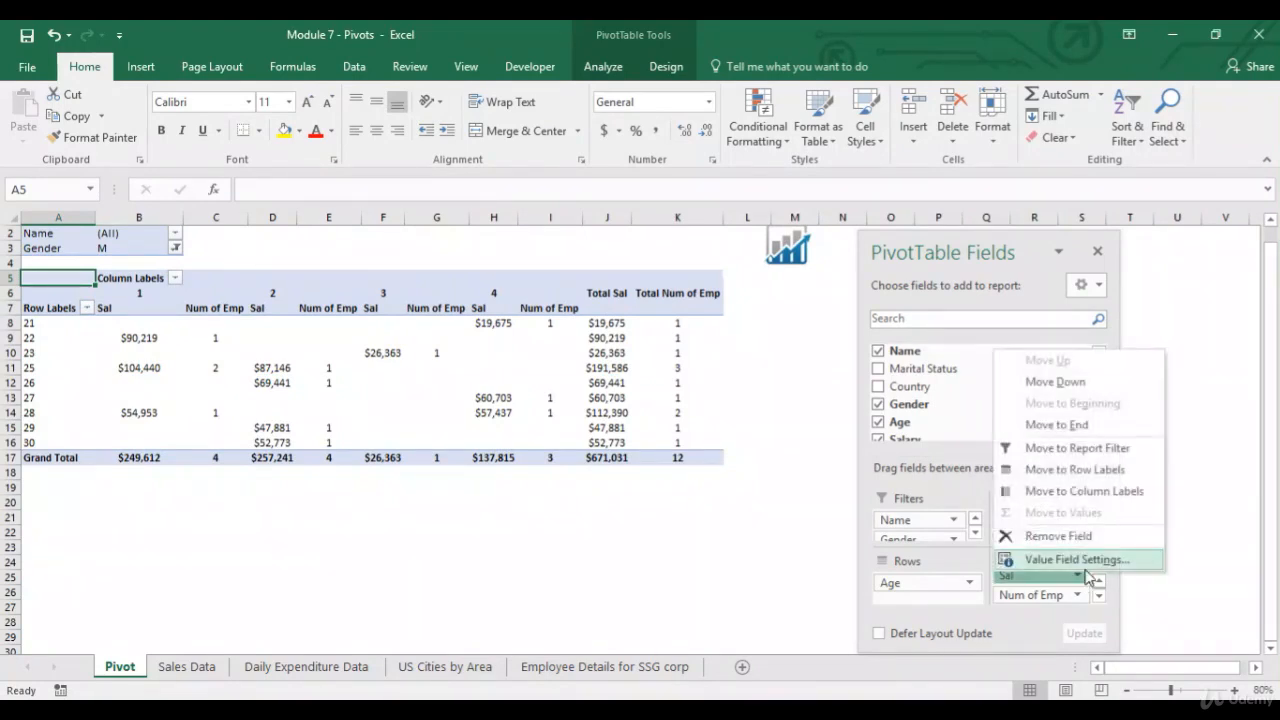
click(1090, 563)
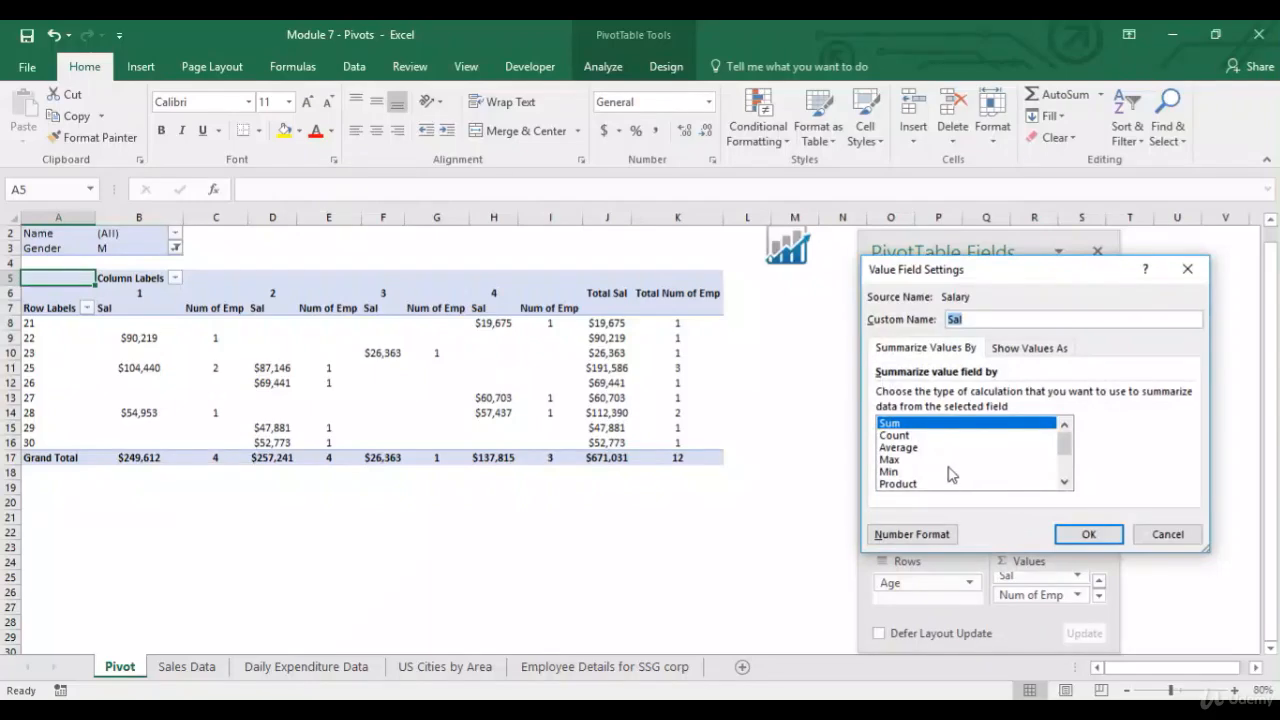
click(948, 461)
click(1087, 533)
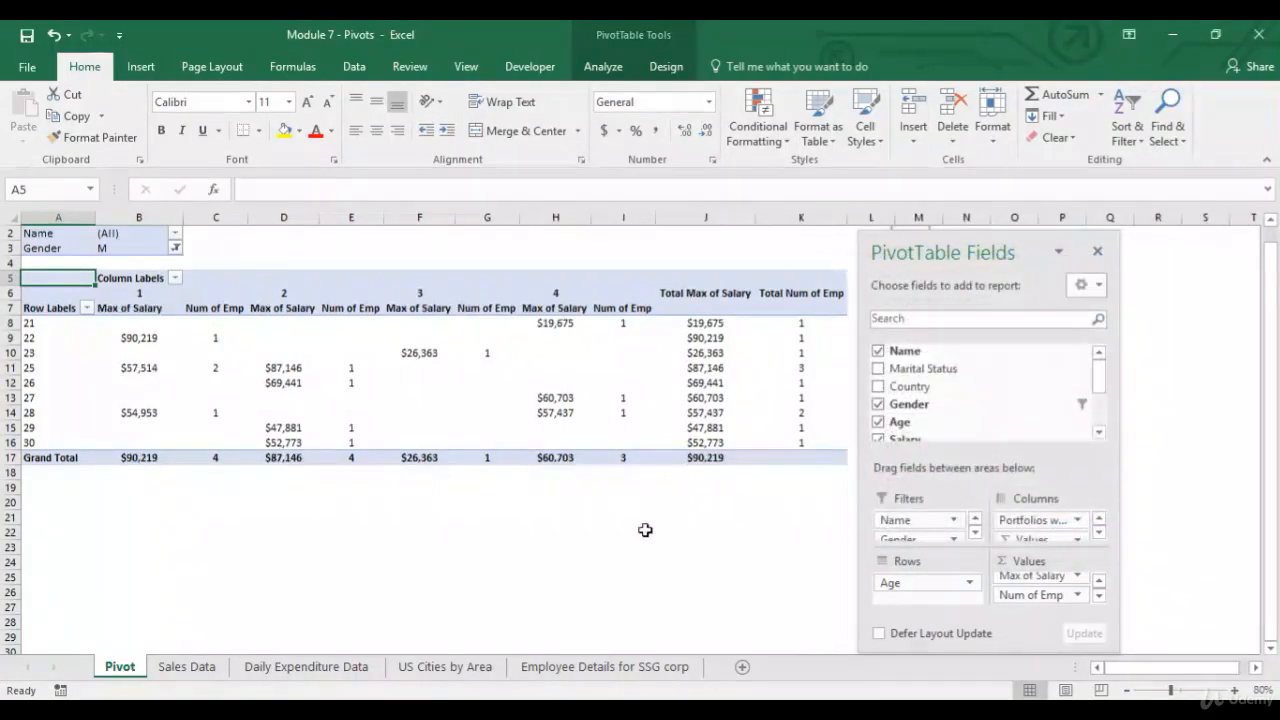
Remove the Portfolios field from the PivotTable's columns.
drag(978, 230, 1074, 230)
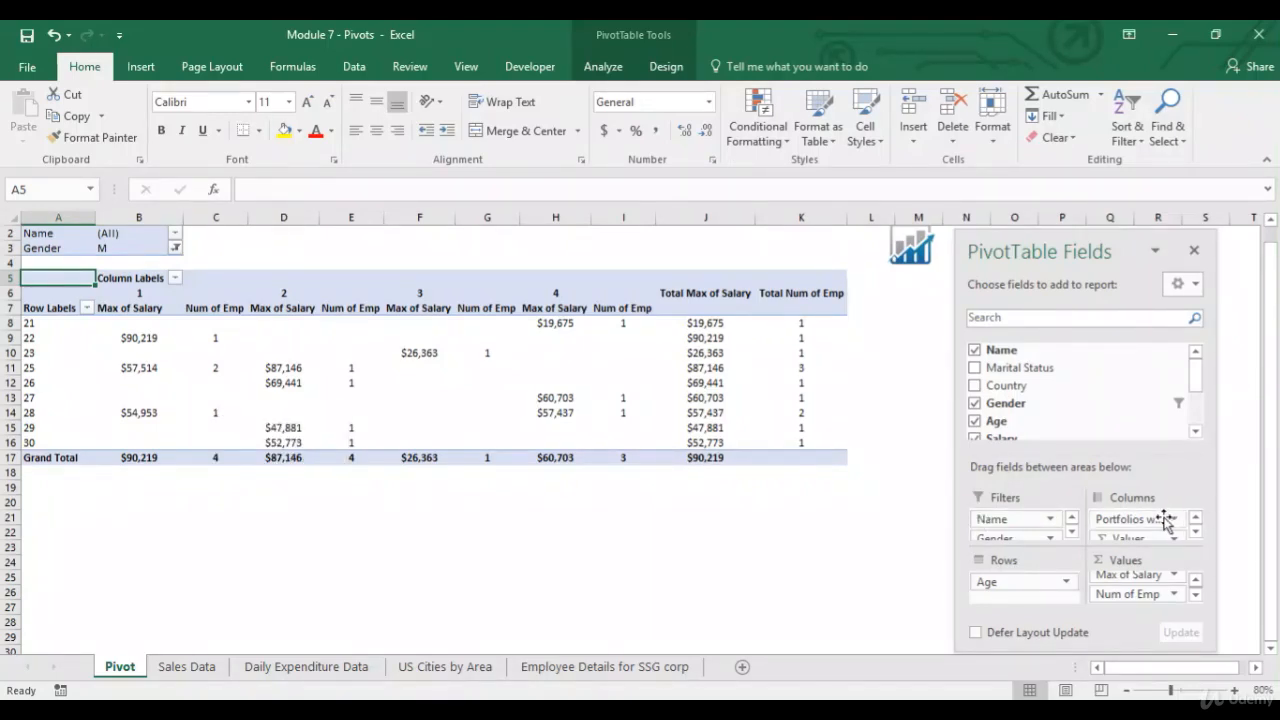
drag(1163, 521, 1077, 369)
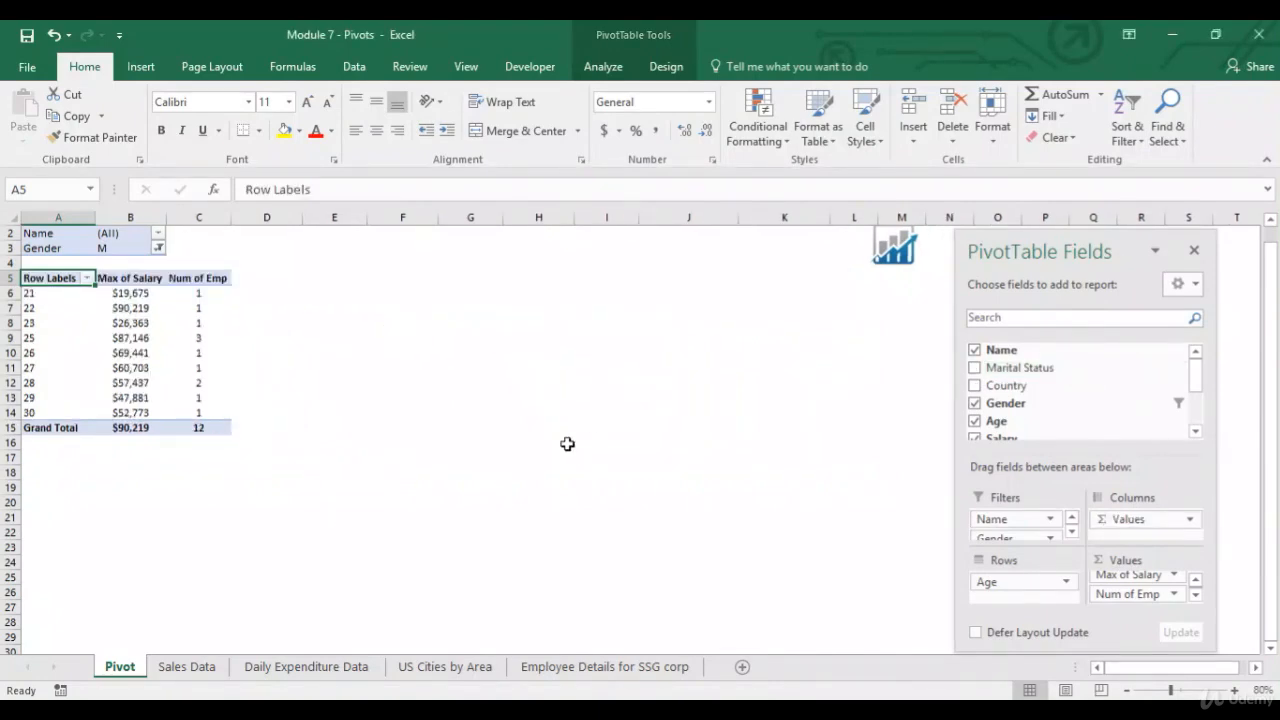
Clear the Gender report filter so all genders are shown.
click(158, 248)
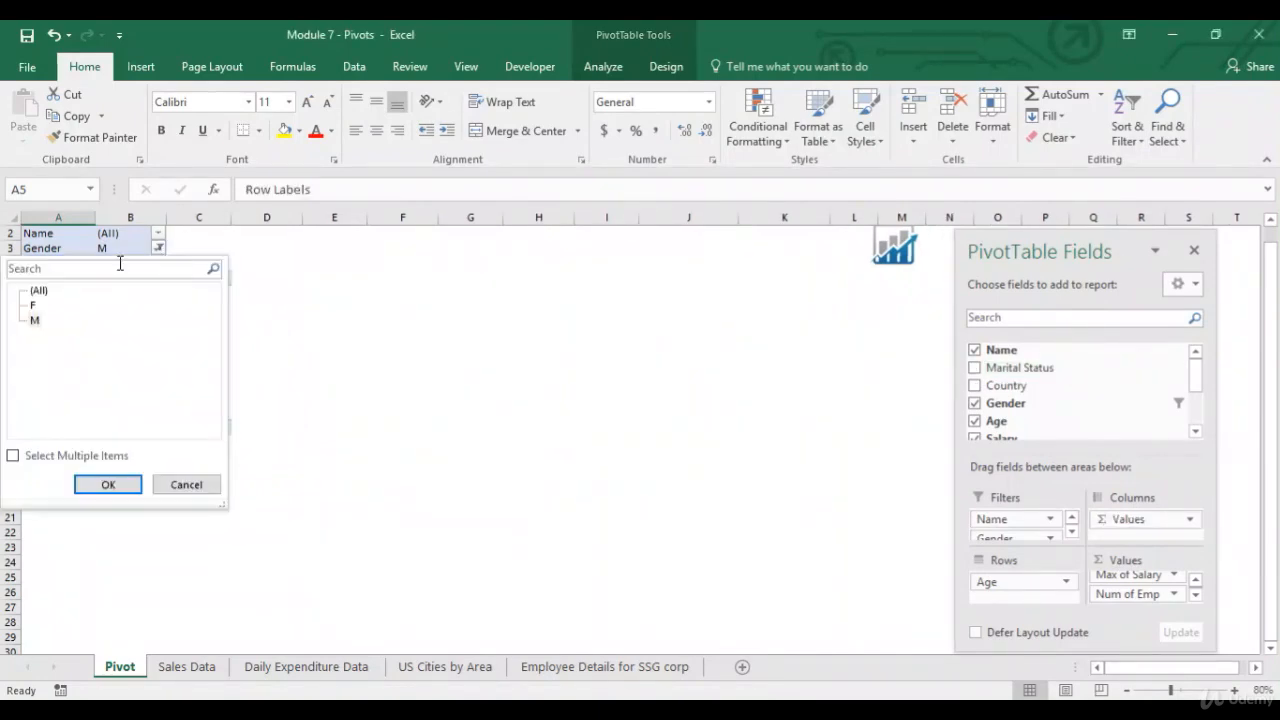
click(38, 292)
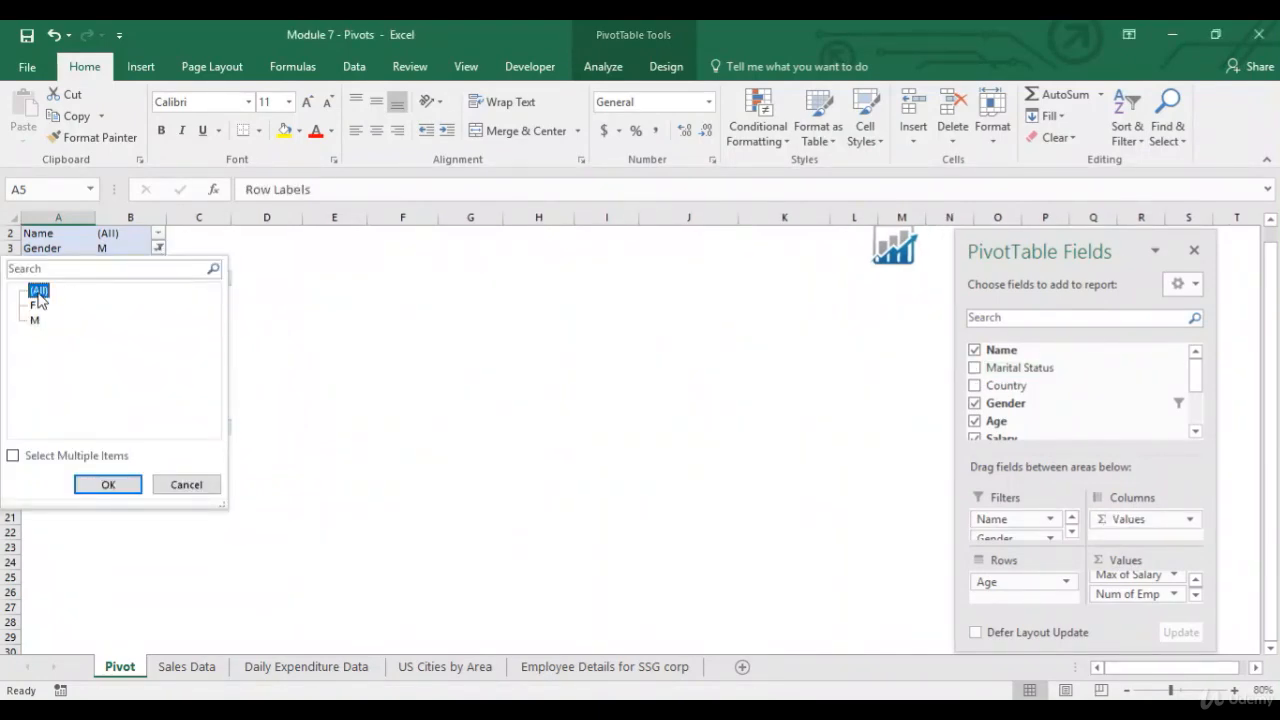
click(92, 484)
drag(1055, 252, 728, 250)
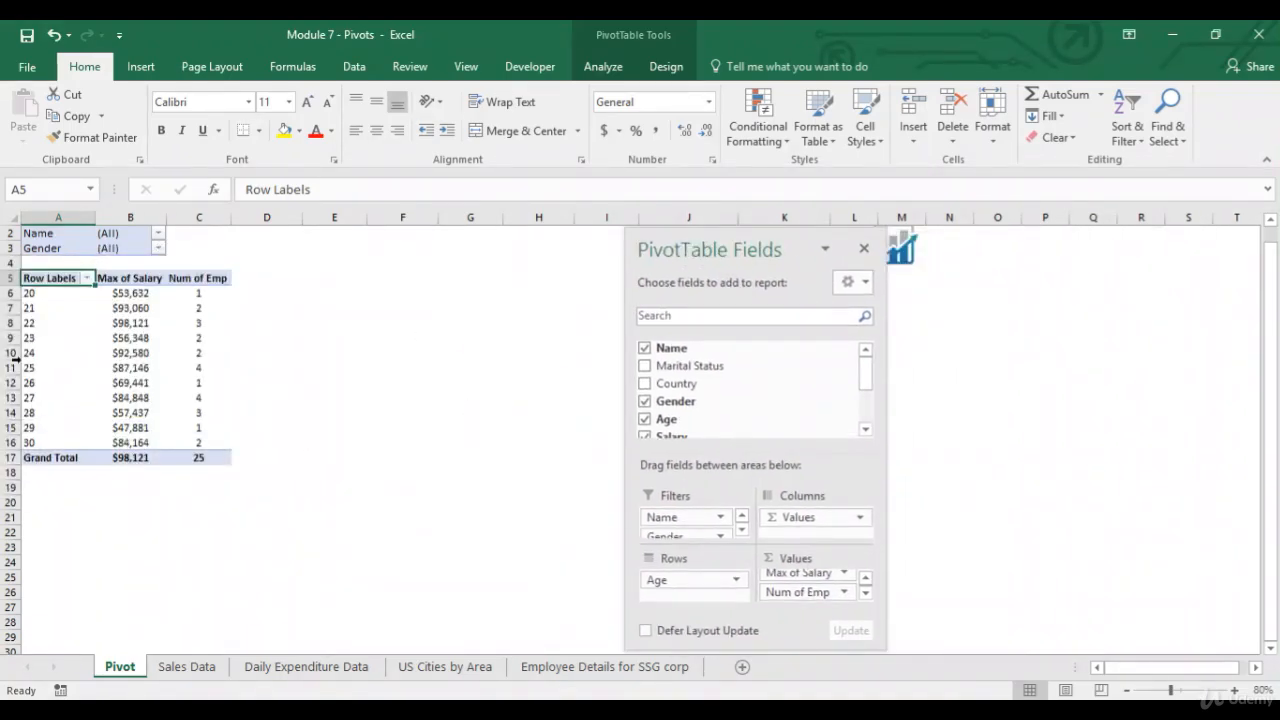
mouse_move(140, 457)
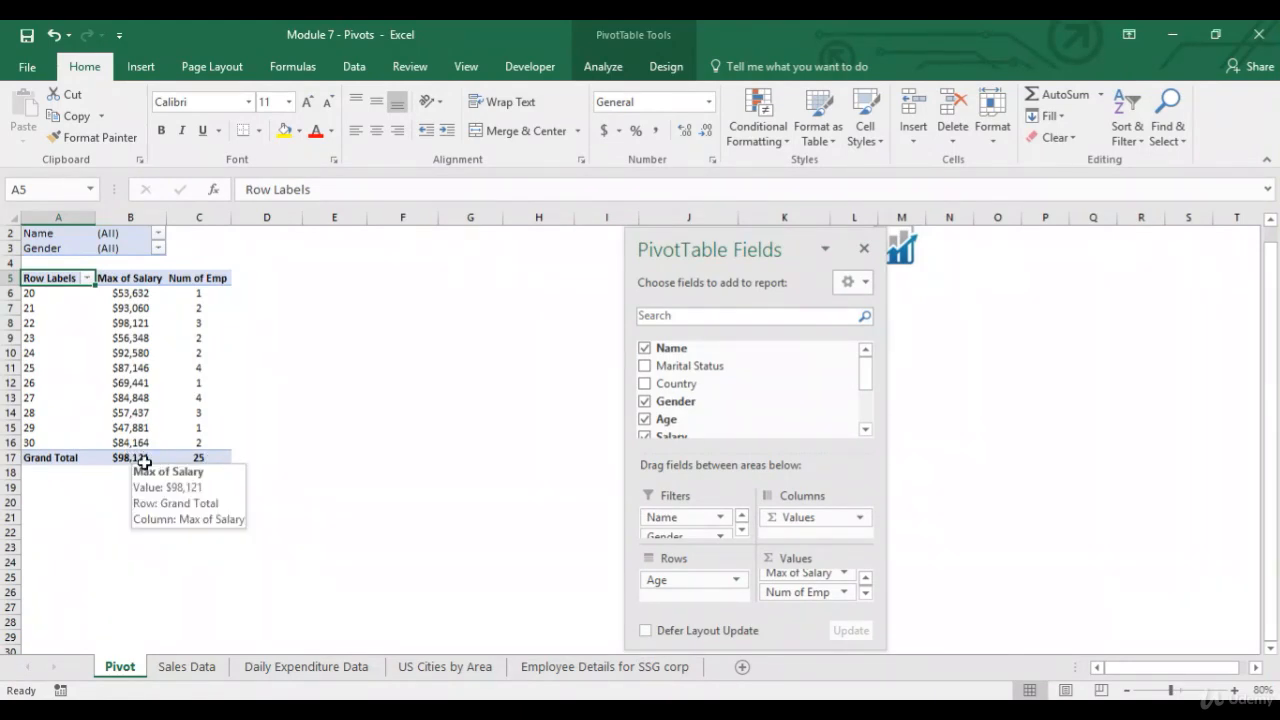
Add Salary to the values again and format its sum as Currency with 0 decimal places.
drag(866, 371, 866, 394)
drag(780, 387, 815, 583)
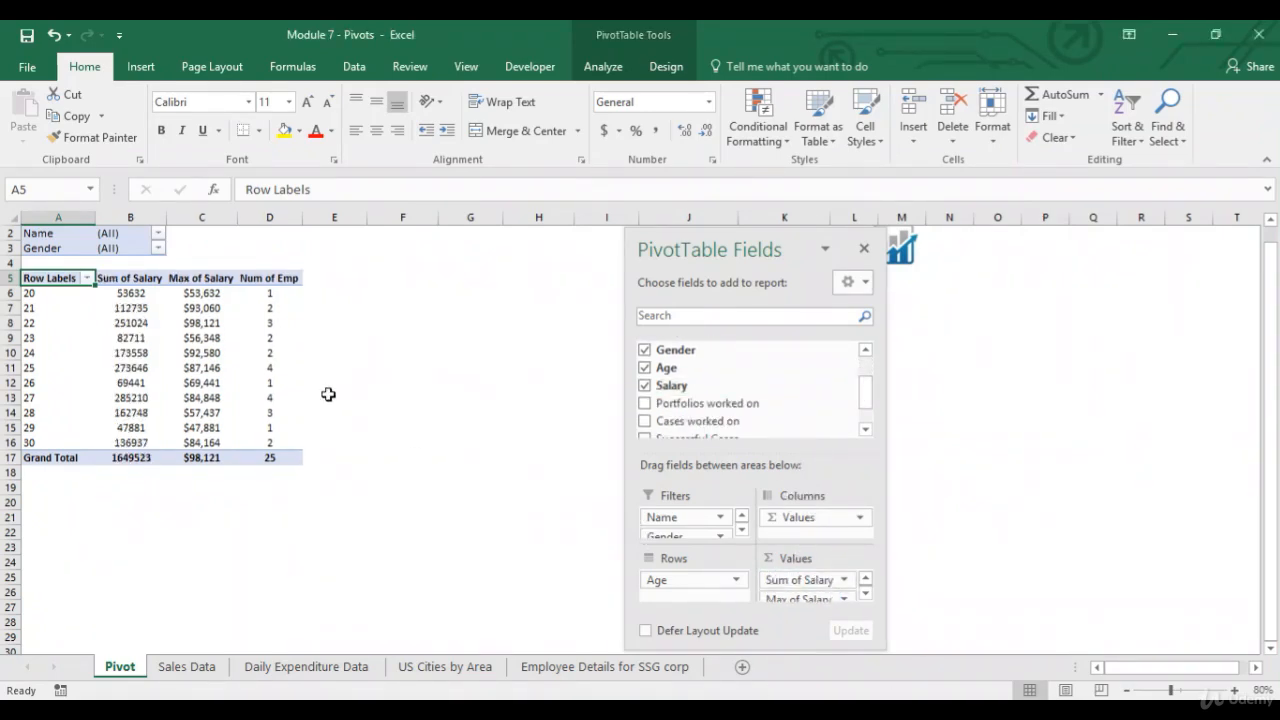
click(843, 580)
click(830, 557)
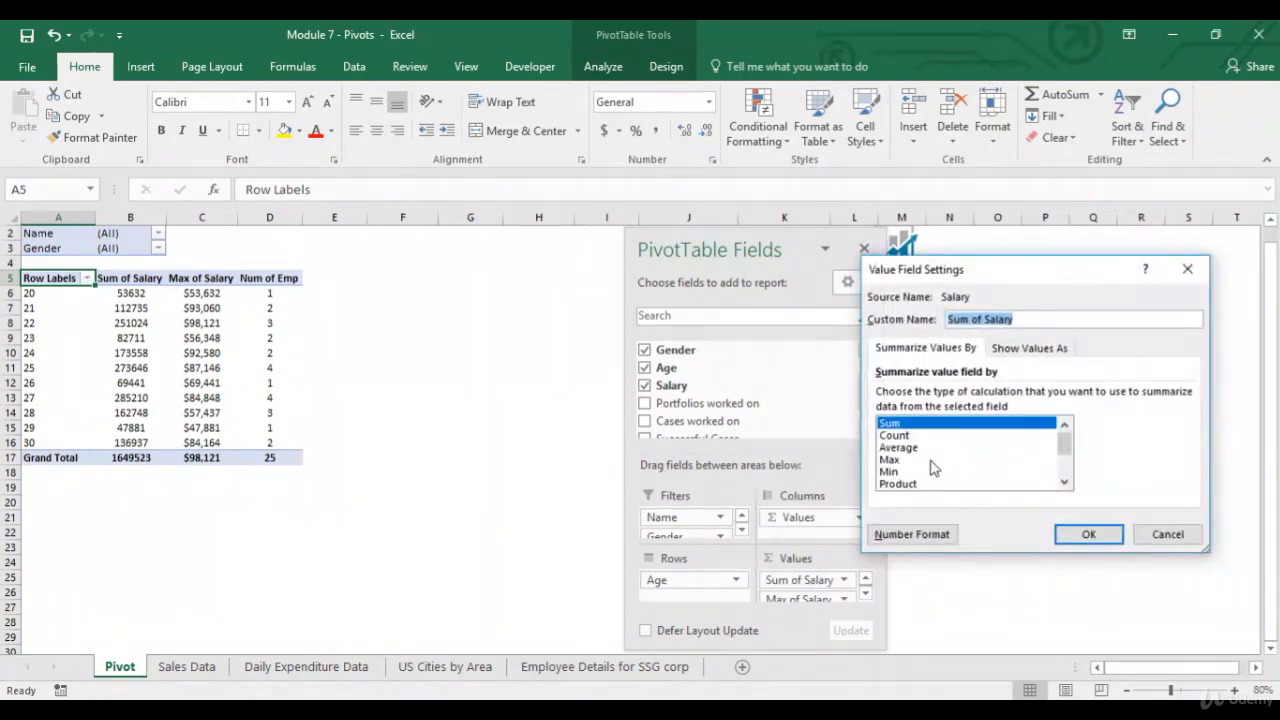
click(900, 537)
click(850, 300)
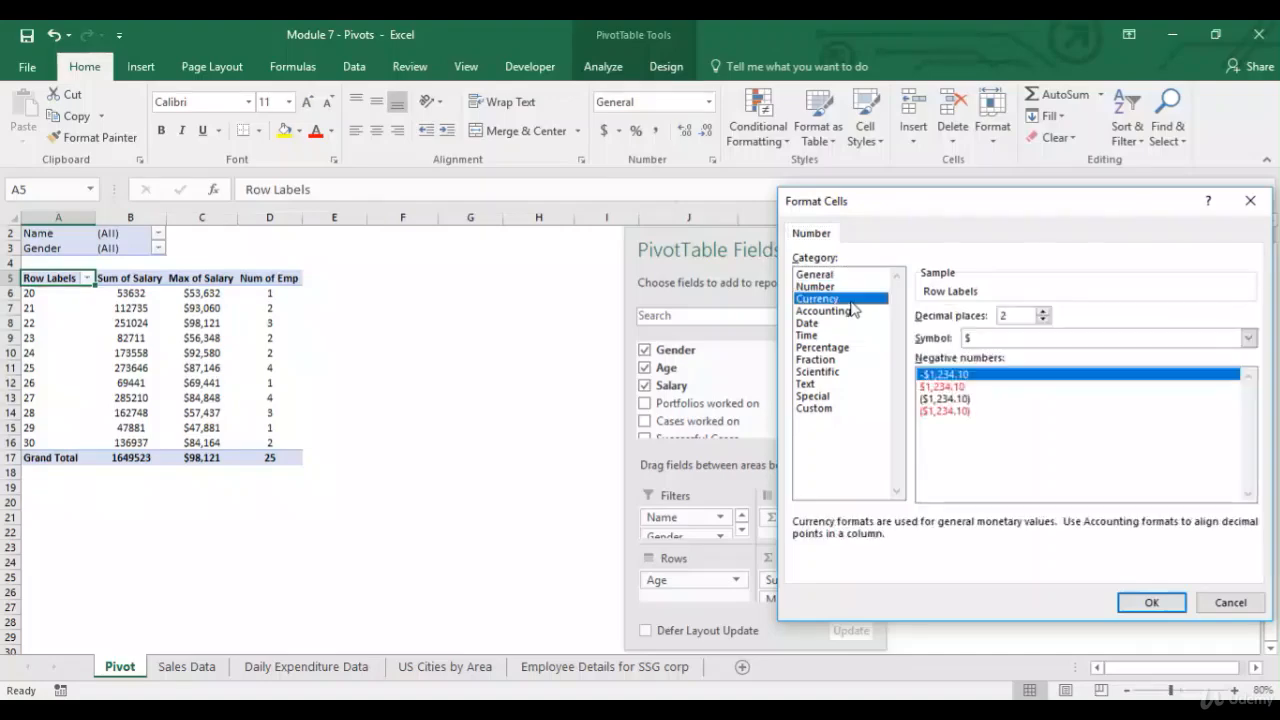
click(1043, 320)
click(1043, 320)
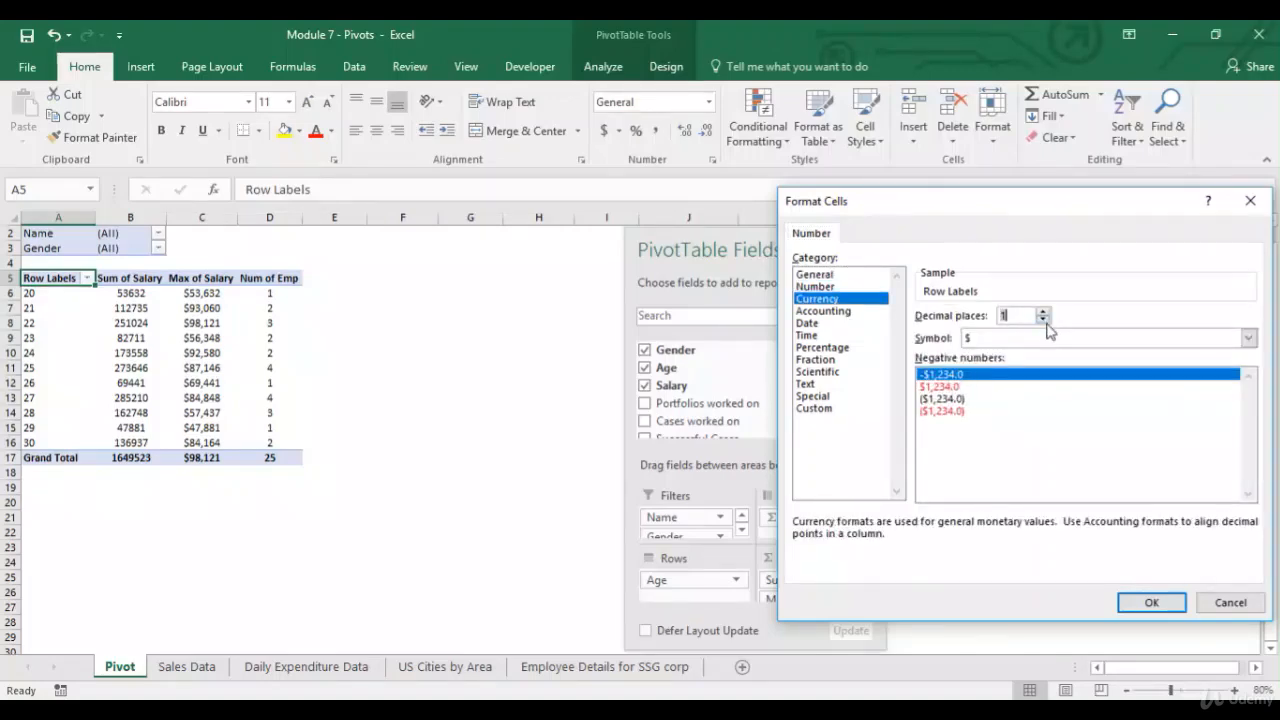
click(1142, 602)
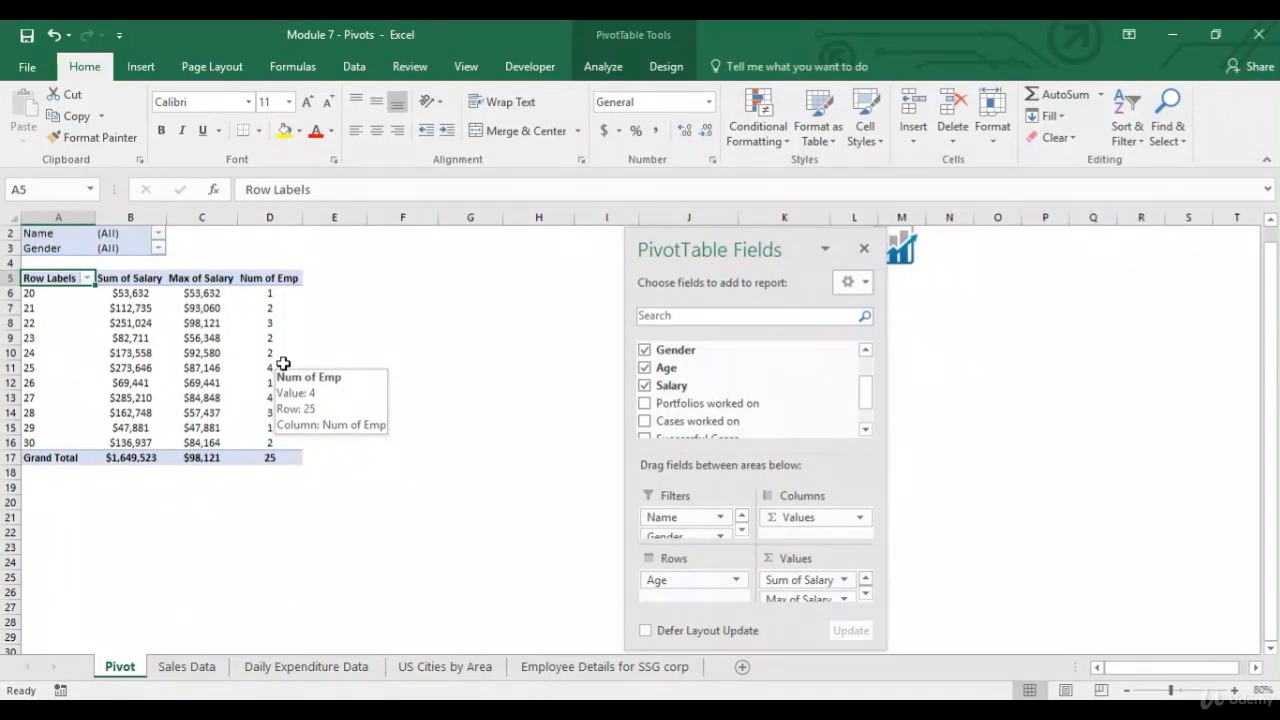
Start a new calculated field named Avg Commission Per Case.
click(216, 321)
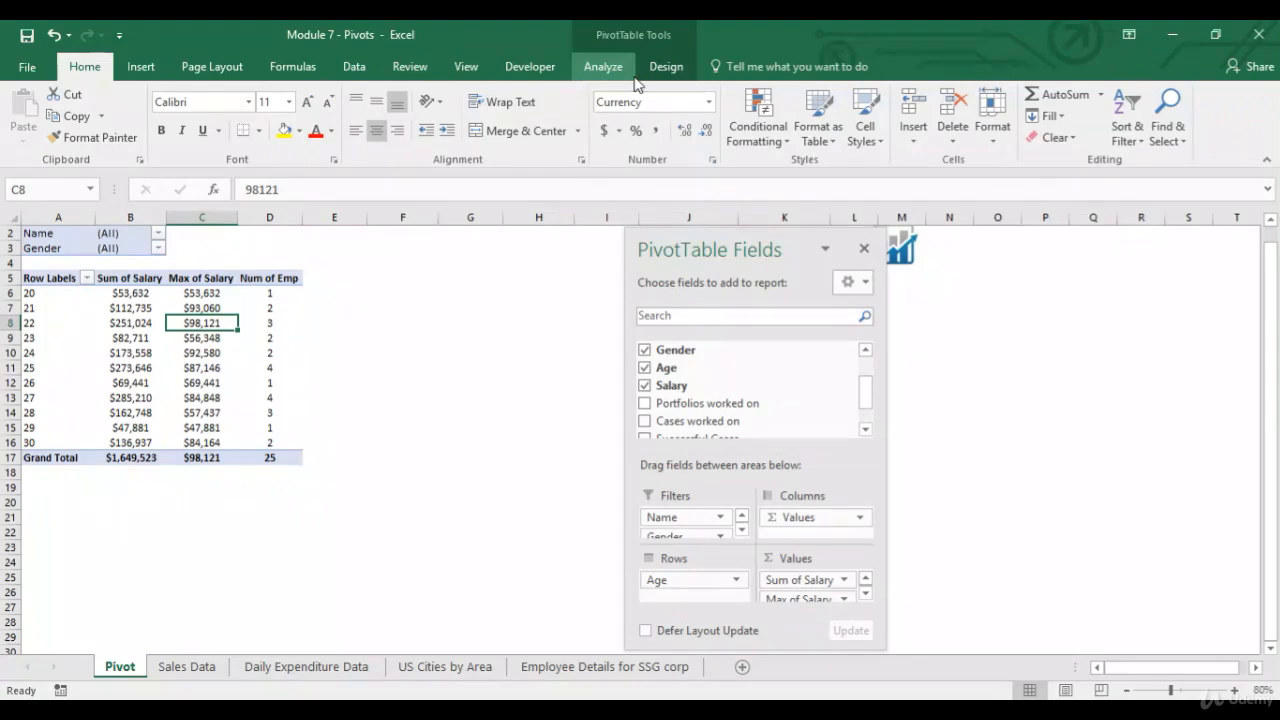
click(603, 67)
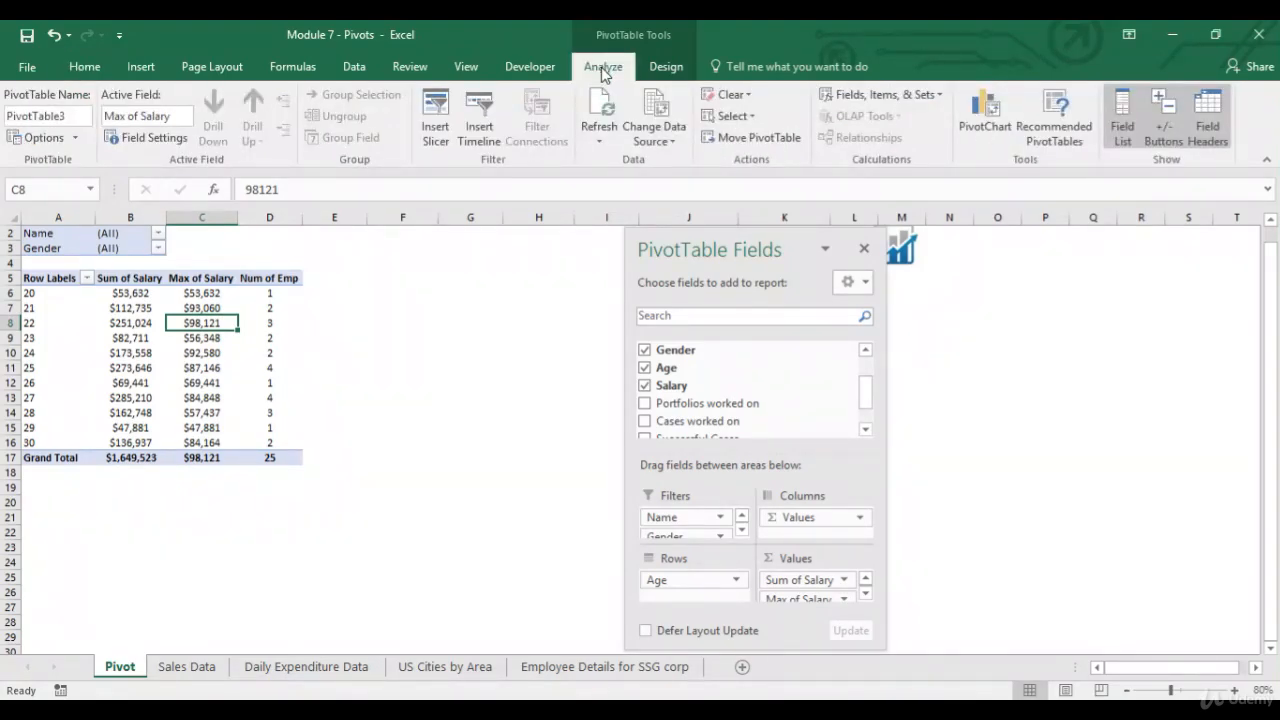
click(914, 96)
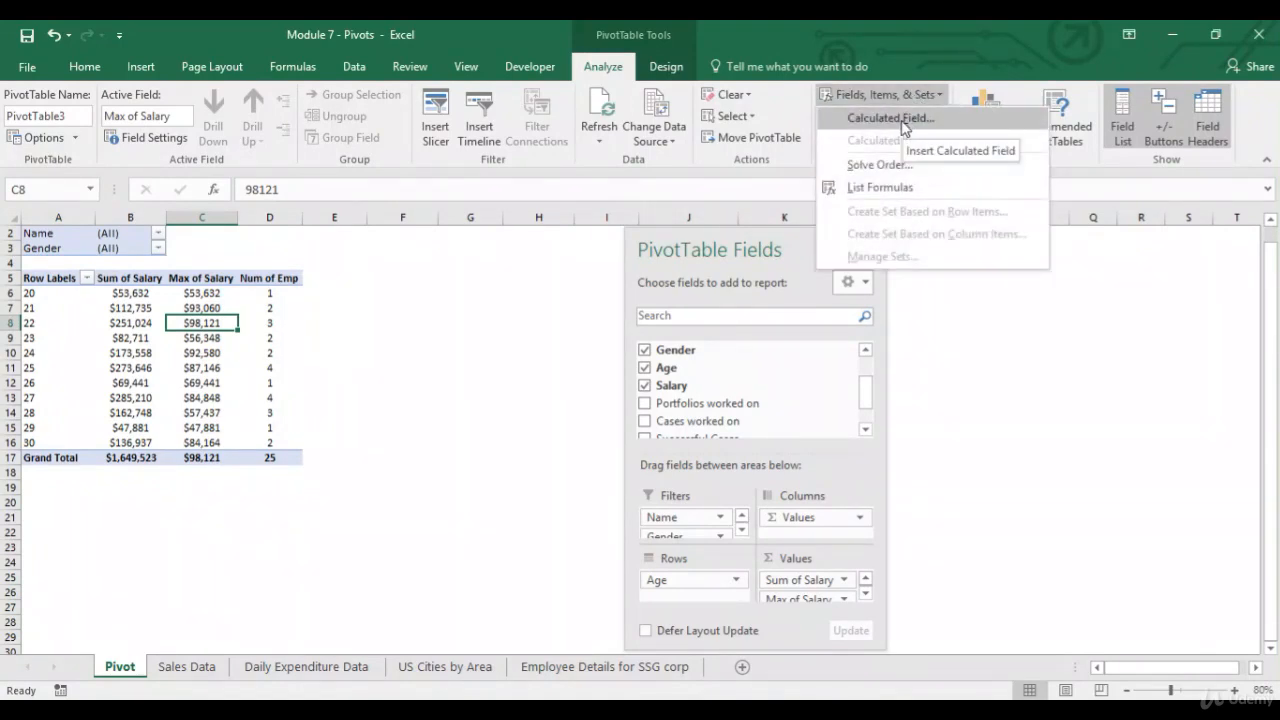
click(890, 118)
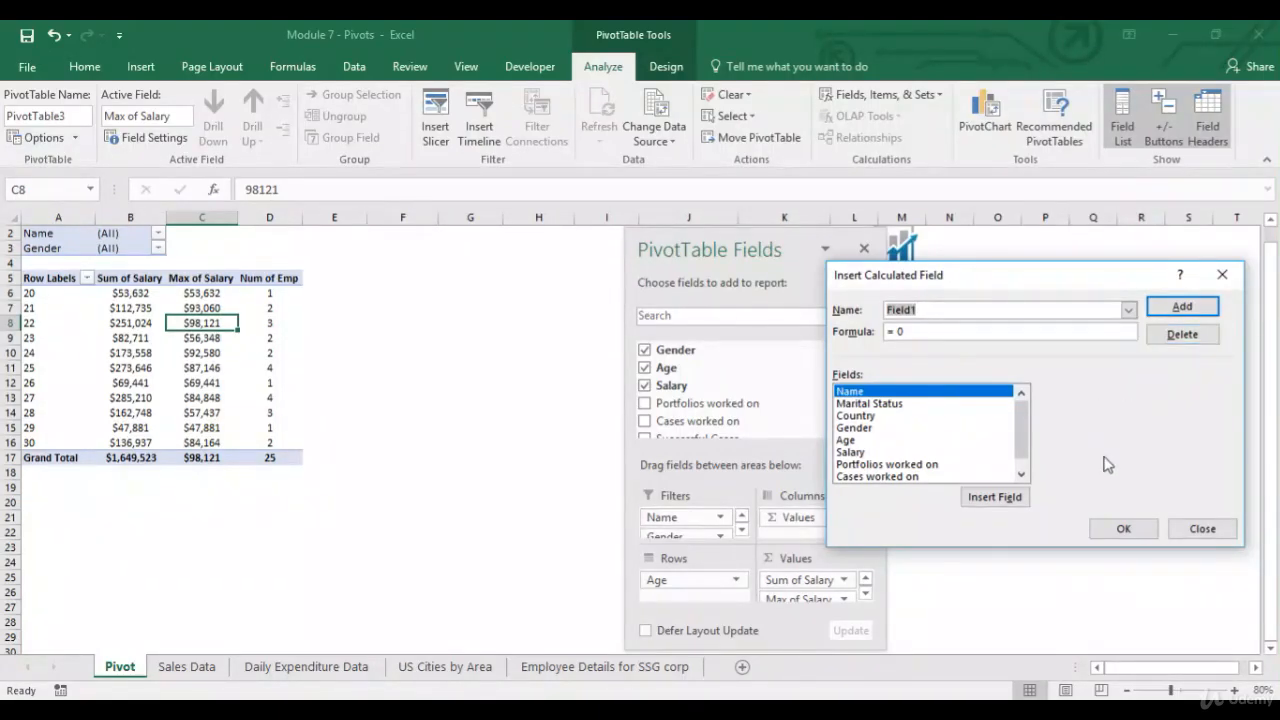
click(979, 314)
double_click(979, 314)
text(A)
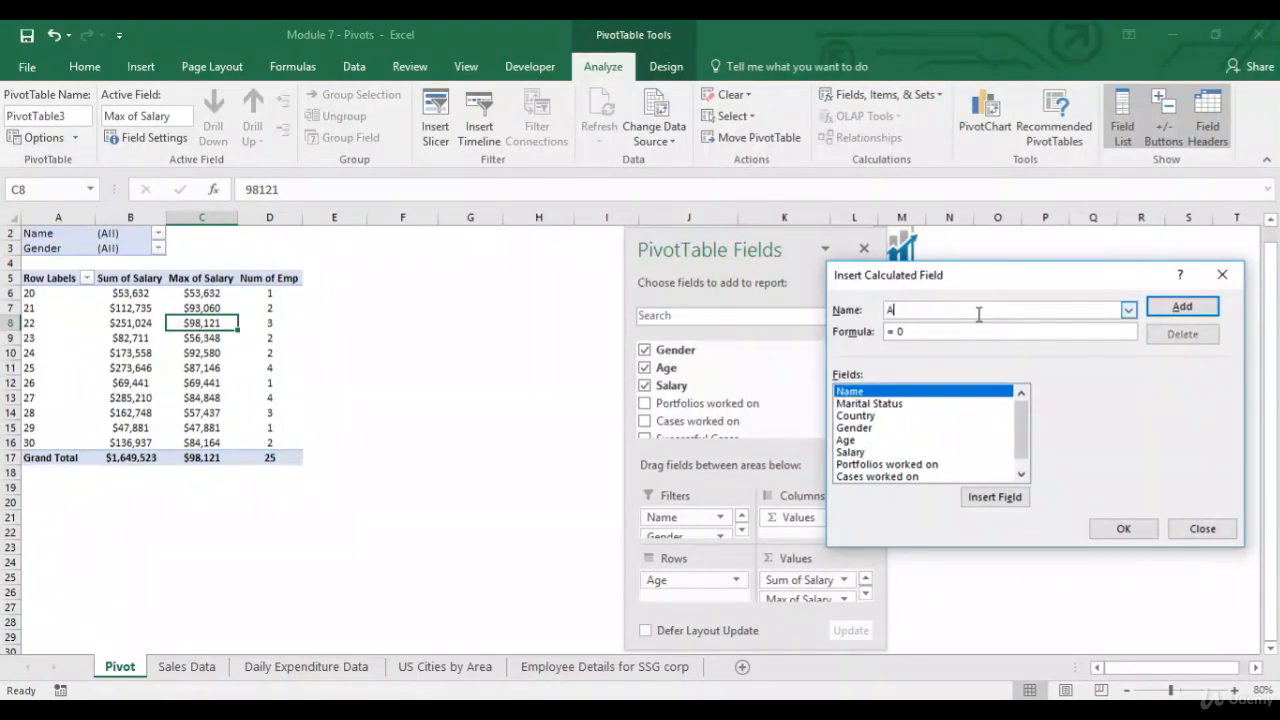
text(vg Commission Per Case)
Set the calculated field's formula to = Salary/'Successful Cases' and add it to the PivotTable.
click(866, 452)
click(1012, 496)
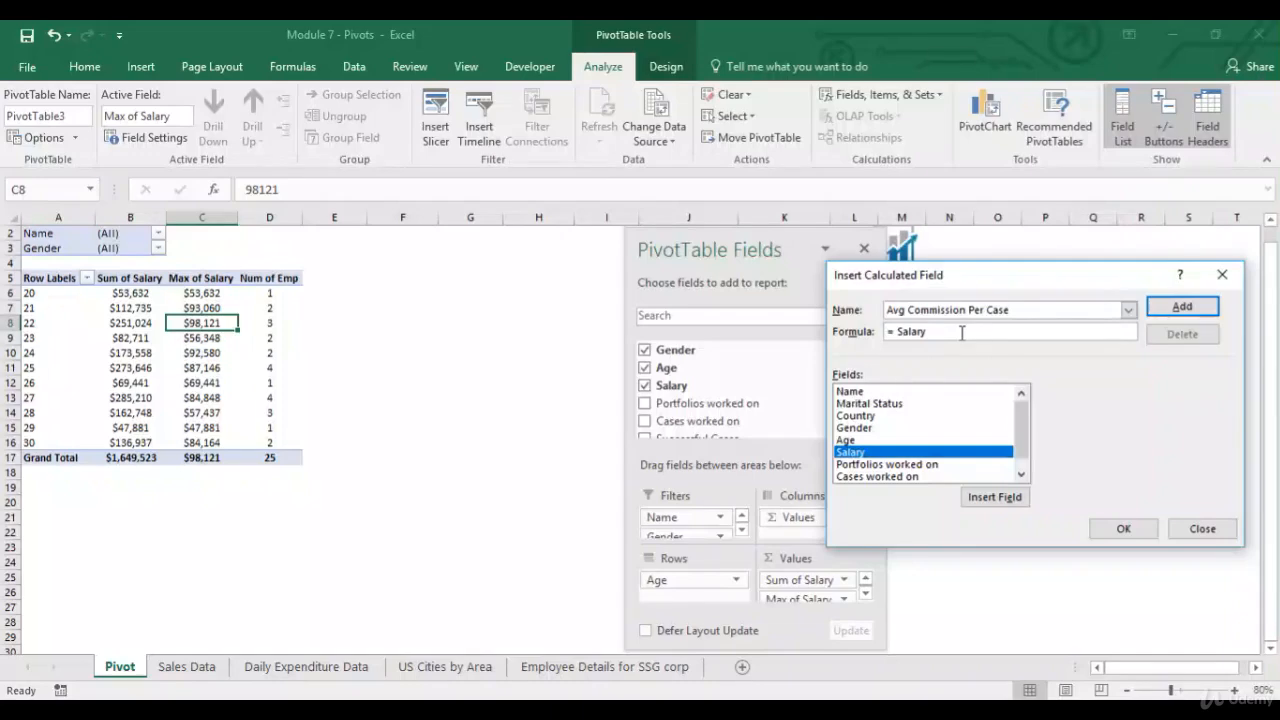
text(/)
drag(1021, 459, 1022, 466)
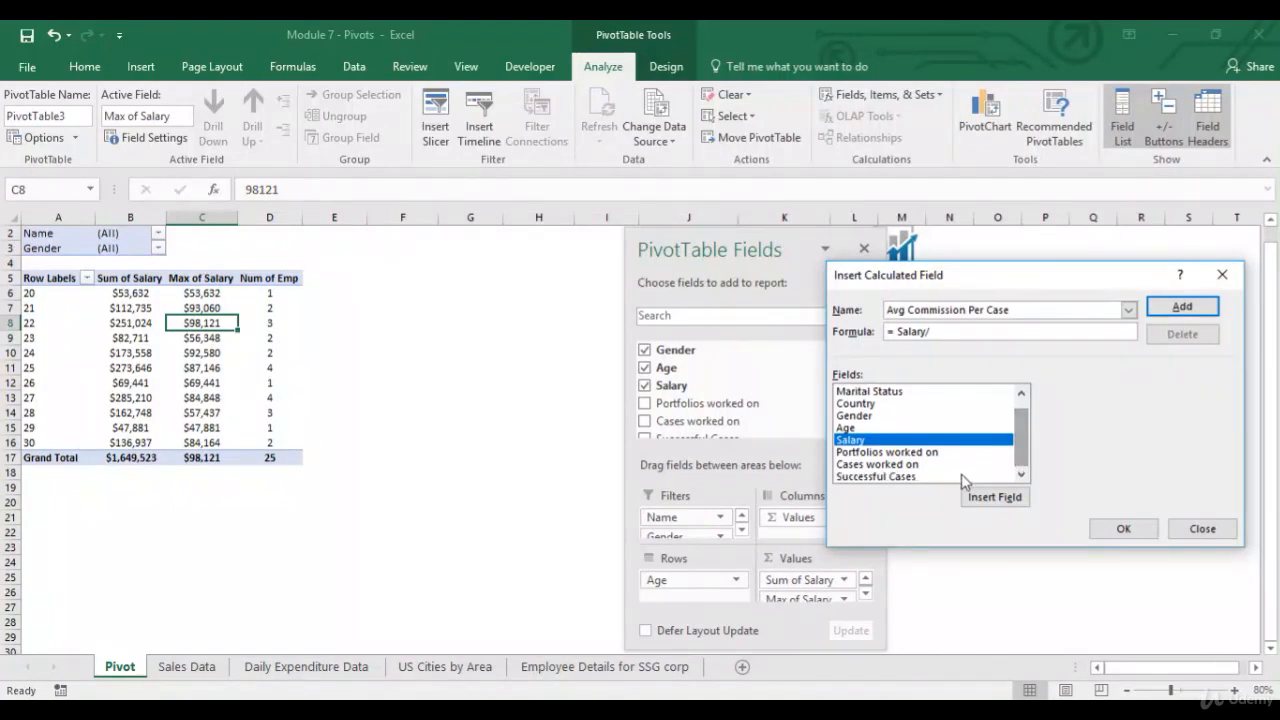
click(945, 476)
click(995, 497)
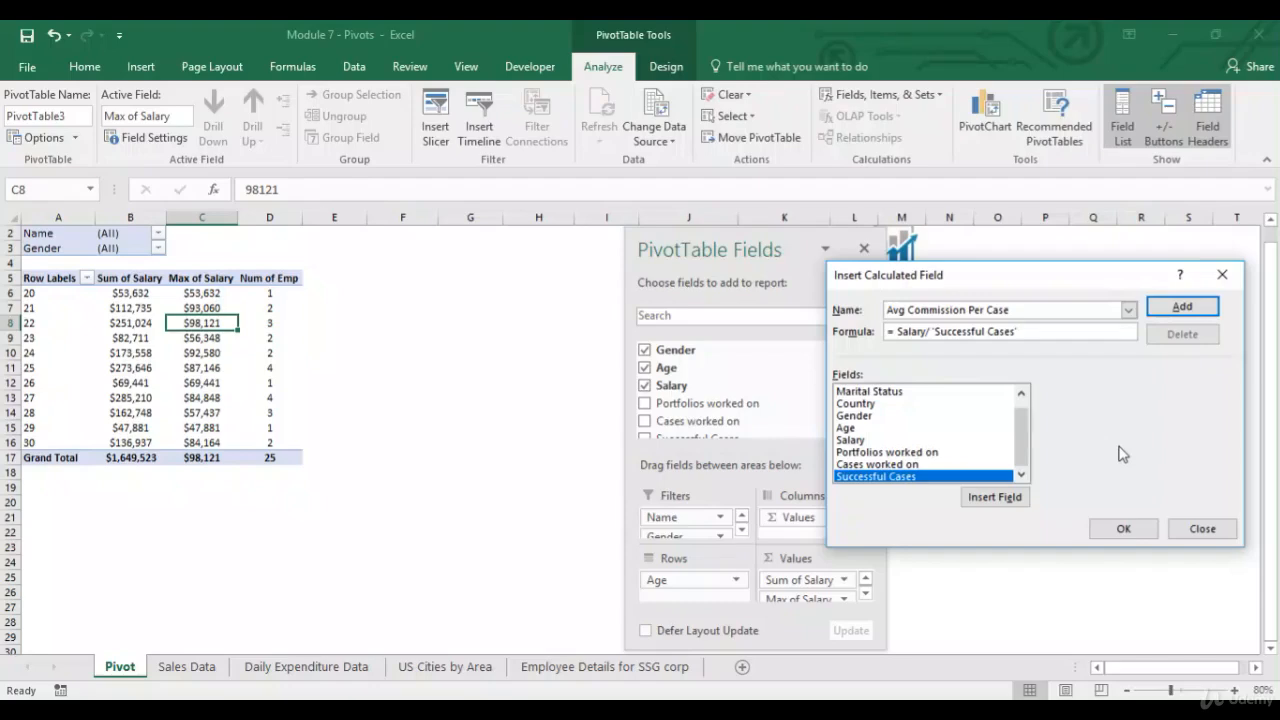
click(1123, 528)
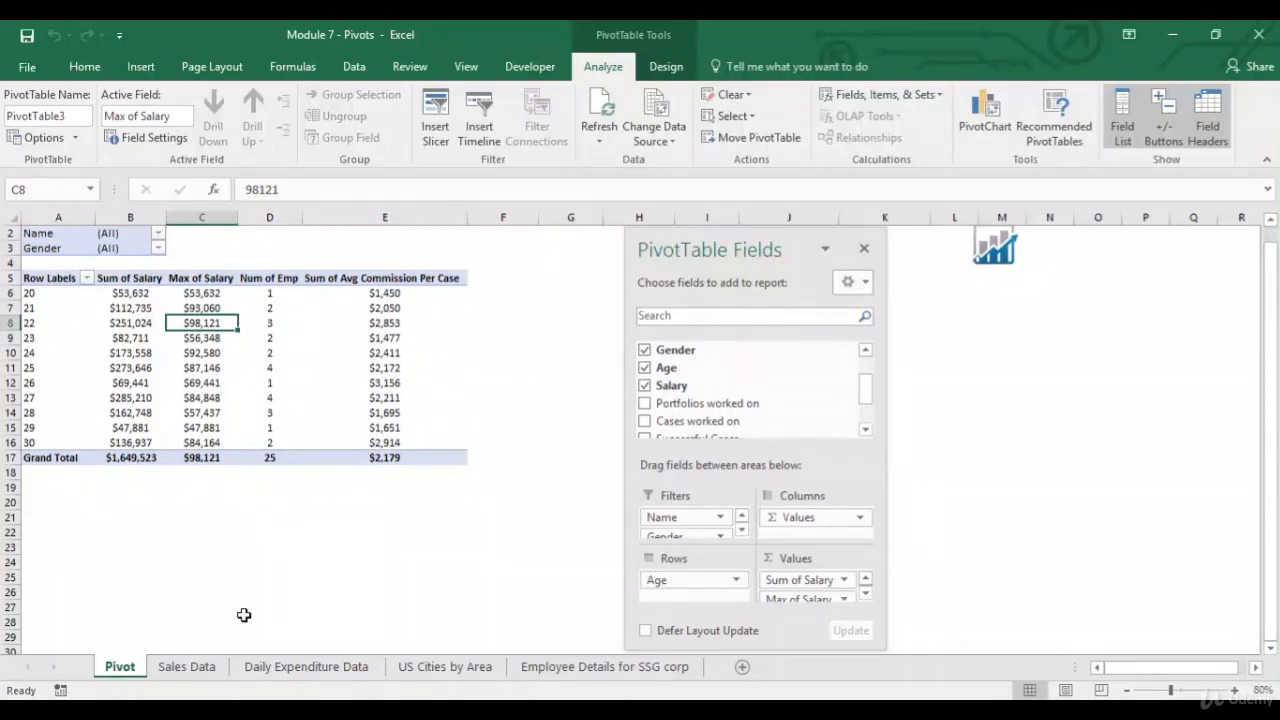
Remove the AutoFilter from the Sales Data table.
click(197, 662)
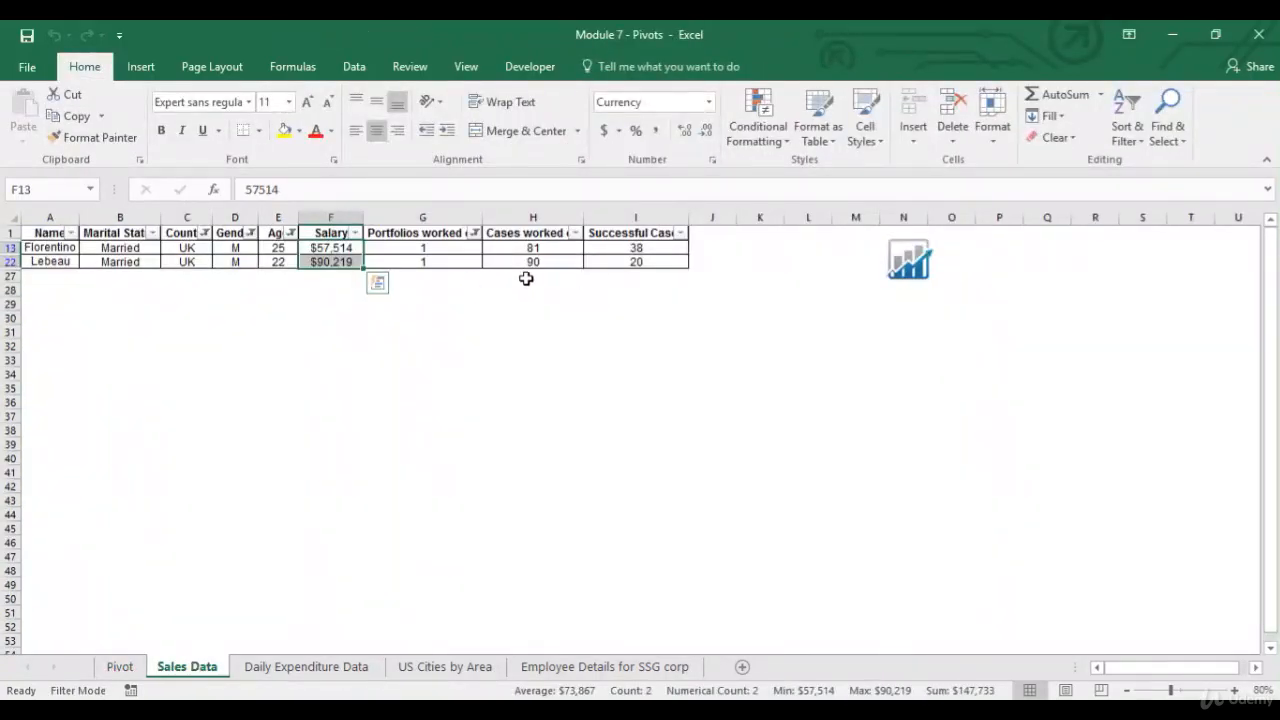
click(420, 238)
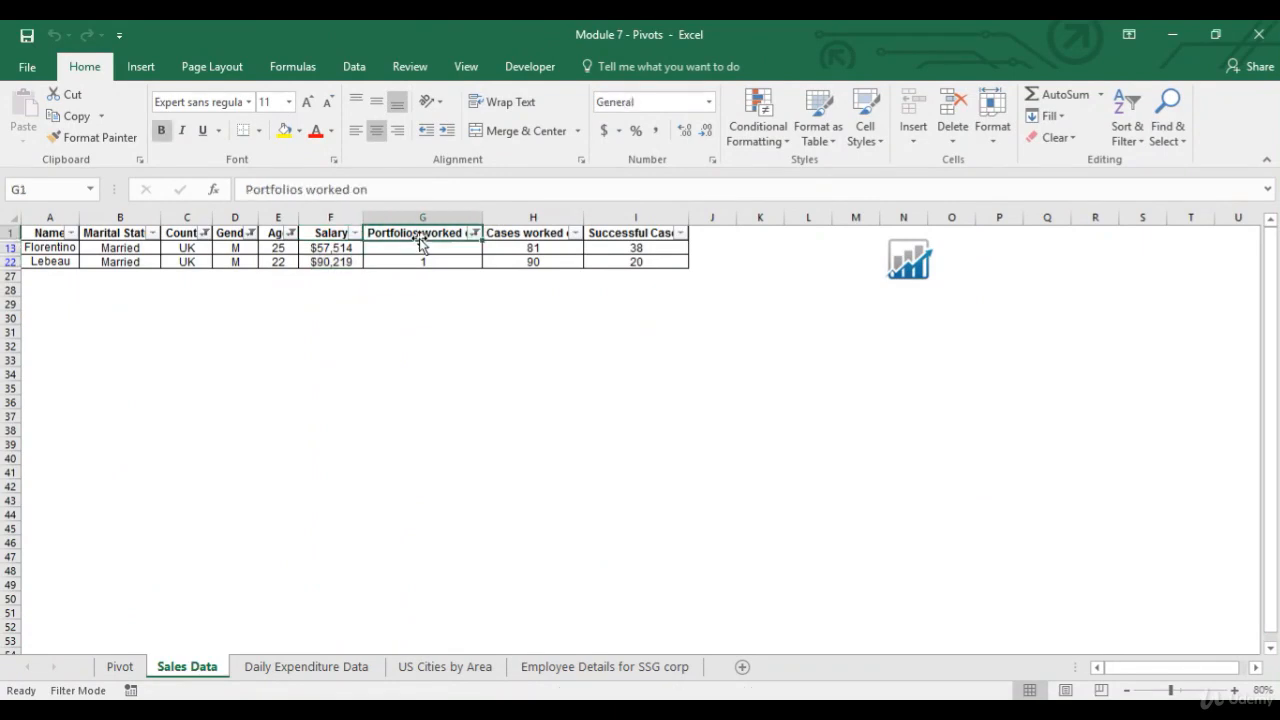
key(alt+d)
key(f)
key(f)
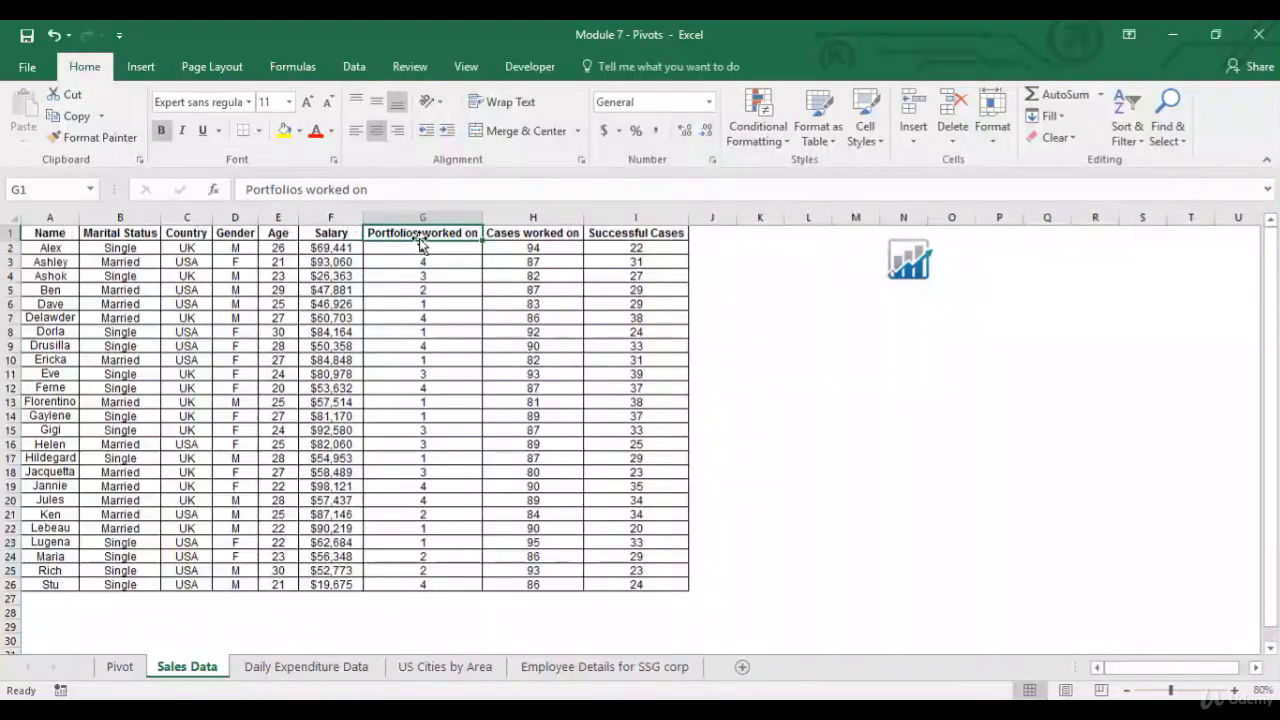
Add a helper column headed t in J1 and fill it with the numbers 1 to 25.
click(712, 232)
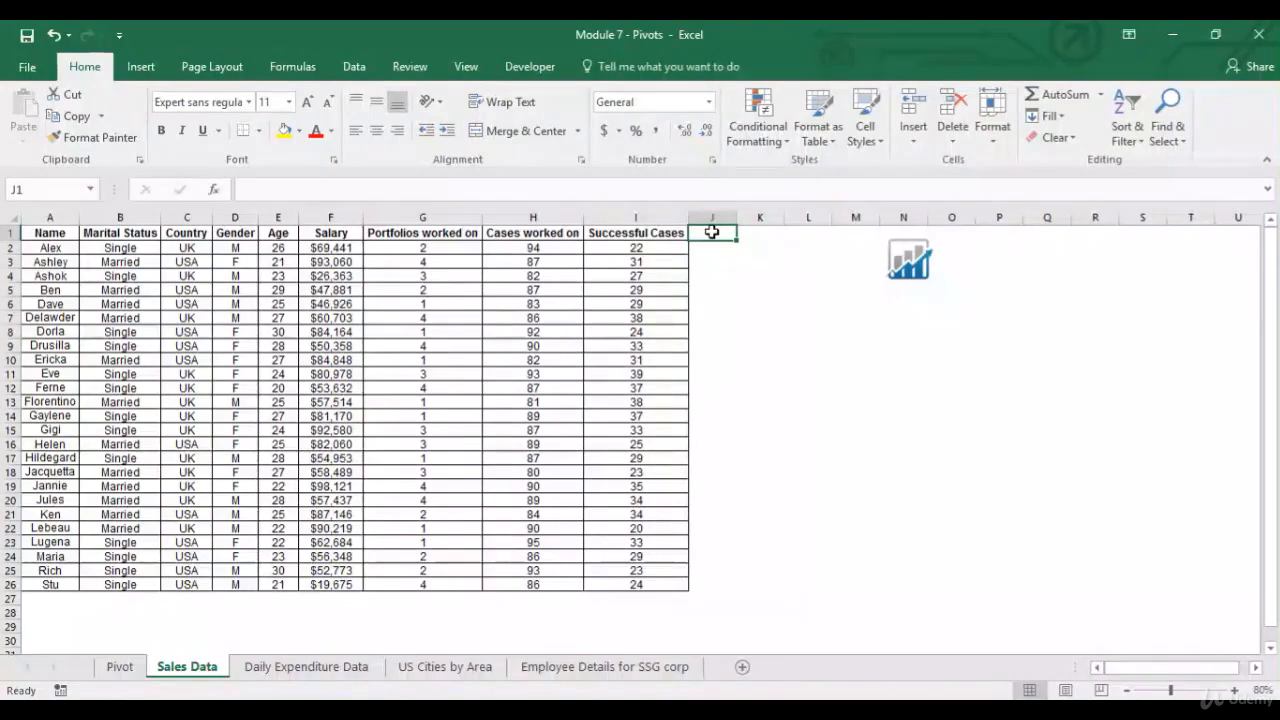
text(t)
key(Return)
text(1)
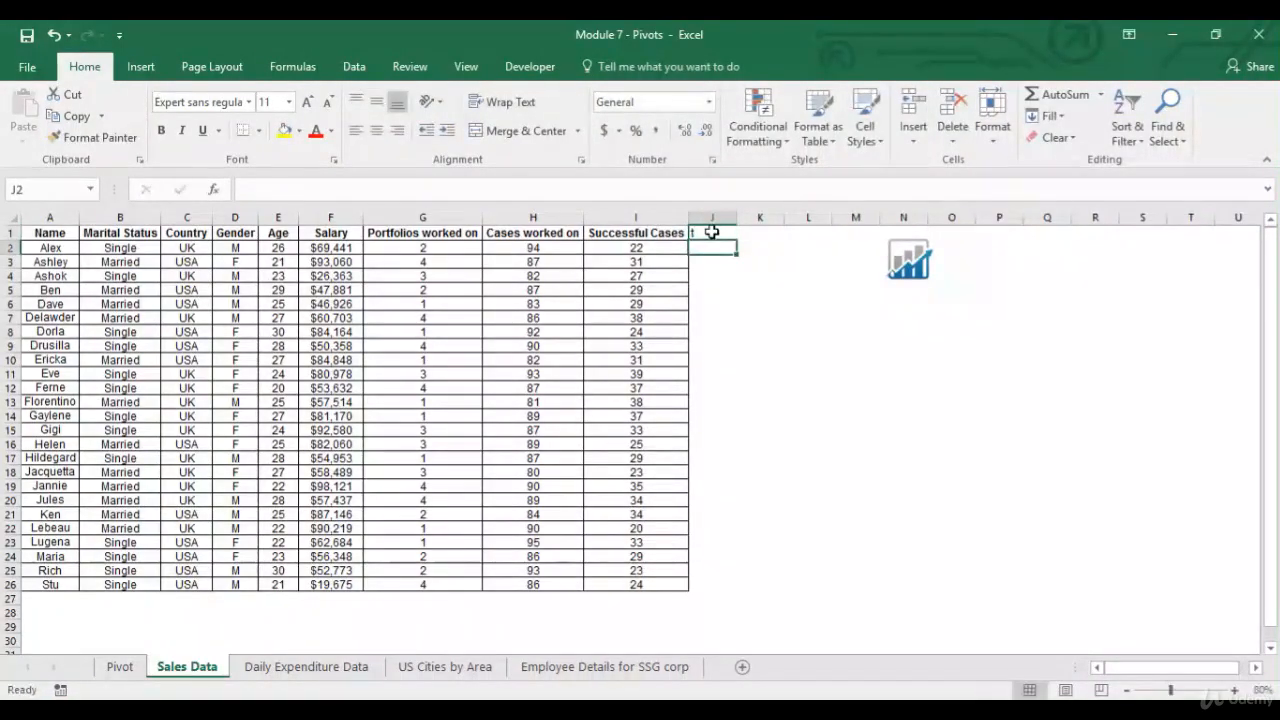
key(Return)
text(2)
key(Return)
text(3)
key(Return)
text(4)
key(Return)
text(5)
key(Return)
drag(713, 249, 722, 304)
double_click(737, 311)
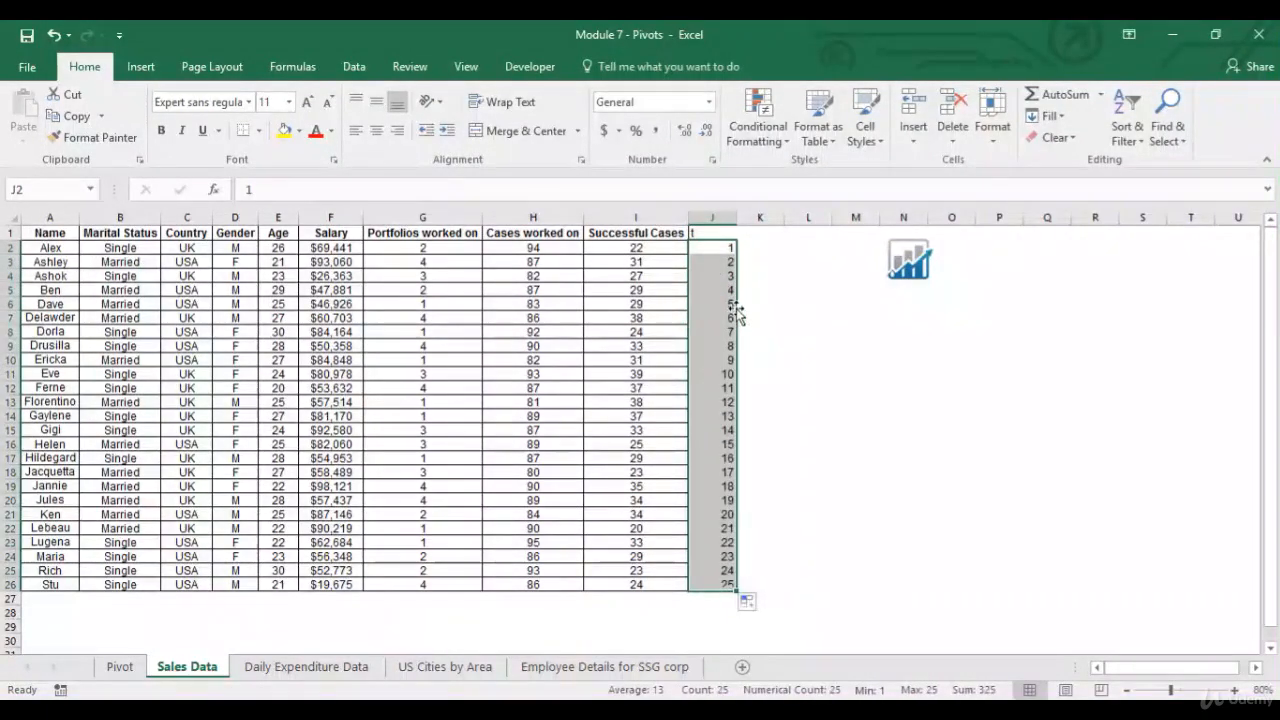
Copy the Successful Cases column's formatting onto the new t column.
click(722, 234)
click(682, 233)
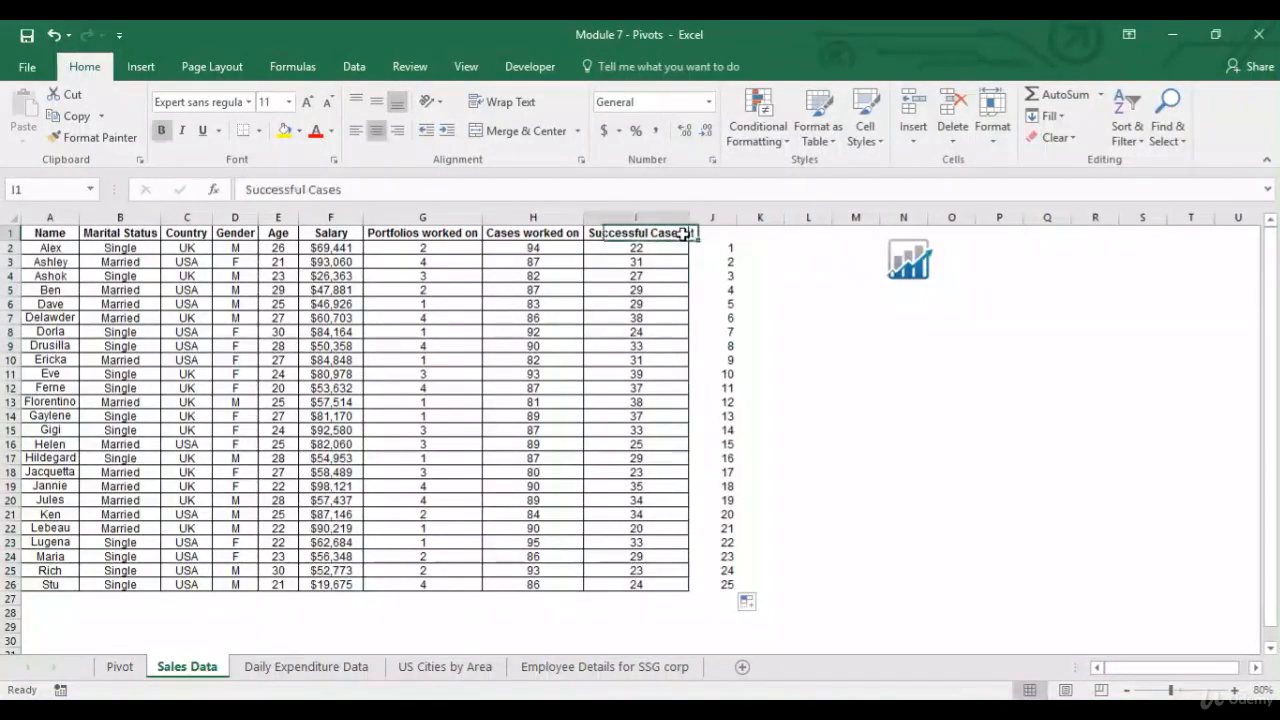
click(676, 218)
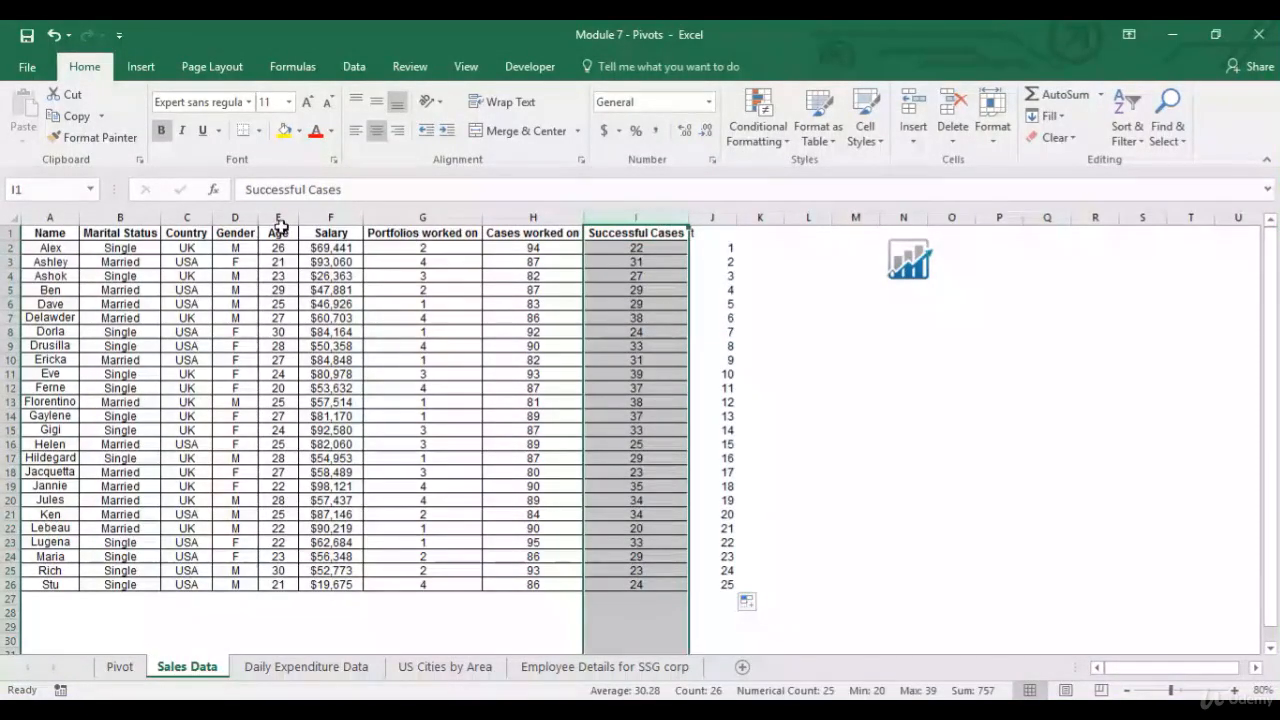
click(102, 138)
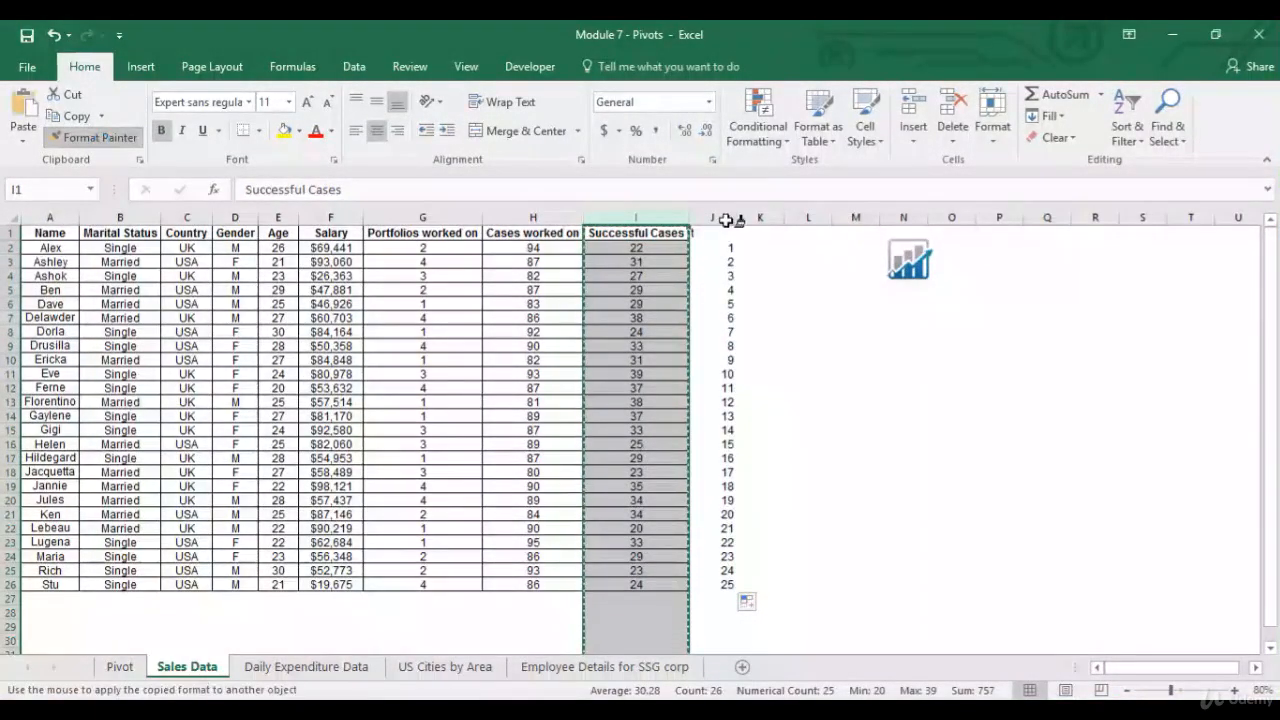
click(715, 218)
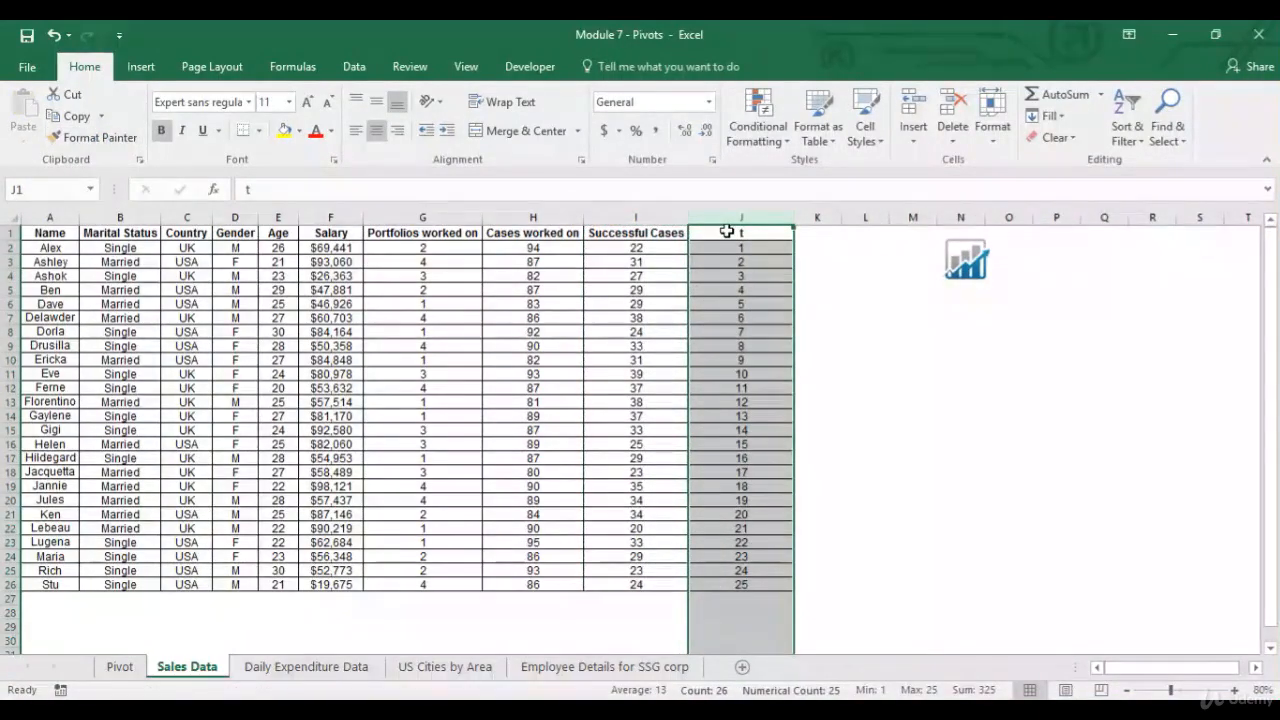
click(727, 231)
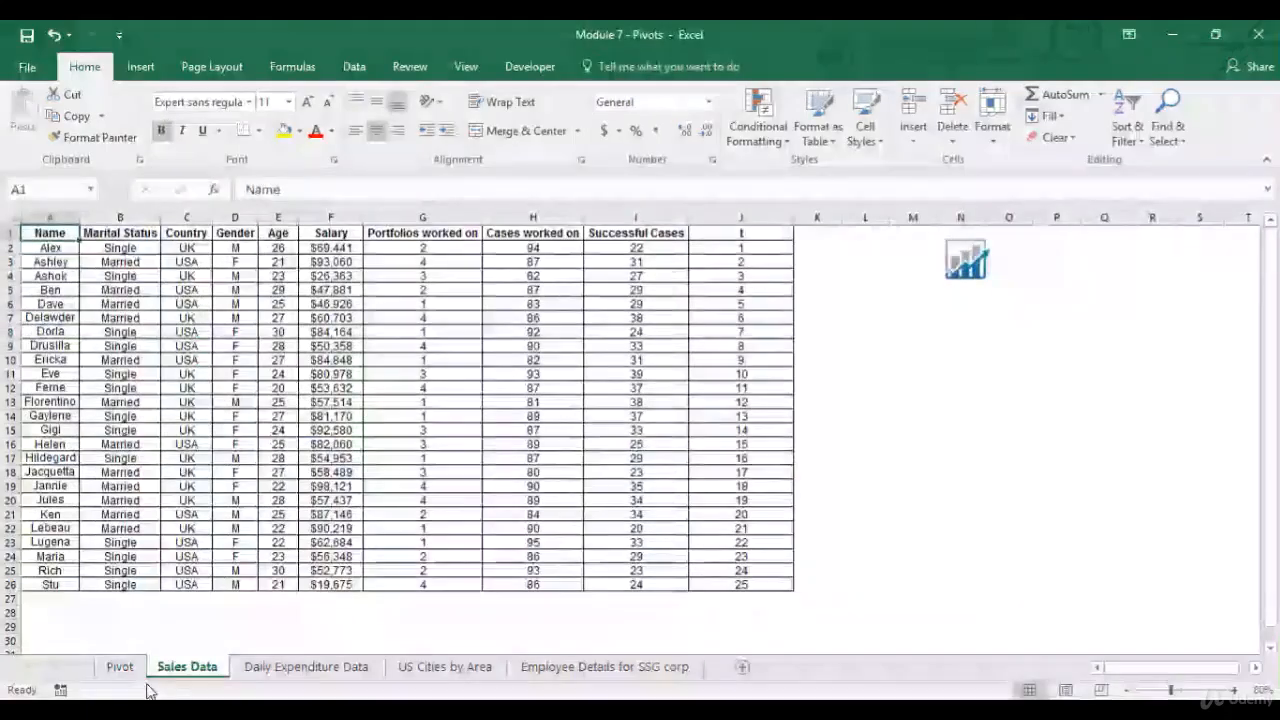
Change the PivotTable's data source to 'Sales Data'!$A$1:$J$26.
click(120, 666)
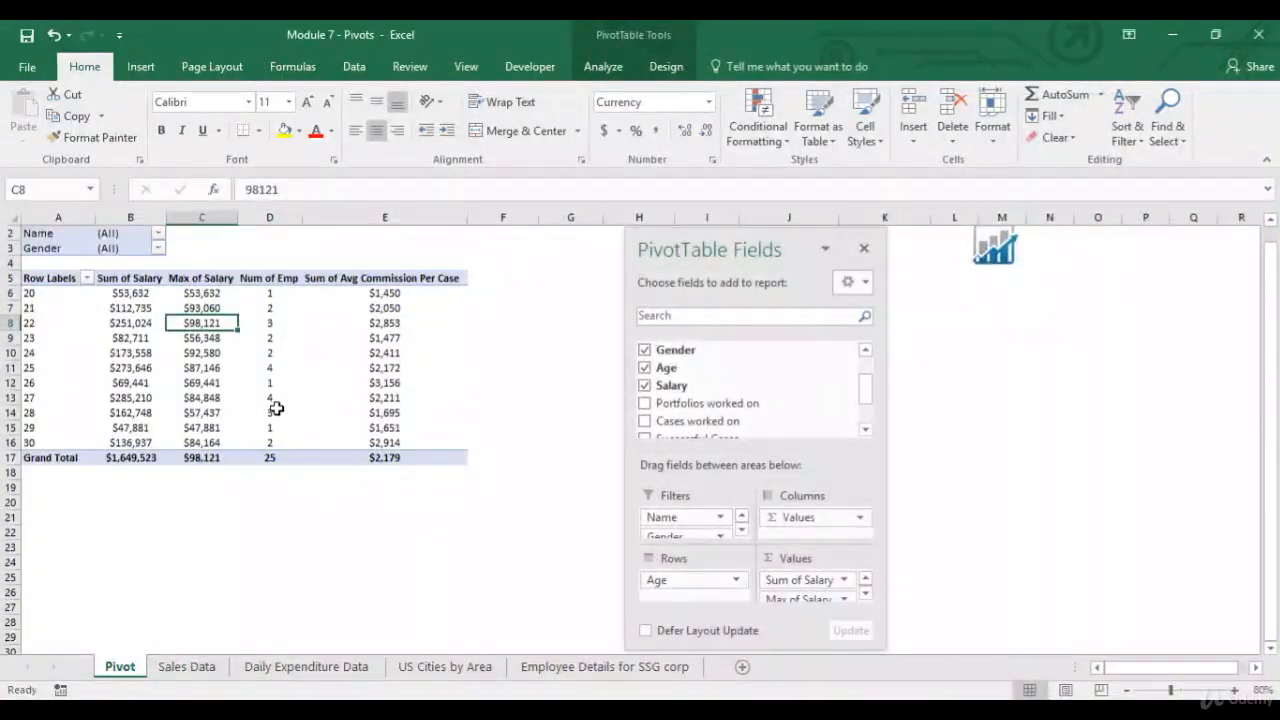
mouse_move(867, 392)
mouse_down()
mouse_move(867, 415)
mouse_move(868, 388)
mouse_move(869, 401)
mouse_up()
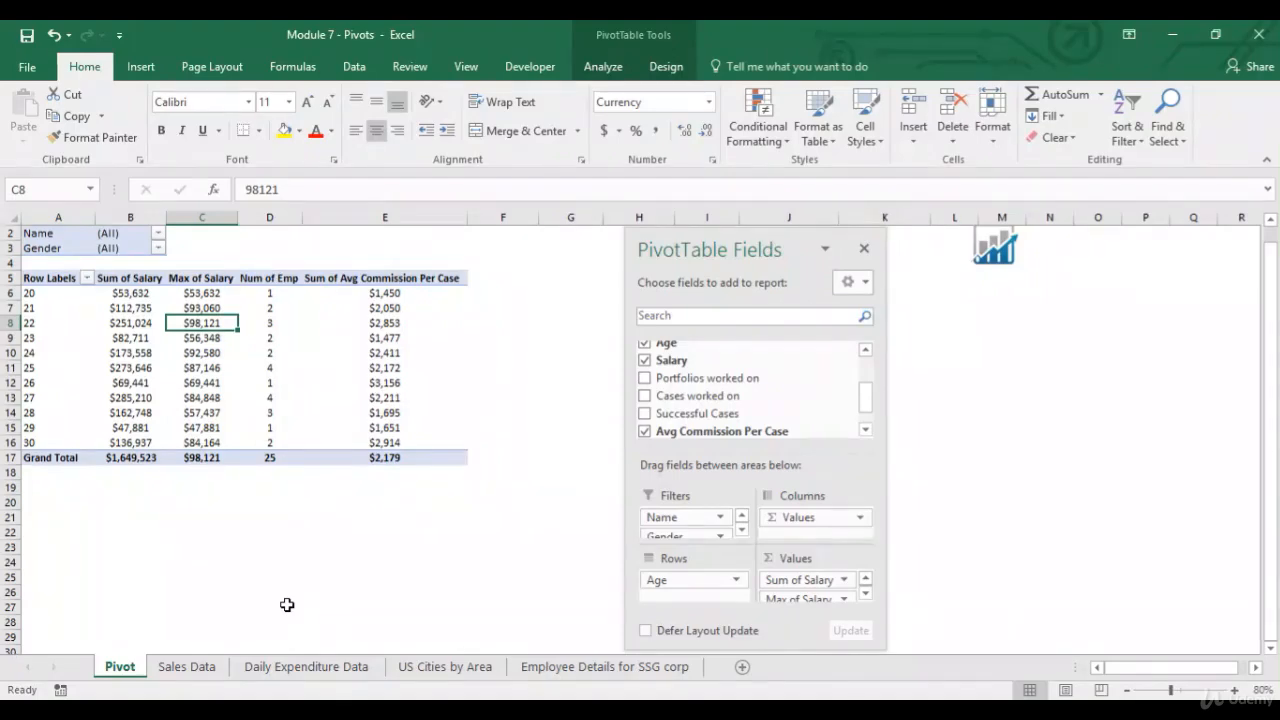
click(603, 67)
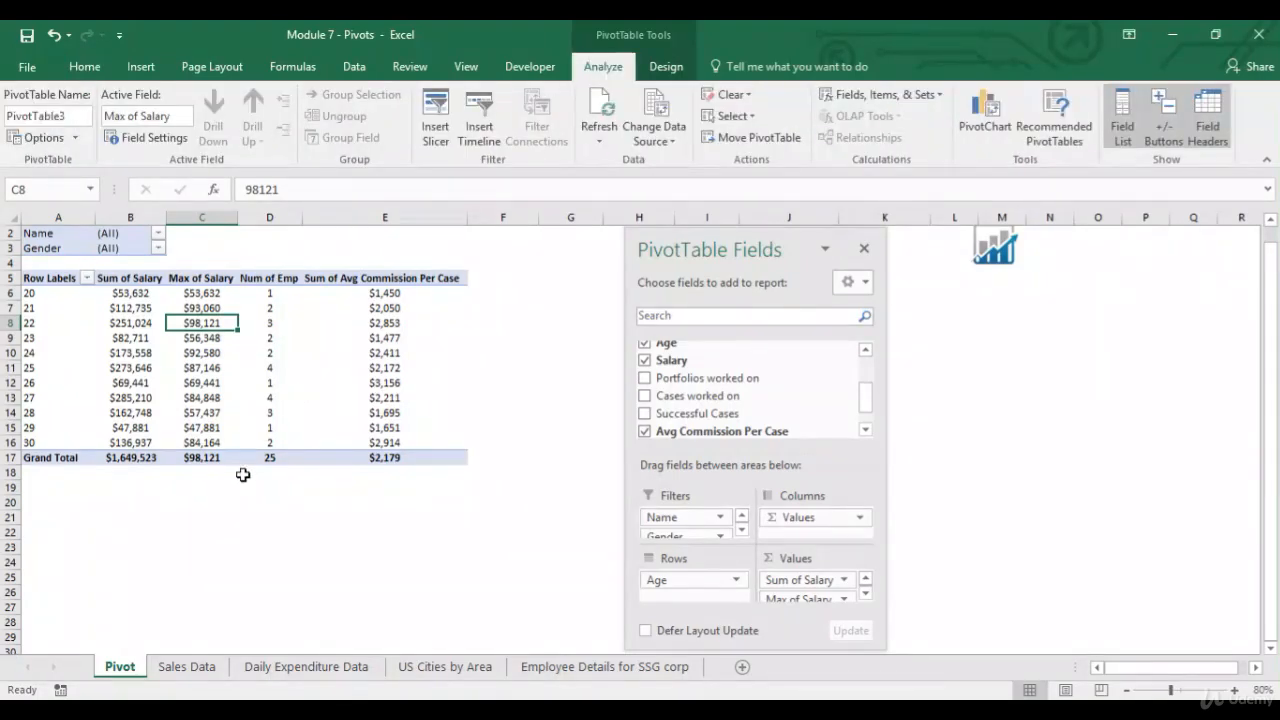
click(641, 141)
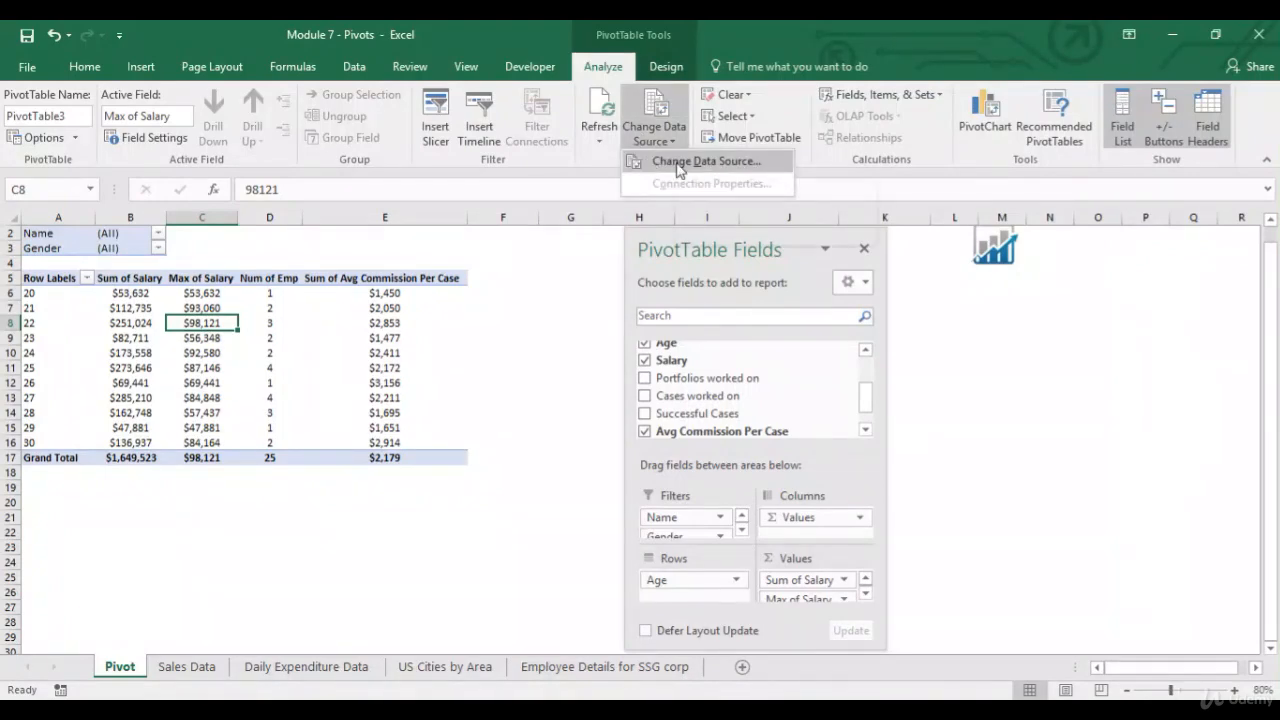
click(674, 162)
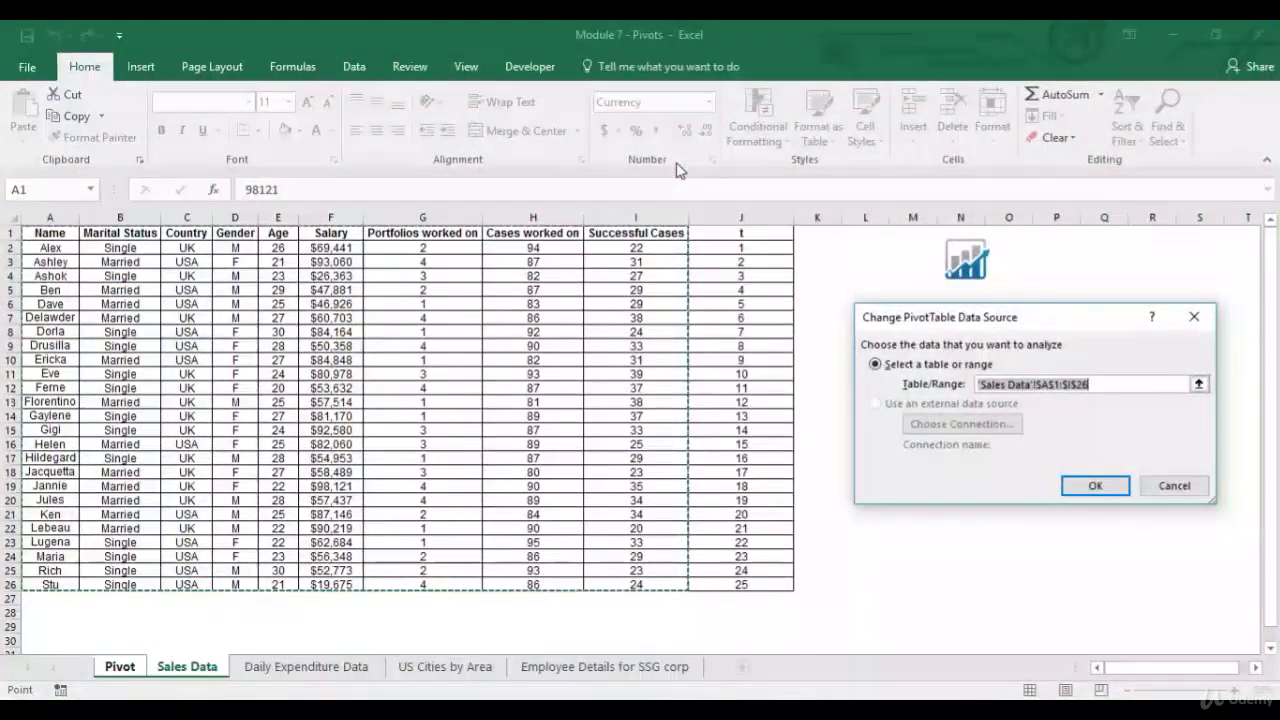
click(66, 233)
drag(66, 233, 741, 584)
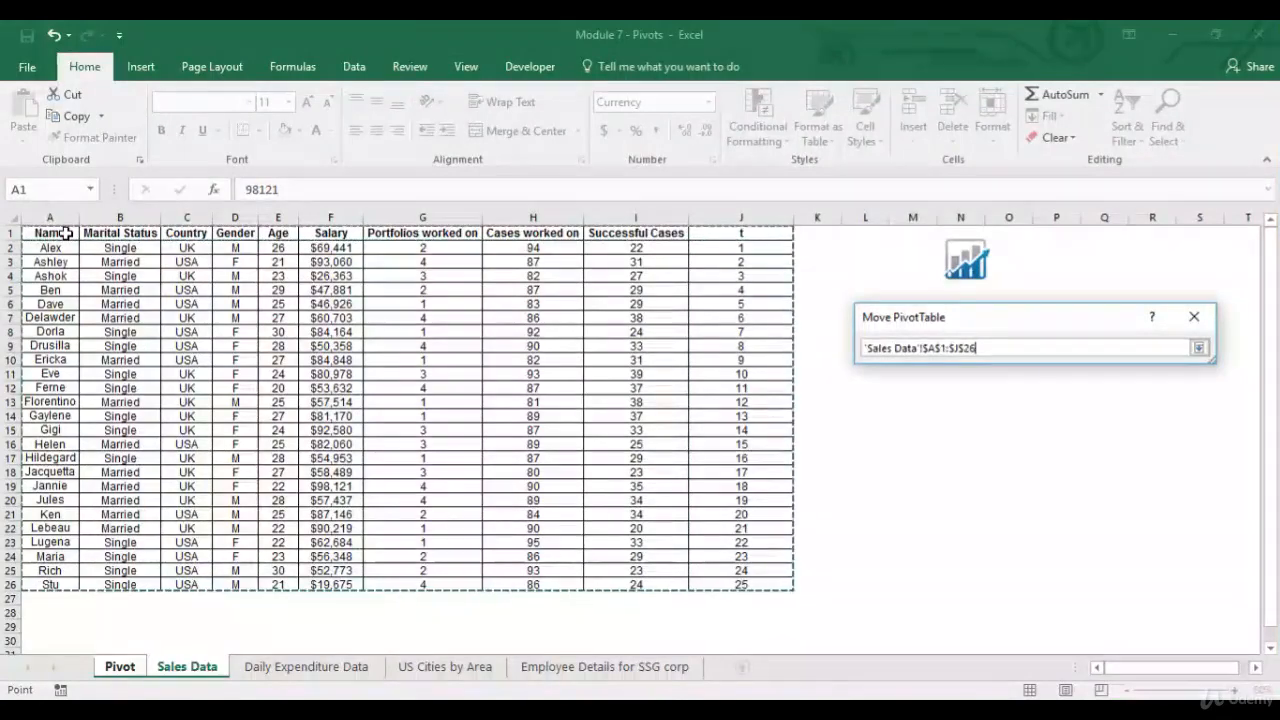
click(1198, 347)
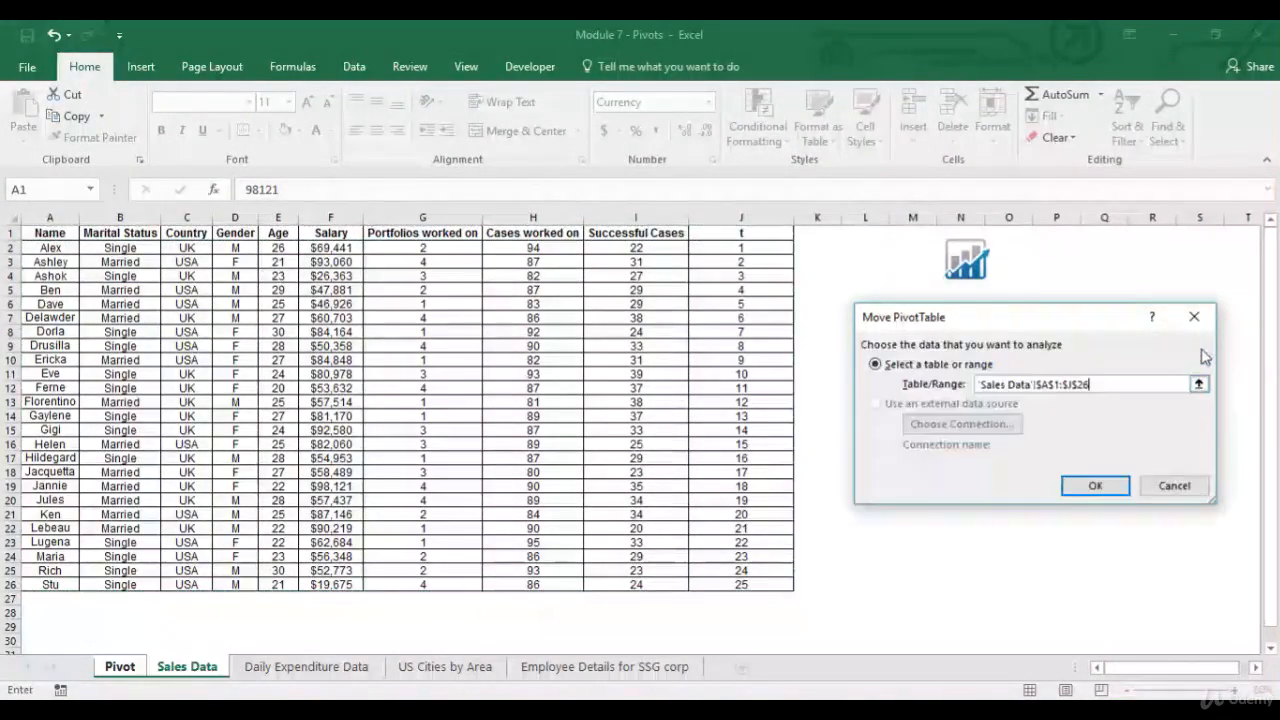
click(1094, 486)
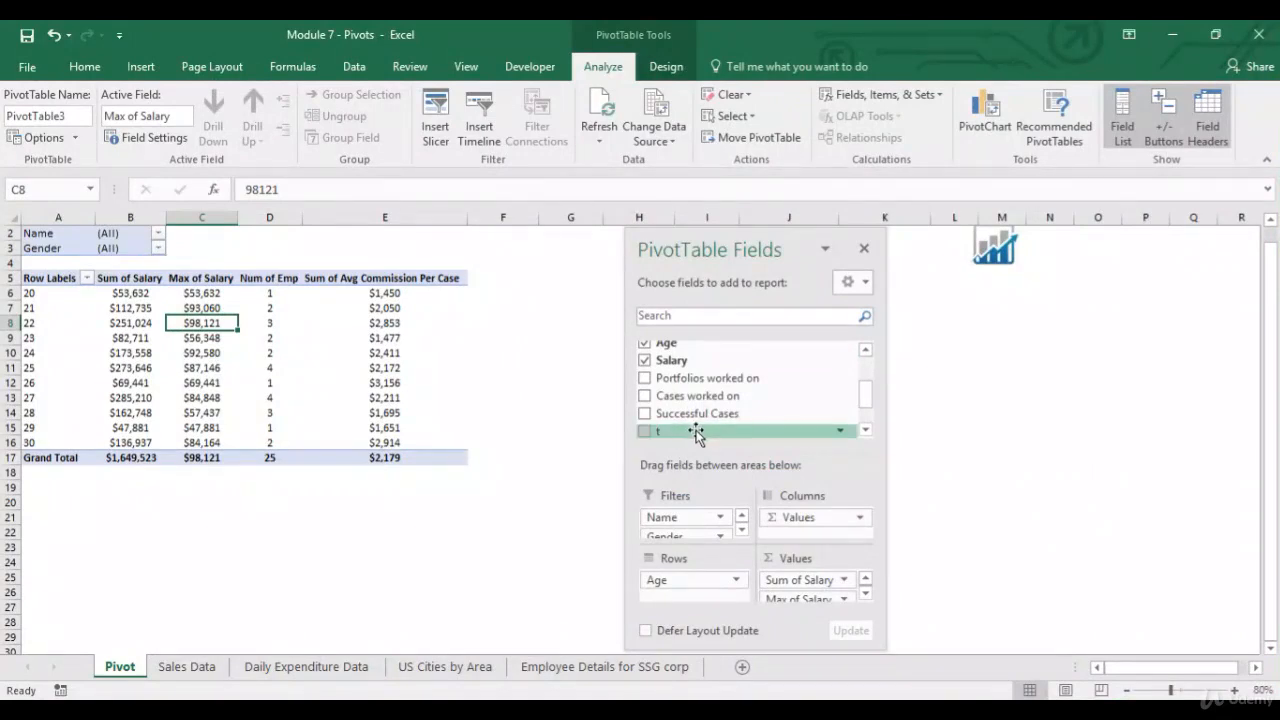
Refresh the PivotTable.
click(364, 397)
right_click(363, 397)
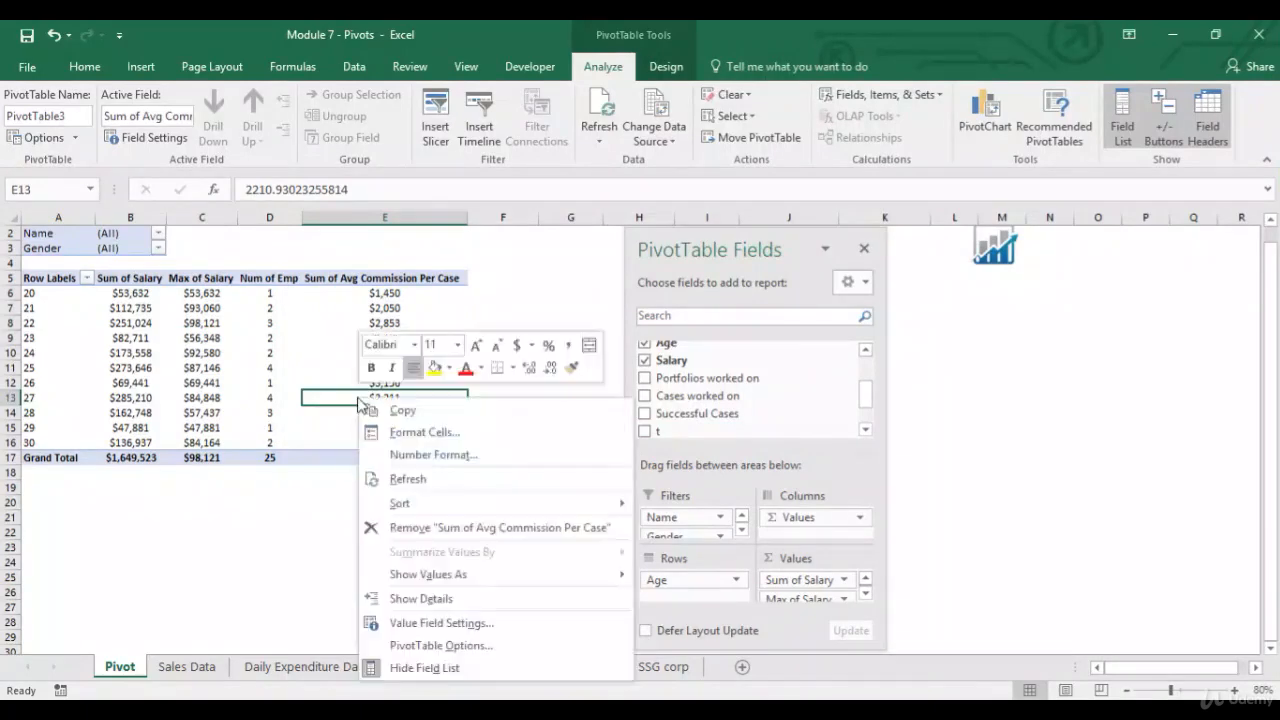
click(422, 481)
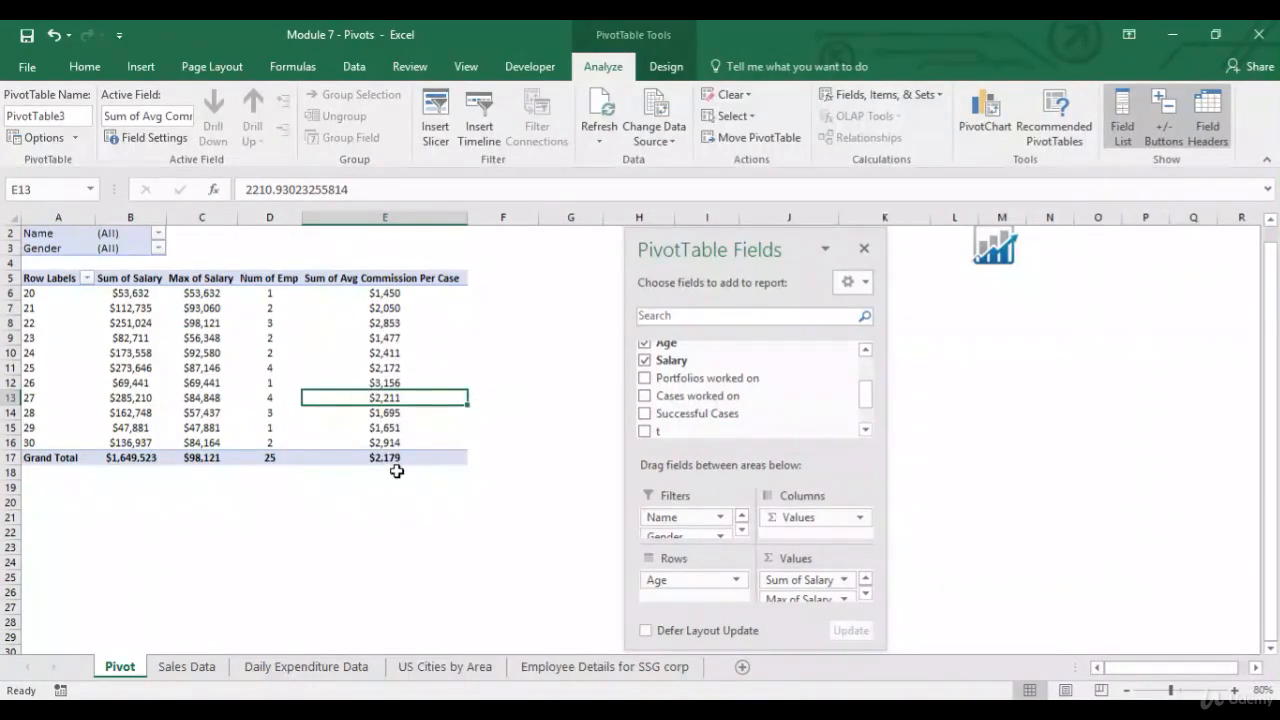